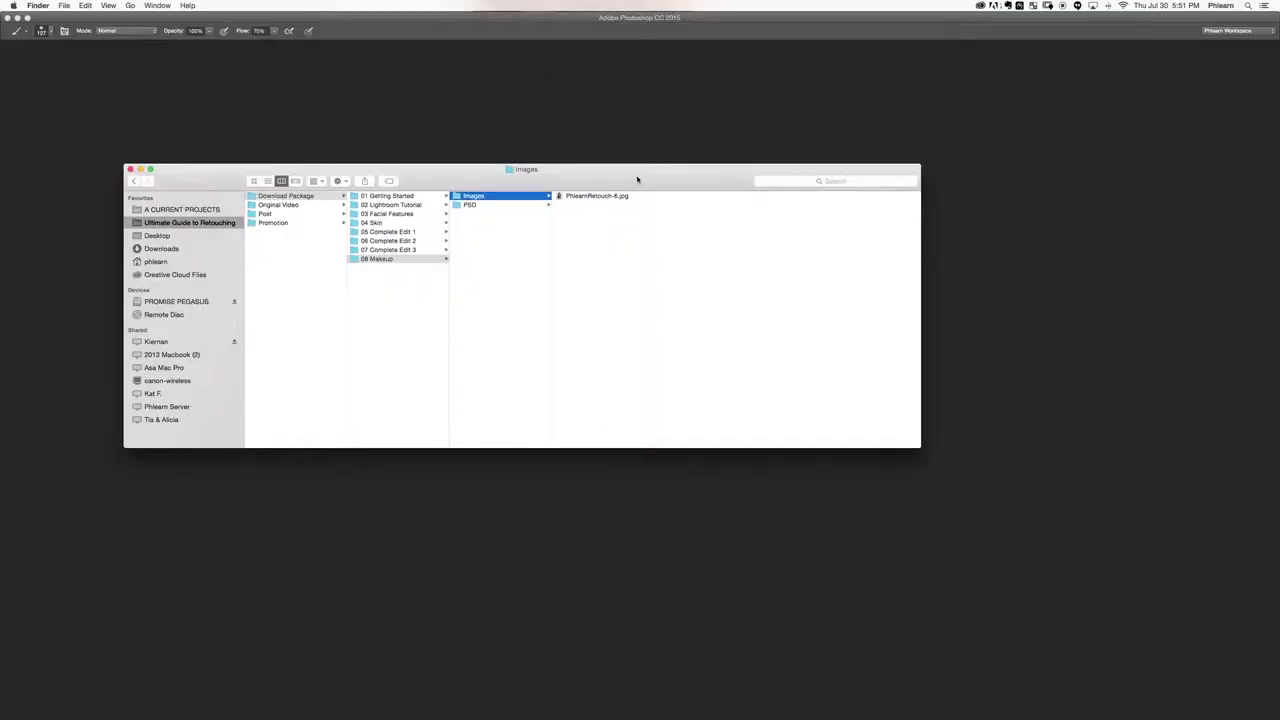
# Open PhlearnRetouch-6.jpg from the 08 Makeup Images folder in Photoshop and display it in full-screen mode.
pyautogui.moveTo(638, 178); pyautogui.dragTo(643, 177)
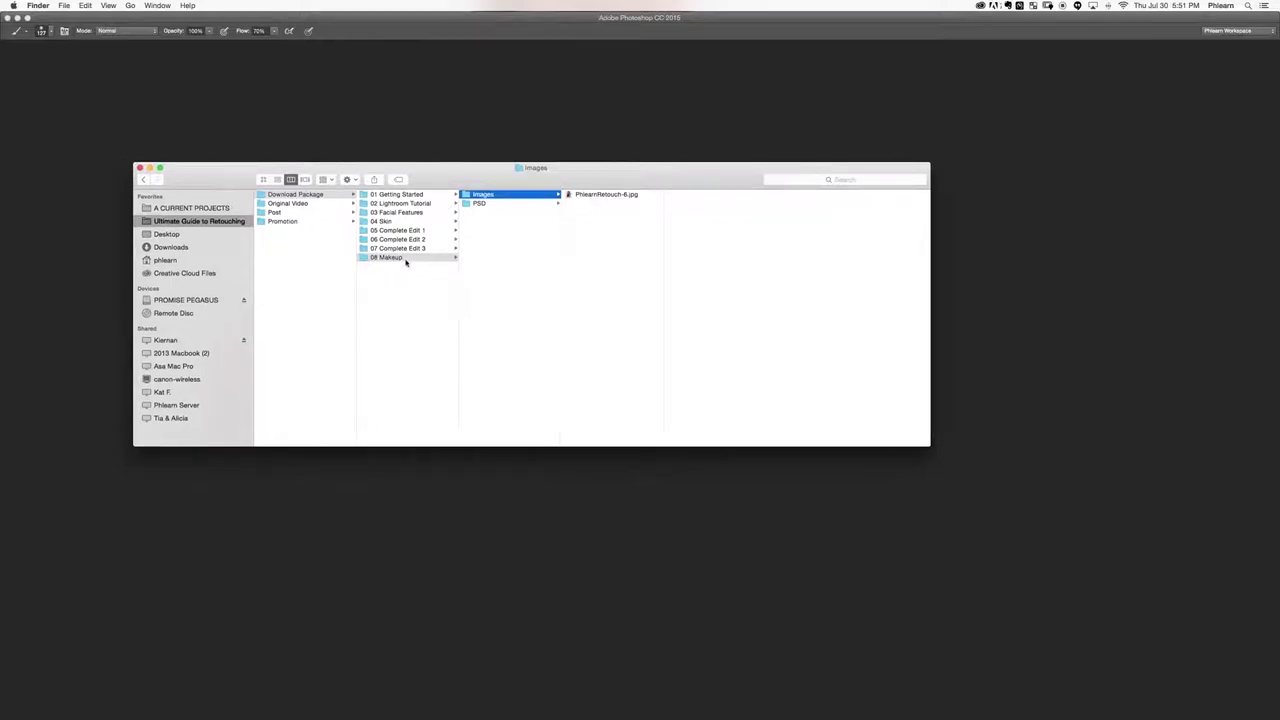
pyautogui.click(600, 195)
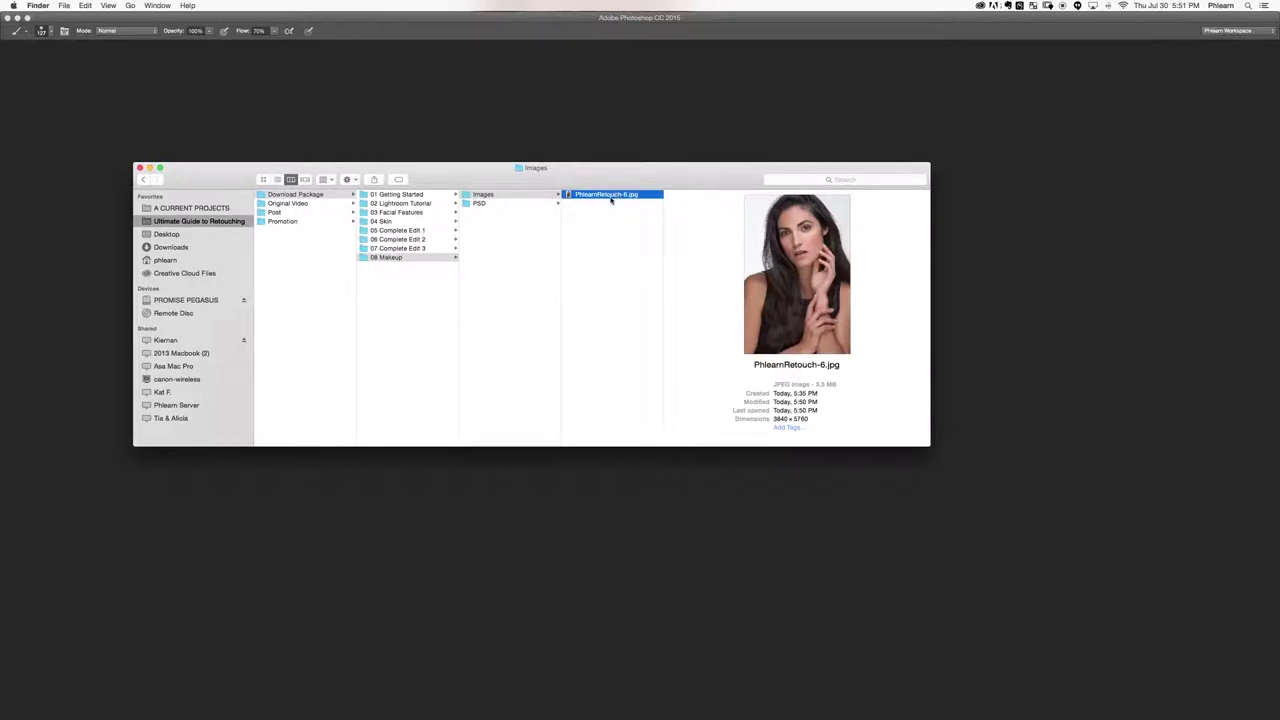
pyautogui.moveTo(612, 197); pyautogui.dragTo(623, 143)
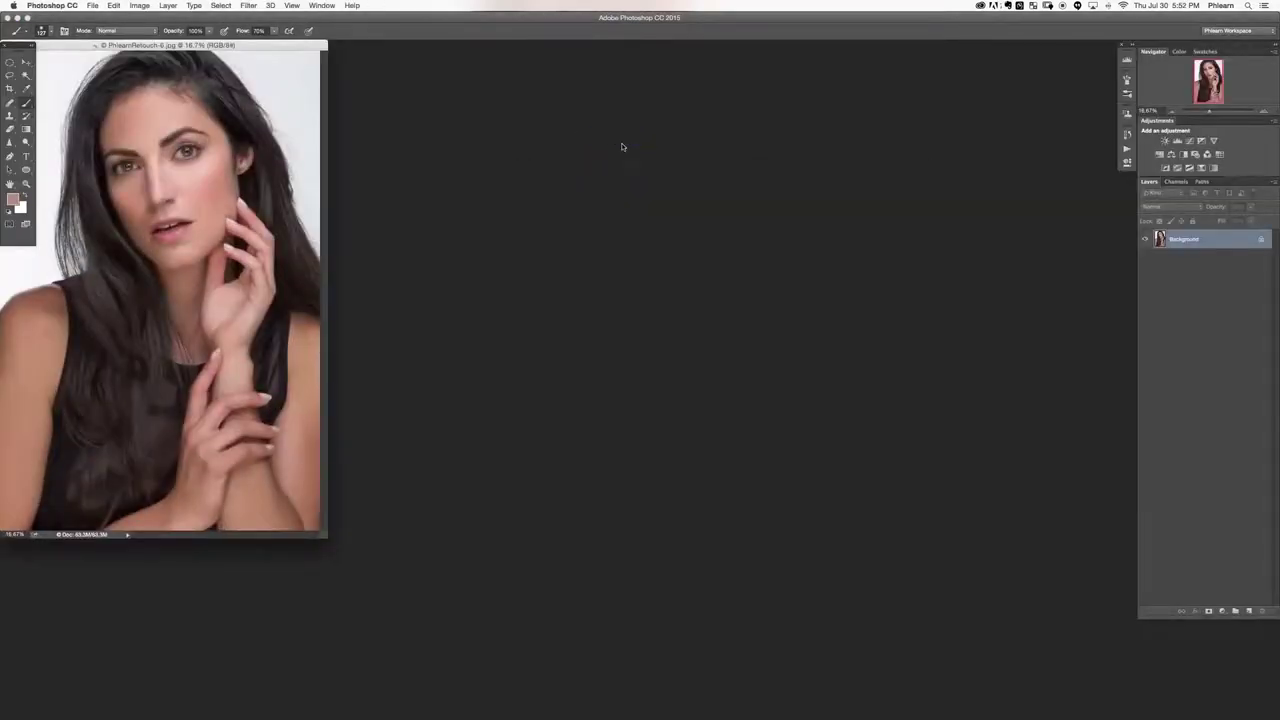
pyautogui.press('f')
pyautogui.press('super+plus')
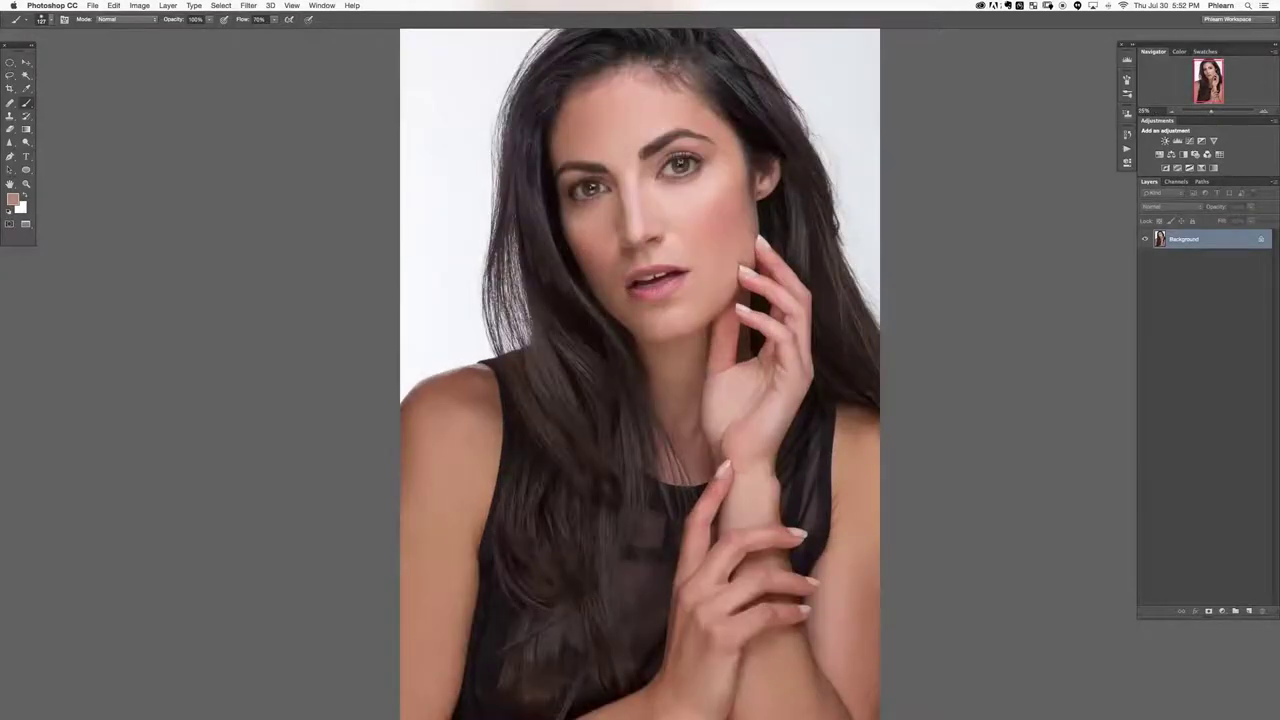
# Add a Solid Color fill layer in teal blue (0a648a) above the portrait.
pyautogui.moveTo(580, 226)
pyautogui.mouseDown()
pyautogui.moveTo(473, 277)
pyautogui.moveTo(443, 276)
pyautogui.mouseUp()
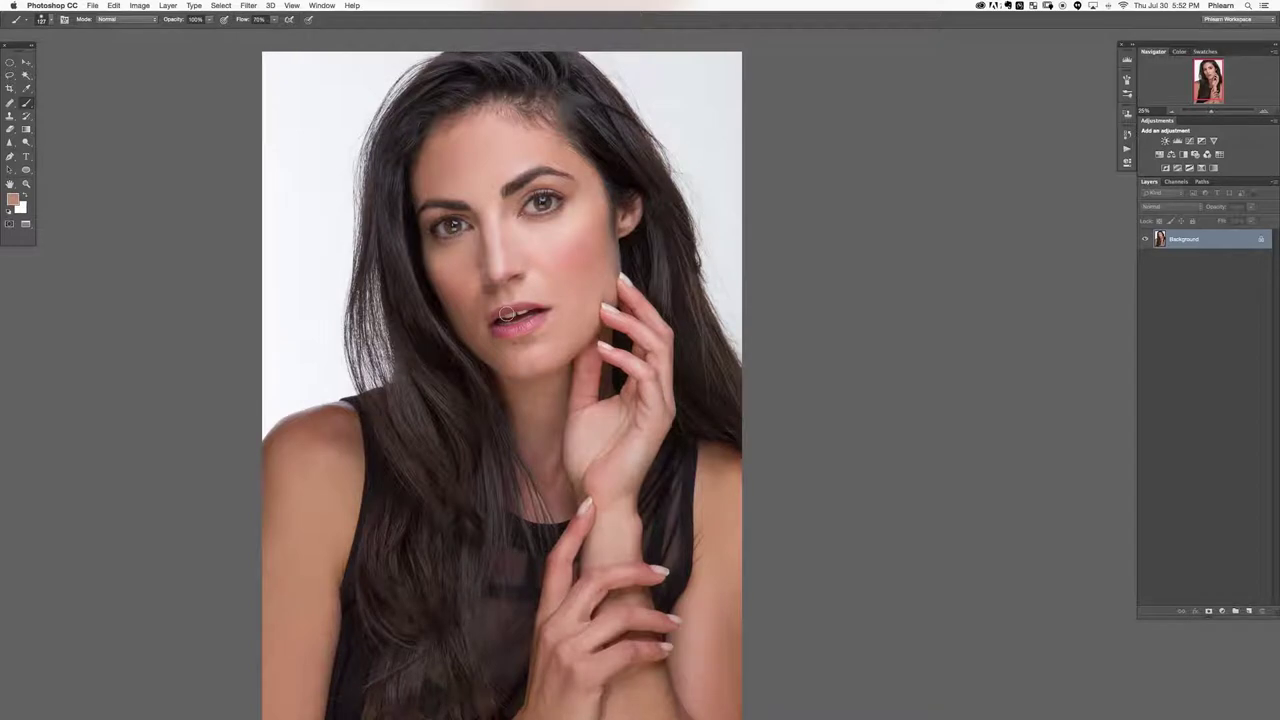
pyautogui.press('super+plus')
pyautogui.press('super+plus')
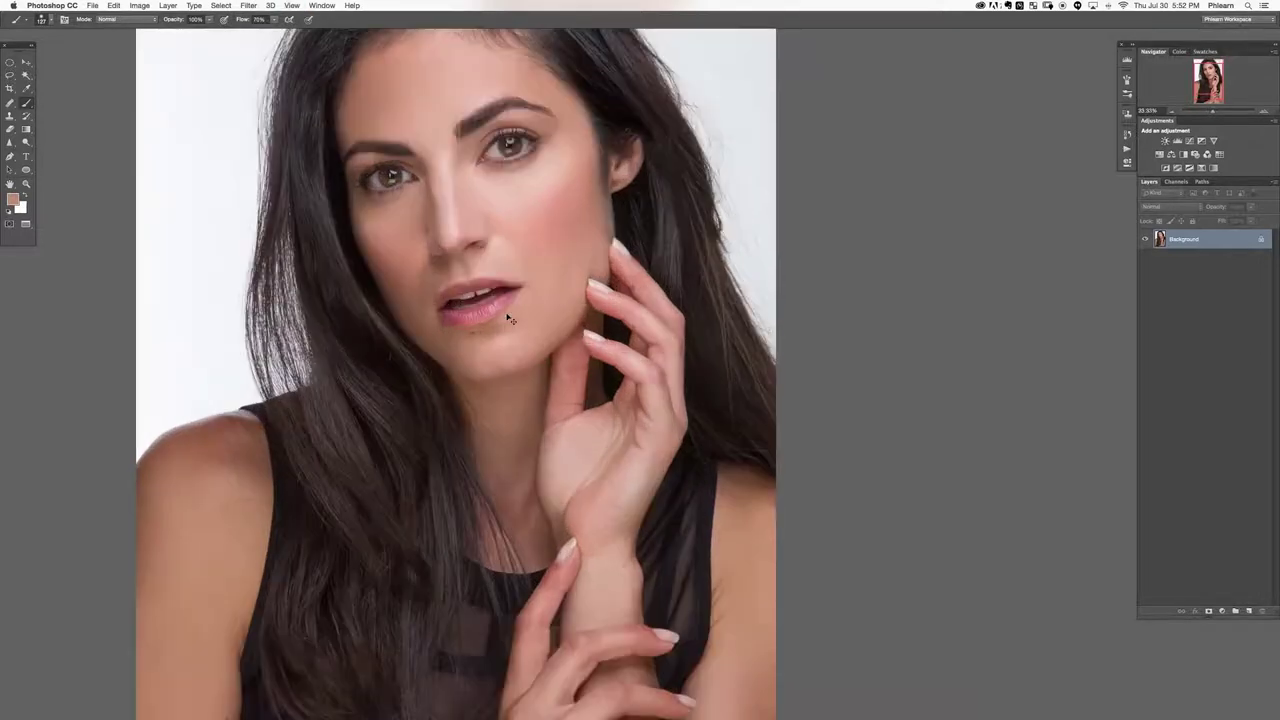
pyautogui.moveTo(506, 314); pyautogui.dragTo(626, 523)
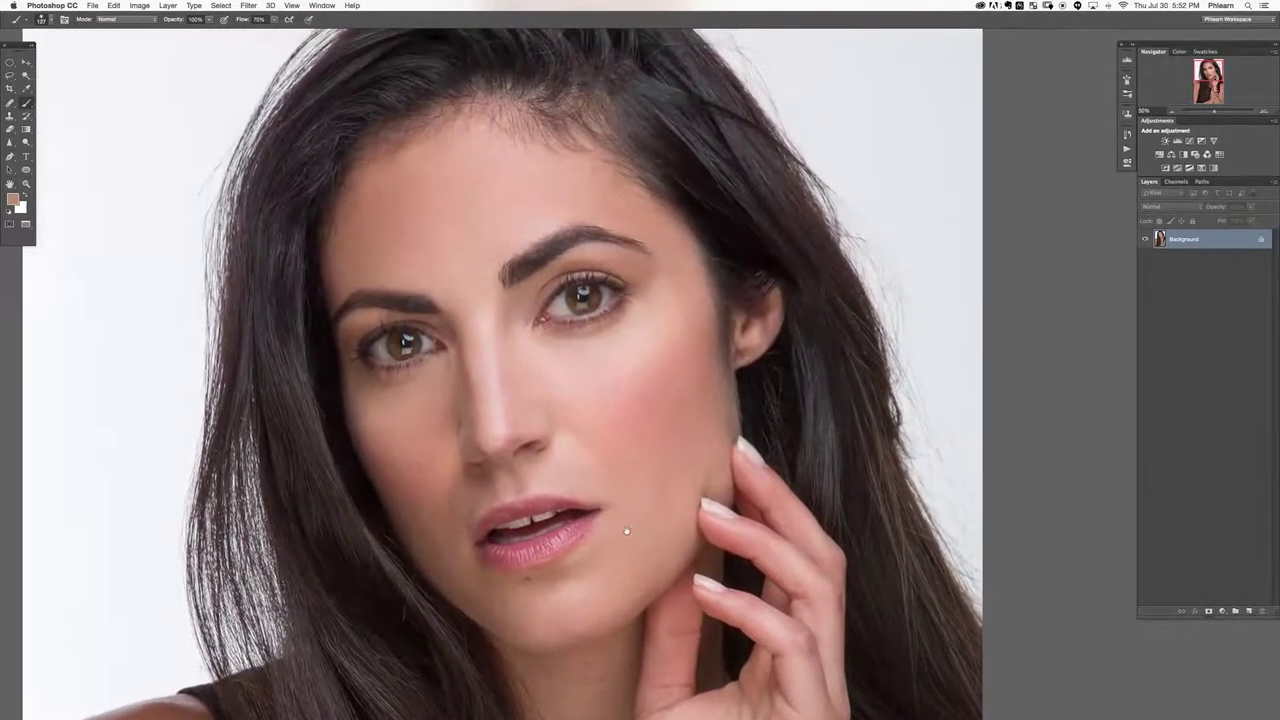
pyautogui.click(1222, 611)
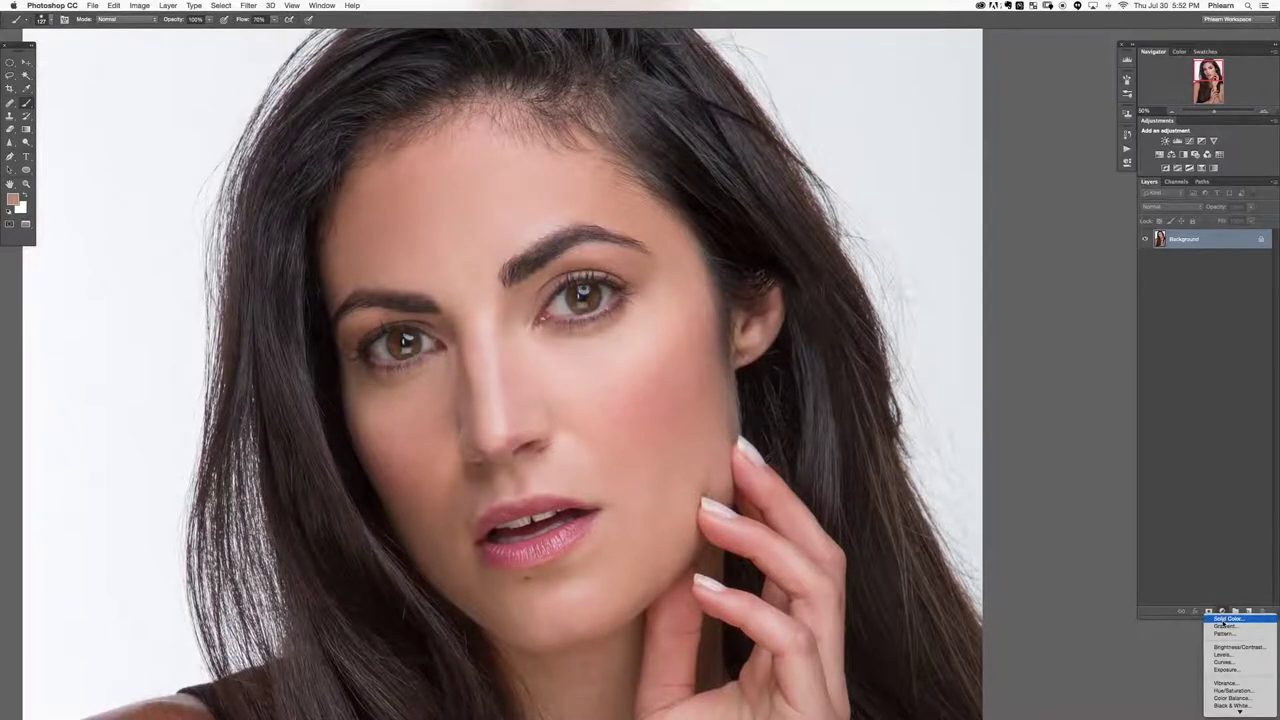
pyautogui.click(1228, 618)
pyautogui.moveTo(157, 208); pyautogui.dragTo(201, 213)
pyautogui.click(221, 212)
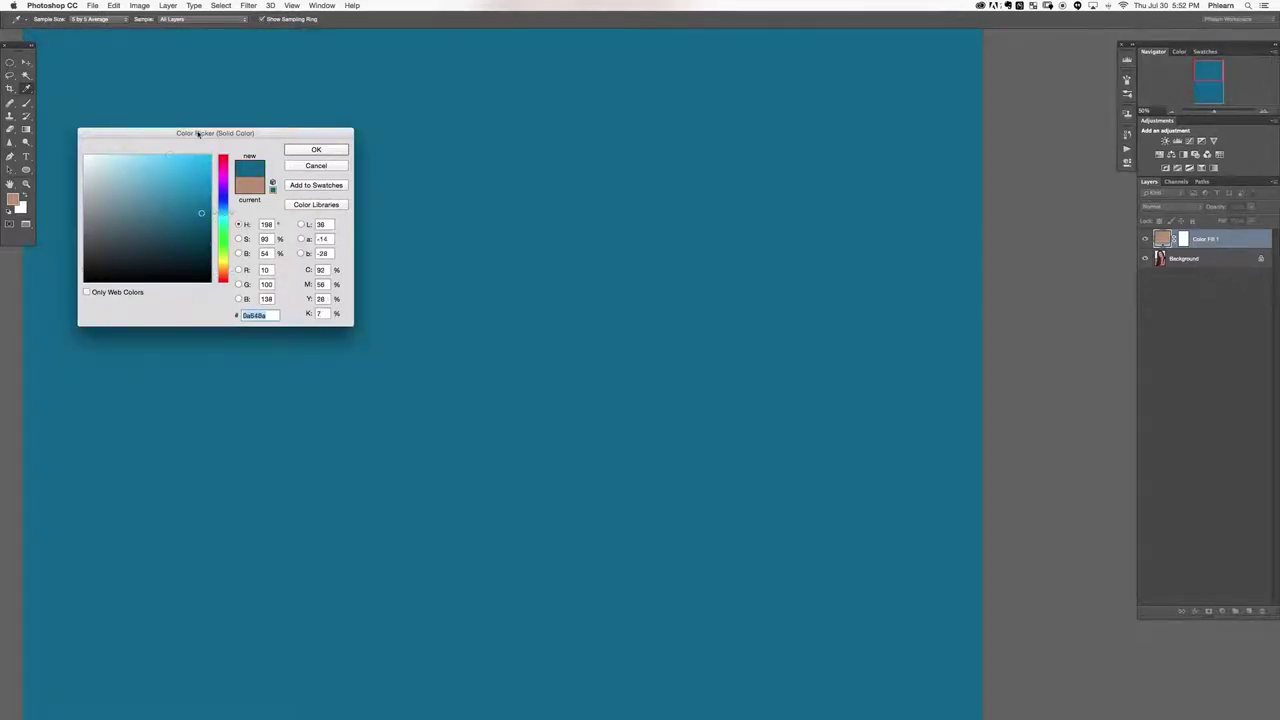
pyautogui.moveTo(198, 133); pyautogui.dragTo(228, 138)
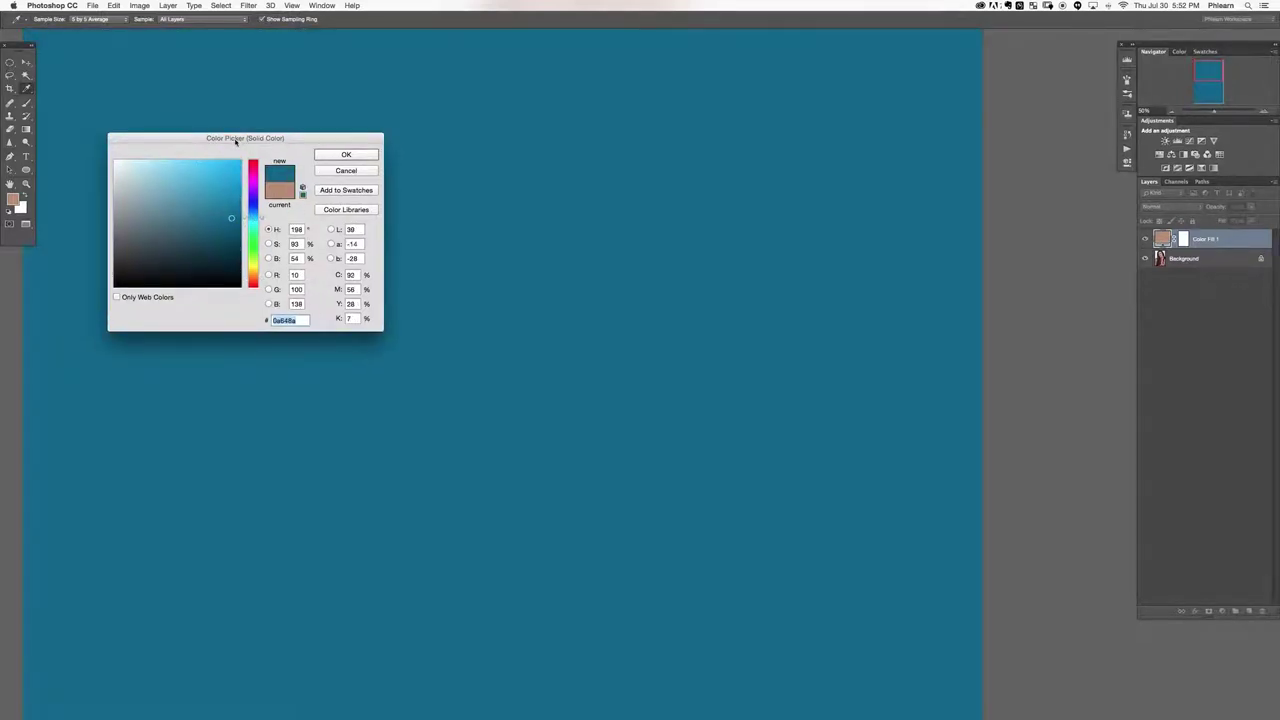
pyautogui.click(350, 155)
pyautogui.press('b')
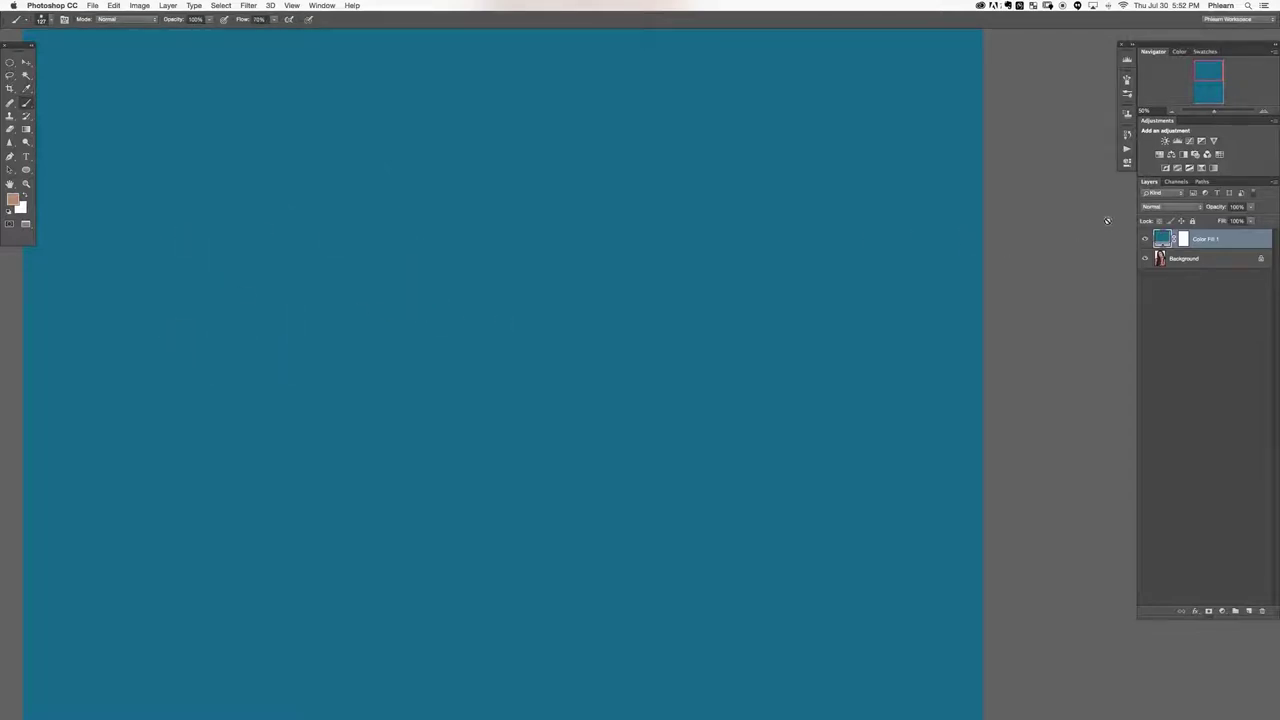
# Try the Overlay, Soft Light, Multiply and Lighten blend modes on the teal fill layer.
pyautogui.click(1168, 207)
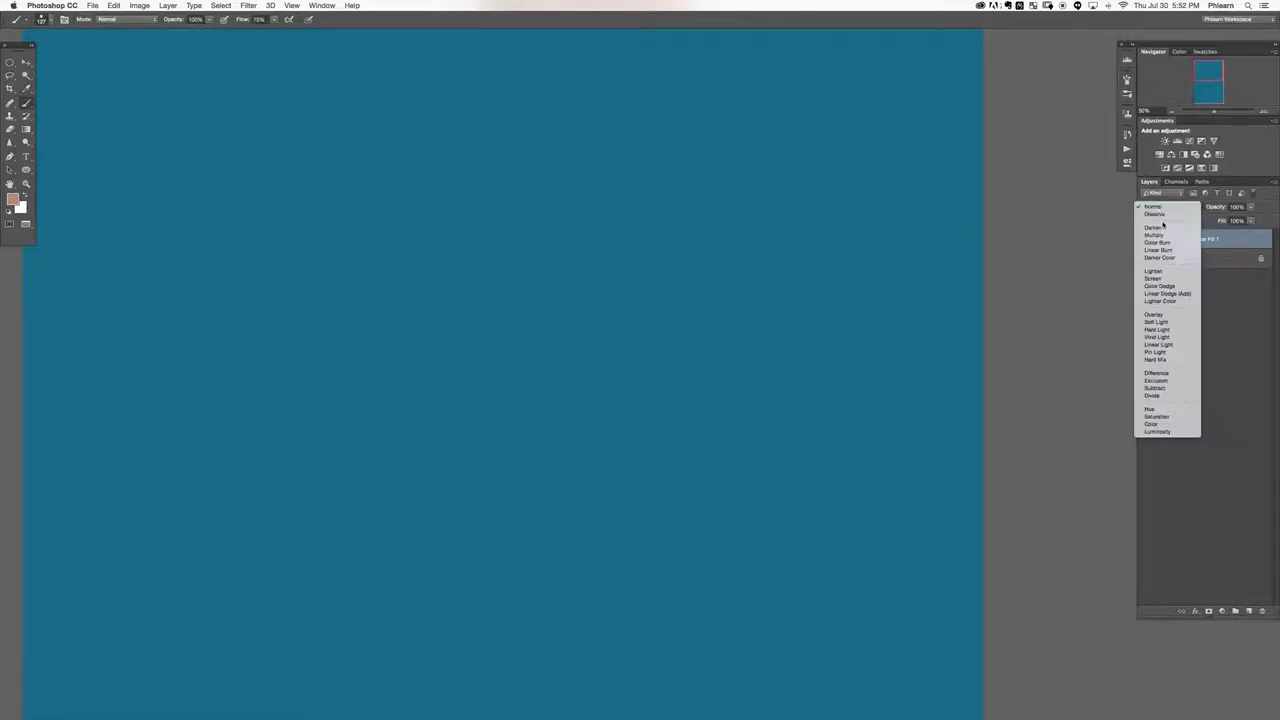
pyautogui.click(1162, 316)
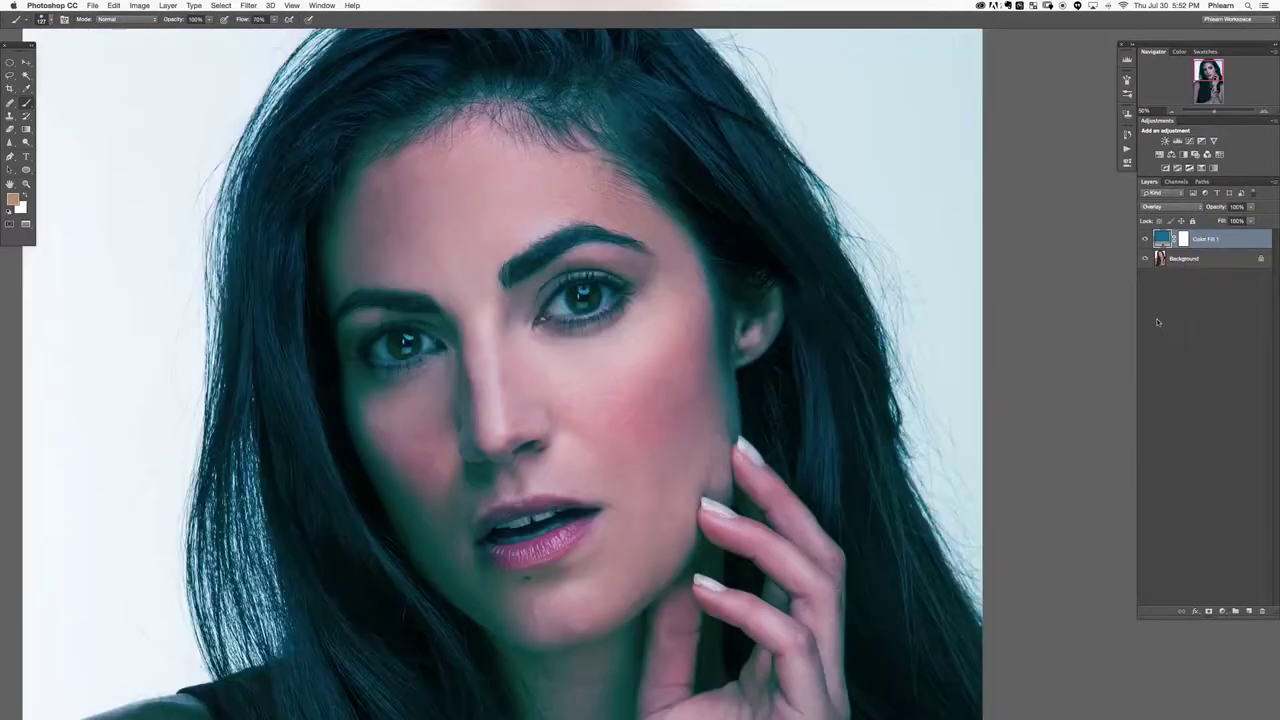
pyautogui.click(1155, 206)
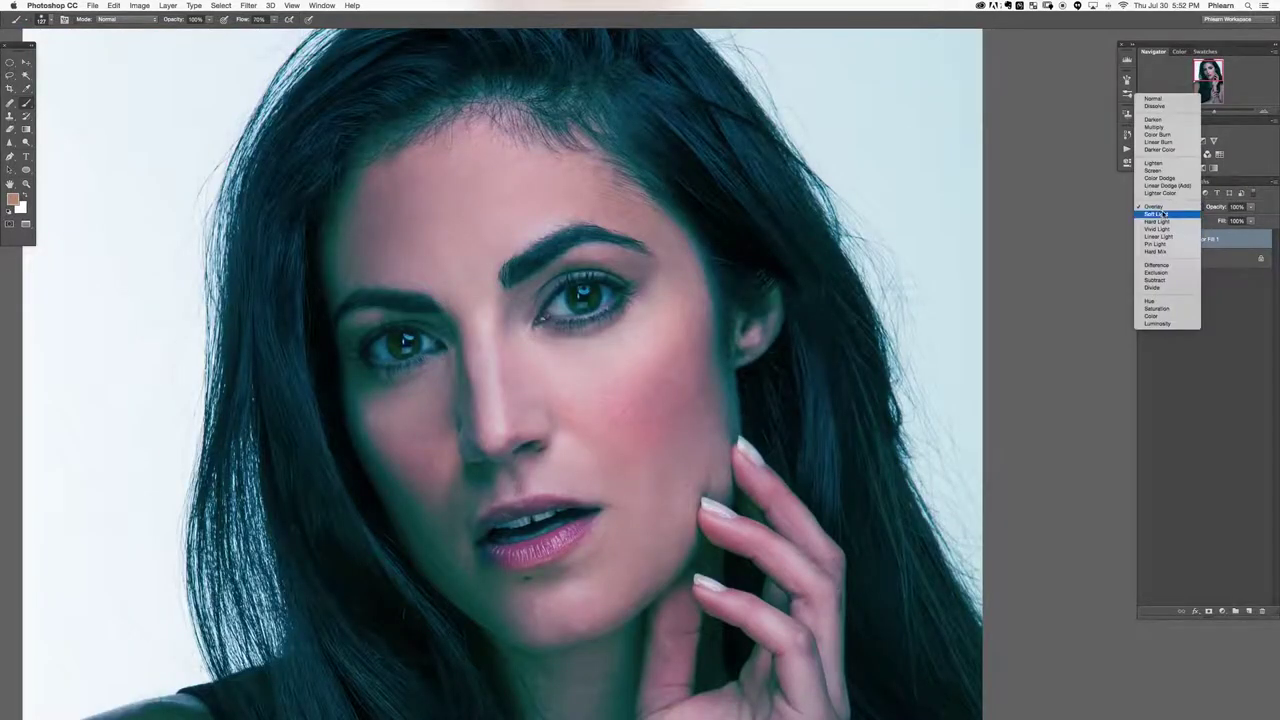
pyautogui.click(1164, 216)
pyautogui.click(1160, 206)
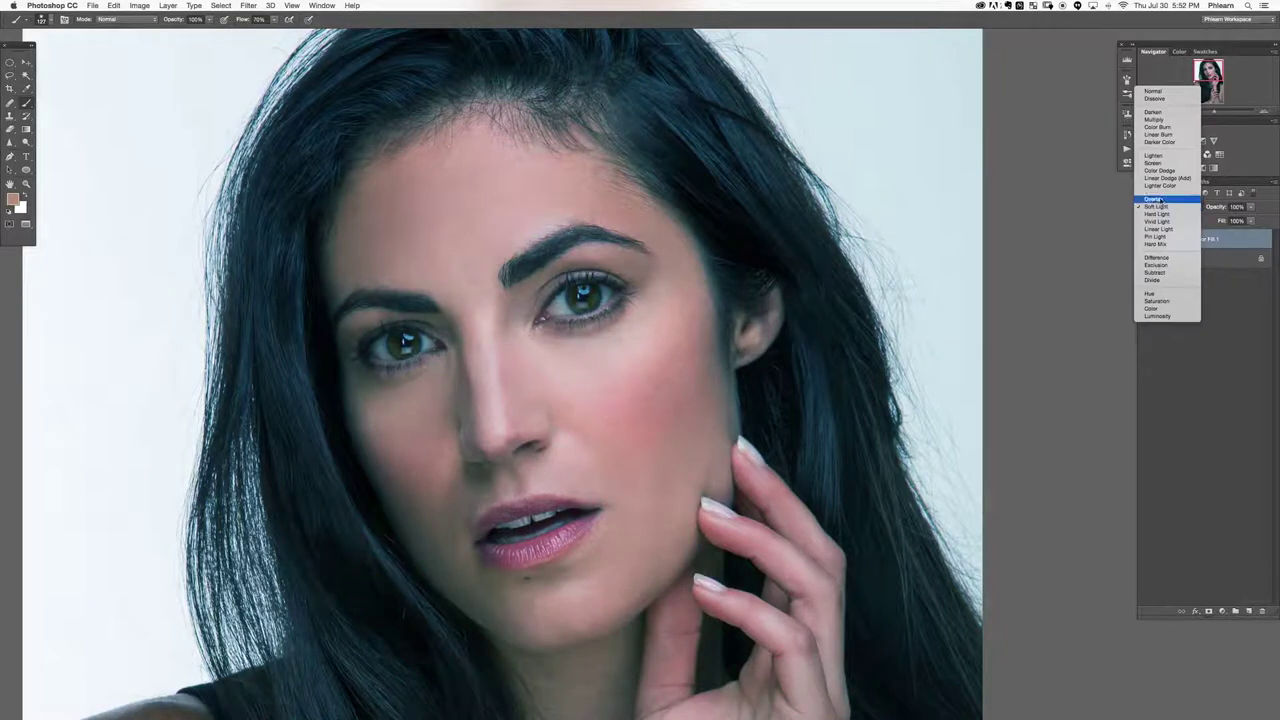
pyautogui.click(1155, 127)
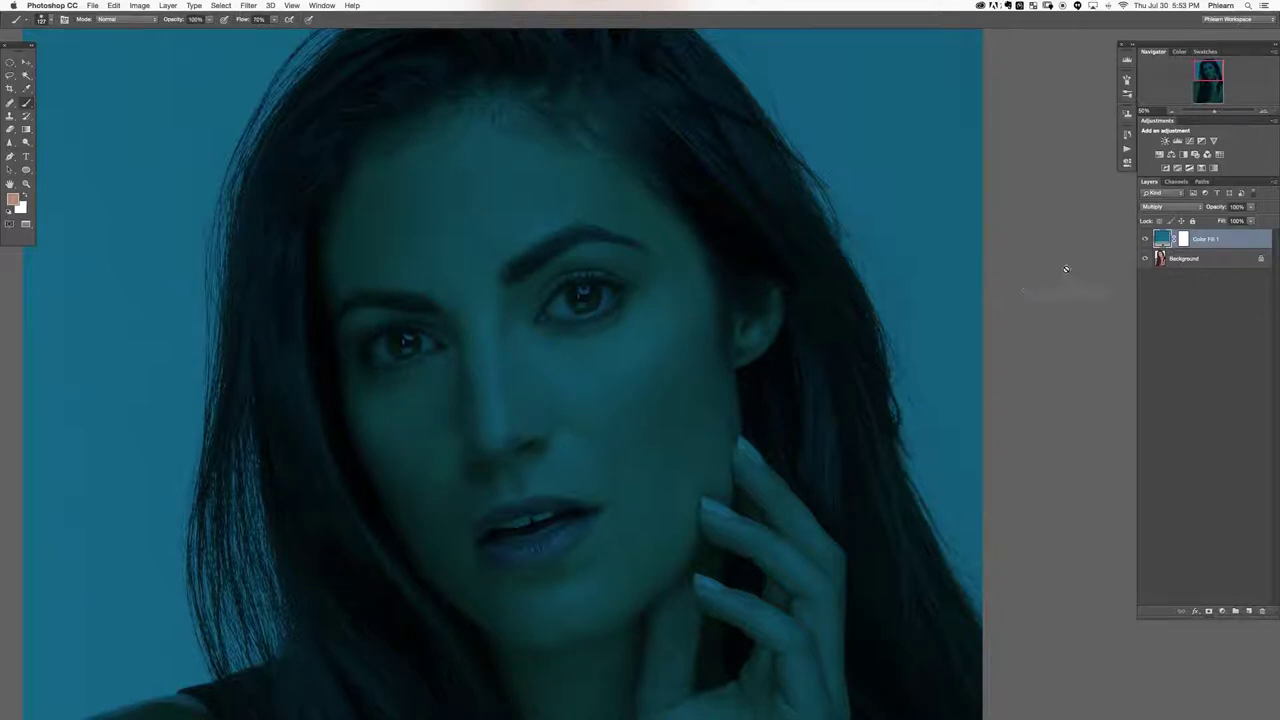
pyautogui.click(1160, 205)
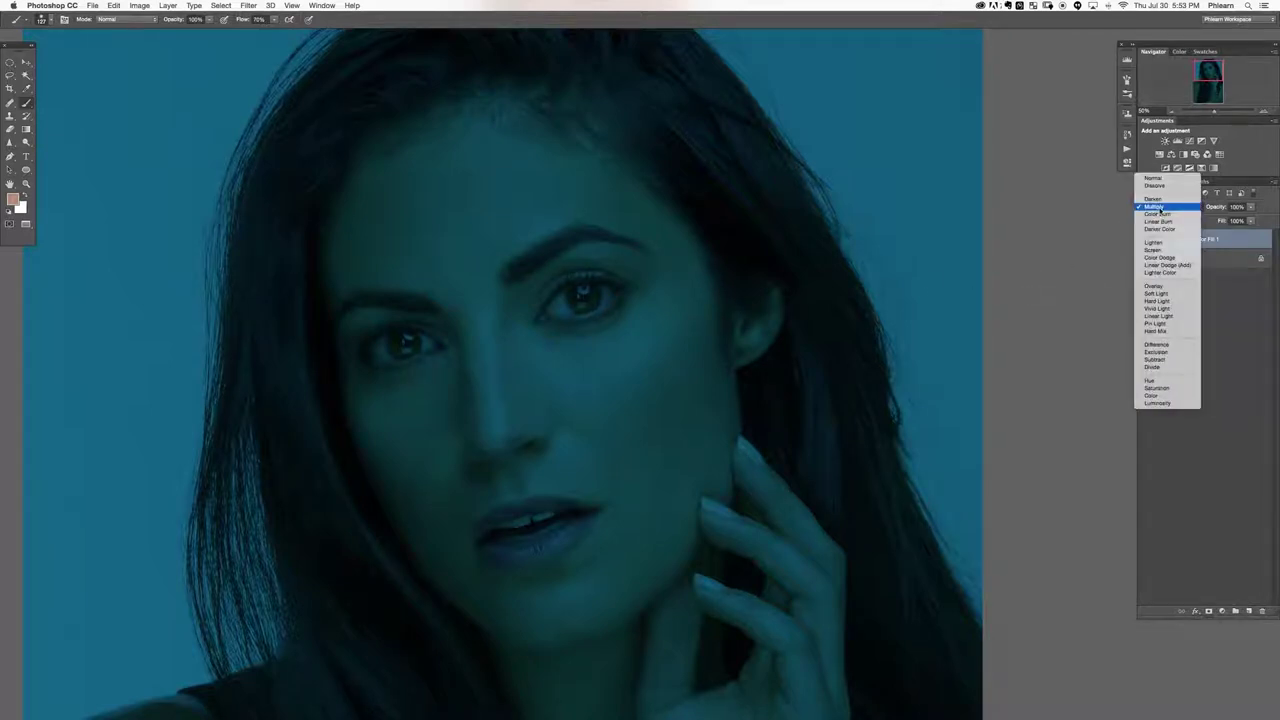
pyautogui.click(1155, 242)
pyautogui.click(1160, 204)
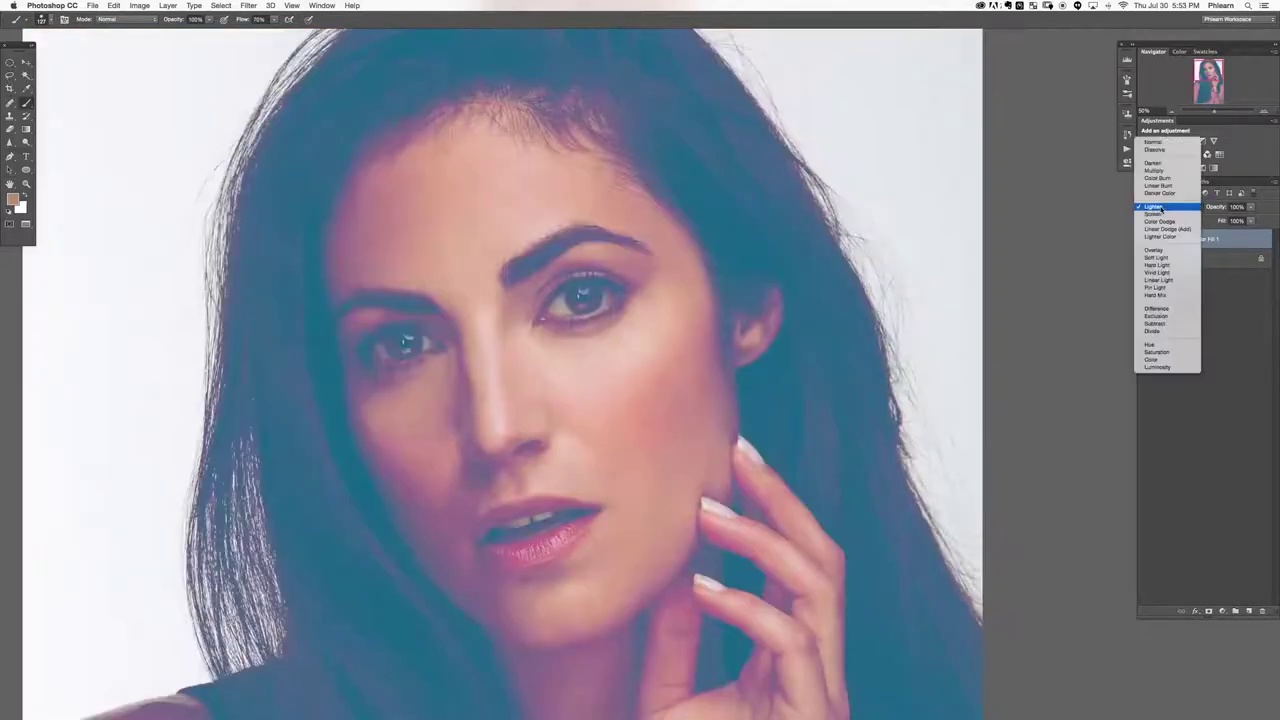
pyautogui.click(1169, 177)
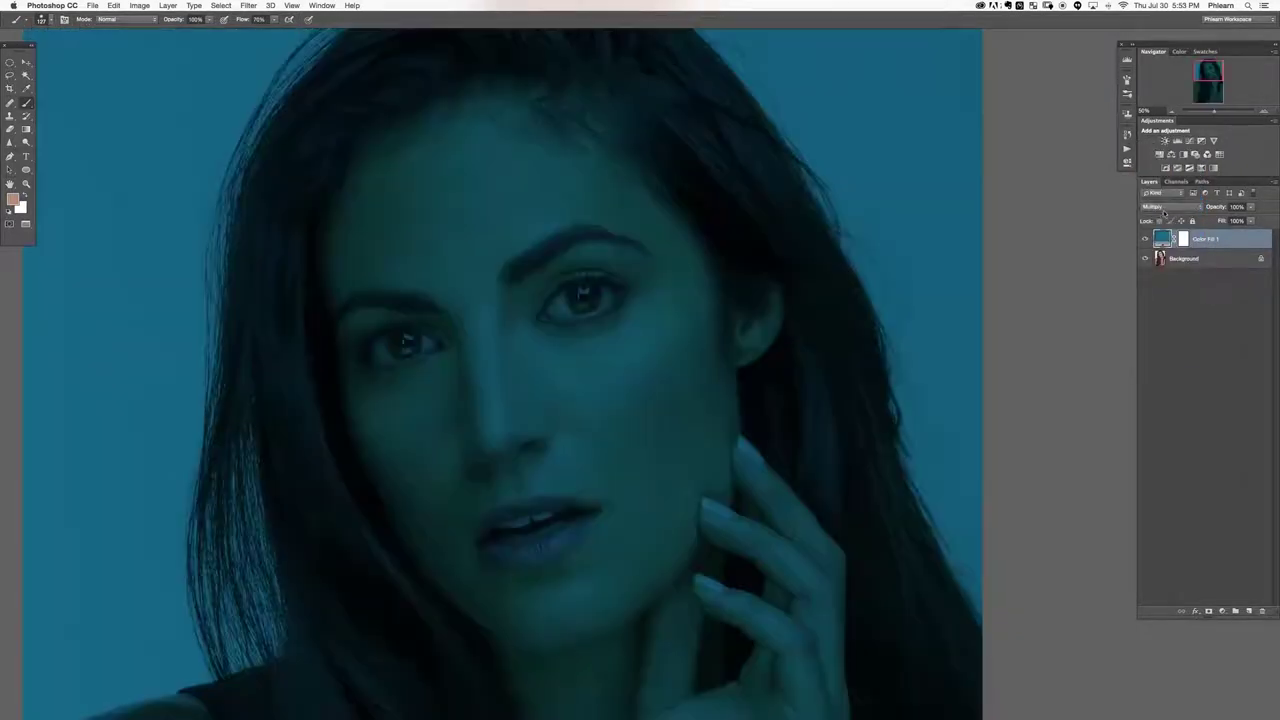
pyautogui.click(1165, 206)
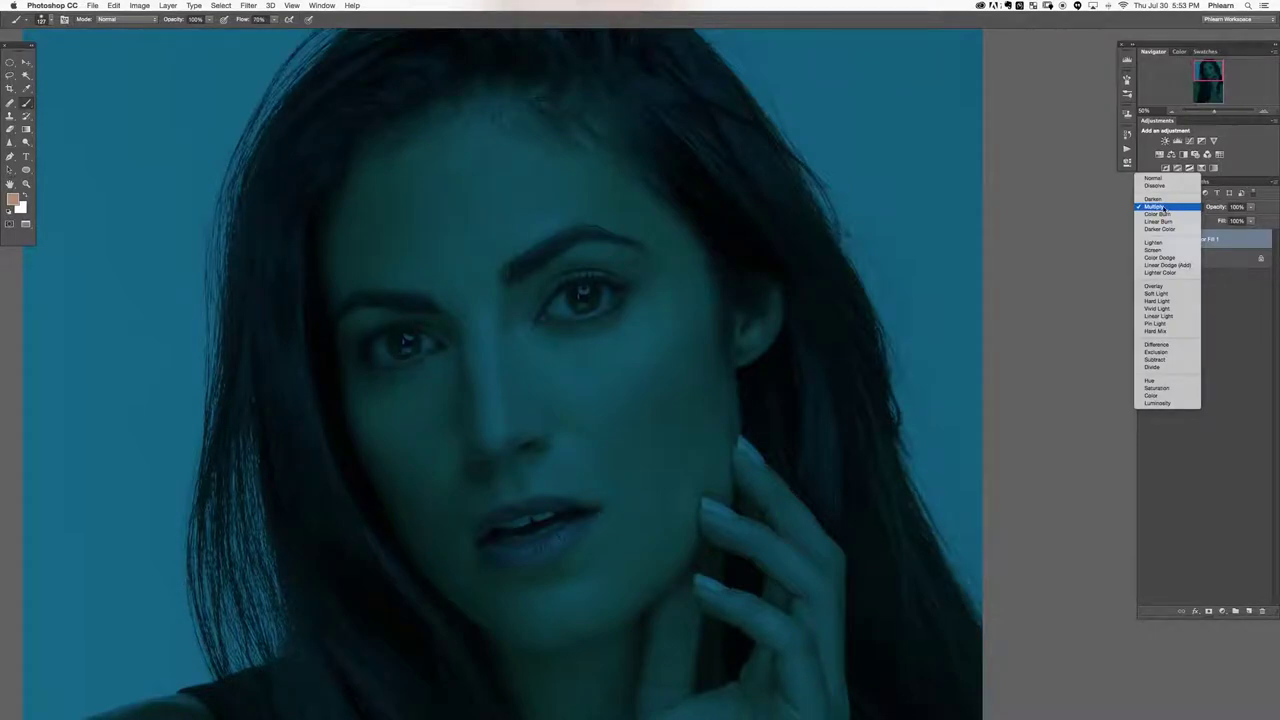
pyautogui.click(1162, 286)
pyautogui.click(1160, 206)
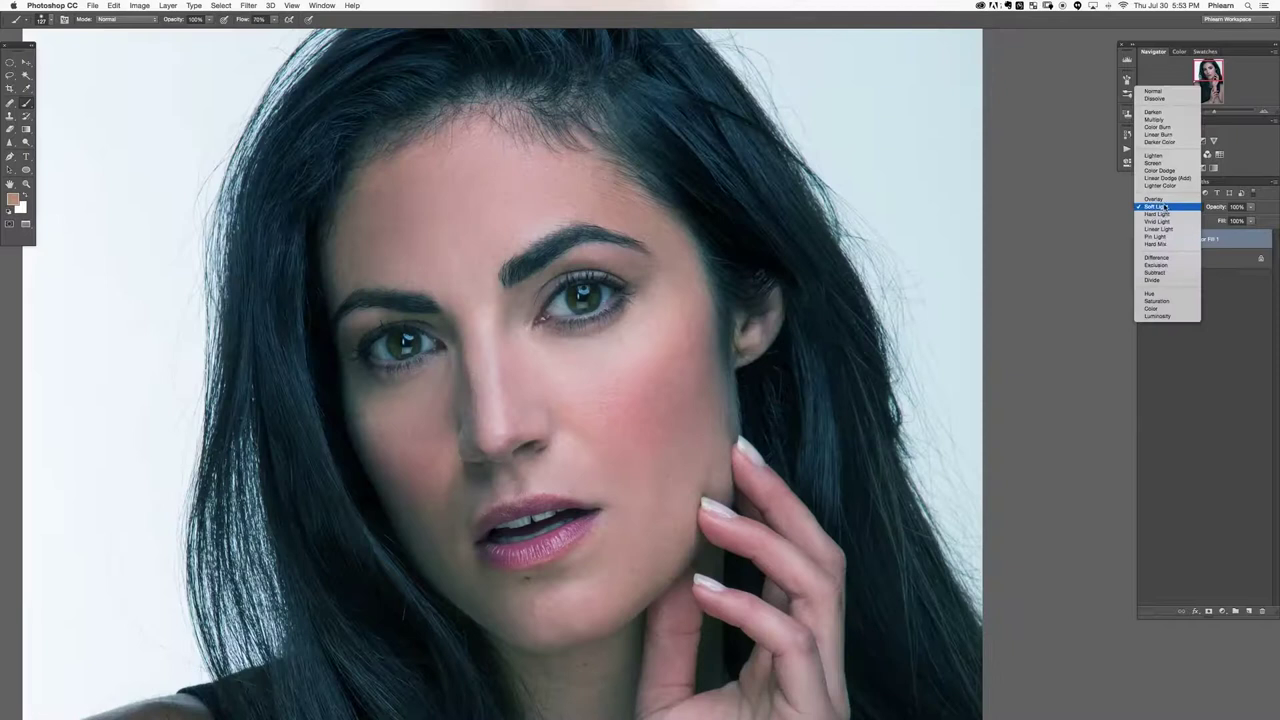
pyautogui.click(1160, 195)
# Set the teal fill layer's blend mode to Multiply and invert its layer mask to black, with default brush colors.
pyautogui.click(1163, 207)
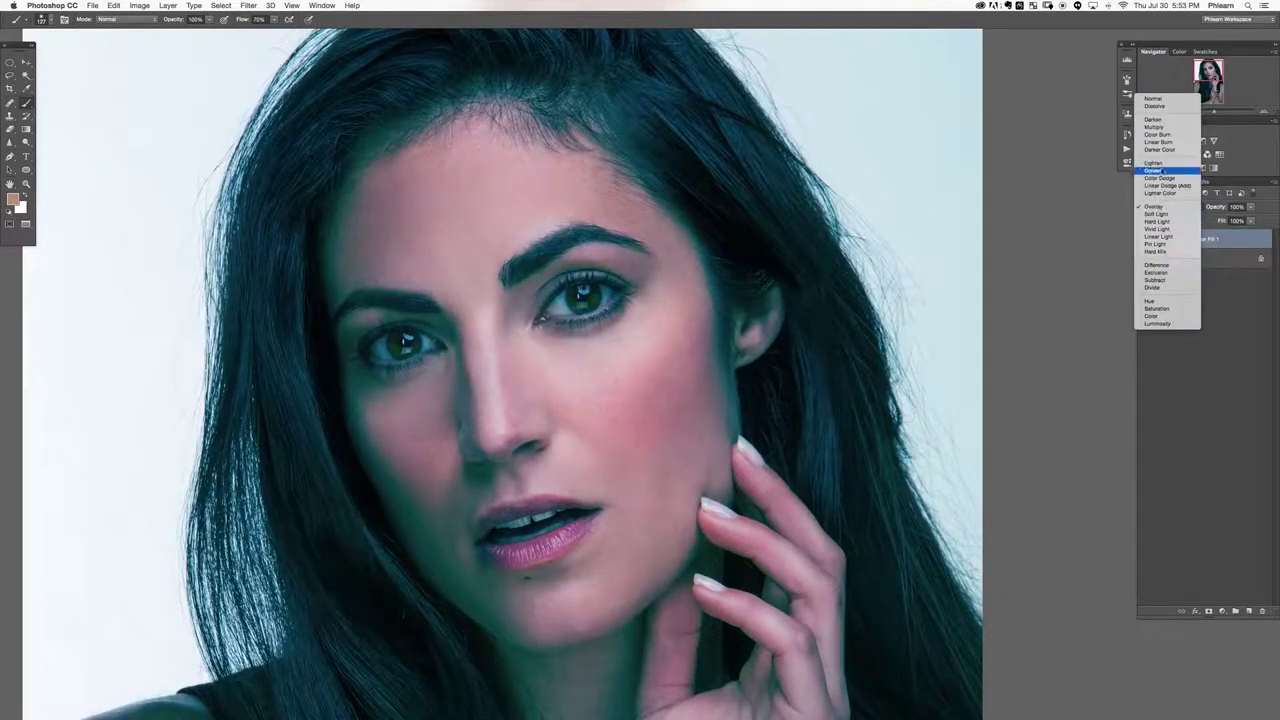
pyautogui.click(1160, 127)
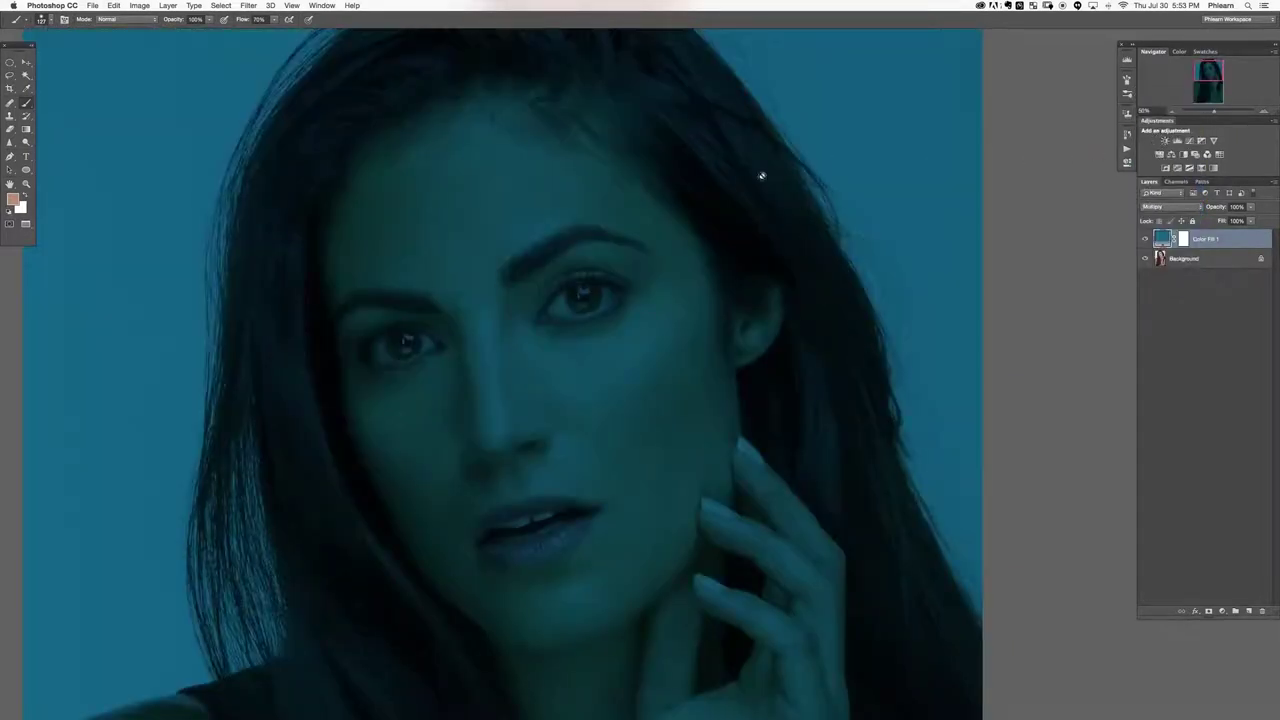
pyautogui.click(1183, 240)
pyautogui.press('d')
pyautogui.press('super+i')
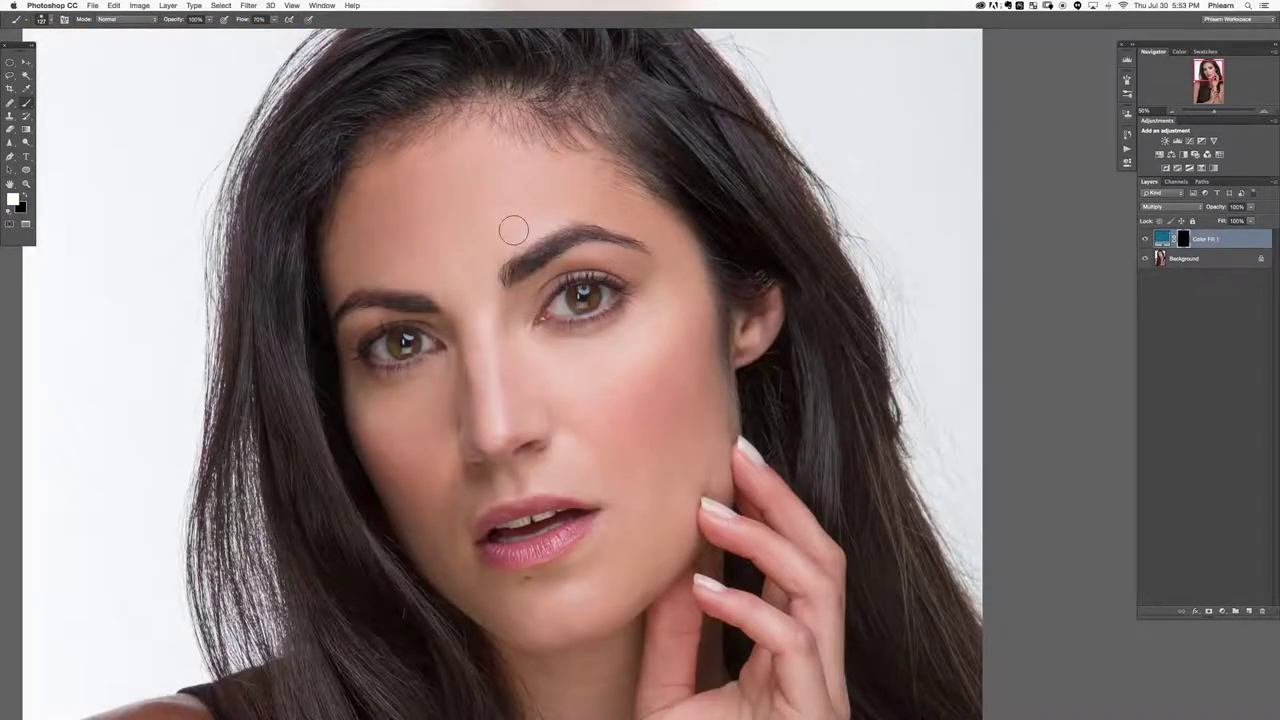
# Choose the soft round 400 px brush preset with 0% hardness for painting on the mask.
pyautogui.moveTo(532, 228); pyautogui.dragTo(494, 205)
pyautogui.rightClick(389, 211)
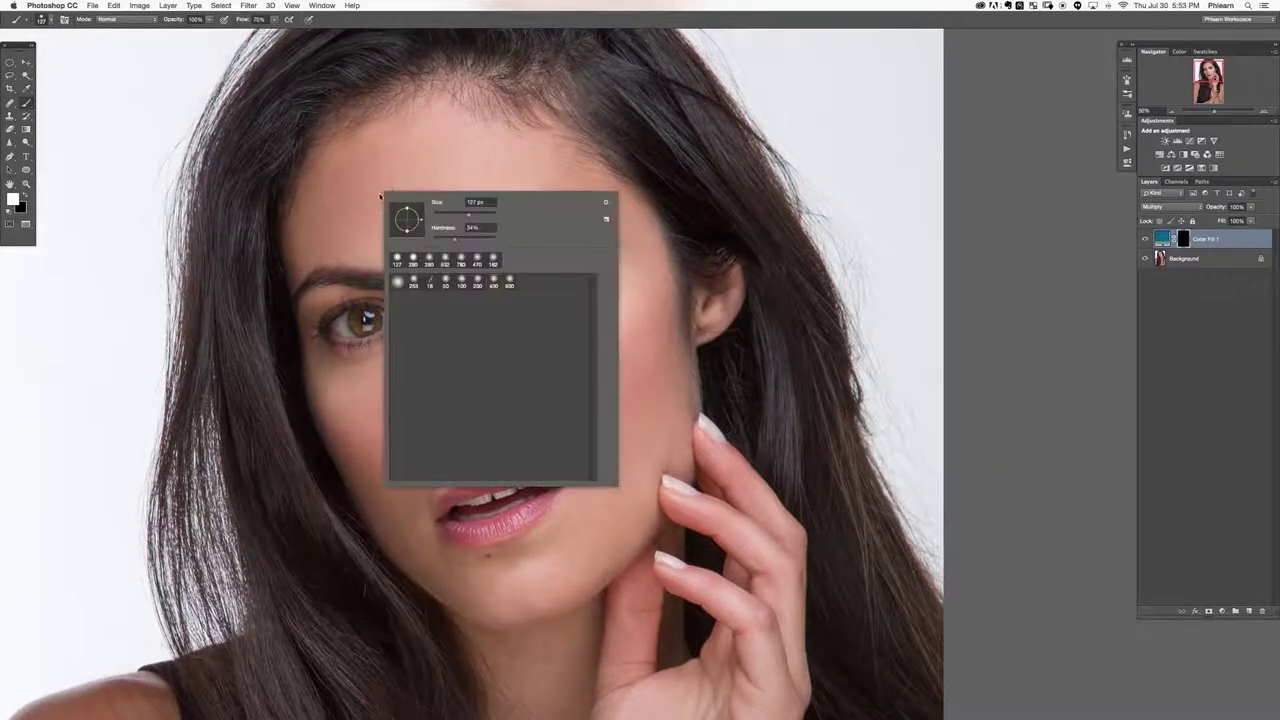
pyautogui.click(493, 285)
pyautogui.click(493, 285)
# Load the Phlearn brushes .abr file from the Brushes folder in 01 Getting Started.
pyautogui.click(606, 204)
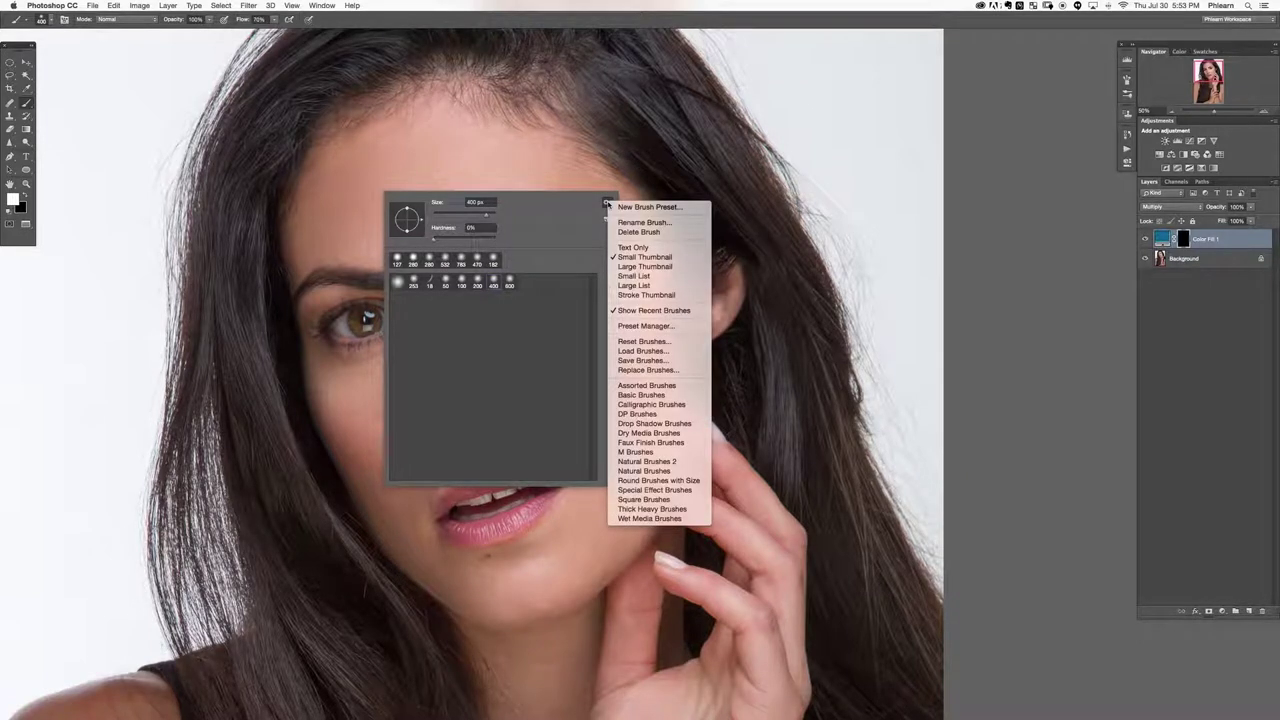
pyautogui.click(659, 355)
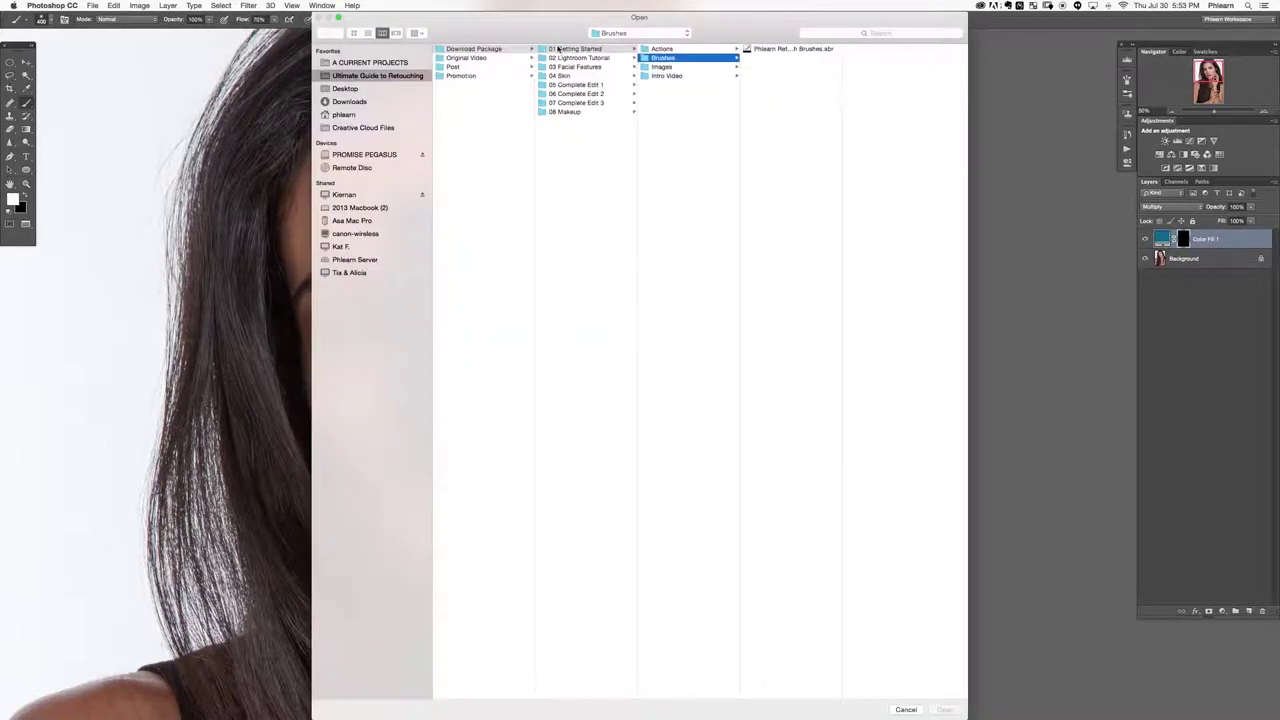
pyautogui.doubleClick(793, 49)
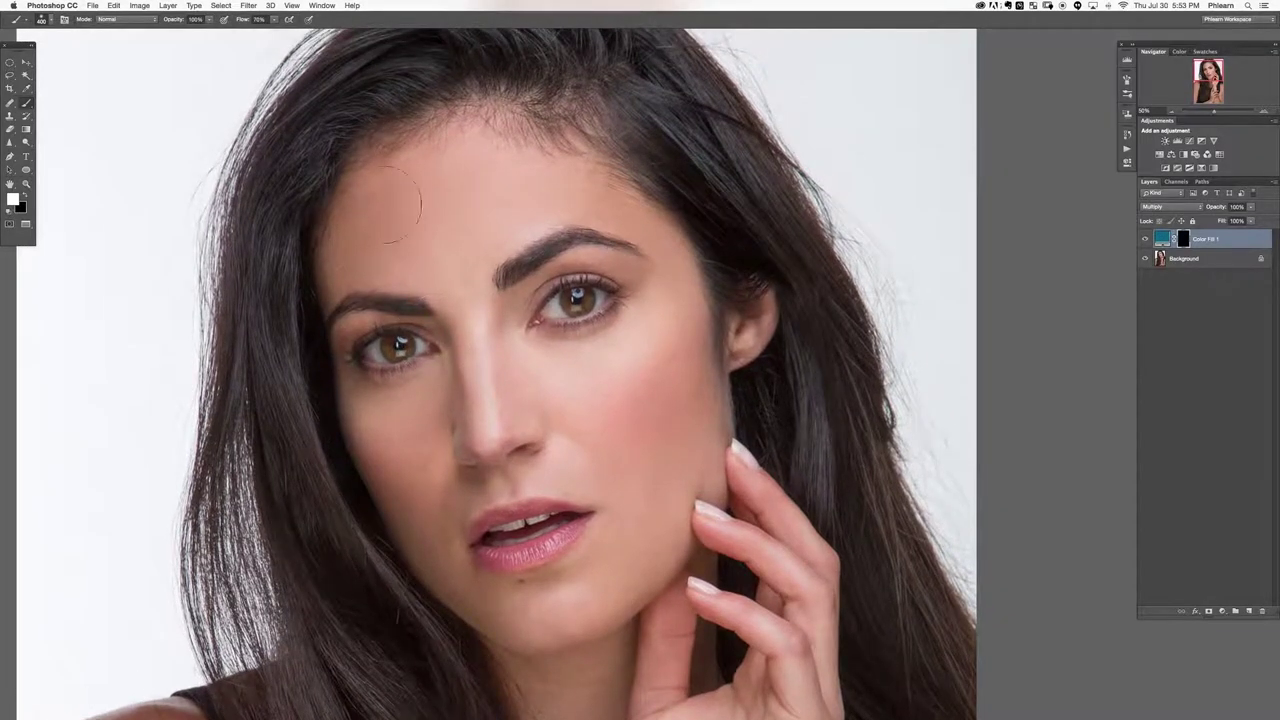
# Test-paint the teal fill's mask over the forehead at 10% brush flow, and refill the mask with black.
pyautogui.click(258, 19)
pyautogui.write('2170')
pyautogui.hotkey('shift', '1')
pyautogui.moveTo(392, 240)
pyautogui.mouseDown()
pyautogui.moveTo(466, 194)
pyautogui.moveTo(400, 270)
pyautogui.moveTo(418, 286)
pyautogui.moveTo(471, 243)
pyautogui.moveTo(530, 161)
pyautogui.moveTo(445, 275)
pyautogui.moveTo(540, 180)
pyautogui.moveTo(492, 210)
pyautogui.moveTo(455, 275)
pyautogui.moveTo(488, 215)
pyautogui.moveTo(510, 200)
pyautogui.moveTo(445, 315)
pyautogui.moveTo(470, 300)
pyautogui.moveTo(525, 165)
pyautogui.moveTo(450, 290)
pyautogui.moveTo(520, 200)
pyautogui.moveTo(390, 240)
pyautogui.moveTo(420, 180)
pyautogui.moveTo(403, 345)
pyautogui.mouseUp()
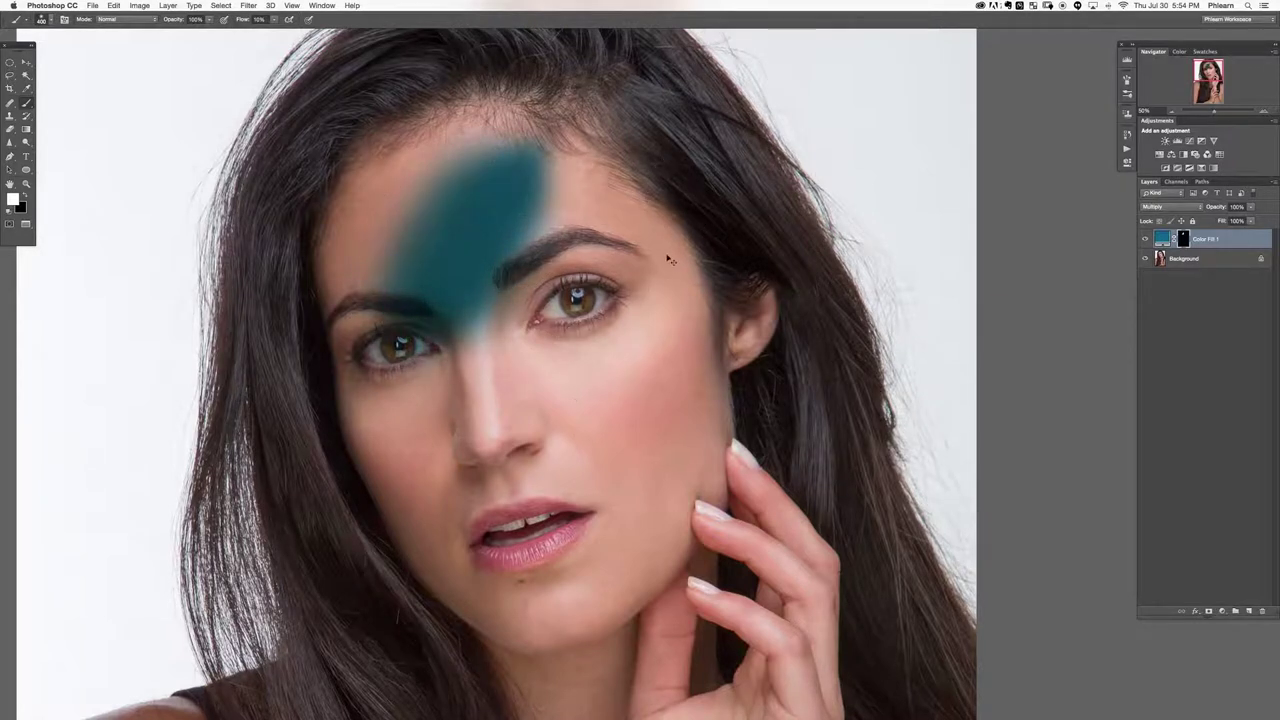
pyautogui.press('super+BackSpace')
pyautogui.moveTo(459, 264); pyautogui.dragTo(468, 264)
pyautogui.moveTo(432, 238)
pyautogui.mouseDown()
pyautogui.moveTo(493, 194)
pyautogui.moveTo(493, 207)
pyautogui.moveTo(501, 188)
pyautogui.moveTo(455, 245)
pyautogui.mouseUp()
pyautogui.press('super+BackSpace')
# Create a new empty layer above the teal fill and set the foreground color to bright green.
pyautogui.moveTo(475, 322); pyautogui.dragTo(443, 322)
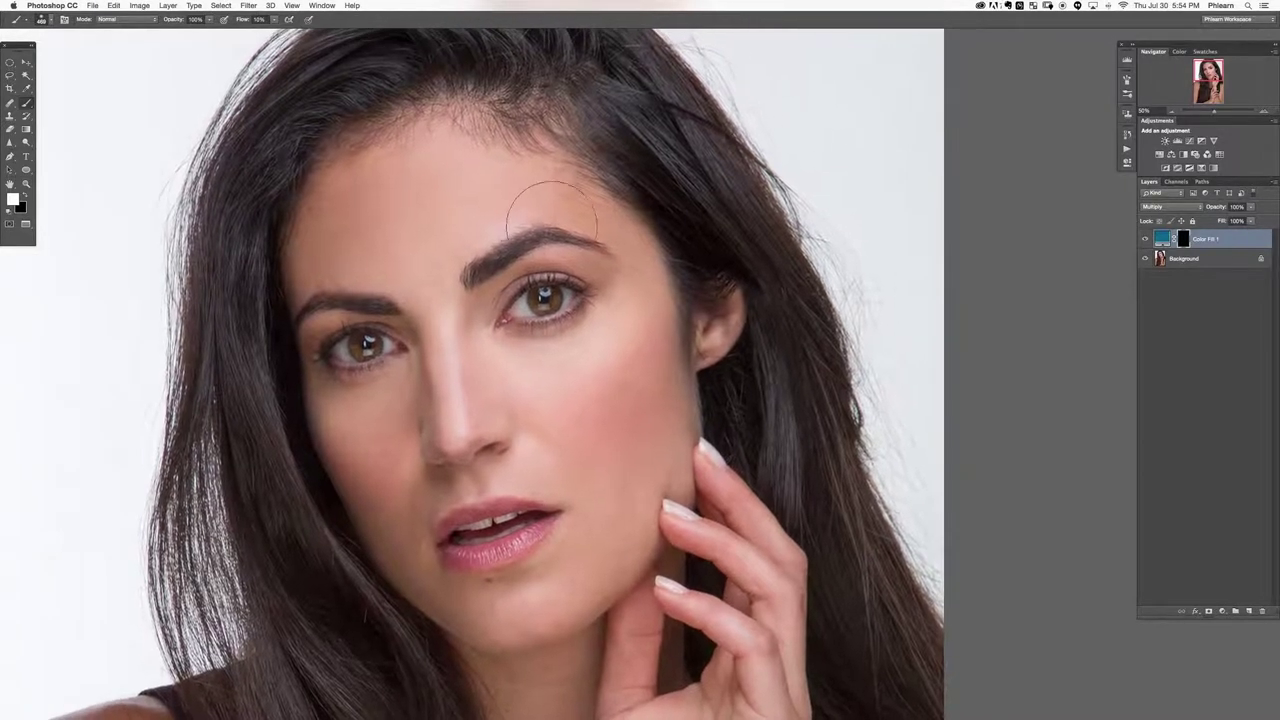
pyautogui.keyDown('alt'); pyautogui.click(463, 235); pyautogui.keyUp('alt')
pyautogui.press('super+shift+alt+n')
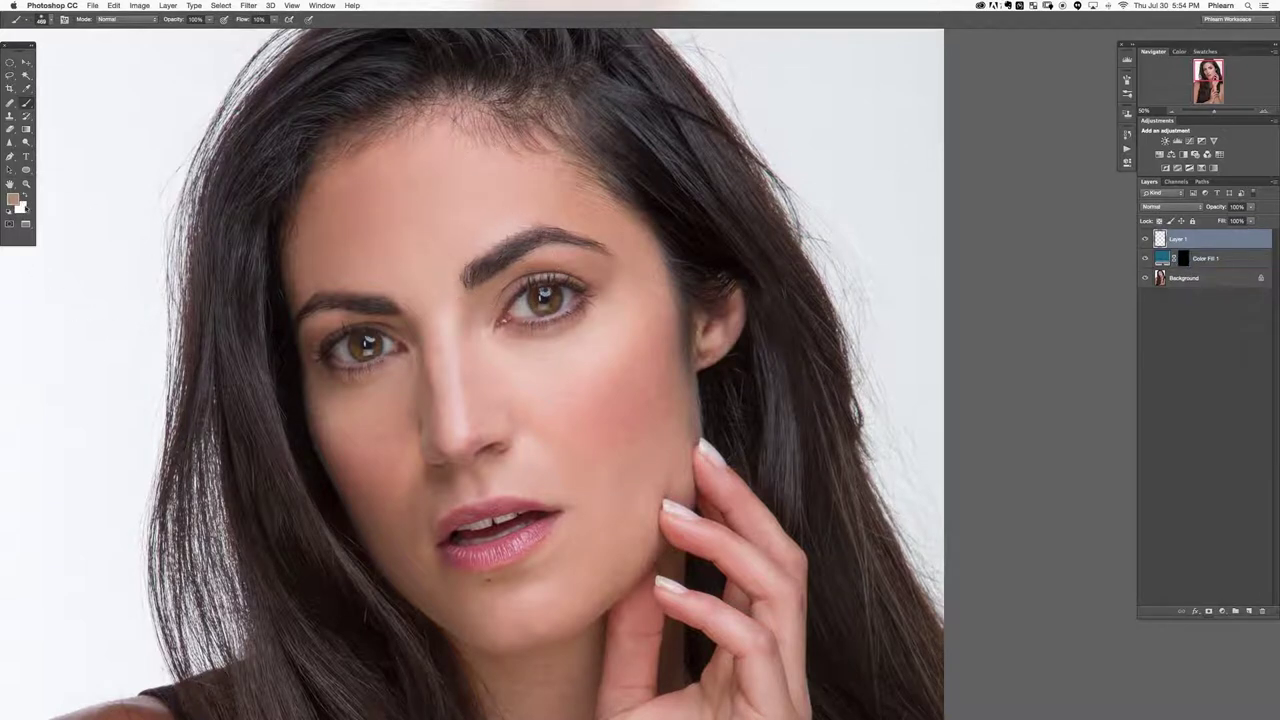
pyautogui.click(13, 199)
pyautogui.click(255, 234)
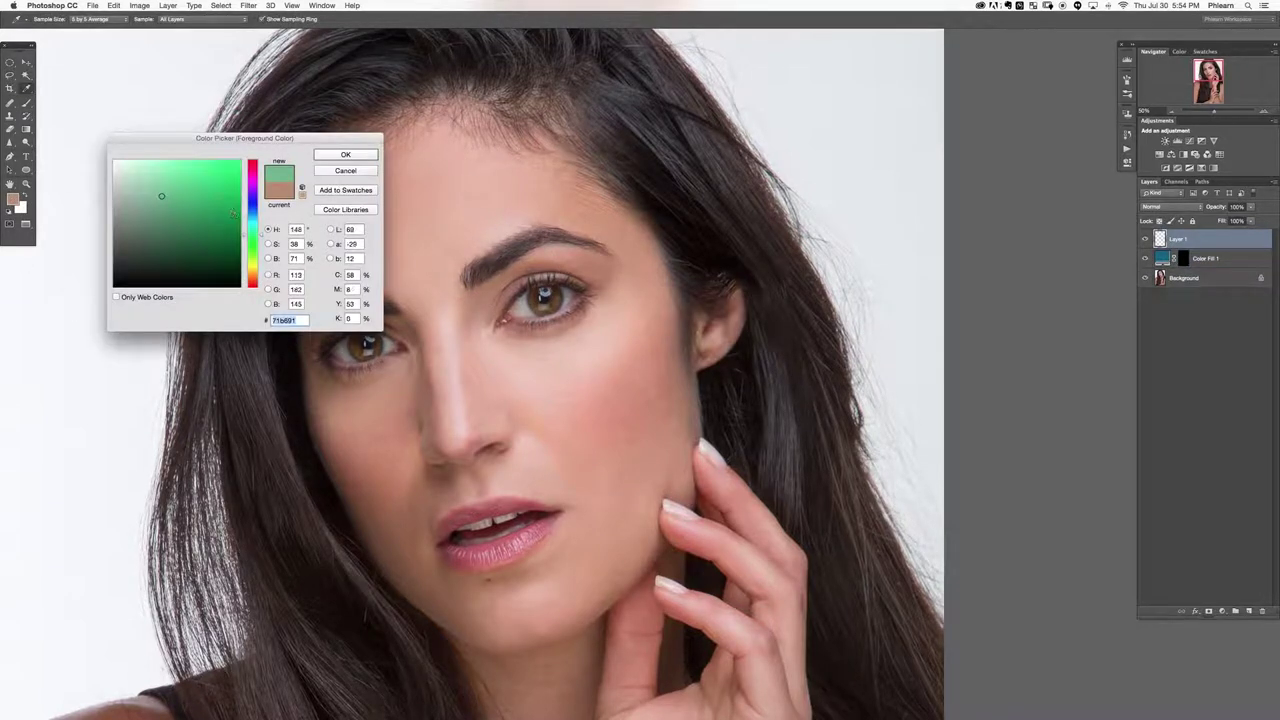
pyautogui.click(223, 169)
pyautogui.click(330, 155)
# Try a green brush stroke on the eyelid below the eyebrow with a smaller brush, and undo it.
pyautogui.moveTo(357, 200); pyautogui.dragTo(332, 237)
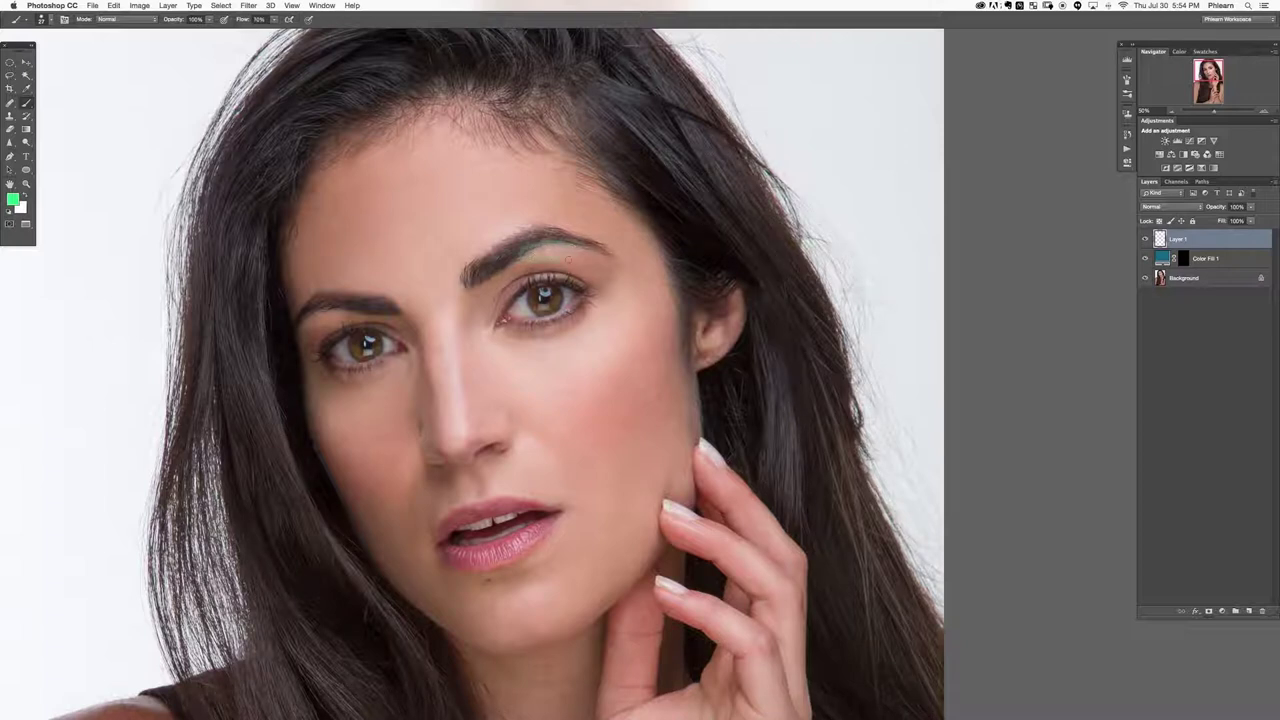
pyautogui.moveTo(533, 245)
pyautogui.mouseDown()
pyautogui.moveTo(536, 260)
pyautogui.moveTo(575, 243)
pyautogui.moveTo(544, 238)
pyautogui.moveTo(578, 240)
pyautogui.mouseUp()
pyautogui.press('super+z')
pyautogui.press('super+z')
pyautogui.press('super+z')
# Outline the eye shadow areas around both eyes in green on the new layer, extending past the outer corners.
pyautogui.moveTo(528, 268); pyautogui.dragTo(553, 266)
pyautogui.moveTo(613, 261)
pyautogui.mouseDown()
pyautogui.moveTo(590, 303)
pyautogui.moveTo(546, 330)
pyautogui.mouseUp()
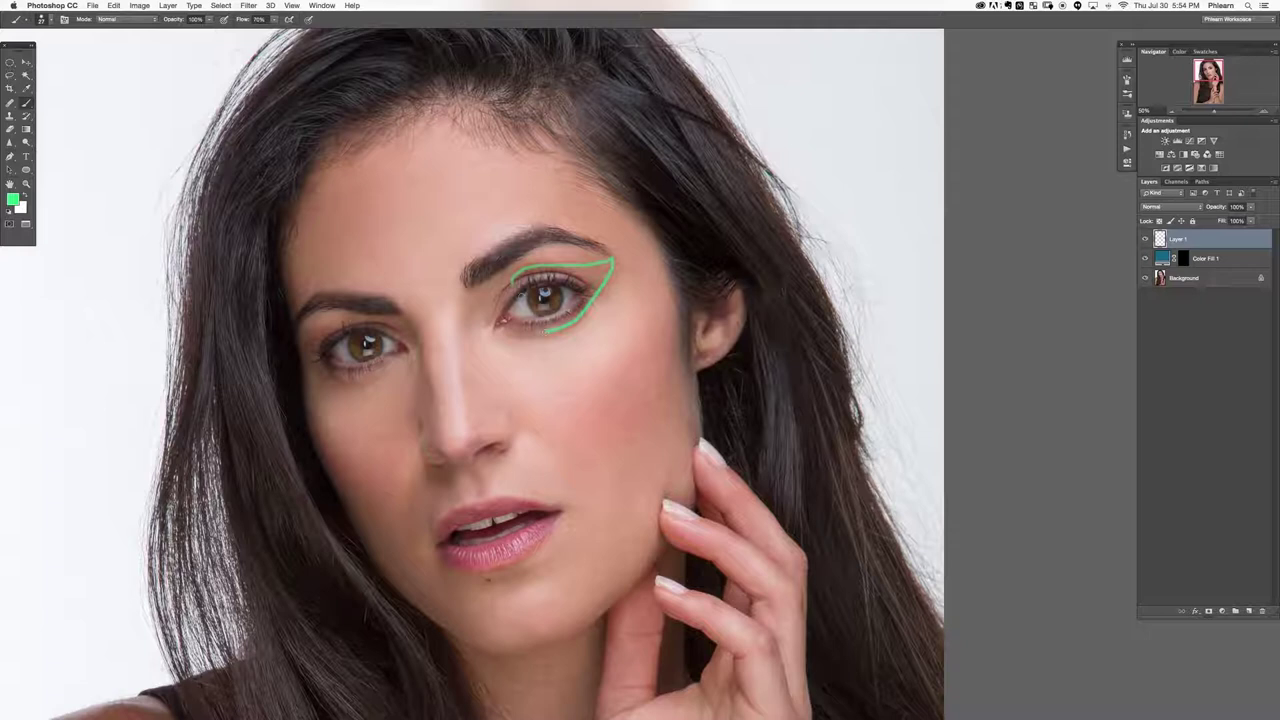
pyautogui.moveTo(514, 282)
pyautogui.mouseDown()
pyautogui.moveTo(576, 281)
pyautogui.moveTo(582, 304)
pyautogui.moveTo(550, 326)
pyautogui.mouseUp()
pyautogui.moveTo(322, 354)
pyautogui.mouseDown()
pyautogui.moveTo(300, 351)
pyautogui.moveTo(334, 368)
pyautogui.moveTo(308, 334)
pyautogui.moveTo(376, 321)
pyautogui.mouseUp()
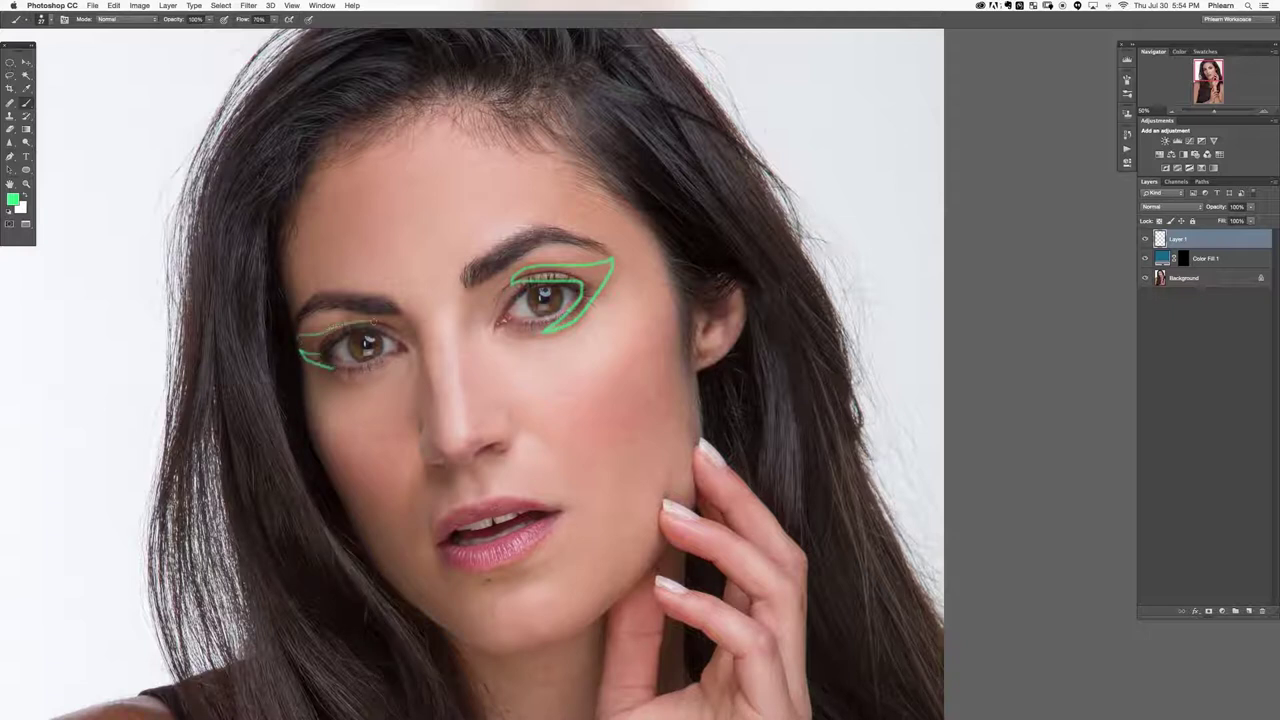
# Extend the green guide lines along the model's right upper lid and around the inner corner of her left eye.
pyautogui.moveTo(299, 340)
pyautogui.mouseDown()
pyautogui.moveTo(310, 356)
pyautogui.moveTo(294, 346)
pyautogui.mouseUp()
pyautogui.moveTo(364, 320); pyautogui.dragTo(400, 328)
pyautogui.moveTo(518, 286)
pyautogui.mouseDown()
pyautogui.moveTo(566, 276)
pyautogui.moveTo(507, 299)
pyautogui.mouseUp()
pyautogui.moveTo(507, 299)
pyautogui.mouseDown()
pyautogui.moveTo(556, 277)
pyautogui.moveTo(520, 286)
pyautogui.mouseUp()
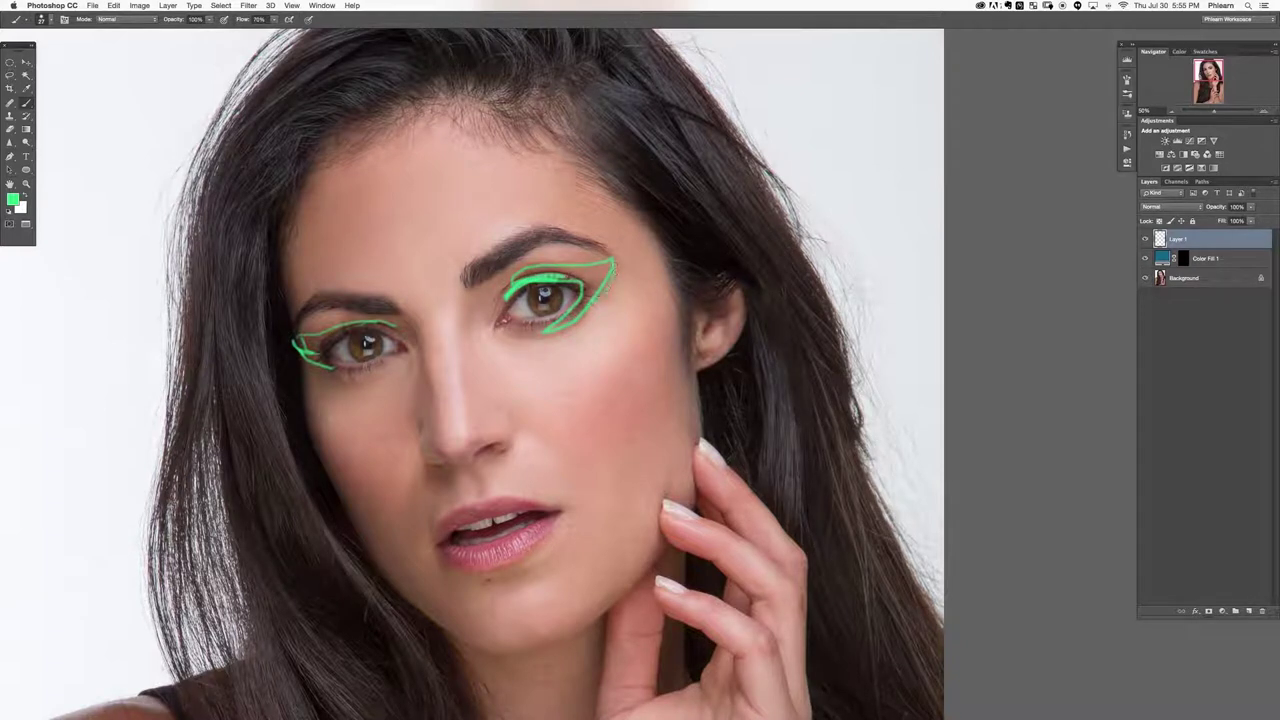
pyautogui.moveTo(500, 296); pyautogui.dragTo(526, 276)
# Delete the green outline layer and set up a soft 400 px brush at 10% flow for the teal fill's mask.
pyautogui.press('BackSpace')
pyautogui.click(1181, 243)
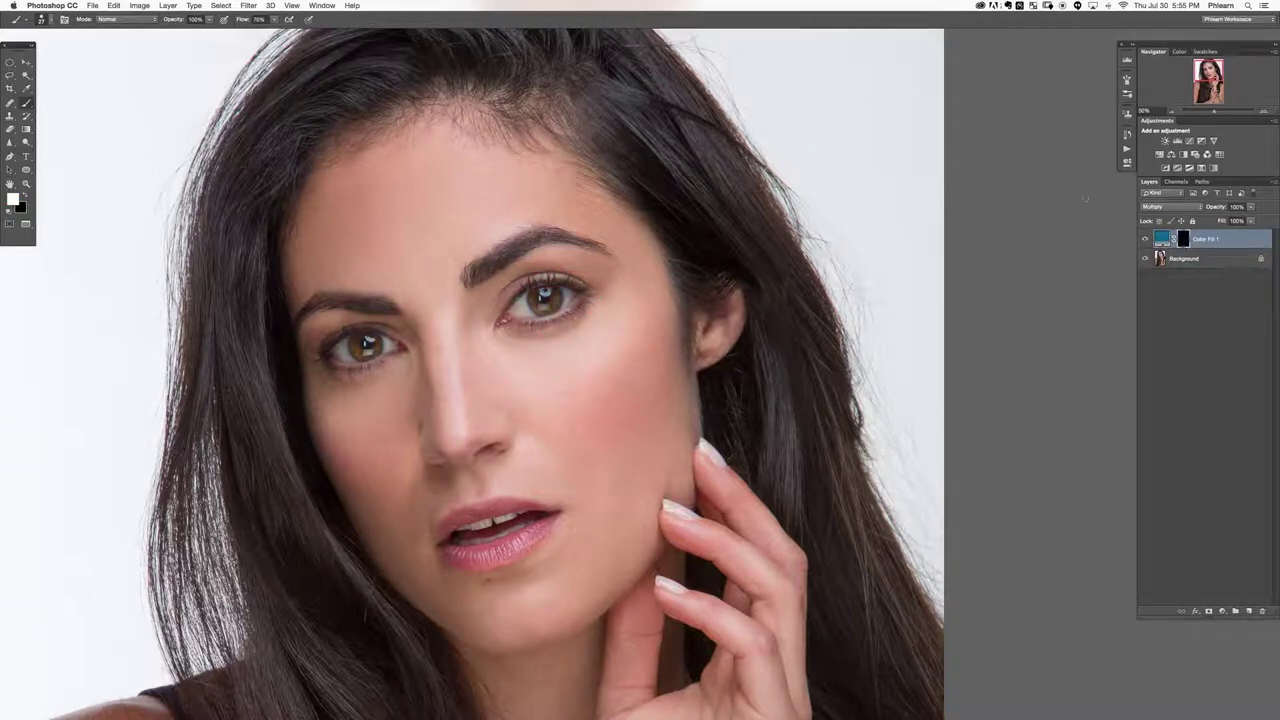
pyautogui.rightClick(492, 230)
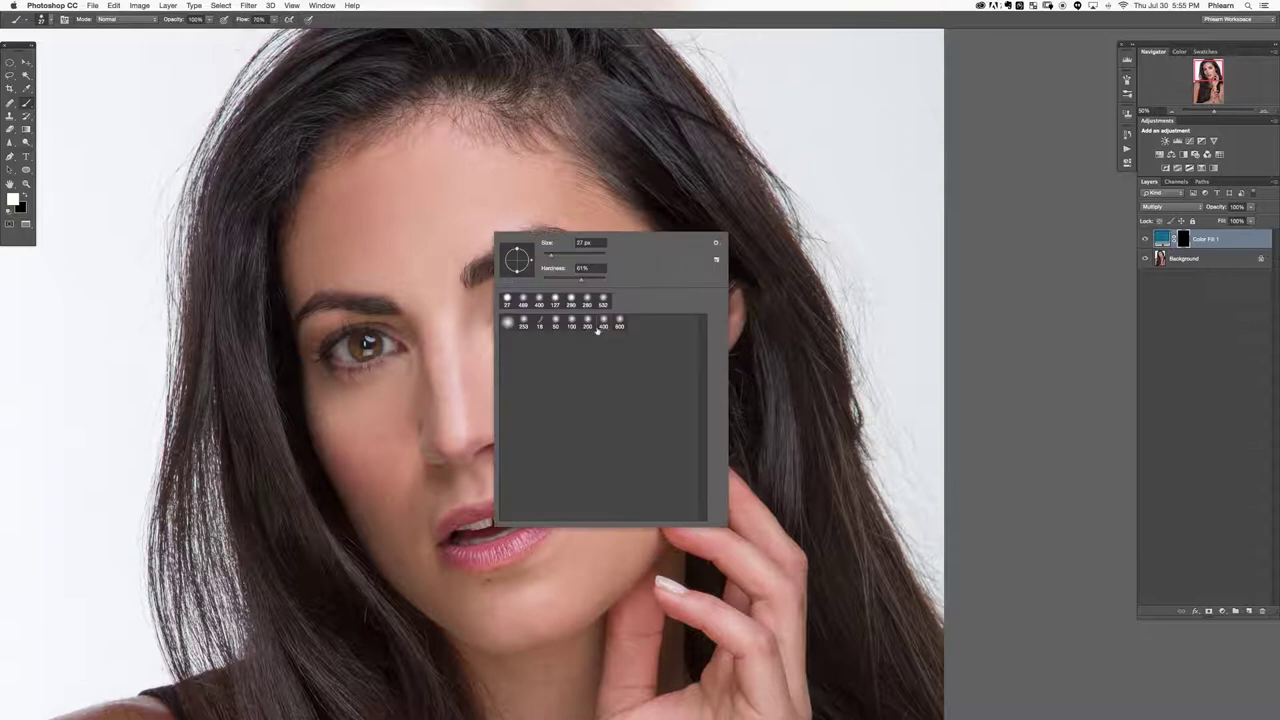
pyautogui.click(539, 300)
pyautogui.press('Return')
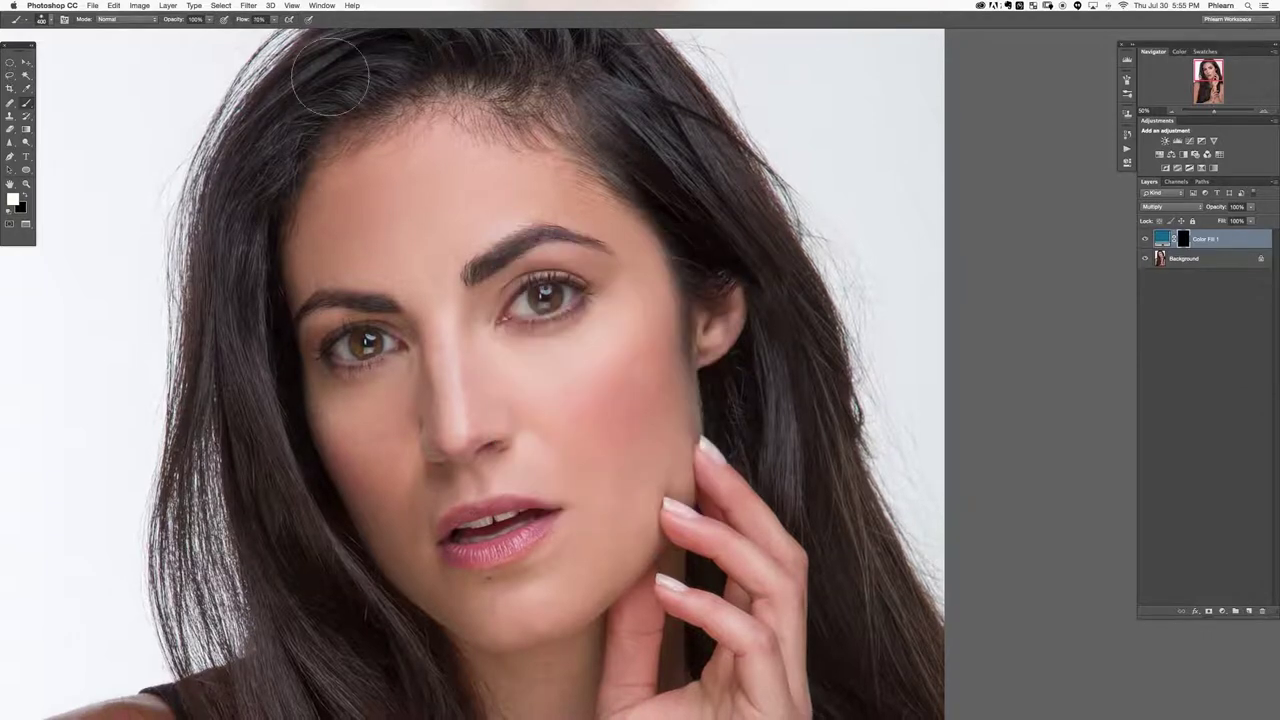
pyautogui.click(256, 20)
# Try painting teal over the model's left eye and erasing it from the eyeball, and refill the mask with black.
pyautogui.click(545, 295)
pyautogui.moveTo(540, 298)
pyautogui.mouseDown()
pyautogui.moveTo(522, 305)
pyautogui.moveTo(580, 325)
pyautogui.moveTo(585, 270)
pyautogui.moveTo(545, 295)
pyautogui.moveTo(580, 300)
pyautogui.moveTo(525, 285)
pyautogui.moveTo(620, 262)
pyautogui.mouseUp()
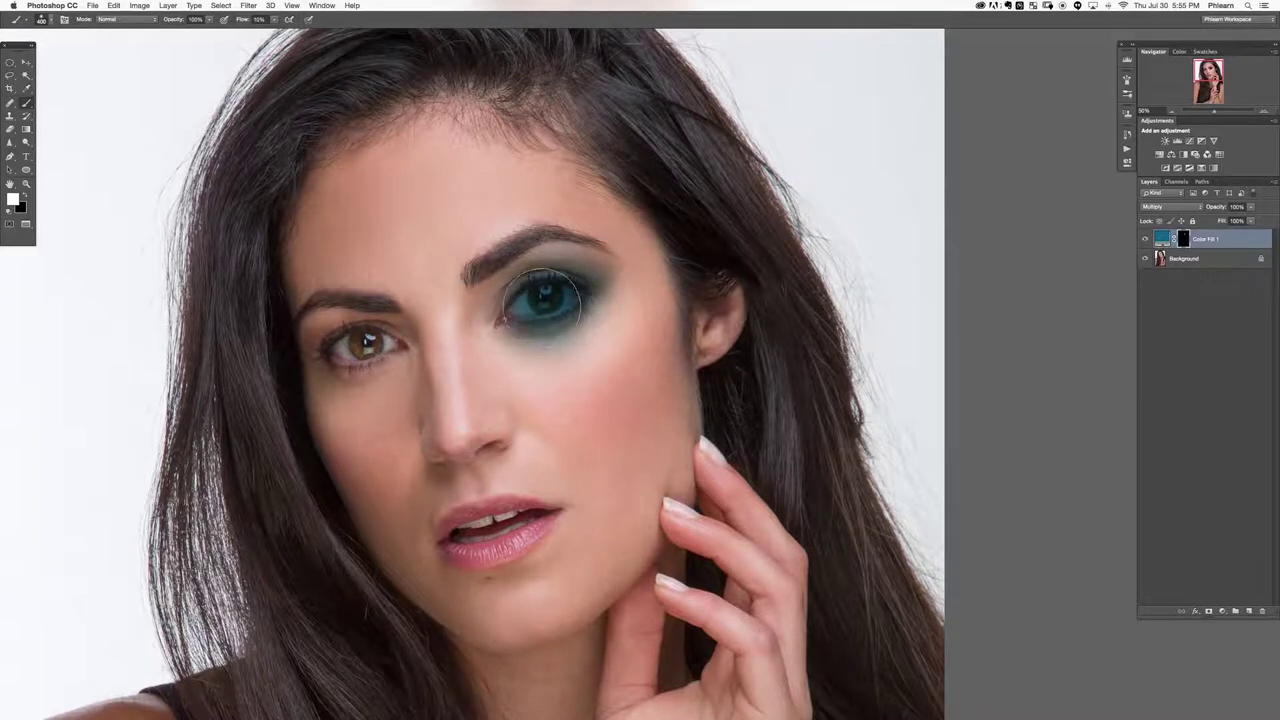
pyautogui.press('x')
pyautogui.moveTo(549, 303)
pyautogui.mouseDown()
pyautogui.moveTo(535, 328)
pyautogui.moveTo(558, 332)
pyautogui.mouseUp()
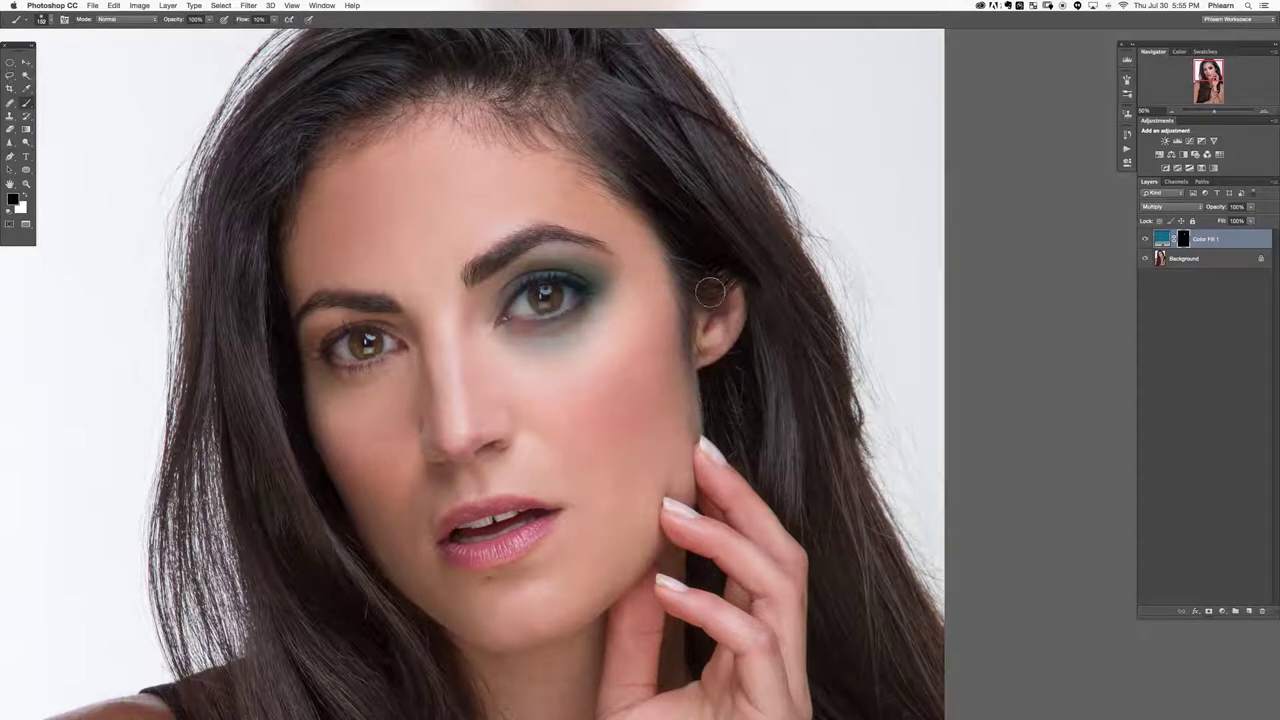
pyautogui.press('super+BackSpace')
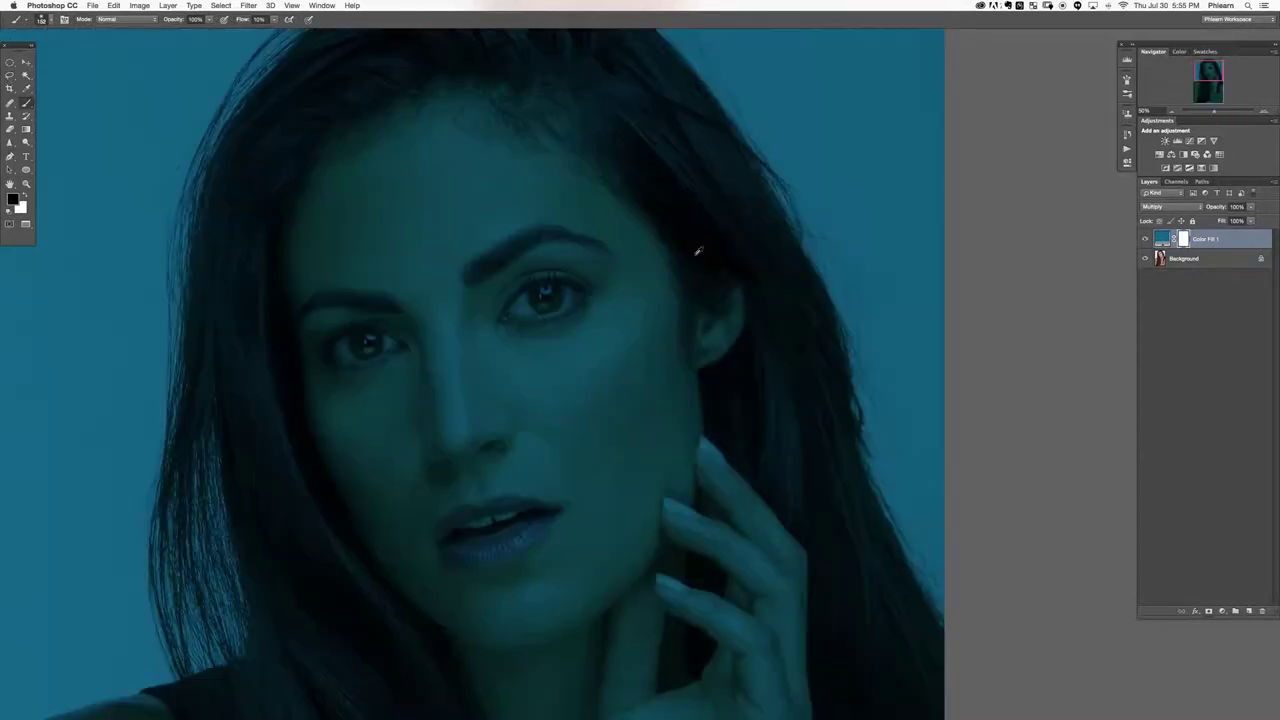
pyautogui.press('super+i')
# Paint teal eye shadow over the model's left upper lid, from the outer corner below the eyebrow to the inner corner.
pyautogui.moveTo(529, 288); pyautogui.dragTo(536, 275)
pyautogui.press('x')
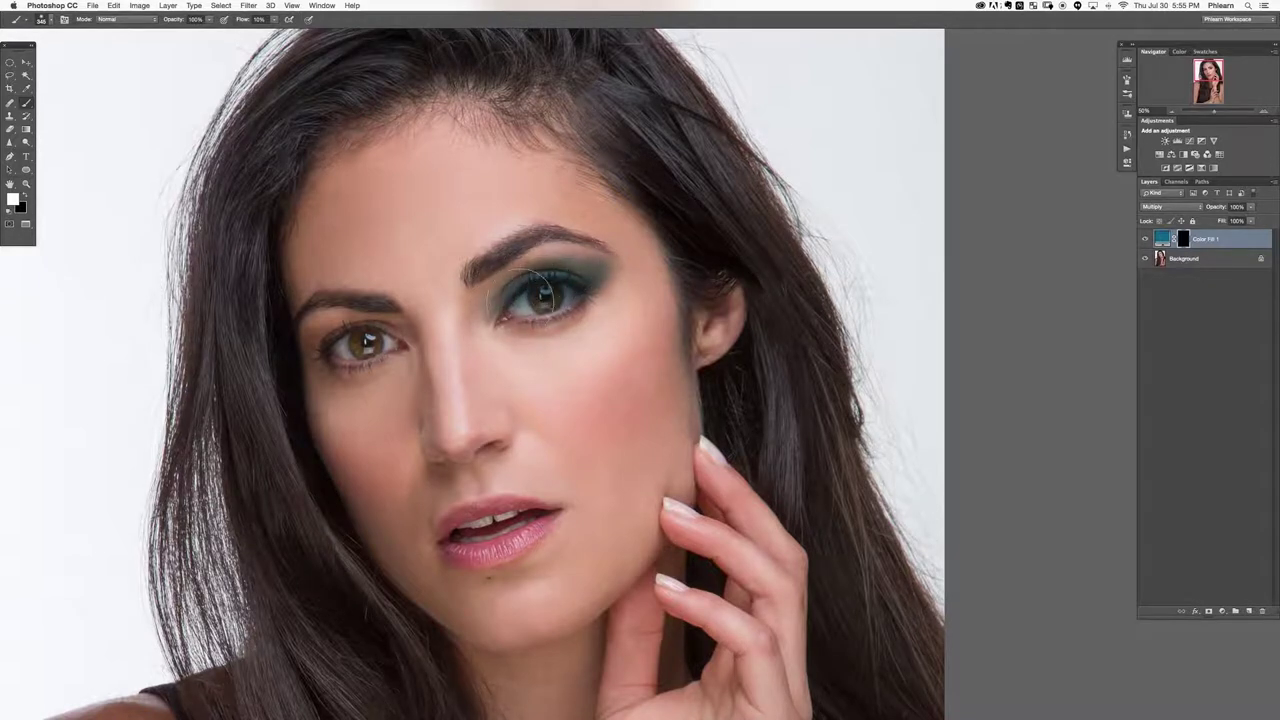
pyautogui.moveTo(485, 330)
pyautogui.mouseDown()
pyautogui.moveTo(505, 289)
pyautogui.moveTo(529, 287)
pyautogui.mouseUp()
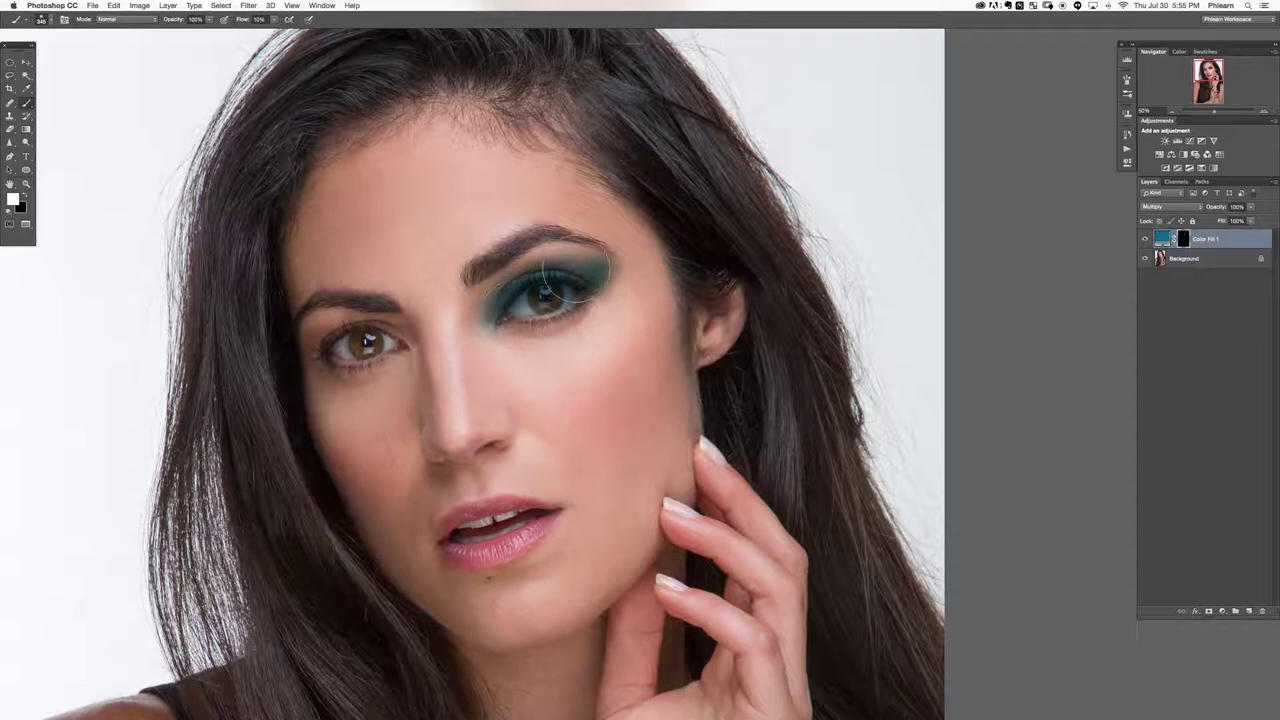
# Refine the eye shadow below the eyebrow and at the outer corner, alternating white and black on the mask with a smaller brush.
pyautogui.press('x')
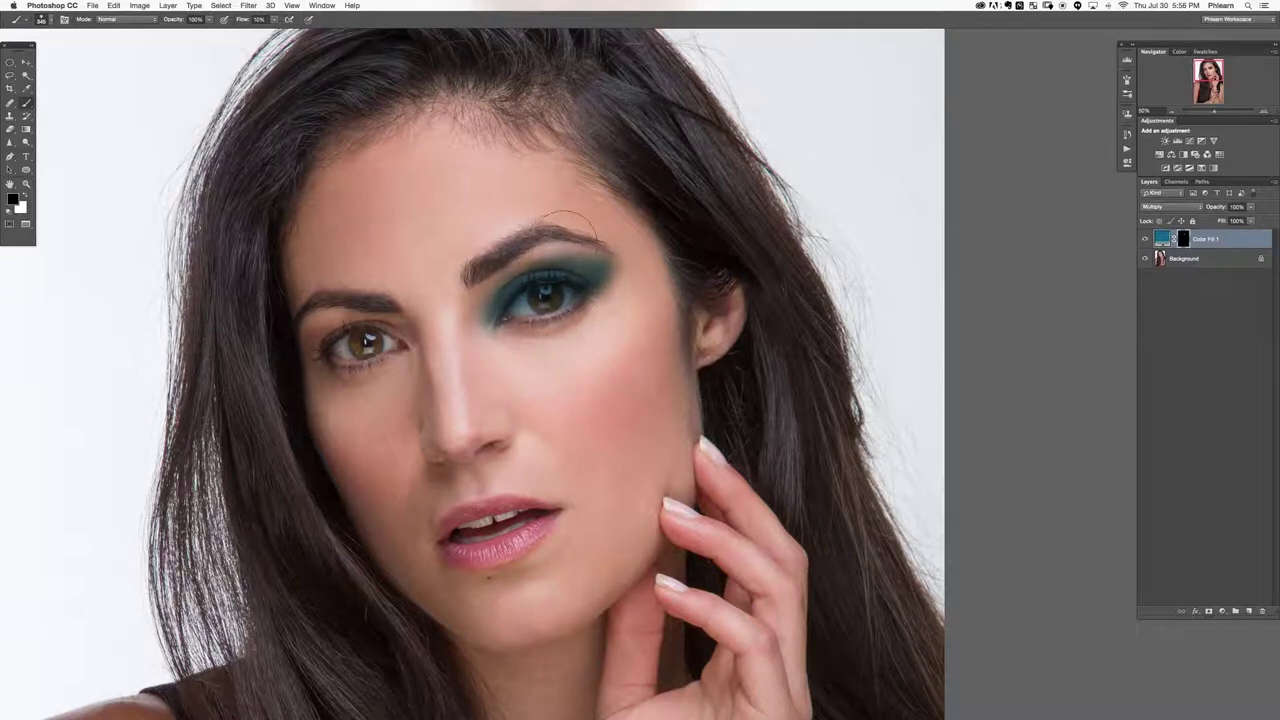
pyautogui.press('x')
pyautogui.press('[')
pyautogui.press('[')
pyautogui.press('[')
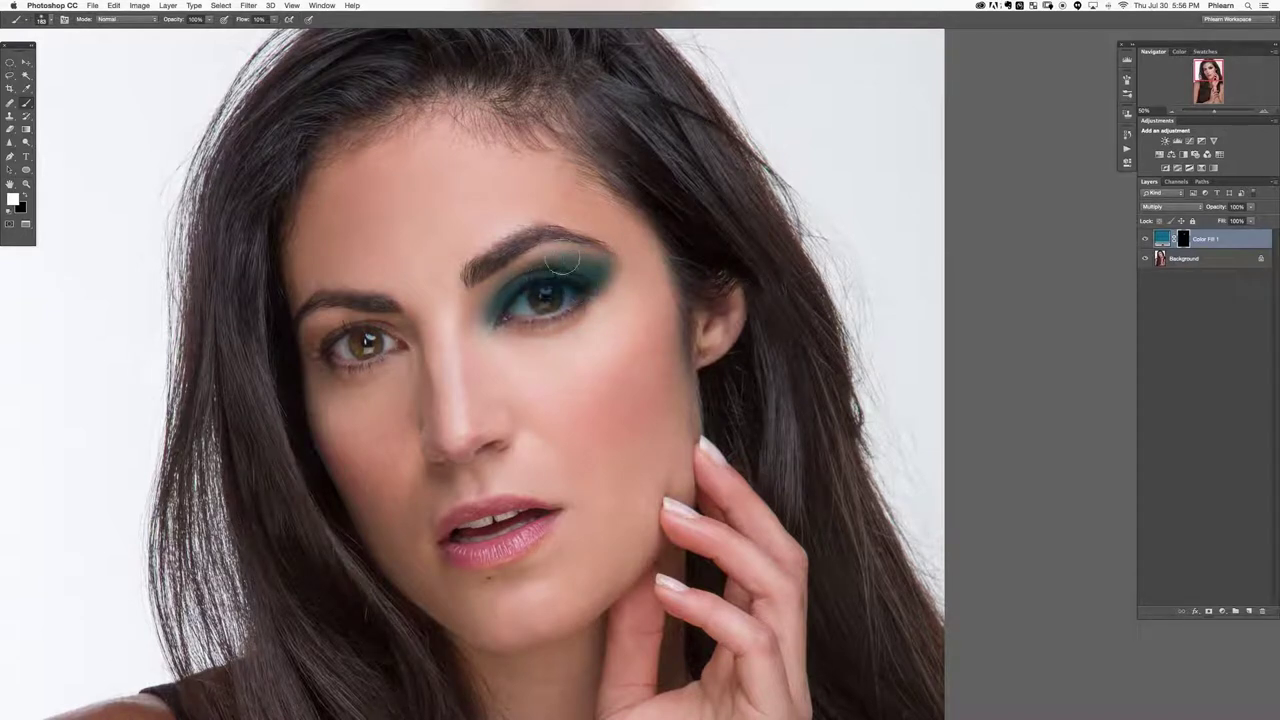
pyautogui.press('x')
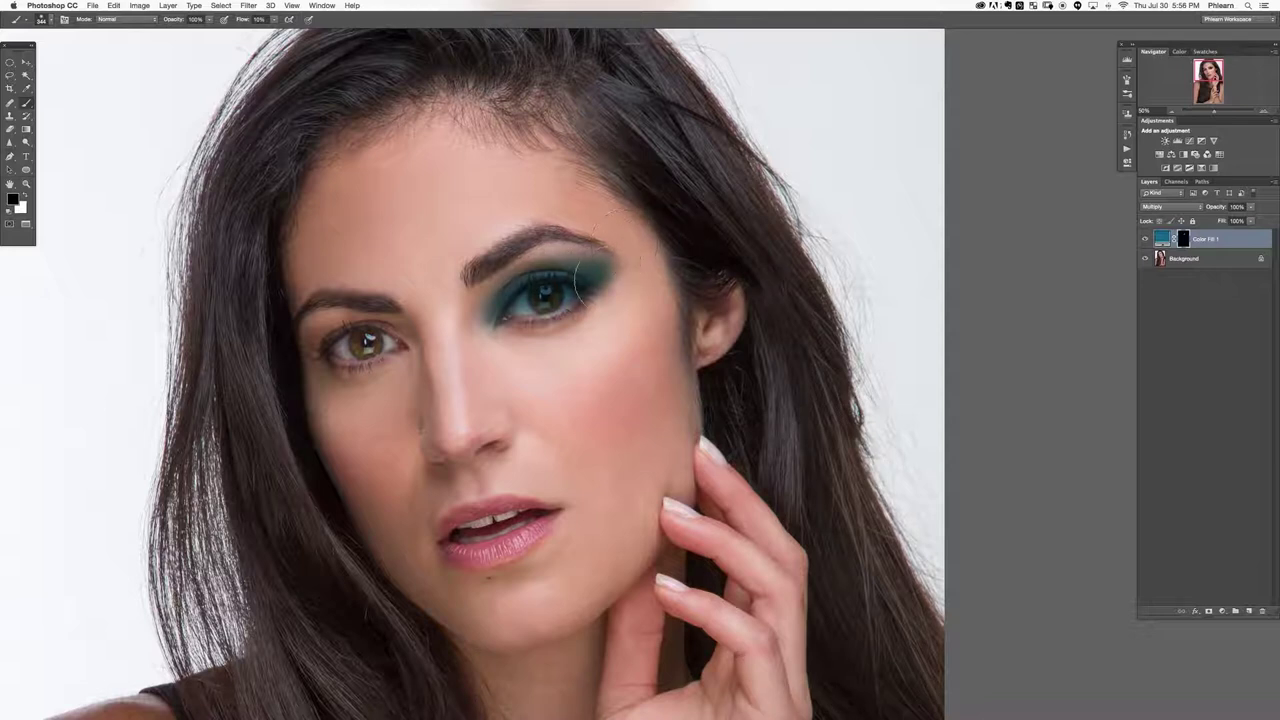
pyautogui.press('x')
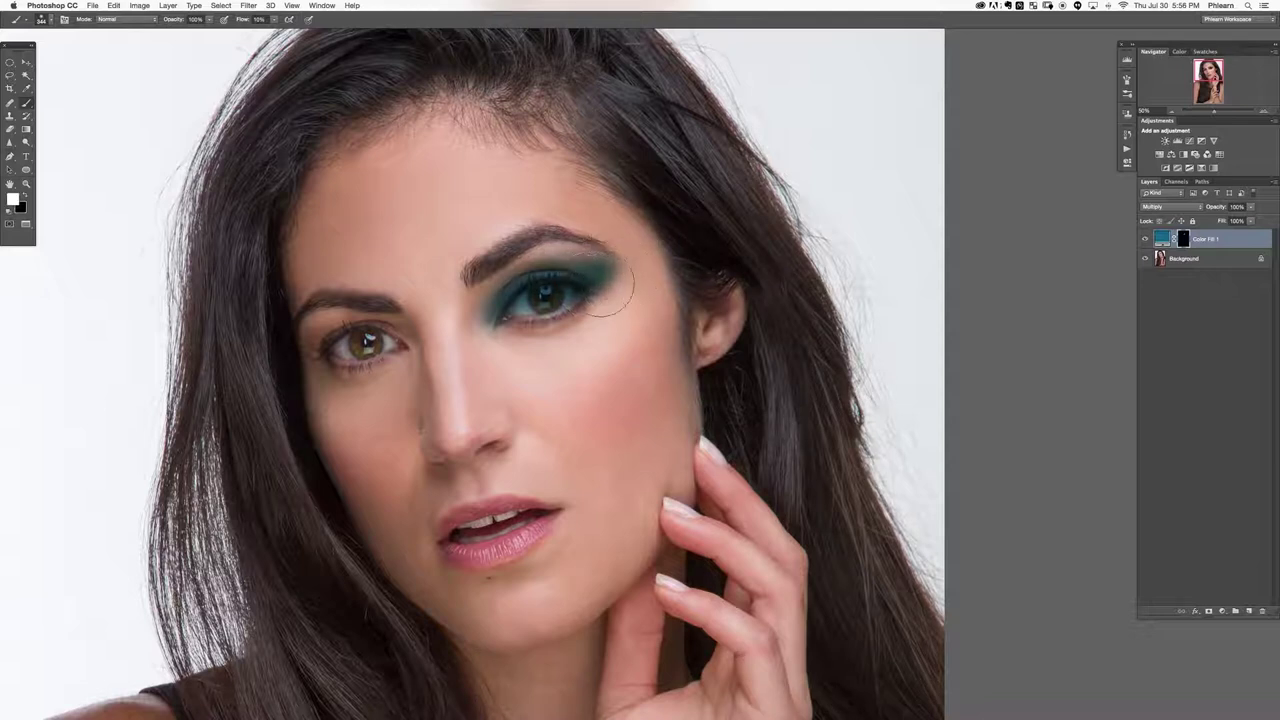
pyautogui.press('x')
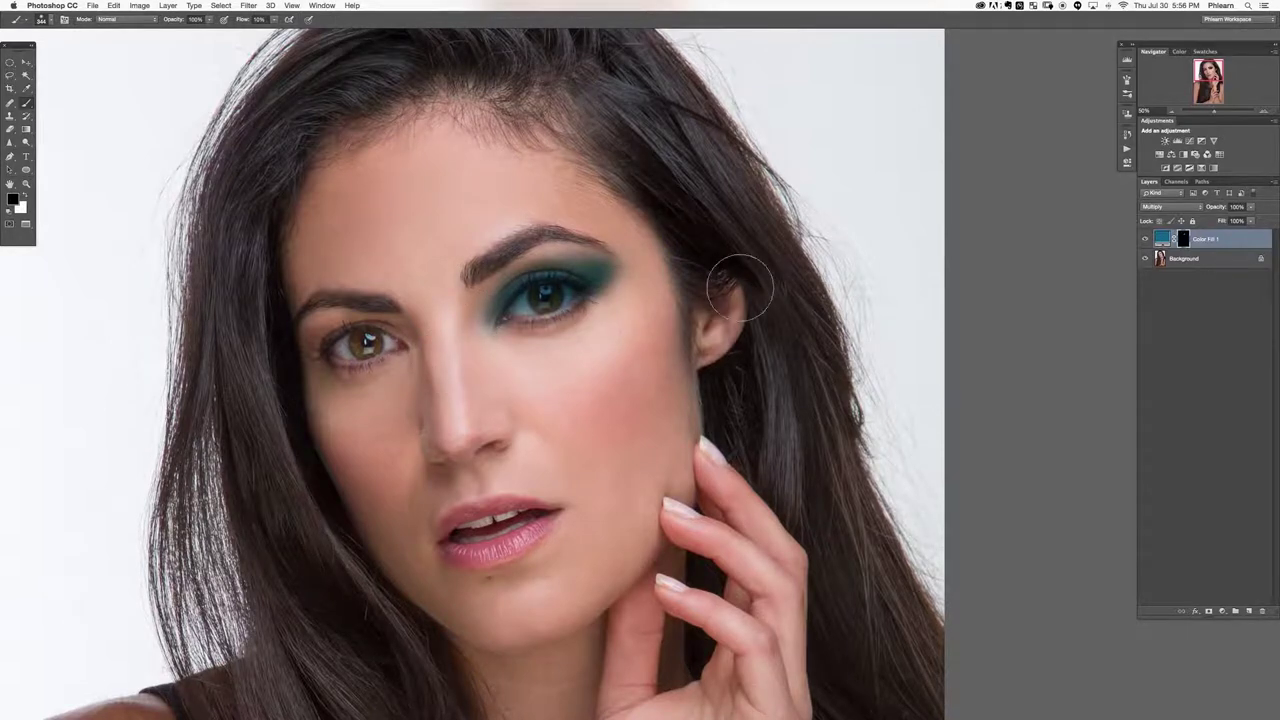
# Deepen the teal eye shadow at the outer corner of the model's left eye.
pyautogui.press('space')
pyautogui.moveTo(375, 403); pyautogui.dragTo(415, 402)
pyautogui.scroll(-1, 415, 402)
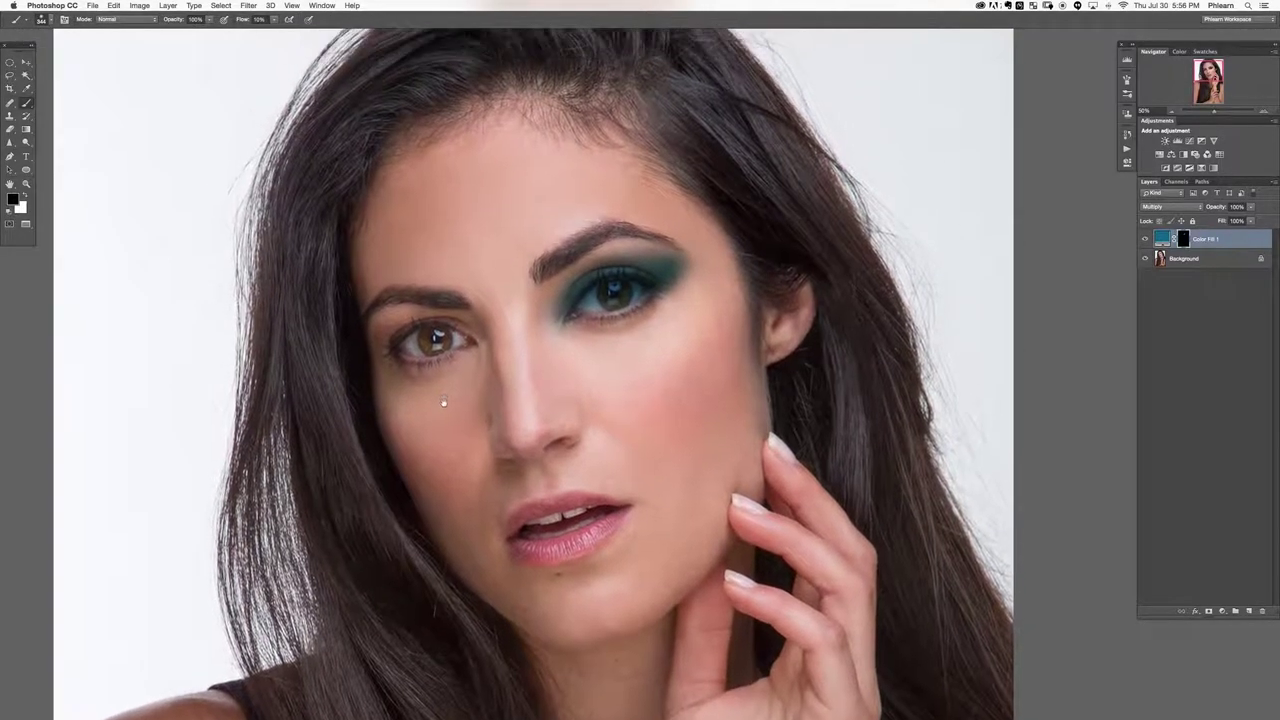
pyautogui.press('super+plus')
pyautogui.press('super+plus')
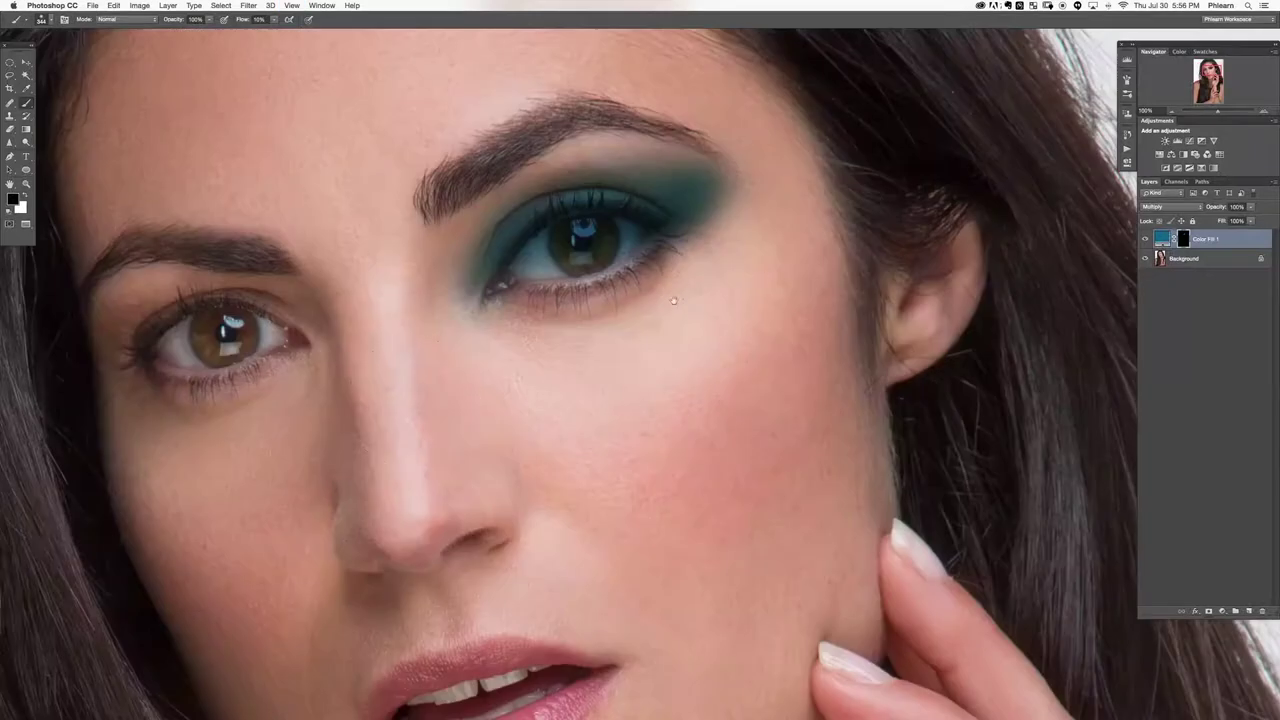
pyautogui.scroll(3, 417, 406)
pyautogui.press('super+plus')
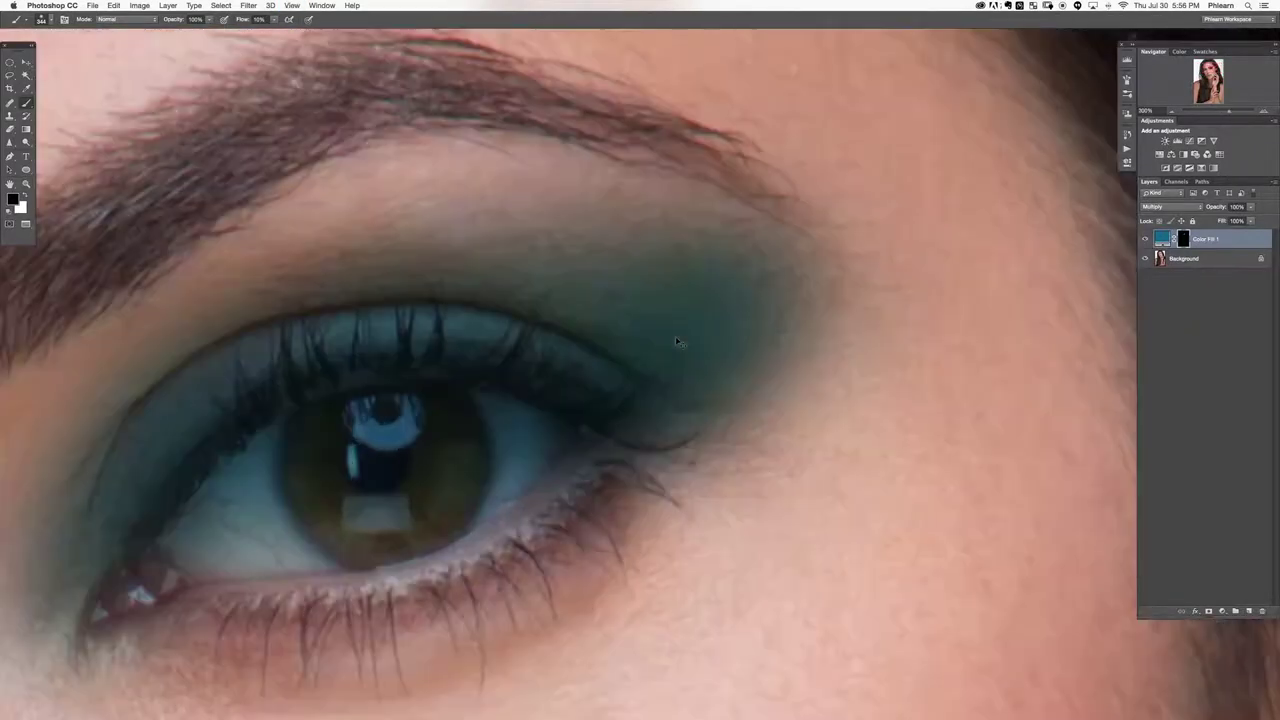
pyautogui.moveTo(615, 300); pyautogui.dragTo(665, 290)
# Try a teal brush stroke on the skin beside the eye, and undo it.
pyautogui.press('x')
pyautogui.moveTo(935, 454)
pyautogui.mouseDown()
pyautogui.moveTo(900, 457)
pyautogui.moveTo(910, 500)
pyautogui.mouseUp()
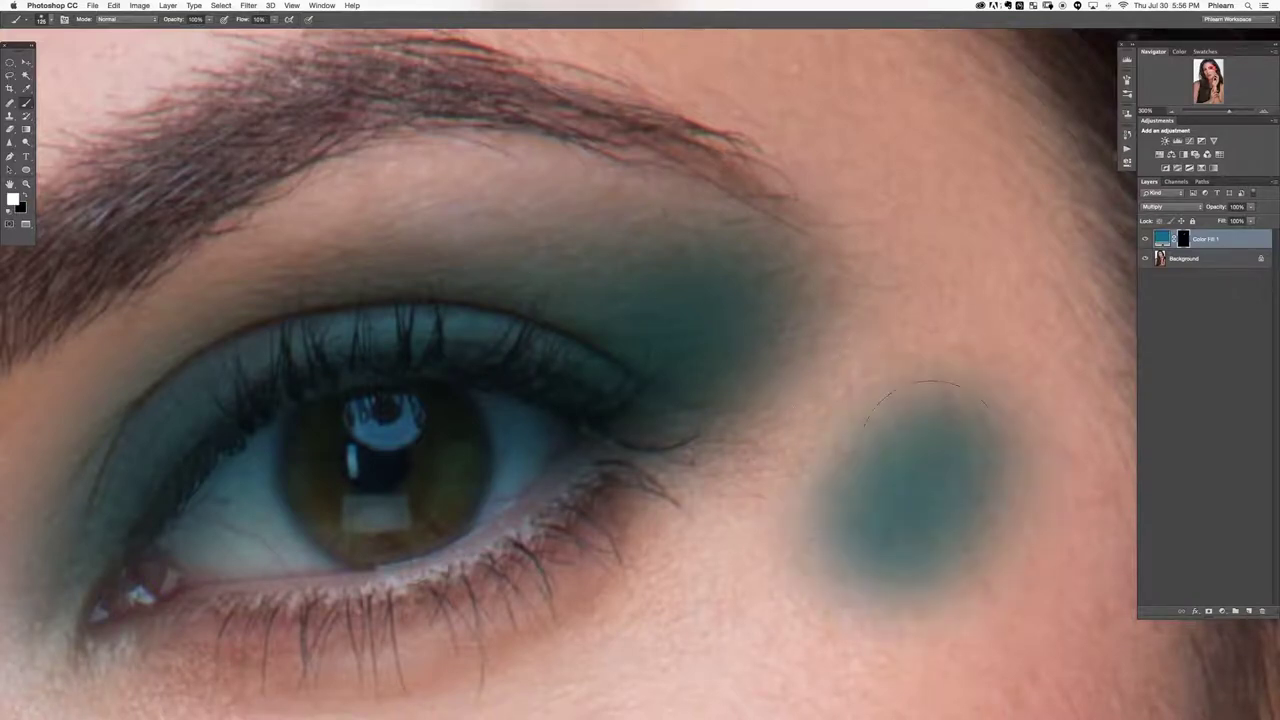
pyautogui.press('super+z')
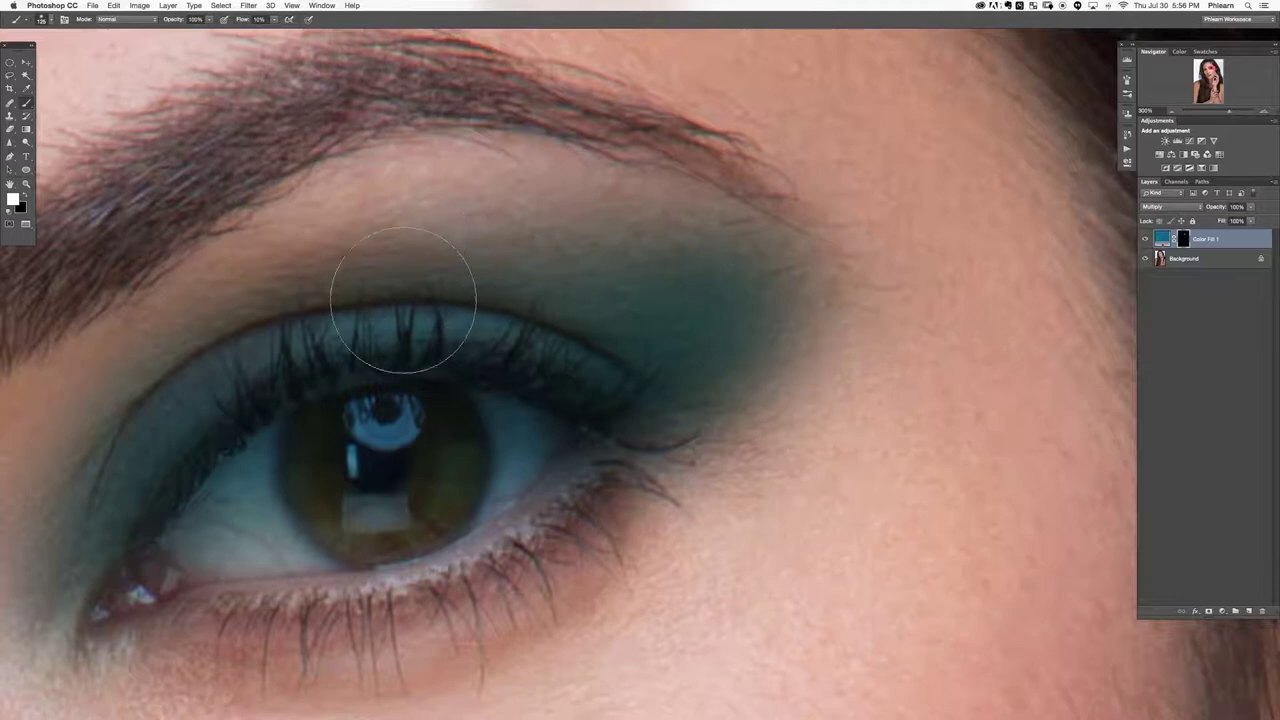
# In the teal fill's blending options, split the Underlying Layer white Blend If slider to 123 / 255.
pyautogui.press('super+minus')
pyautogui.moveTo(683, 477); pyautogui.dragTo(766, 413)
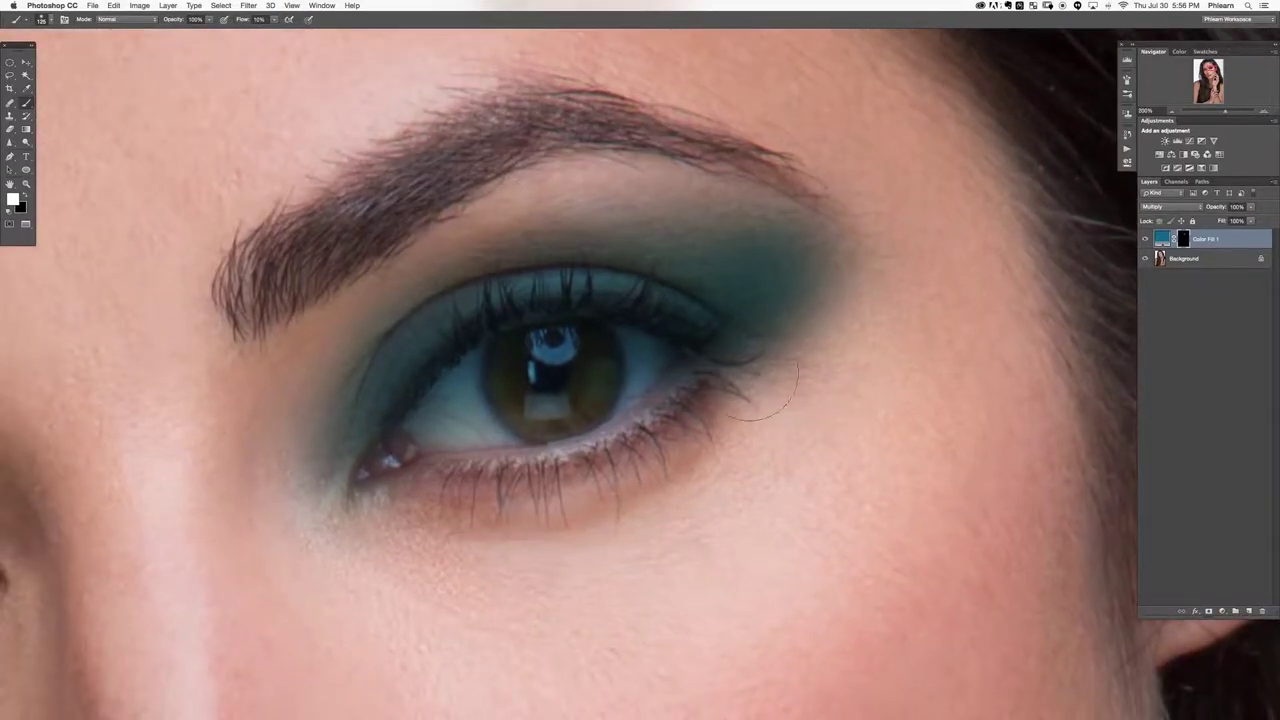
pyautogui.press('super+minus')
pyautogui.hscroll(-5, 707, 355)
pyautogui.scroll(-2, 707, 355)
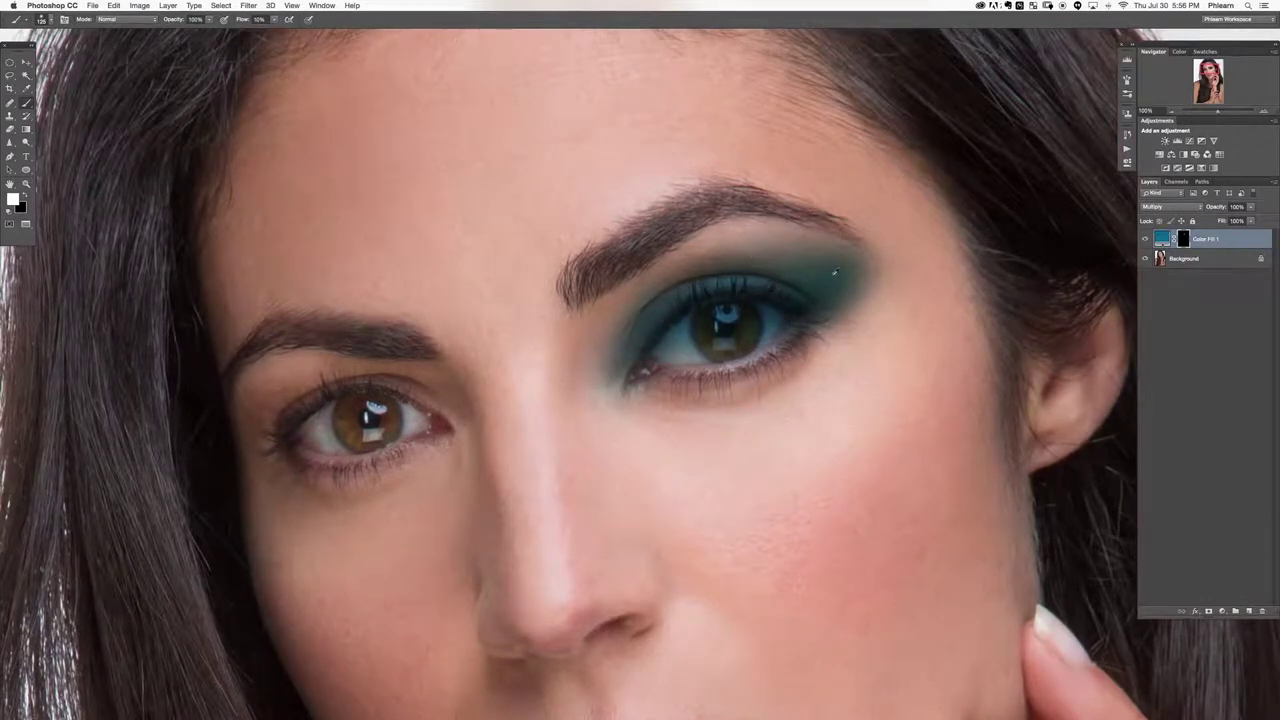
pyautogui.hscroll(-3, 601, 356)
pyautogui.scroll(-1, 601, 356)
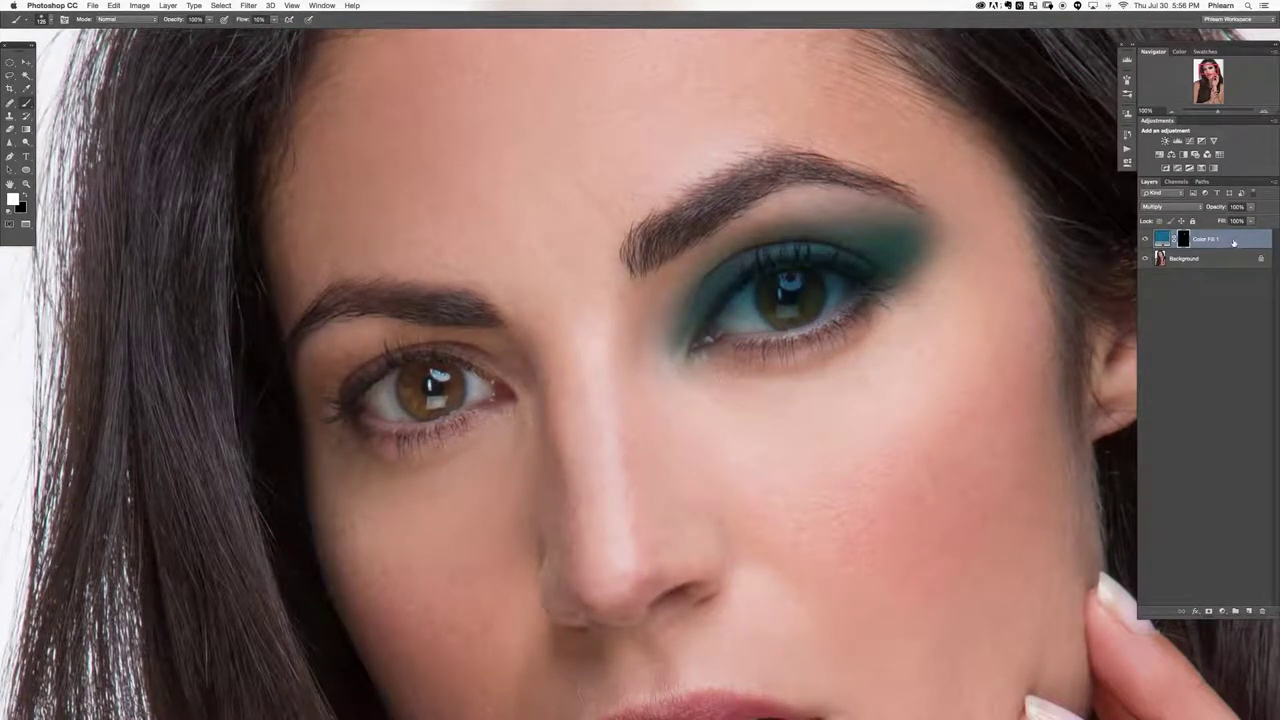
pyautogui.doubleClick(1234, 243)
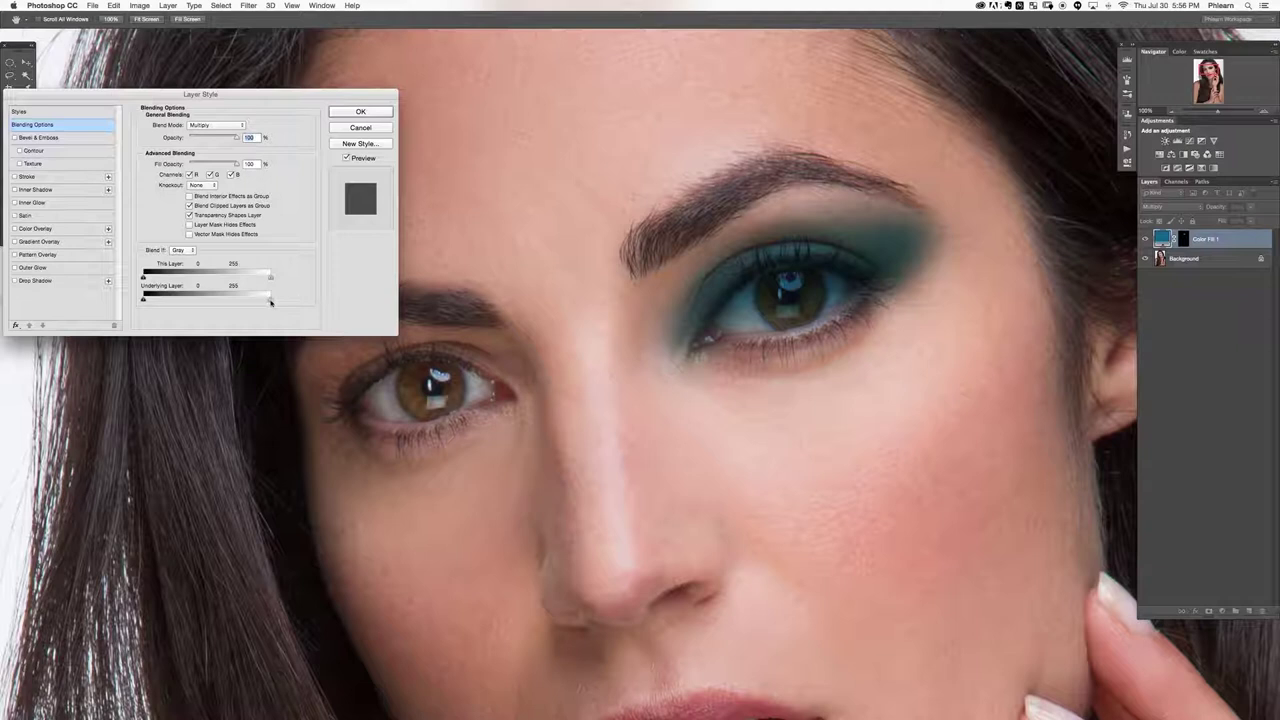
pyautogui.moveTo(270, 301); pyautogui.dragTo(209, 299)
pyautogui.press('alt')
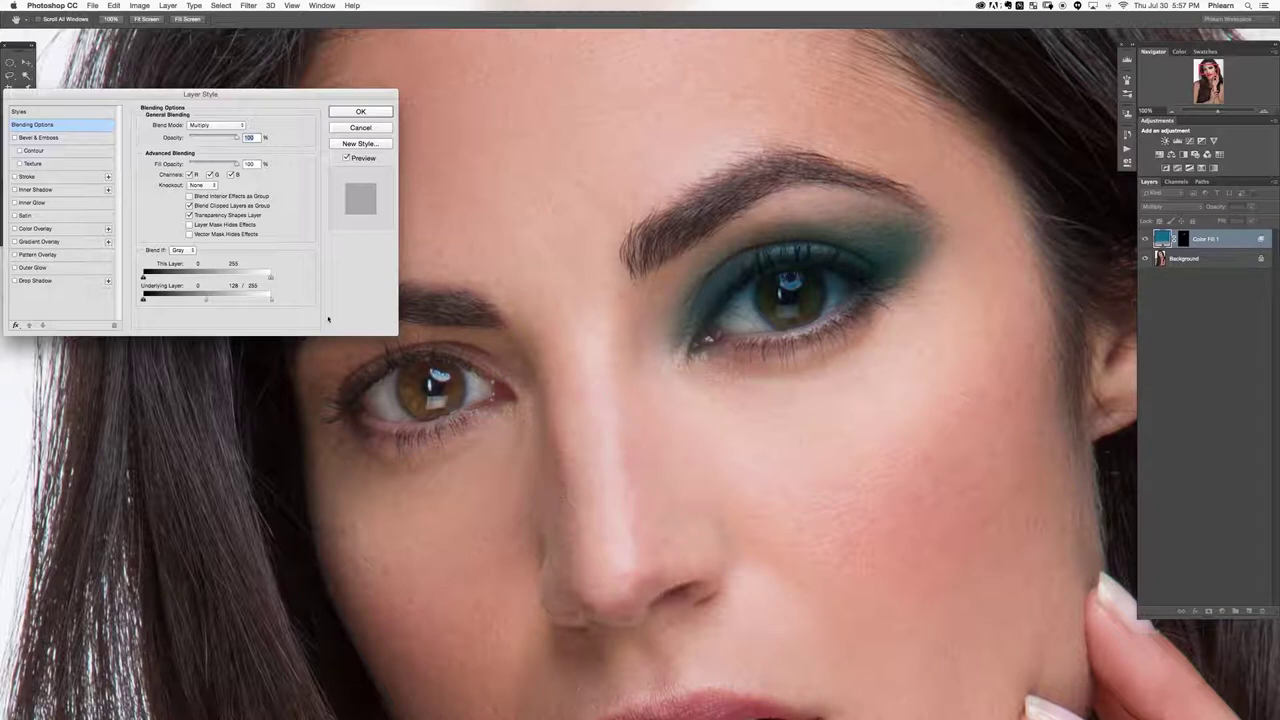
pyautogui.moveTo(208, 300); pyautogui.dragTo(311, 294)
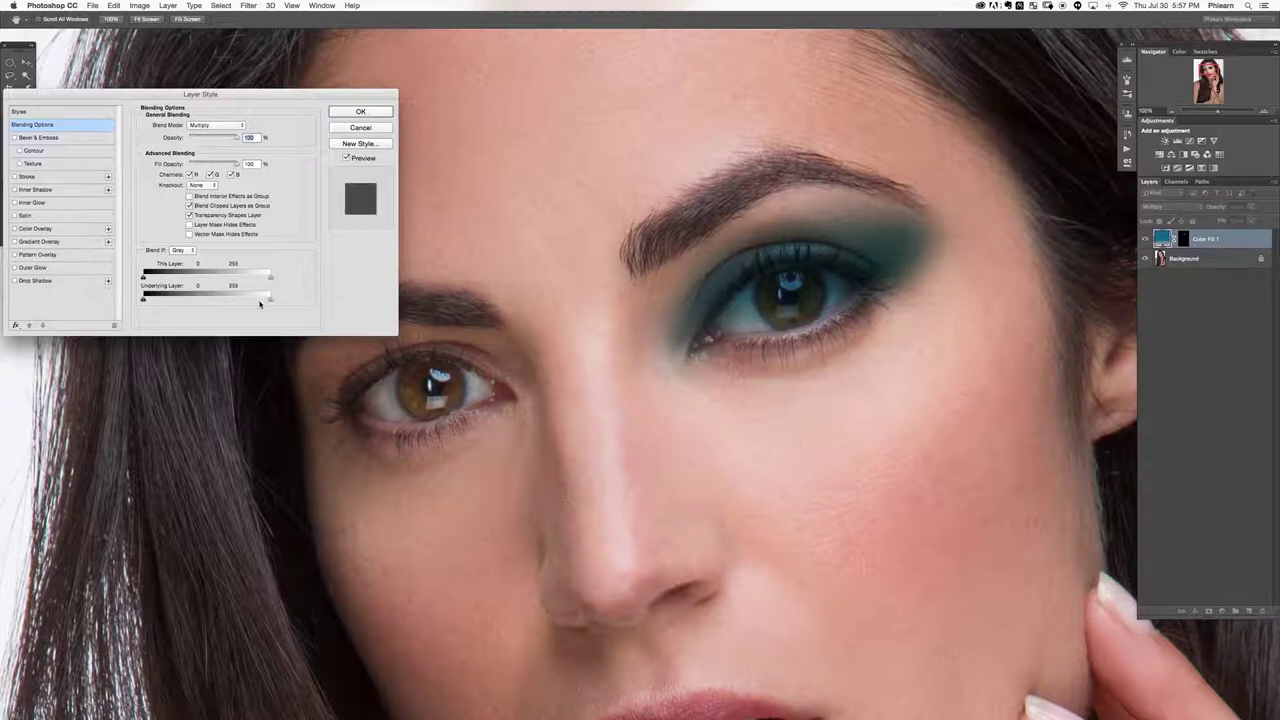
pyautogui.moveTo(270, 300); pyautogui.dragTo(212, 299)
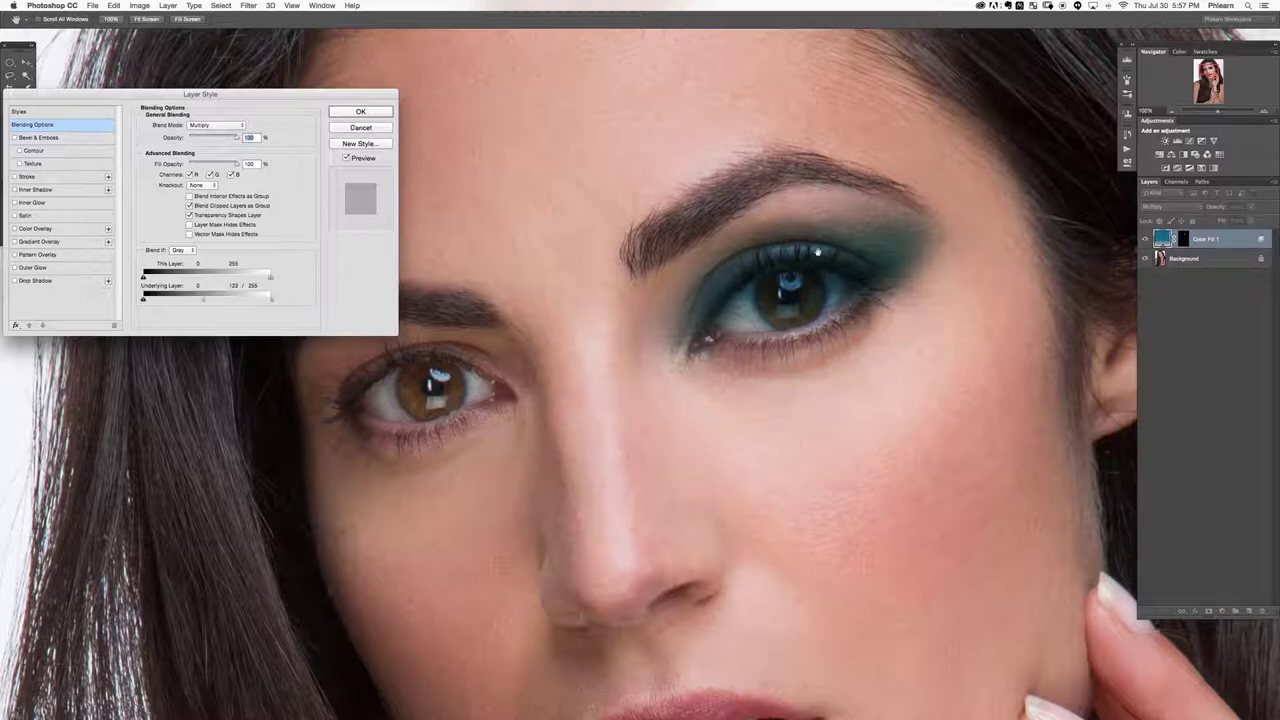
pyautogui.click(361, 112)
# Blend the eye shadow between the upper lid and eyebrow on the teal fill's mask, alternating white and black paint.
pyautogui.press('super+0')
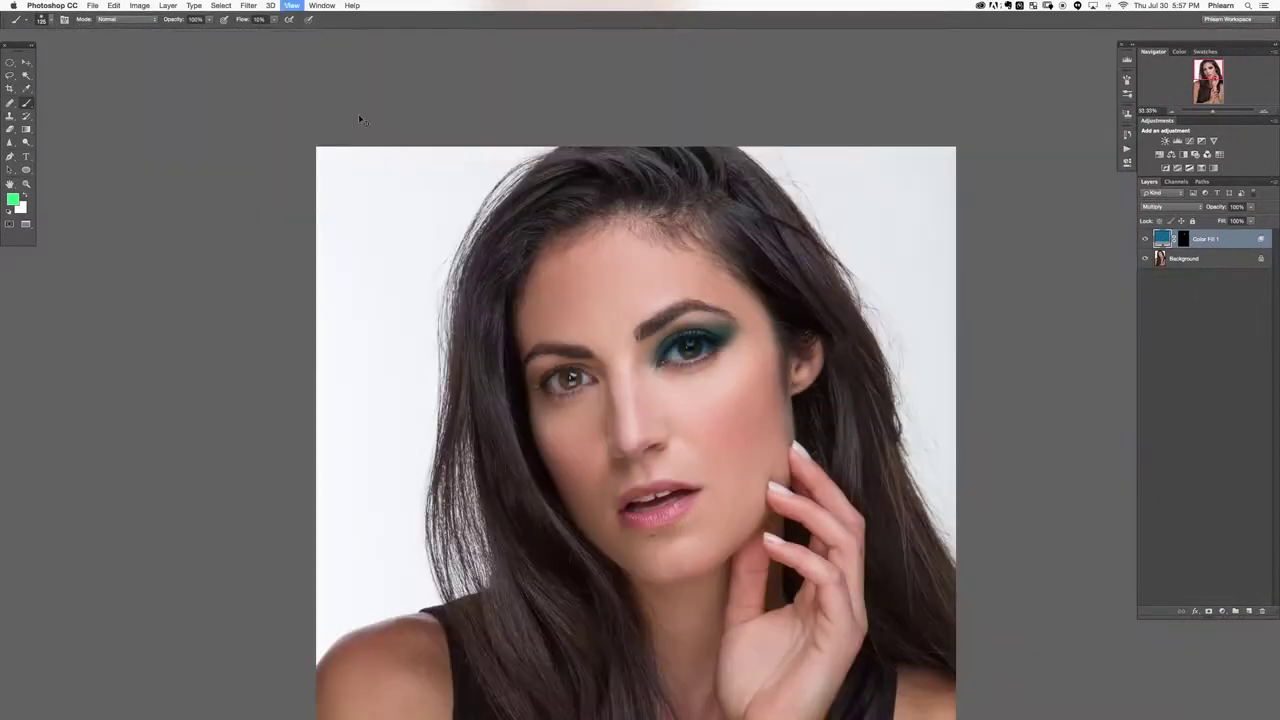
pyautogui.moveTo(688, 312); pyautogui.dragTo(600, 305)
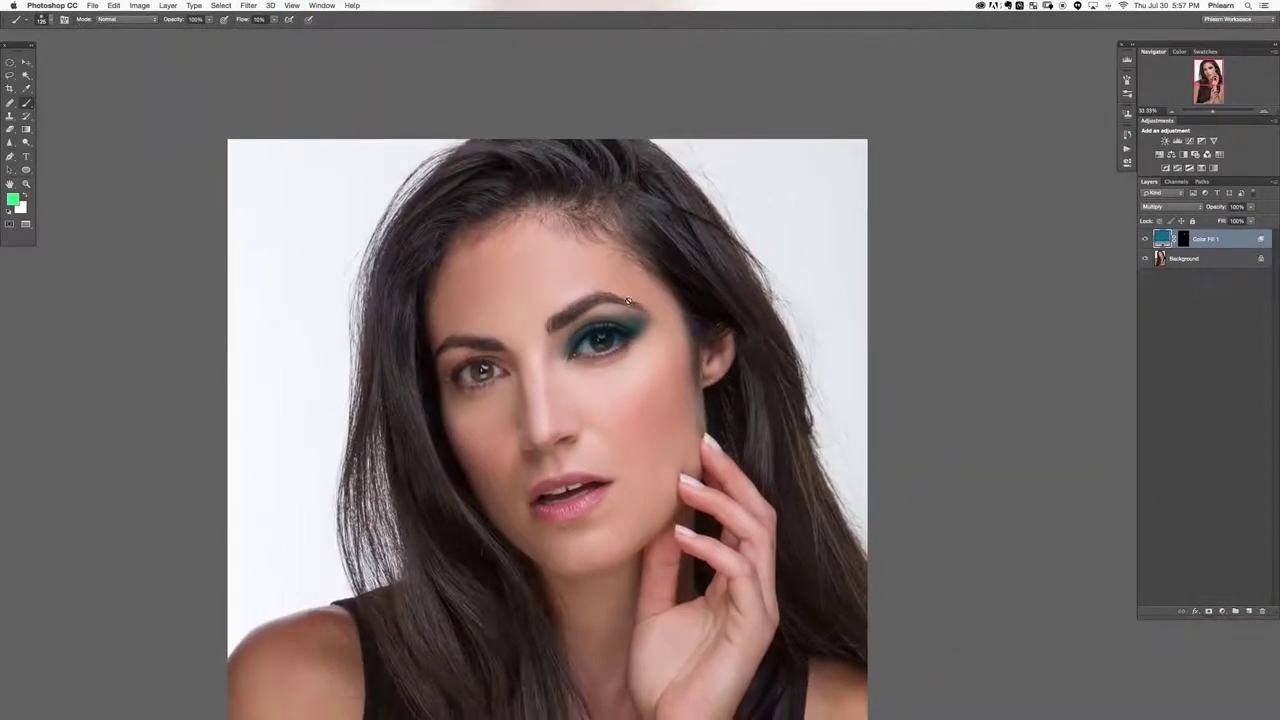
pyautogui.click(1182, 239)
pyautogui.keyDown('ctrl'); pyautogui.keyDown('alt'); pyautogui.click(611, 371); pyautogui.keyUp('alt'); pyautogui.keyUp('ctrl')
pyautogui.moveTo(519, 318); pyautogui.dragTo(600, 325)
pyautogui.press('x')
pyautogui.press('x')
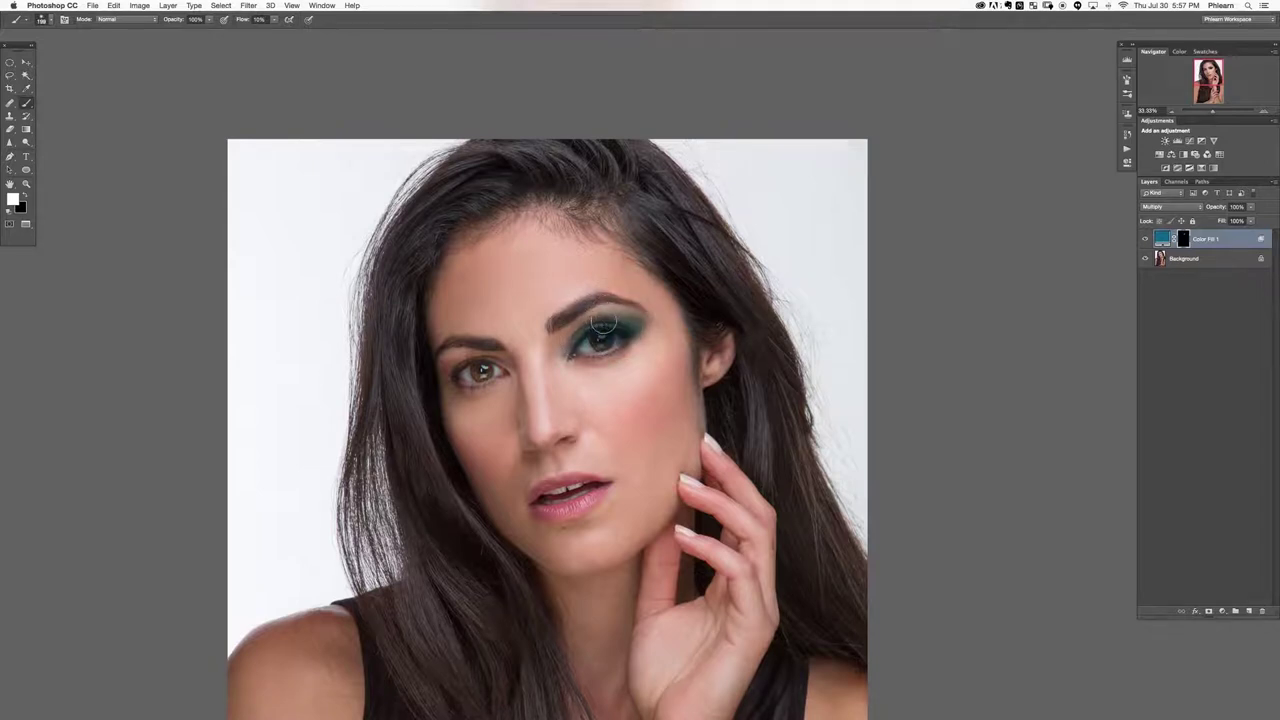
pyautogui.press('x')
pyautogui.moveTo(591, 325); pyautogui.dragTo(612, 325)
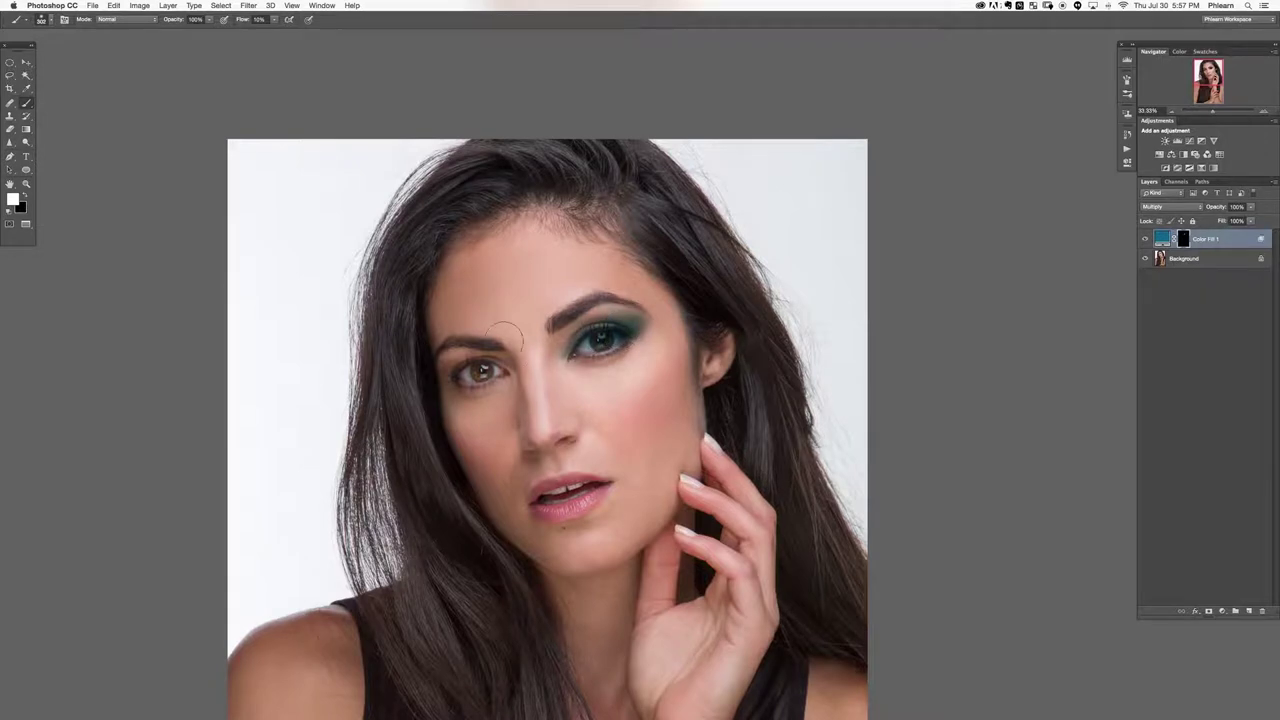
# Erase the teal from the eyeball of the model's left eye with a smaller black brush at 70% flow on the mask.
pyautogui.press('super+equal')
pyautogui.press('super+equal')
pyautogui.press('super+equal')
pyautogui.press('super+equal')
pyautogui.press('super+equal')
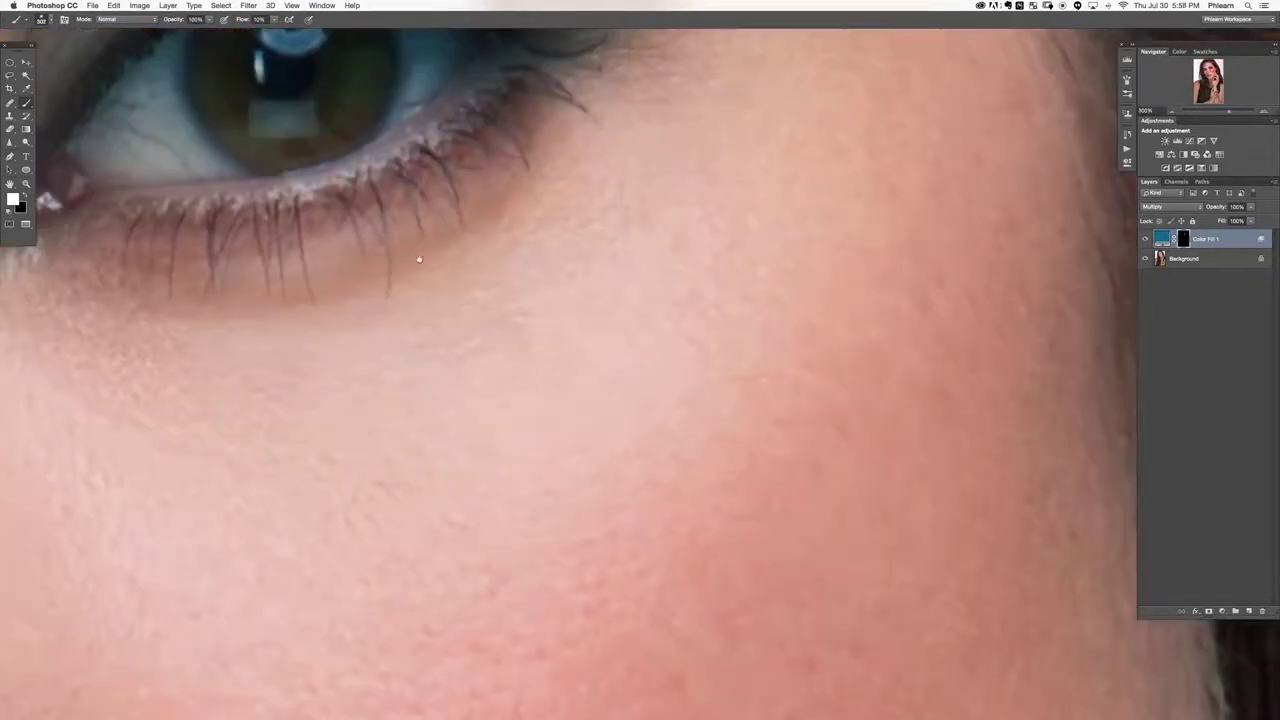
pyautogui.moveTo(419, 259); pyautogui.dragTo(609, 686)
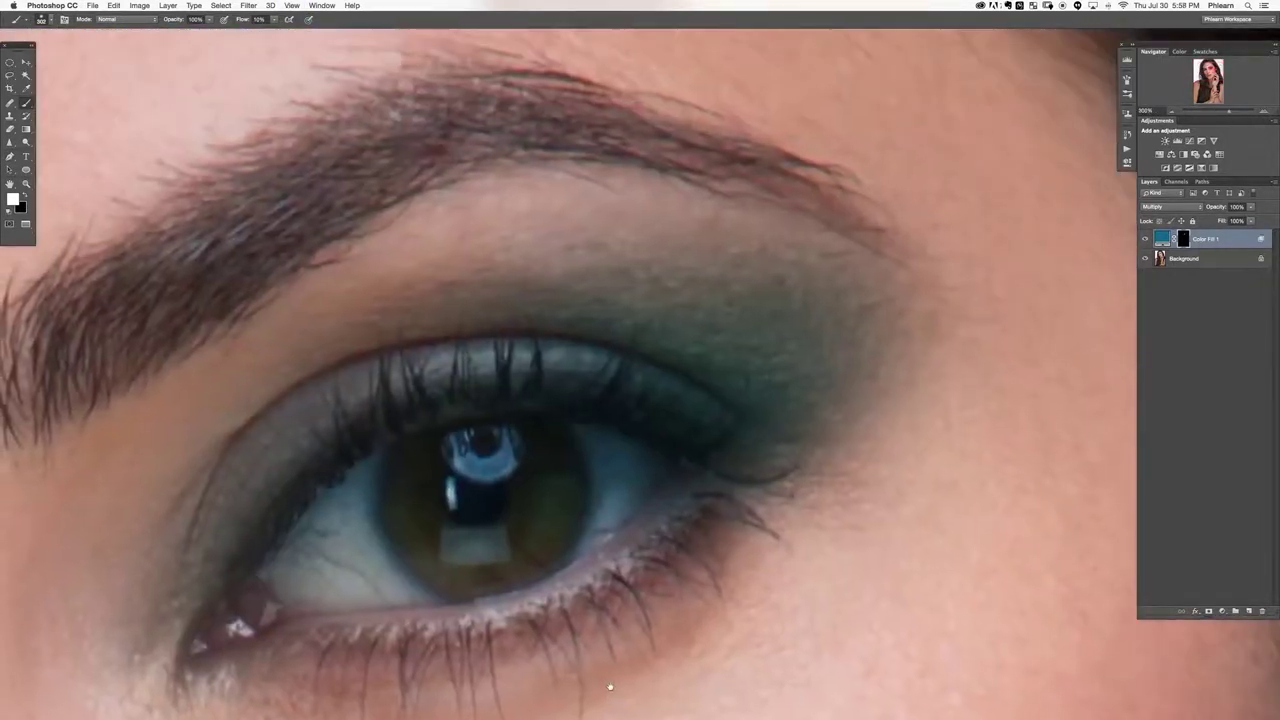
pyautogui.moveTo(664, 594); pyautogui.dragTo(686, 543)
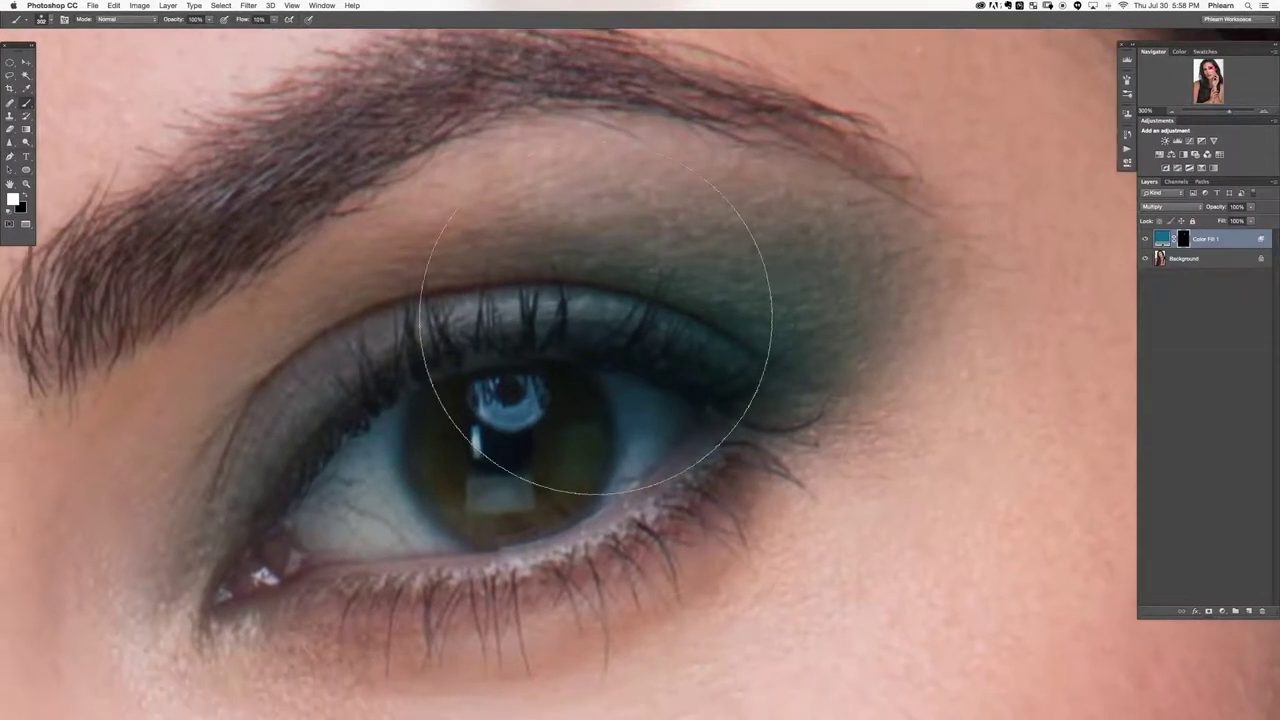
pyautogui.moveTo(491, 405)
pyautogui.mouseDown()
pyautogui.moveTo(438, 596)
pyautogui.moveTo(406, 422)
pyautogui.moveTo(280, 423)
pyautogui.mouseUp()
pyautogui.press('x')
pyautogui.moveTo(432, 468)
pyautogui.mouseDown()
pyautogui.moveTo(468, 480)
pyautogui.moveTo(513, 457)
pyautogui.moveTo(406, 462)
pyautogui.moveTo(422, 450)
pyautogui.moveTo(405, 443)
pyautogui.moveTo(486, 390)
pyautogui.moveTo(465, 394)
pyautogui.moveTo(582, 386)
pyautogui.moveTo(546, 384)
pyautogui.moveTo(666, 412)
pyautogui.moveTo(613, 405)
pyautogui.moveTo(650, 430)
pyautogui.moveTo(616, 438)
pyautogui.moveTo(679, 426)
pyautogui.moveTo(645, 477)
pyautogui.moveTo(573, 511)
pyautogui.moveTo(348, 543)
pyautogui.mouseUp()
pyautogui.moveTo(426, 529); pyautogui.dragTo(408, 537)
pyautogui.keyDown('ctrl'); pyautogui.keyDown('alt'); pyautogui.click(358, 532); pyautogui.keyUp('alt'); pyautogui.keyUp('ctrl')
pyautogui.moveTo(346, 508)
pyautogui.mouseDown()
pyautogui.moveTo(350, 482)
pyautogui.moveTo(309, 514)
pyautogui.moveTo(335, 440)
pyautogui.mouseUp()
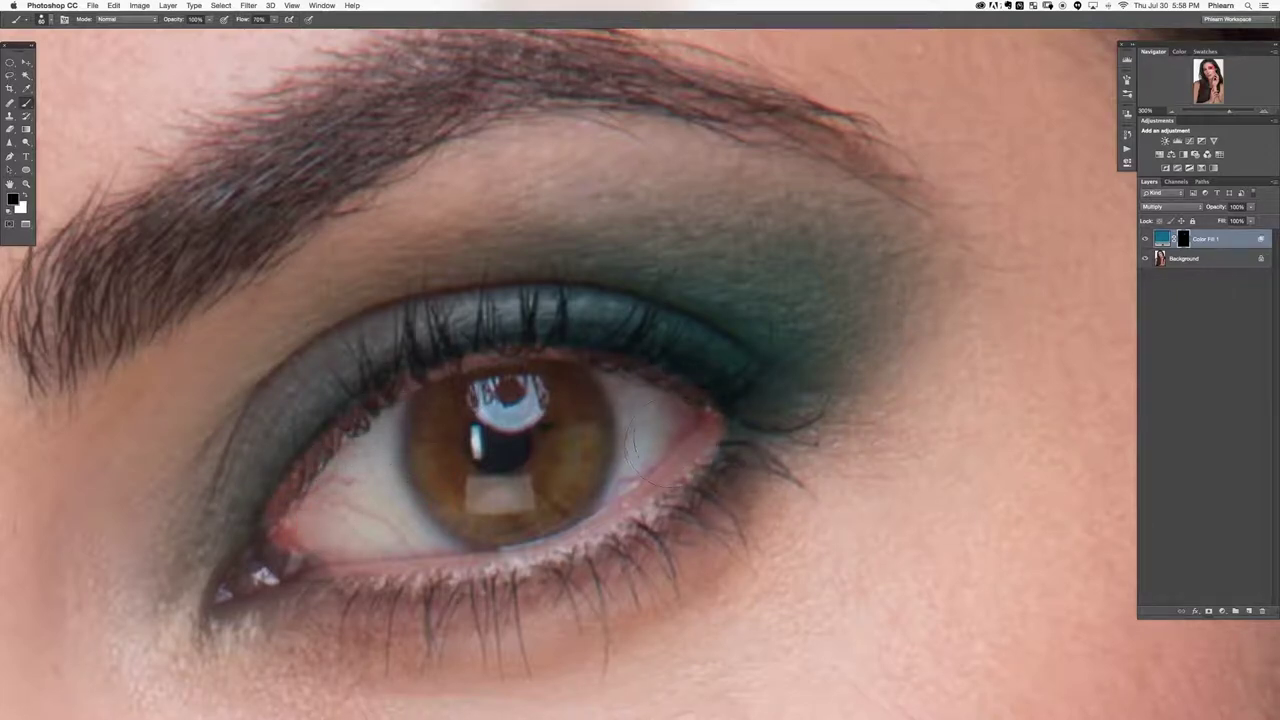
# Erase the teal from the eye's outer corner, lower lash line and inner corner, adjusting the brush size.
pyautogui.keyDown('ctrl'); pyautogui.keyDown('alt'); pyautogui.click(618, 504); pyautogui.keyUp('alt'); pyautogui.keyUp('ctrl')
pyautogui.moveTo(719, 492)
pyautogui.mouseDown()
pyautogui.moveTo(685, 481)
pyautogui.moveTo(704, 487)
pyautogui.moveTo(744, 462)
pyautogui.mouseUp()
pyautogui.keyDown('ctrl'); pyautogui.keyDown('alt'); pyautogui.click(702, 541); pyautogui.keyUp('alt'); pyautogui.keyUp('ctrl')
pyautogui.moveTo(702, 541)
pyautogui.mouseDown()
pyautogui.moveTo(738, 547)
pyautogui.moveTo(750, 470)
pyautogui.mouseUp()
pyautogui.moveTo(515, 580)
pyautogui.mouseDown()
pyautogui.moveTo(360, 616)
pyautogui.moveTo(314, 598)
pyautogui.moveTo(262, 600)
pyautogui.mouseUp()
pyautogui.scroll(-3, 440, 620)
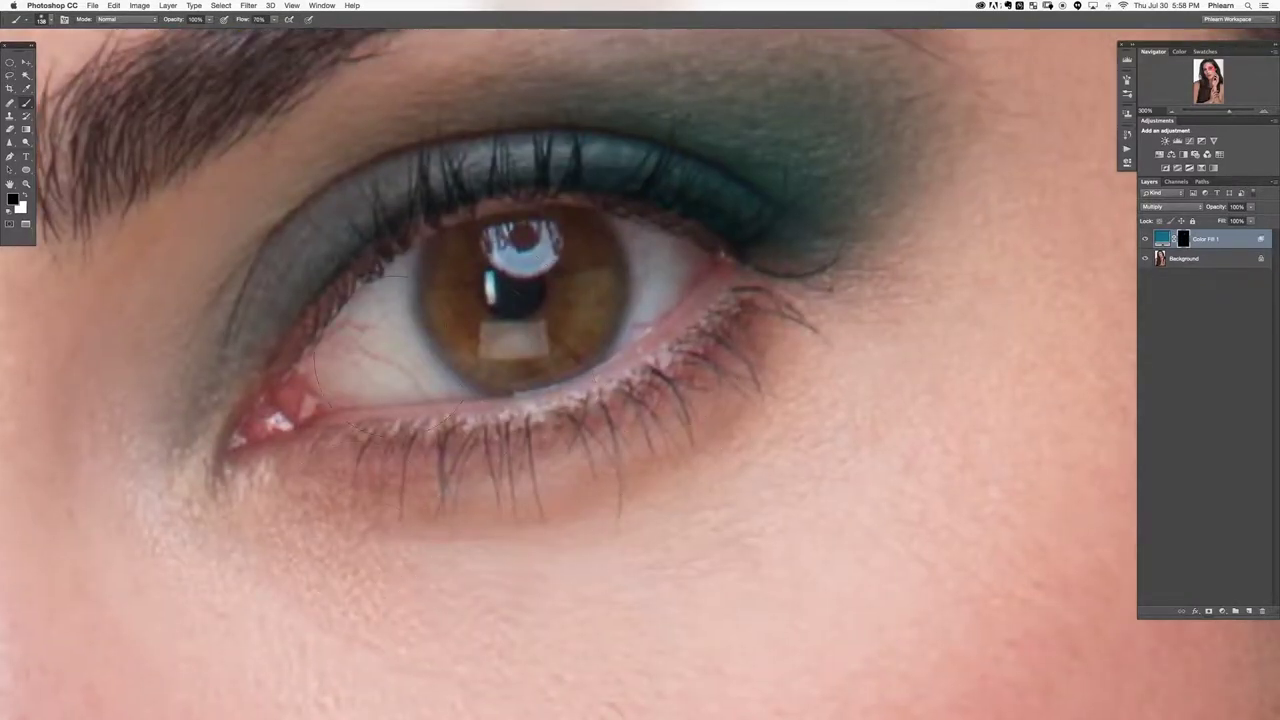
# Soften the outer edge of the teal eye shadow on the mask with a large brush at 10% flow, alternating paint colors.
pyautogui.press('super+0')
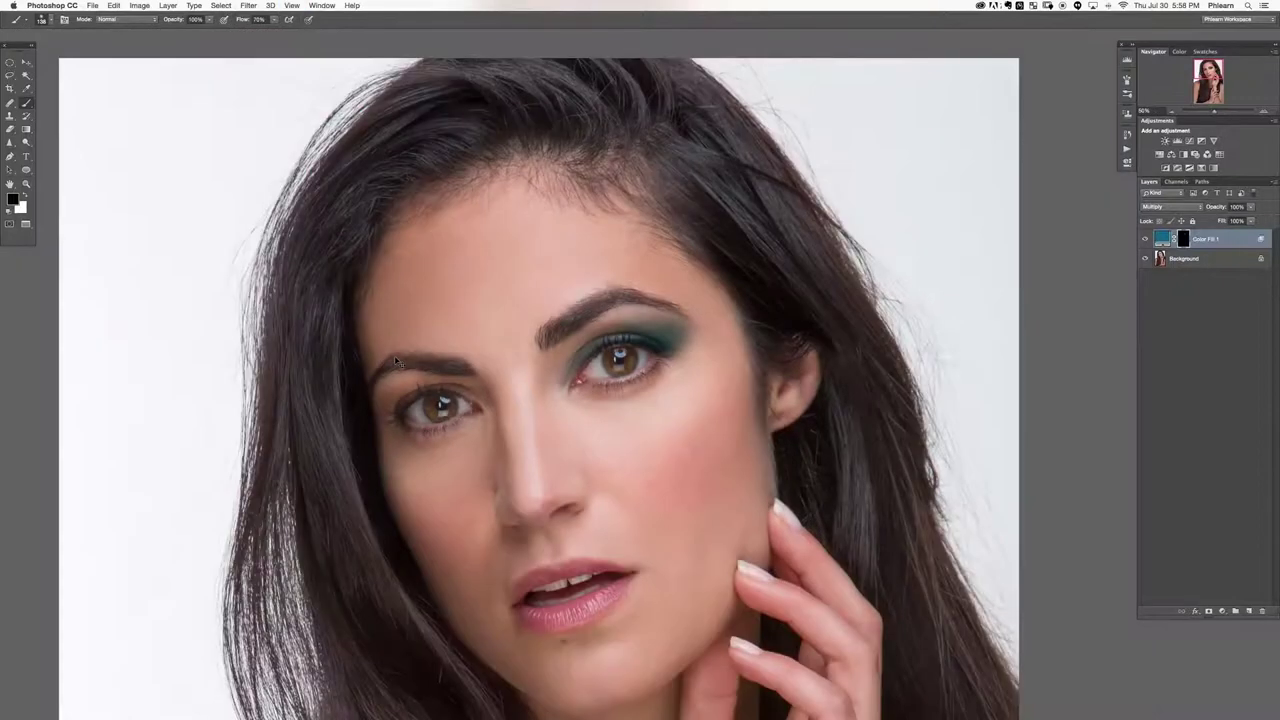
pyautogui.press('super+minus')
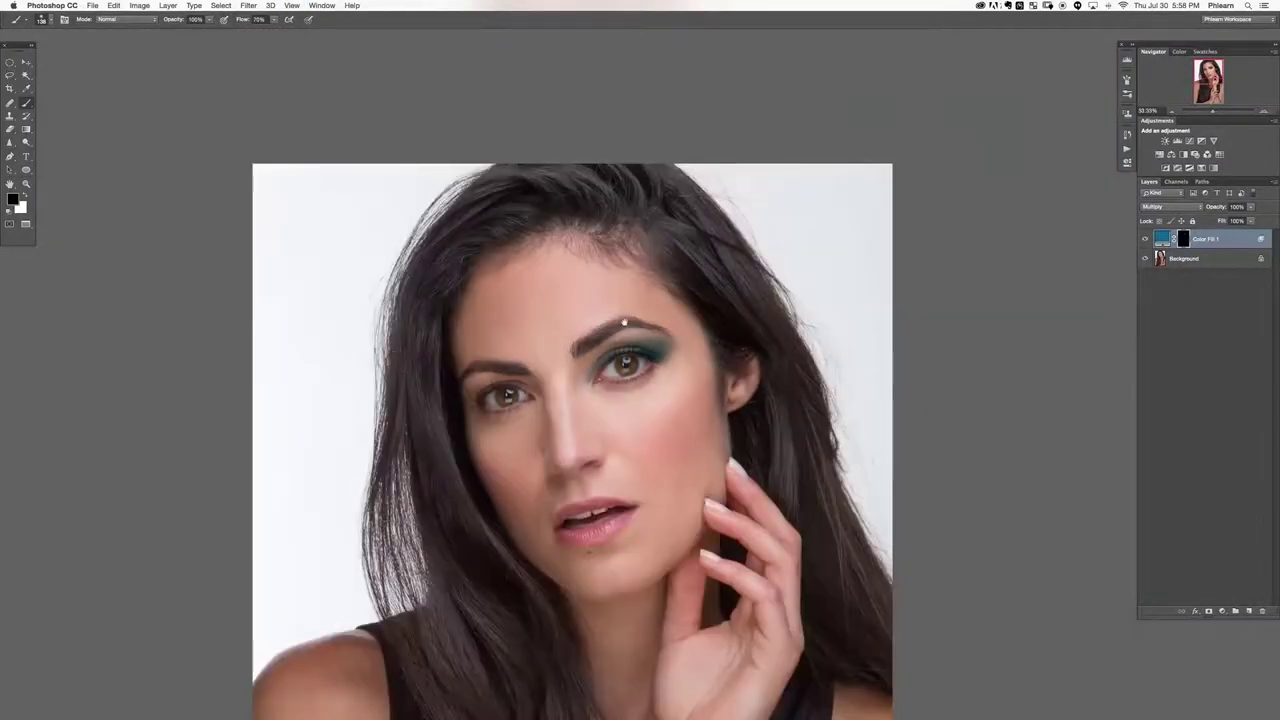
pyautogui.hscroll(1, 633, 419)
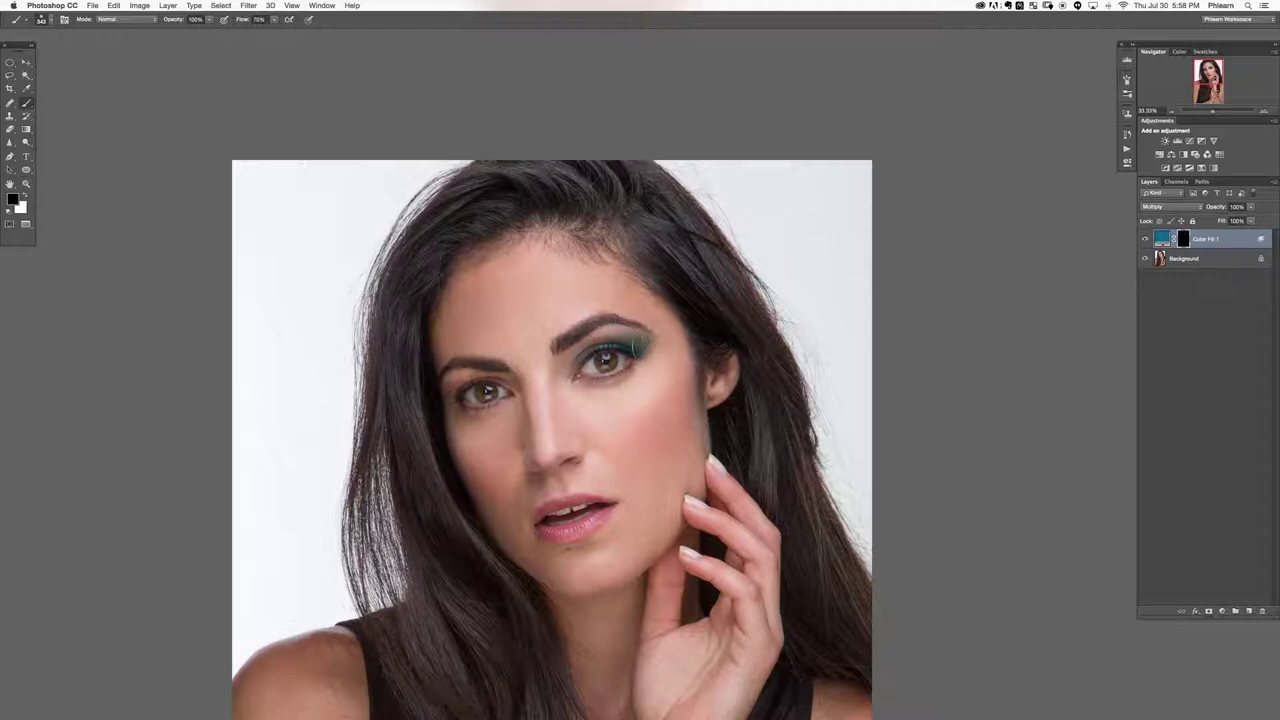
pyautogui.press('x')
pyautogui.moveTo(632, 350)
pyautogui.mouseDown()
pyautogui.moveTo(601, 341)
pyautogui.moveTo(614, 341)
pyautogui.mouseUp()
pyautogui.moveTo(658, 525); pyautogui.dragTo(686, 492)
pyautogui.press('x')
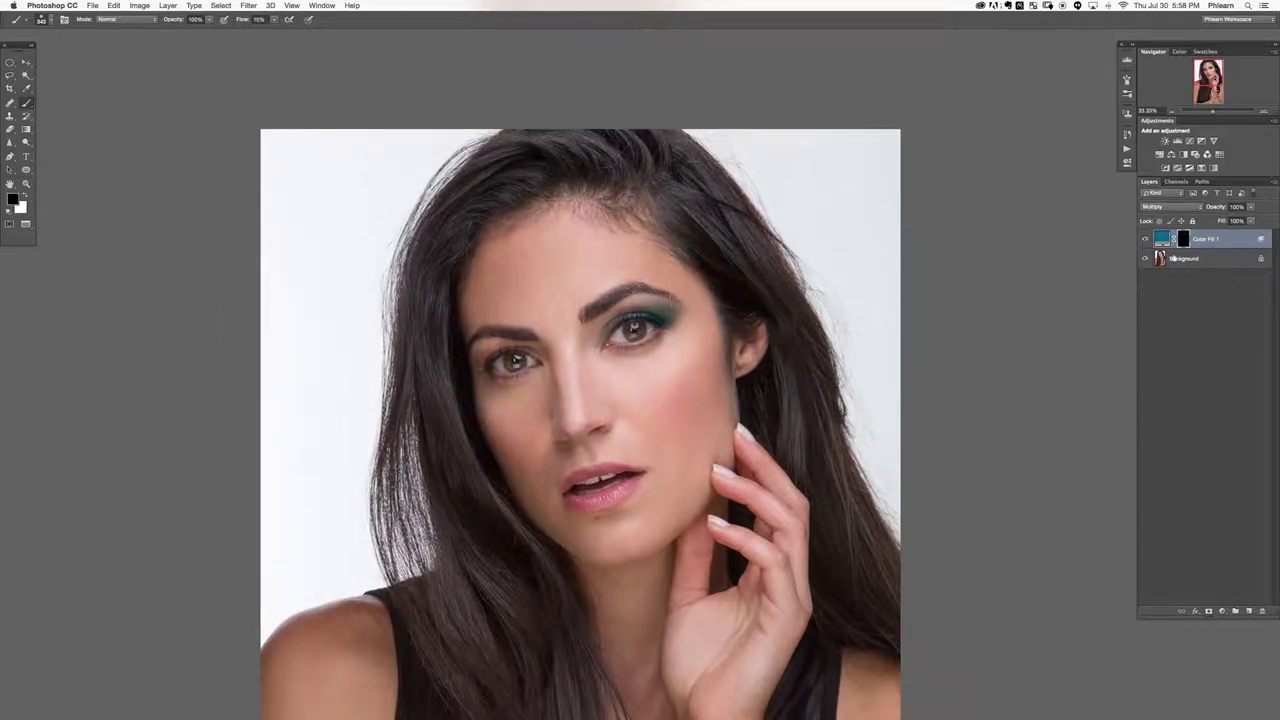
# Try purple, blue and orange tones for the eye shadow fill and settle on a muted brown at hue 24.
pyautogui.doubleClick(1161, 239)
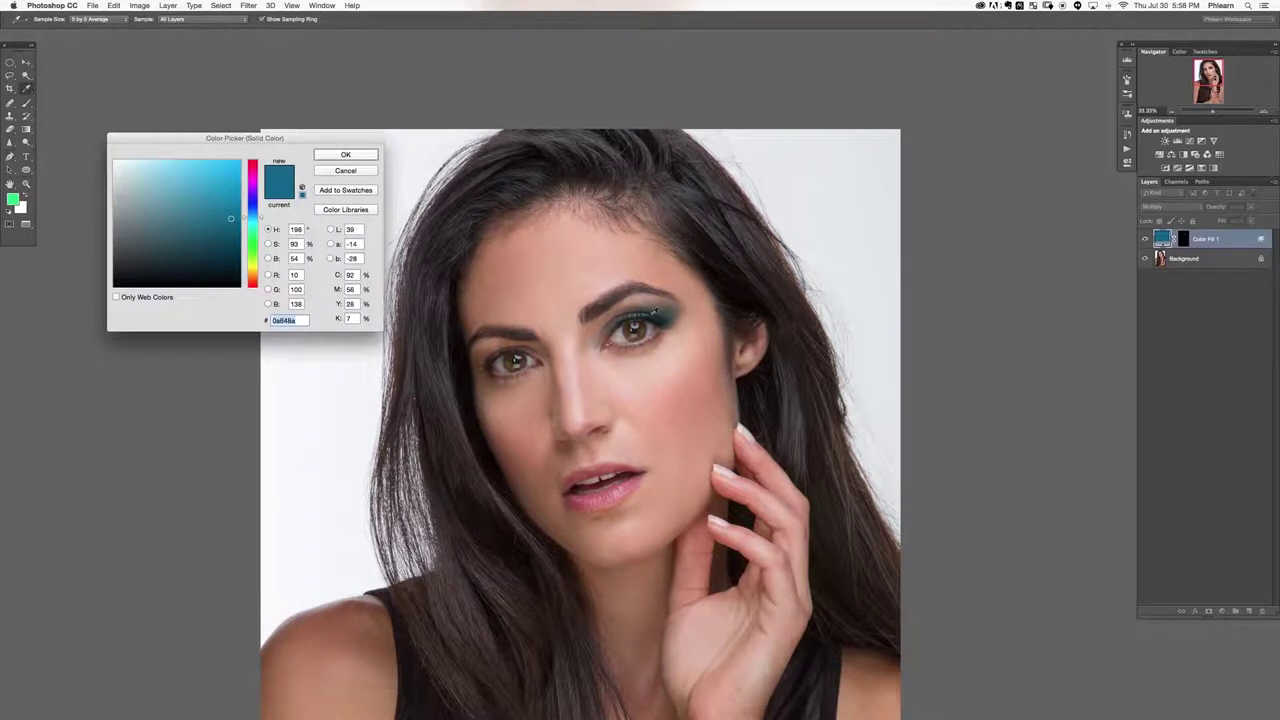
pyautogui.moveTo(252, 234)
pyautogui.mouseDown()
pyautogui.moveTo(252, 279)
pyautogui.moveTo(256, 188)
pyautogui.moveTo(140, 257)
pyautogui.moveTo(146, 276)
pyautogui.moveTo(149, 249)
pyautogui.moveTo(214, 257)
pyautogui.moveTo(118, 237)
pyautogui.moveTo(217, 231)
pyautogui.moveTo(208, 257)
pyautogui.moveTo(219, 162)
pyautogui.moveTo(217, 264)
pyautogui.moveTo(214, 246)
pyautogui.moveTo(226, 248)
pyautogui.mouseUp()
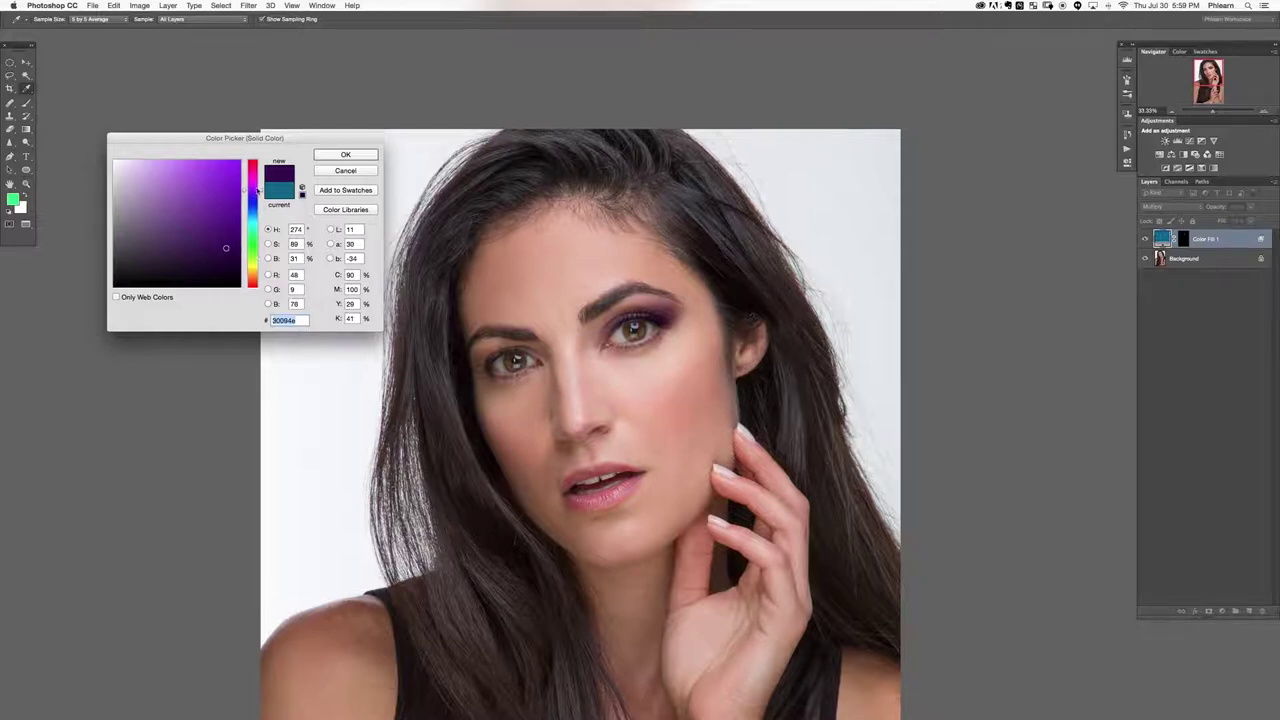
pyautogui.moveTo(256, 188); pyautogui.dragTo(256, 281)
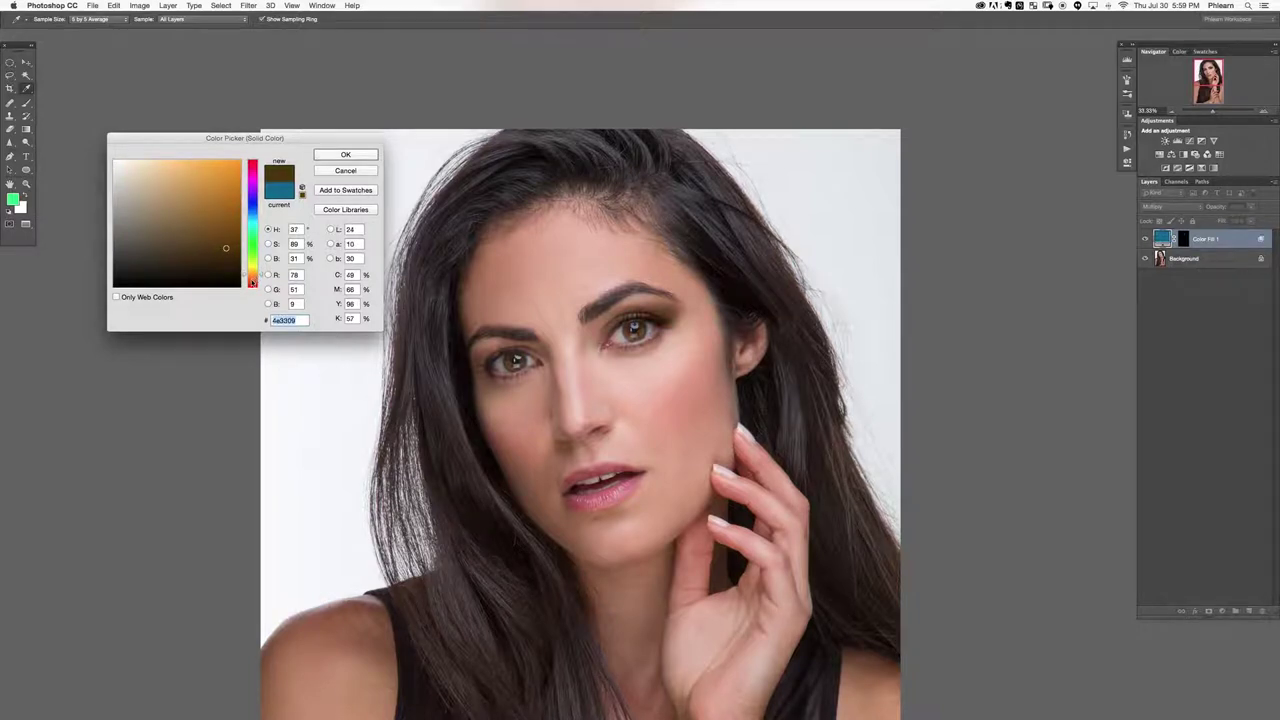
pyautogui.moveTo(254, 281); pyautogui.dragTo(254, 285)
pyautogui.click(254, 198)
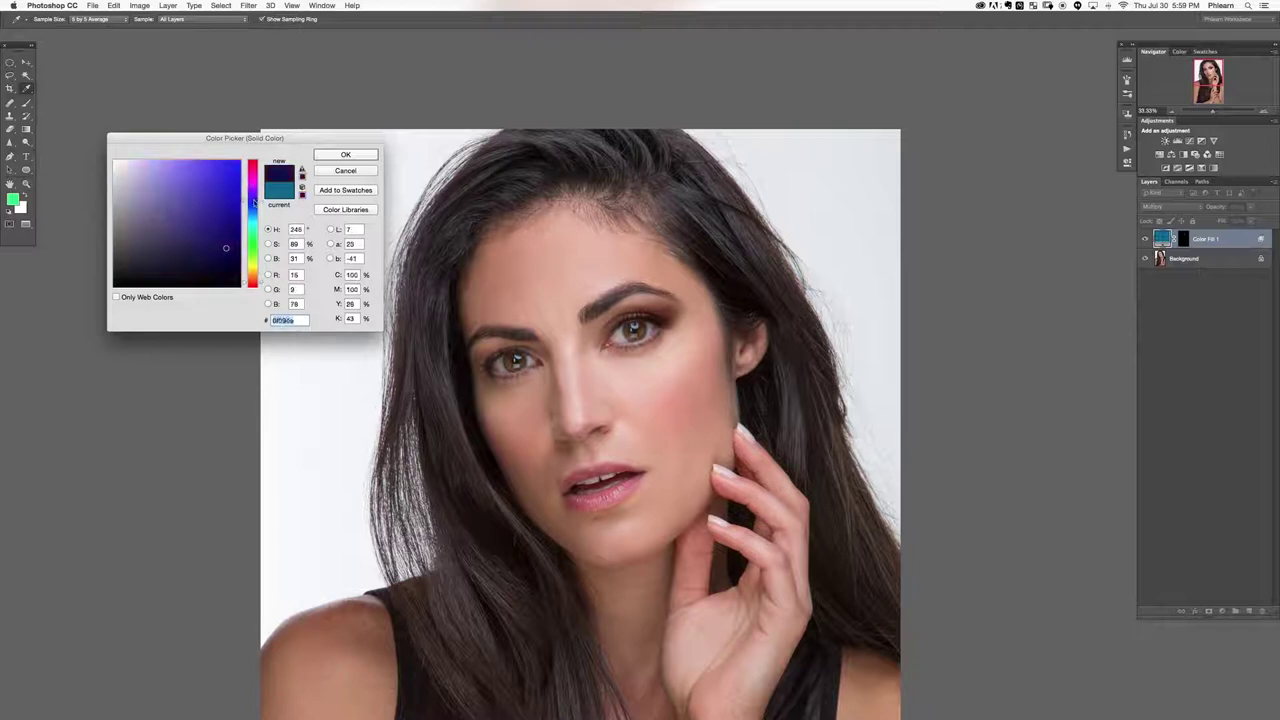
pyautogui.click(256, 278)
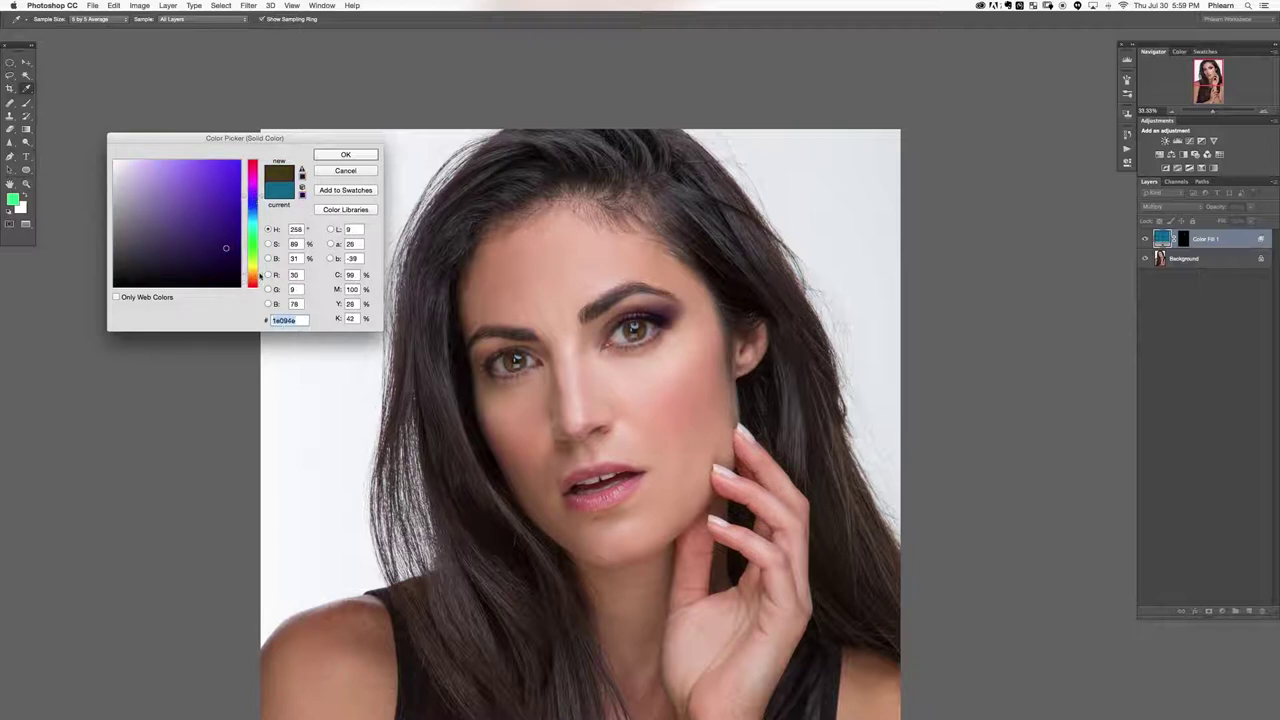
pyautogui.moveTo(256, 278)
pyautogui.mouseDown()
pyautogui.moveTo(210, 238)
pyautogui.moveTo(239, 232)
pyautogui.moveTo(221, 225)
pyautogui.mouseUp()
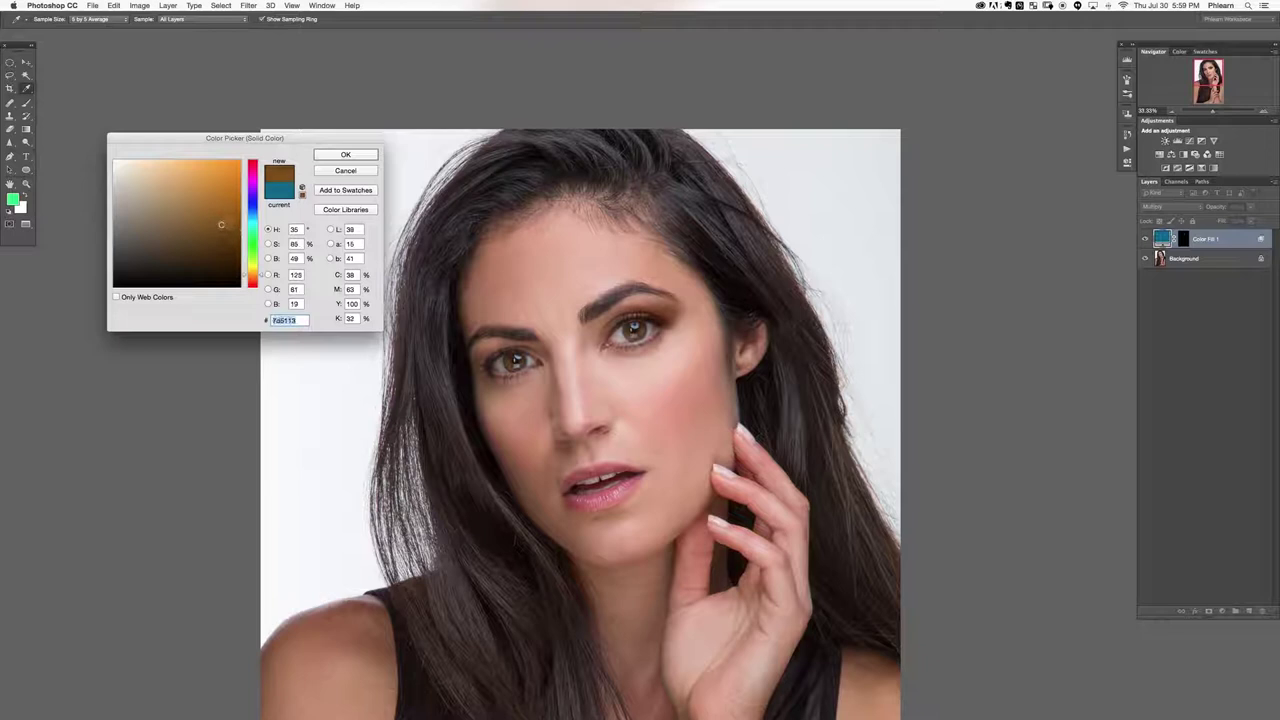
pyautogui.moveTo(258, 276); pyautogui.dragTo(253, 281)
pyautogui.moveTo(204, 231); pyautogui.dragTo(203, 237)
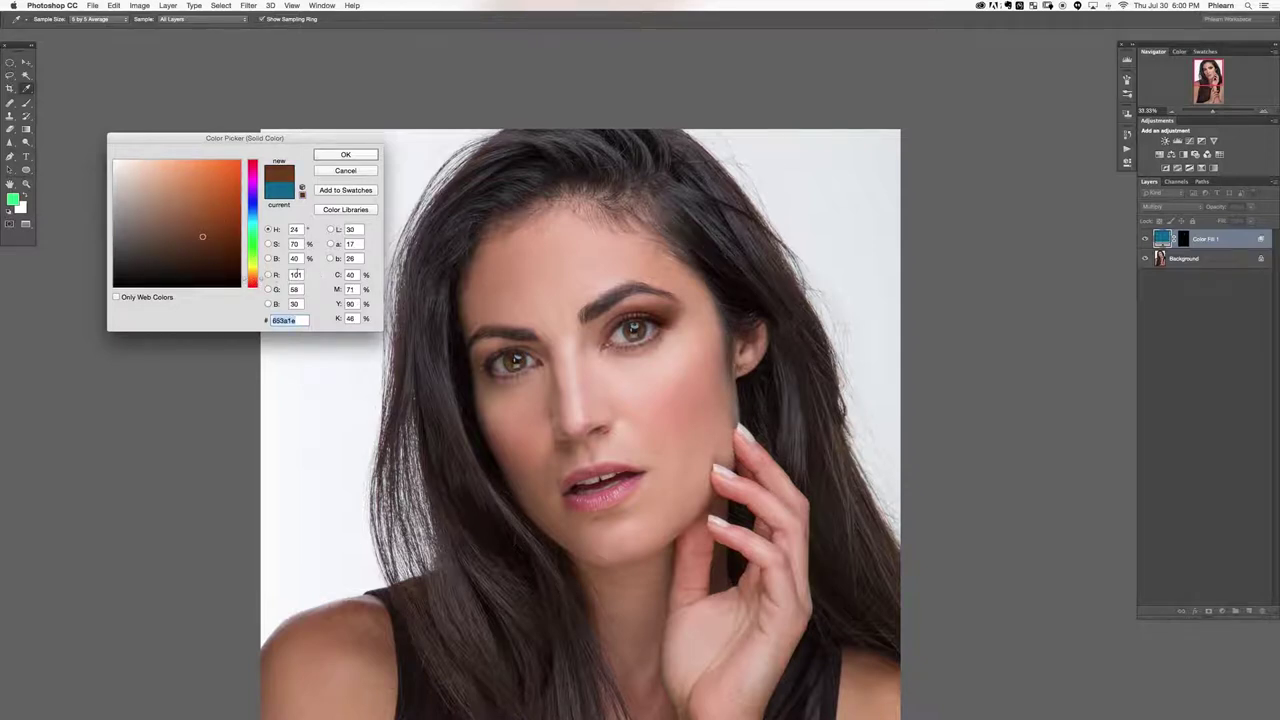
pyautogui.moveTo(203, 236); pyautogui.dragTo(170, 226)
pyautogui.click(345, 157)
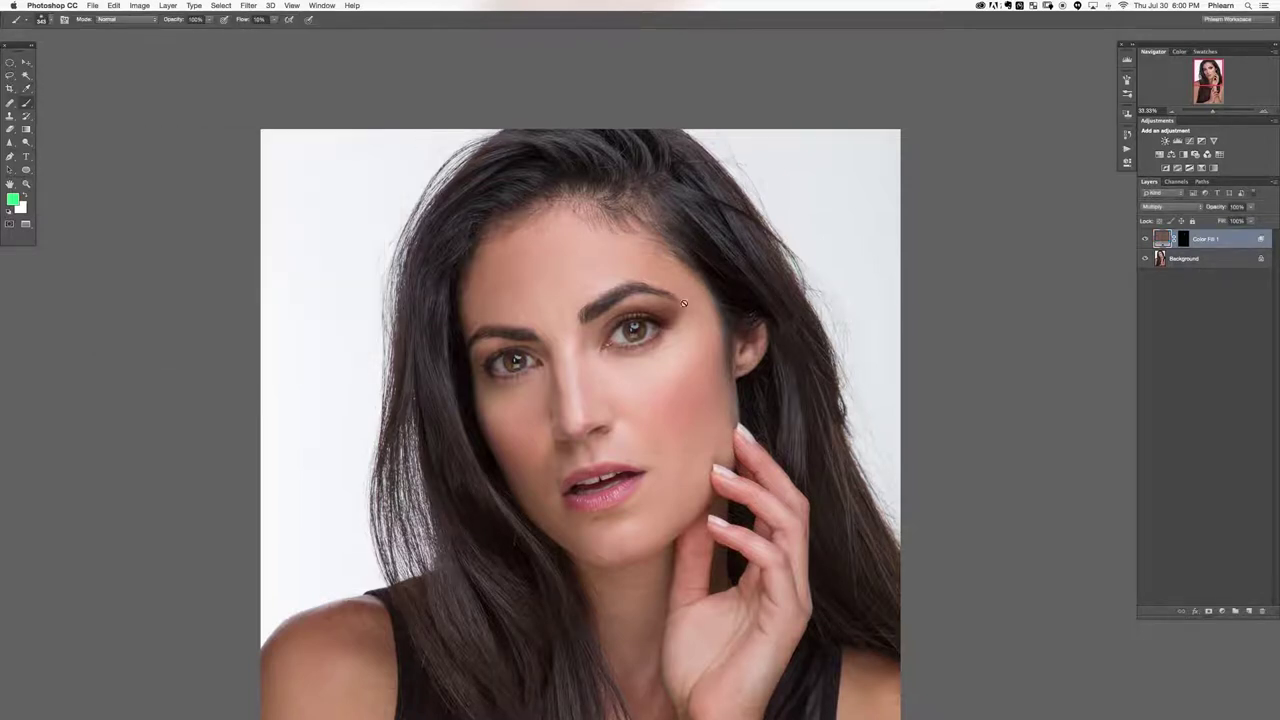
# Build up the brown eye shadow over the upper lid of the model's left eye, alternating white and black paint on the mask.
pyautogui.press('d')
pyautogui.press('x')
pyautogui.moveTo(646, 310); pyautogui.dragTo(634, 310)
pyautogui.moveTo(660, 320); pyautogui.dragTo(621, 318)
pyautogui.press('x')
pyautogui.press('x')
pyautogui.press('x')
pyautogui.press('x')
pyautogui.moveTo(657, 335); pyautogui.dragTo(634, 335)
pyautogui.press('x')
pyautogui.press('x')
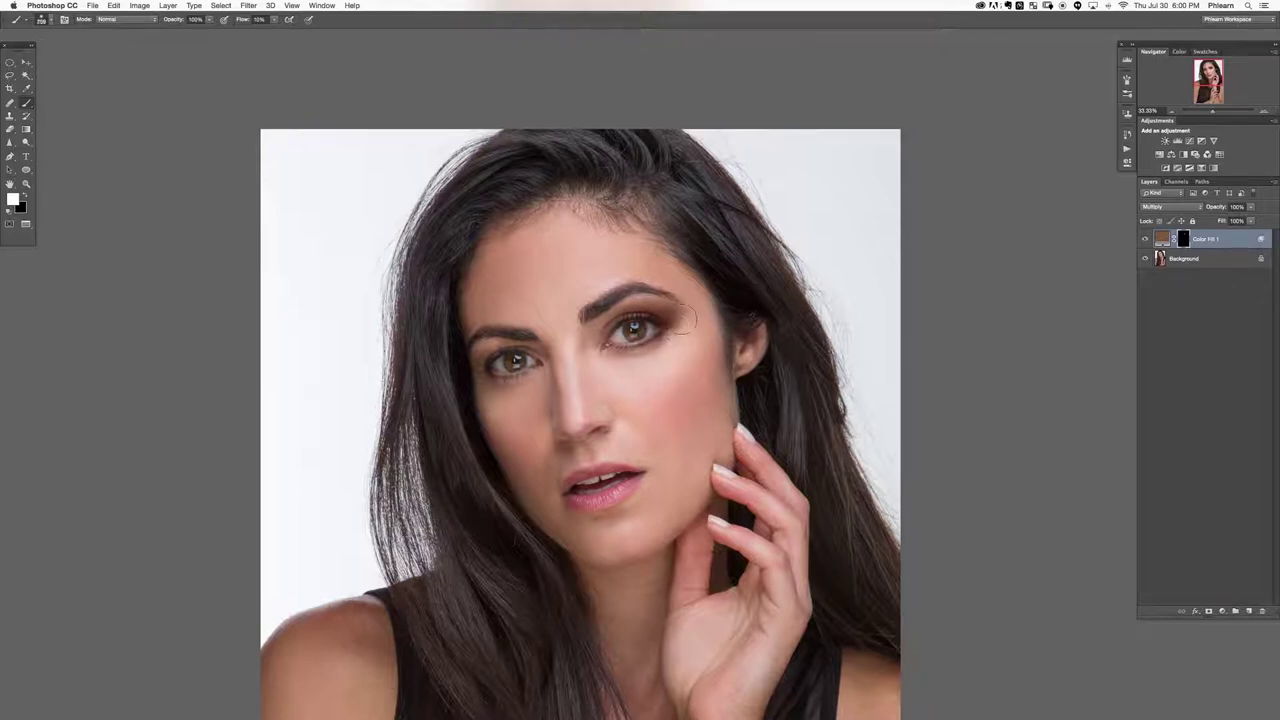
# Fade the brown shadow's outer edge on the mask with black and white paint, and compare the portrait with the fill layer on and off.
pyautogui.press('x')
pyautogui.moveTo(682, 338); pyautogui.dragTo(708, 338)
pyautogui.moveTo(653, 388)
pyautogui.mouseDown()
pyautogui.moveTo(634, 380)
pyautogui.moveTo(666, 429)
pyautogui.mouseUp()
pyautogui.press('x')
pyautogui.press('x')
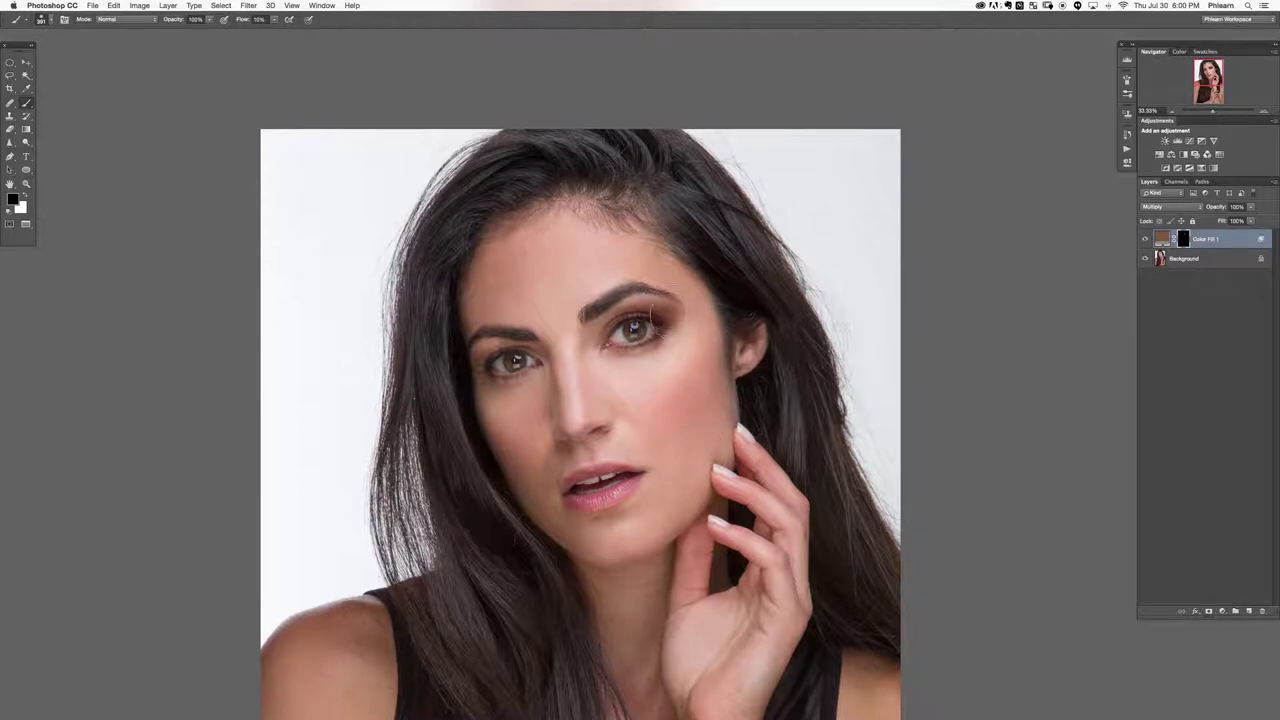
pyautogui.press('x')
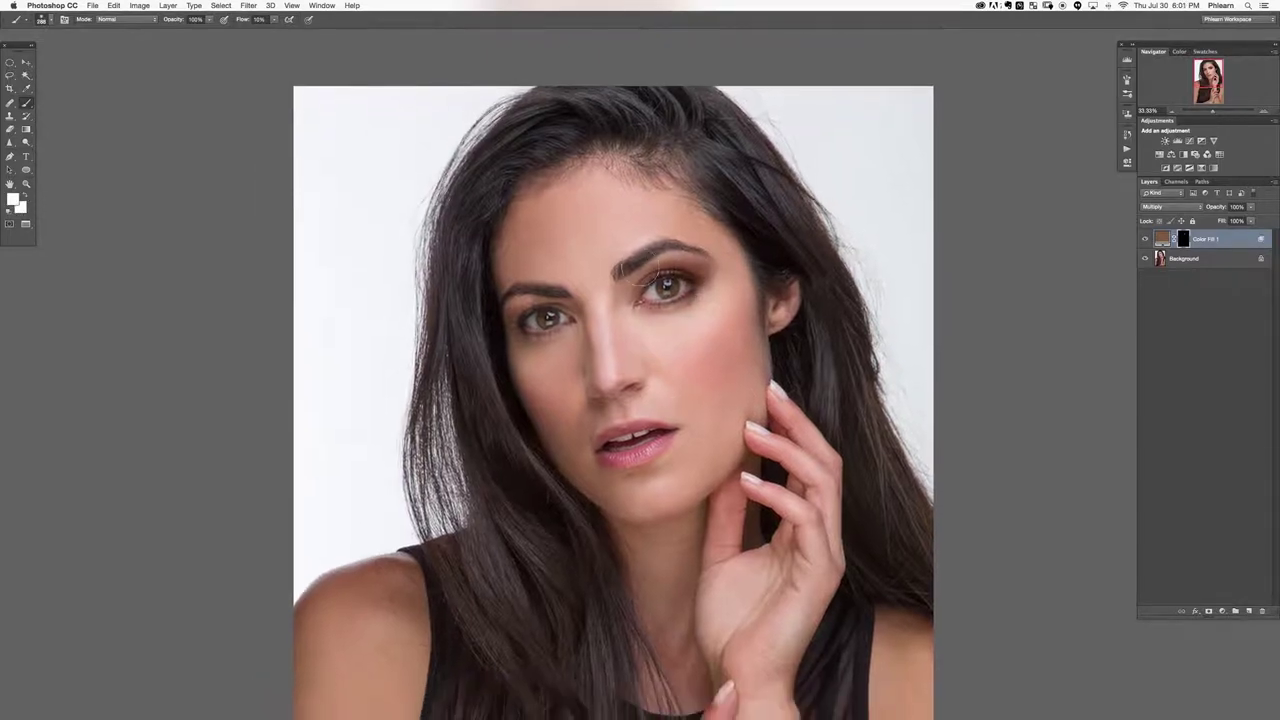
pyautogui.press('x')
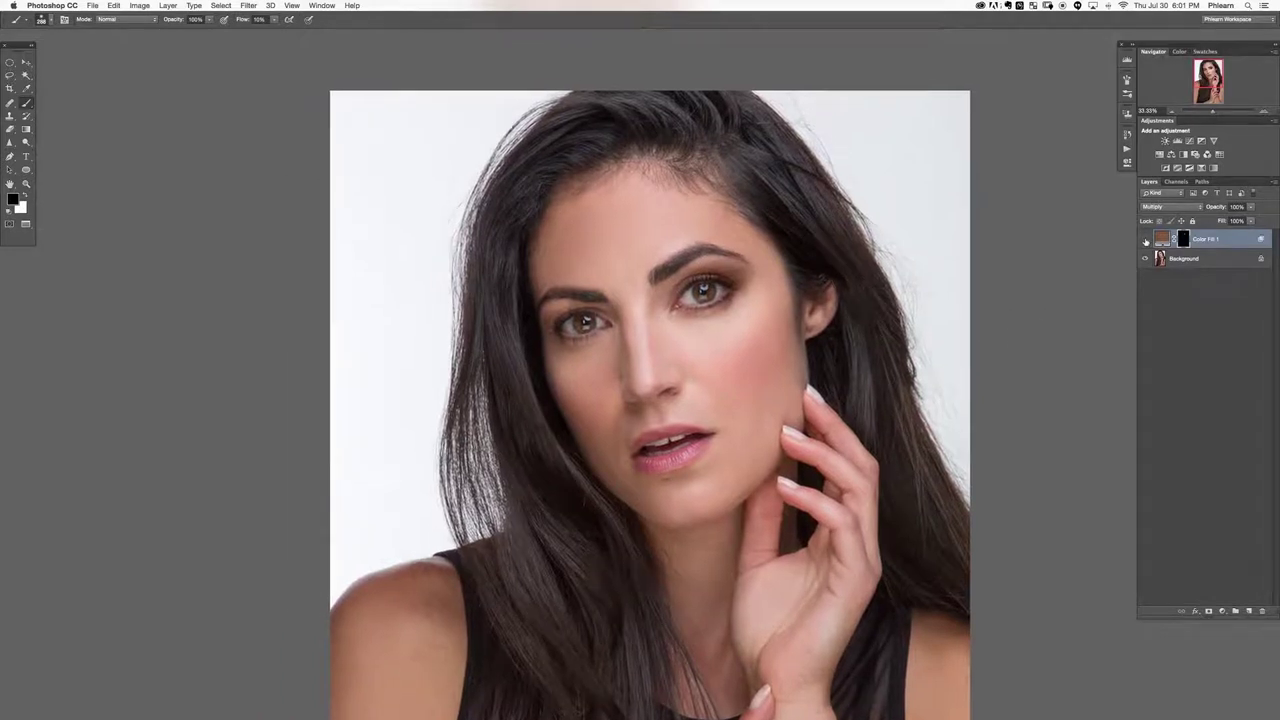
pyautogui.click(1146, 240)
pyautogui.click(1146, 240)
pyautogui.click(1146, 240)
pyautogui.click(1146, 240)
# Duplicate the brown fill layer and fill the copy's mask with black.
pyautogui.press('super+j')
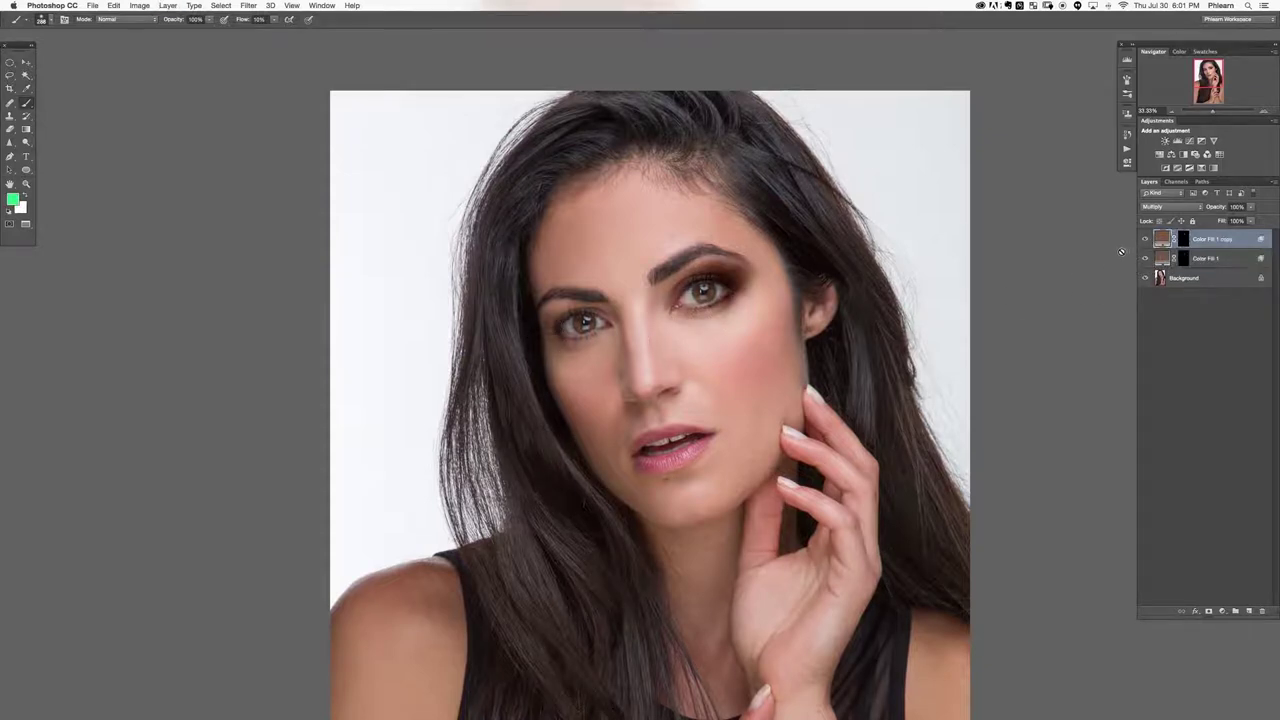
pyautogui.press('super+plus')
pyautogui.press('super+plus')
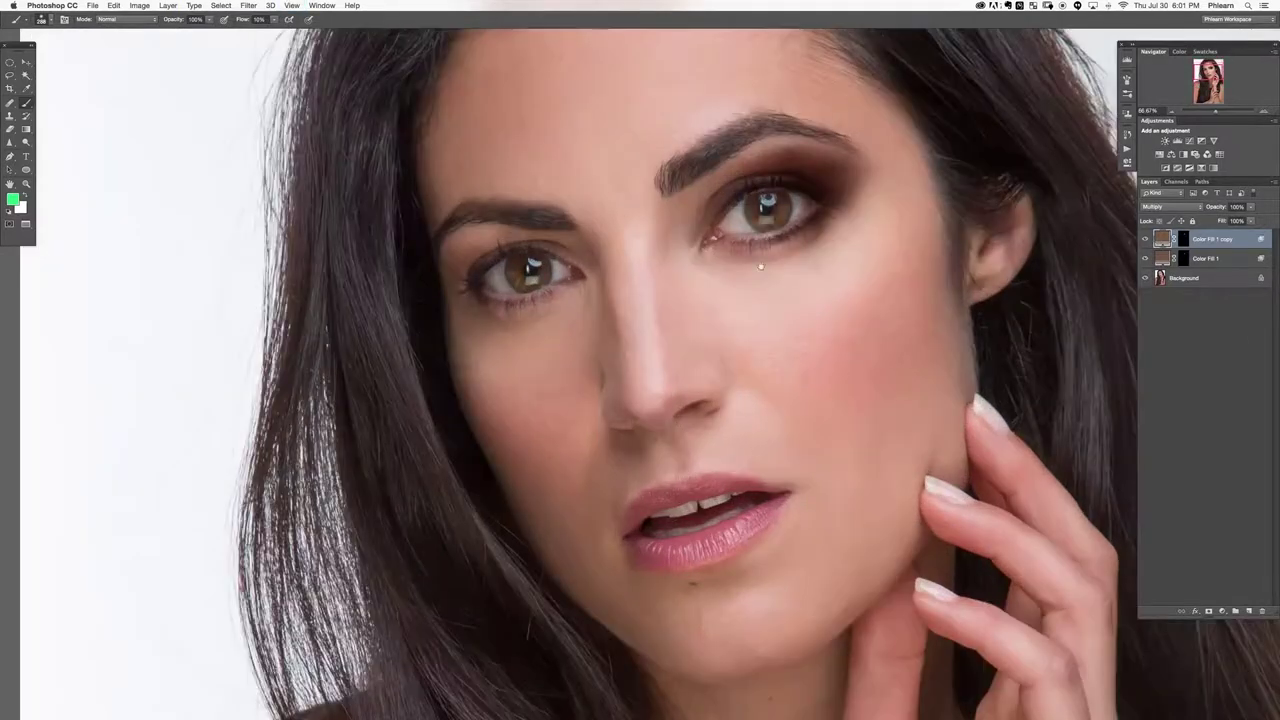
pyautogui.moveTo(761, 266); pyautogui.dragTo(905, 355)
pyautogui.press('d')
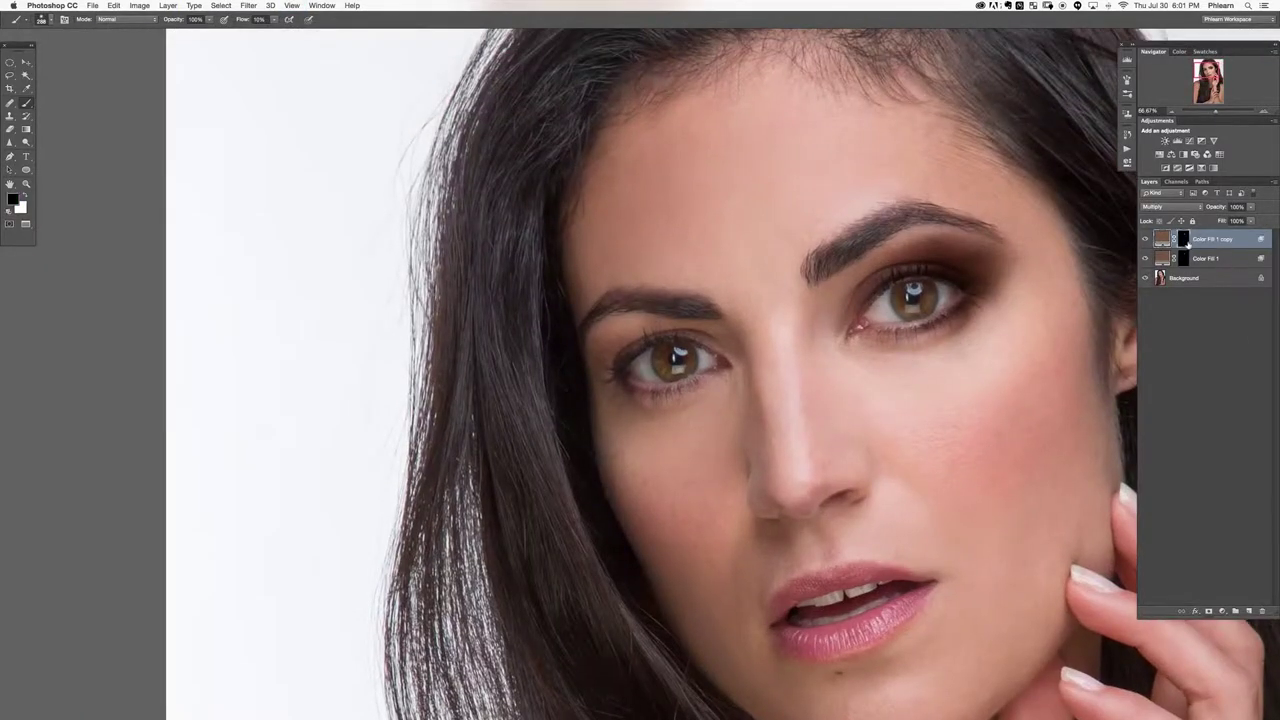
pyautogui.hotkey('shift', 'BackSpace')
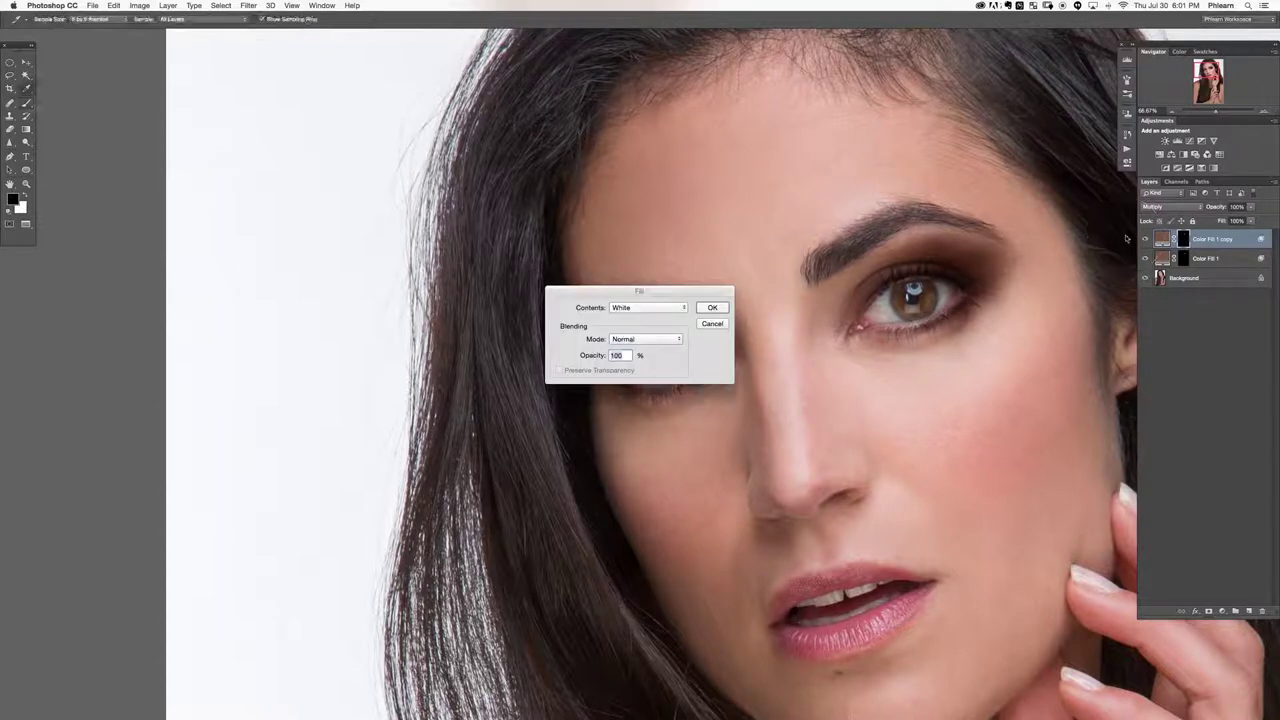
pyautogui.click(643, 307)
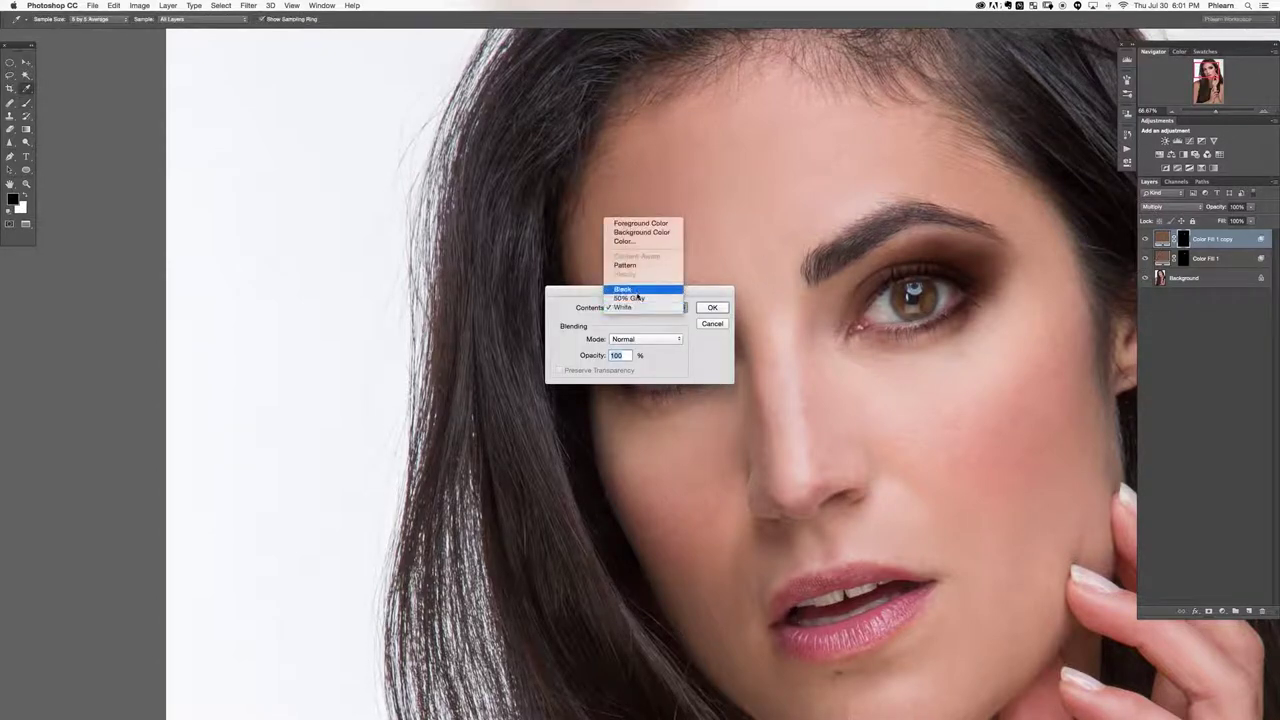
pyautogui.click(640, 289)
pyautogui.click(713, 308)
# Paint brown eye shadow around the lid and outer corner of the model's right eye on the copy's mask, with white and black paint.
pyautogui.press('b')
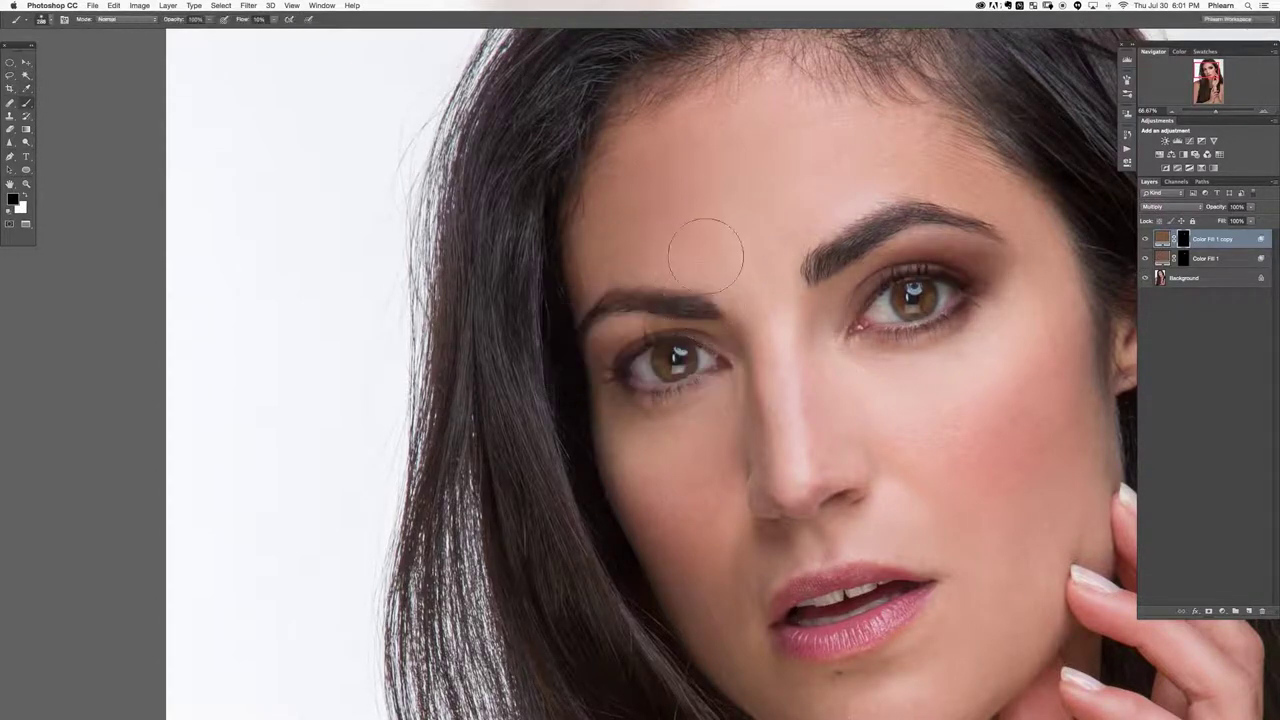
pyautogui.press('x')
pyautogui.moveTo(608, 382)
pyautogui.mouseDown()
pyautogui.moveTo(588, 360)
pyautogui.moveTo(617, 364)
pyautogui.mouseUp()
pyautogui.keyDown('ctrl'); pyautogui.keyDown('alt'); pyautogui.moveTo(617, 364); pyautogui.dragTo(606, 359); pyautogui.keyUp('alt'); pyautogui.keyUp('ctrl')
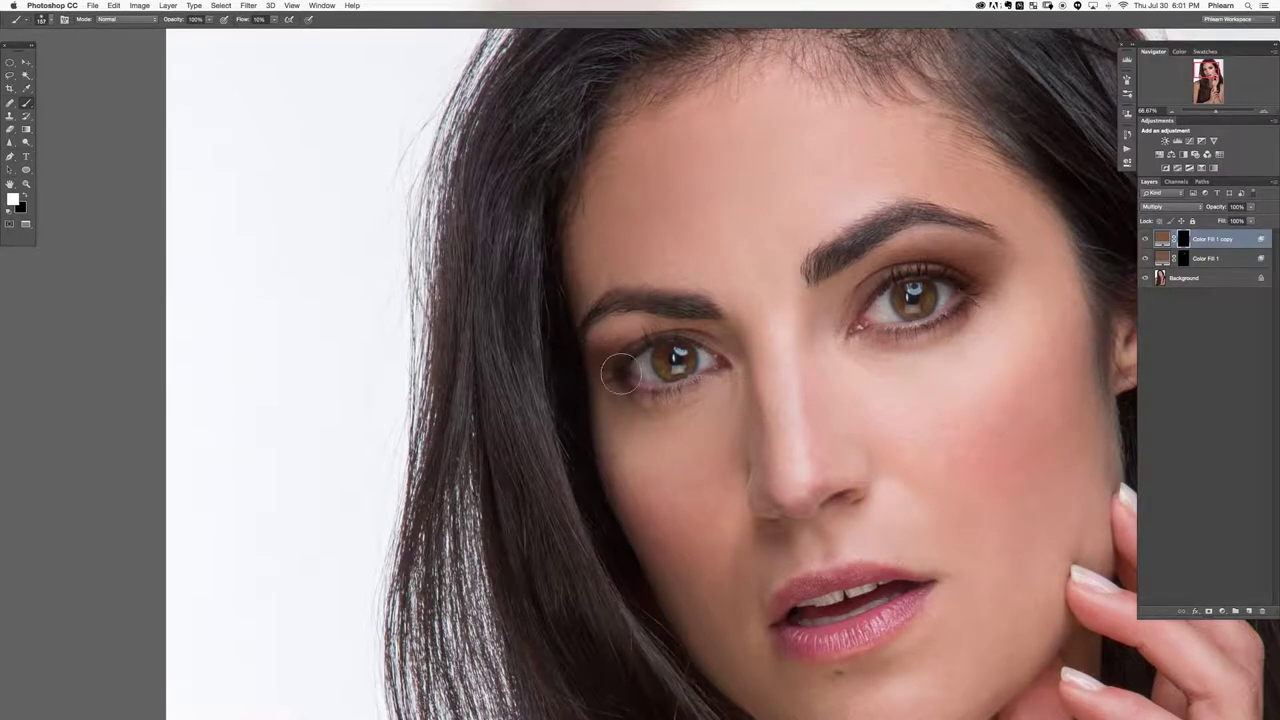
pyautogui.moveTo(600, 341)
pyautogui.mouseDown()
pyautogui.moveTo(618, 349)
pyautogui.moveTo(614, 331)
pyautogui.moveTo(589, 351)
pyautogui.moveTo(614, 373)
pyautogui.moveTo(598, 385)
pyautogui.mouseUp()
pyautogui.press('x')
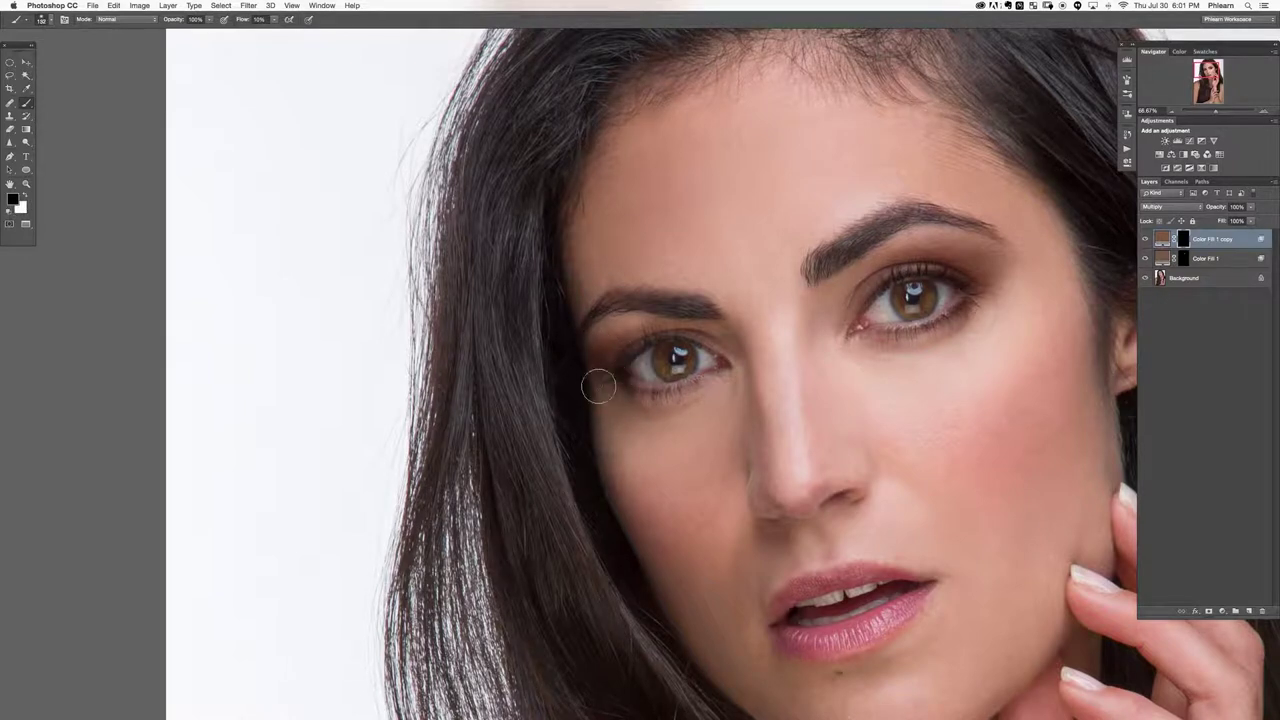
pyautogui.press('x')
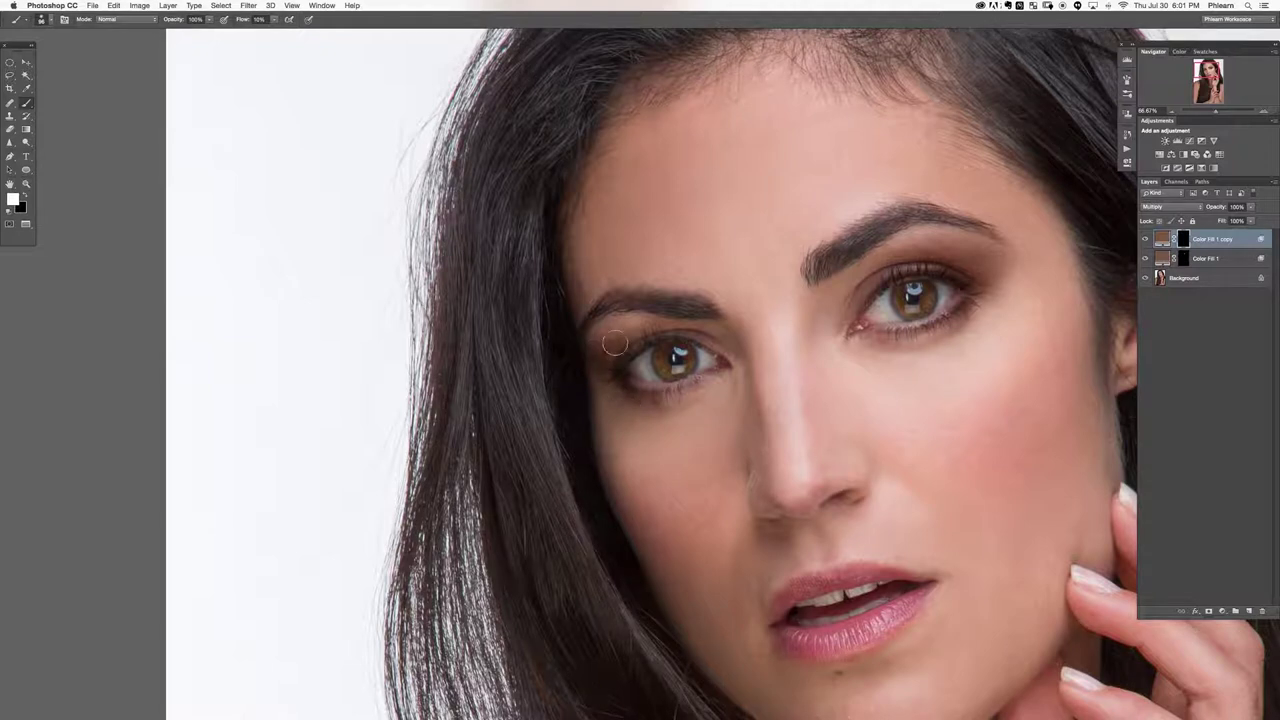
# Refine the right eye's brown shadow on the copy's mask with a larger brush, and compare the portrait with that layer on and off.
pyautogui.press('super+minus')
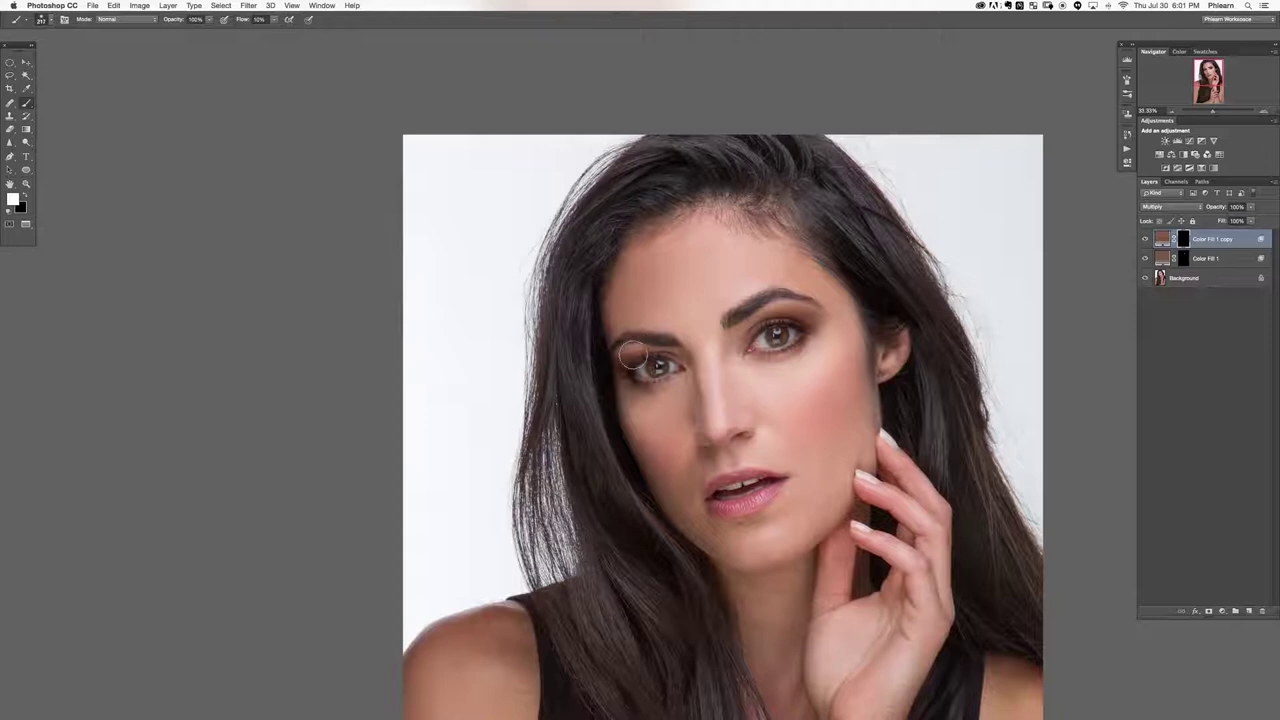
pyautogui.press('x')
pyautogui.press('x')
pyautogui.press('x')
pyautogui.press('x')
pyautogui.moveTo(800, 485); pyautogui.dragTo(724, 446)
pyautogui.click(1145, 240)
pyautogui.click(1145, 240)
pyautogui.click(1145, 240)
pyautogui.click(1145, 240)
pyautogui.click(1145, 240)
pyautogui.click(1145, 240)
# Add a dark green Solid Color fill layer above the two brown fills.
pyautogui.moveTo(736, 449)
pyautogui.mouseDown()
pyautogui.moveTo(734, 429)
pyautogui.moveTo(721, 441)
pyautogui.mouseUp()
pyautogui.press('super+plus')
pyautogui.press('super+plus')
pyautogui.press('super+plus')
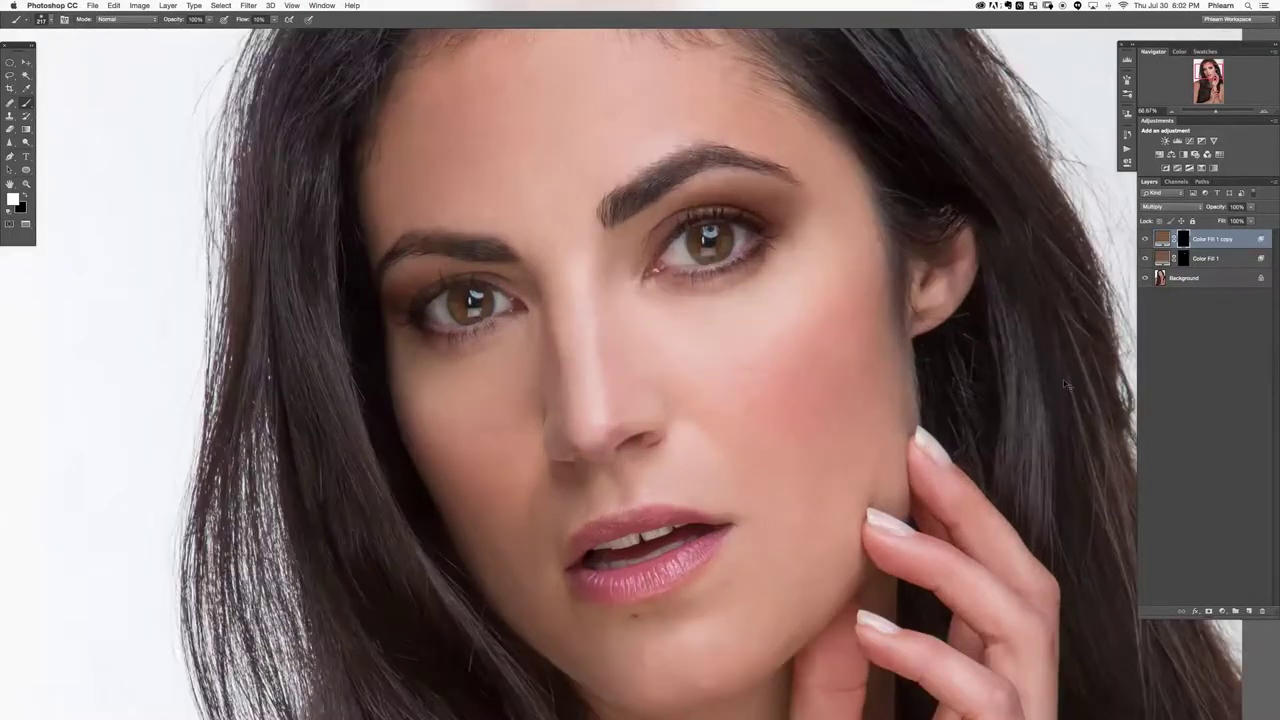
pyautogui.moveTo(694, 234); pyautogui.dragTo(654, 388)
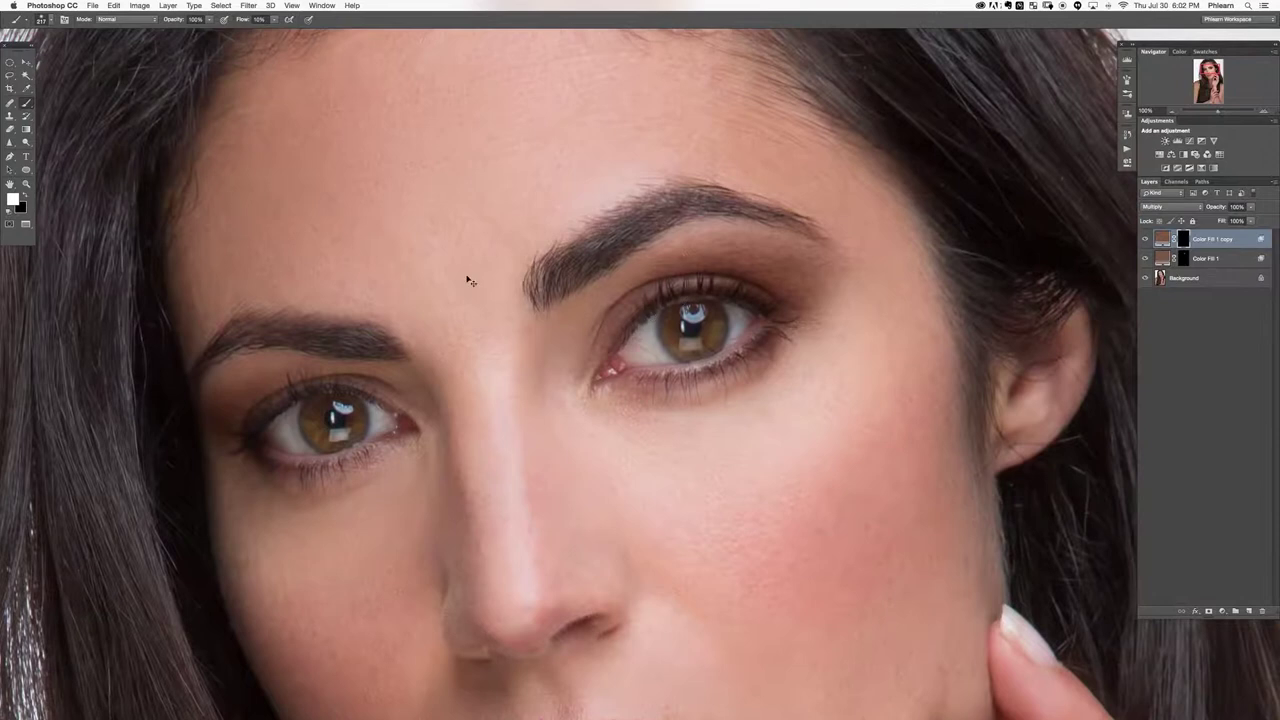
pyautogui.press('super+equal')
pyautogui.scroll(2, 796, 398)
pyautogui.hscroll(2, 796, 398)
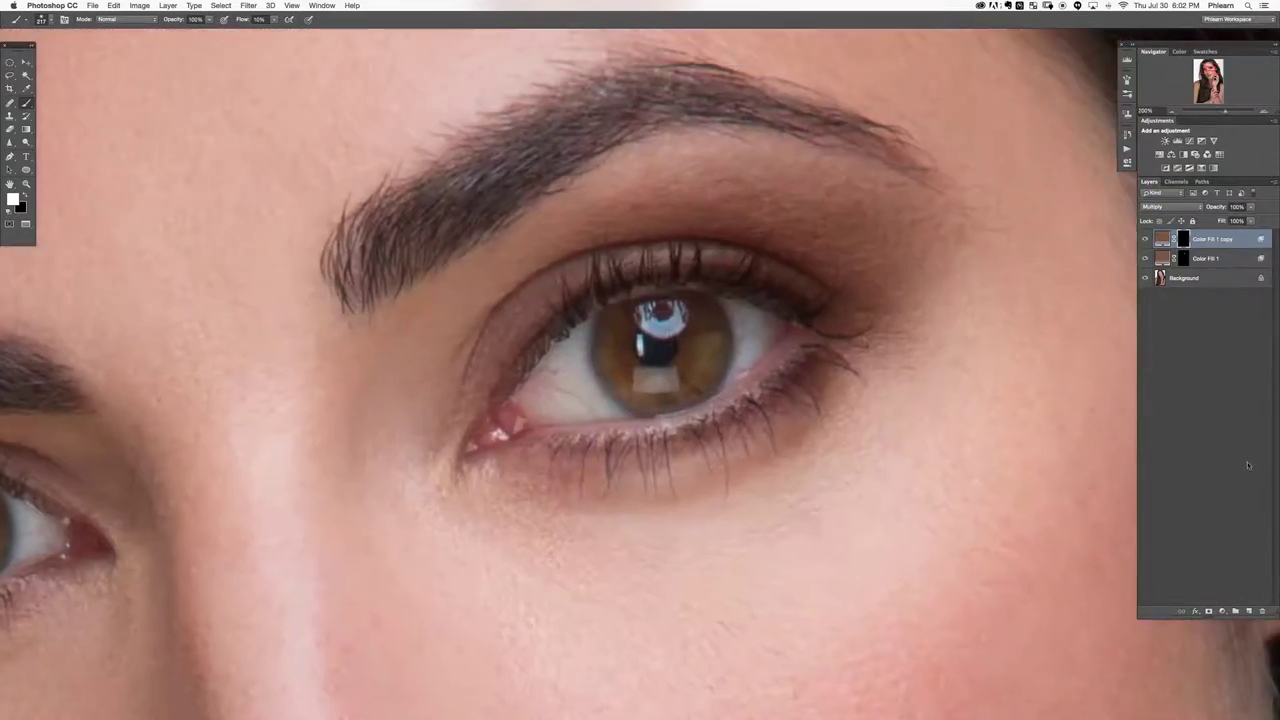
pyautogui.click(1222, 613)
pyautogui.click(1224, 618)
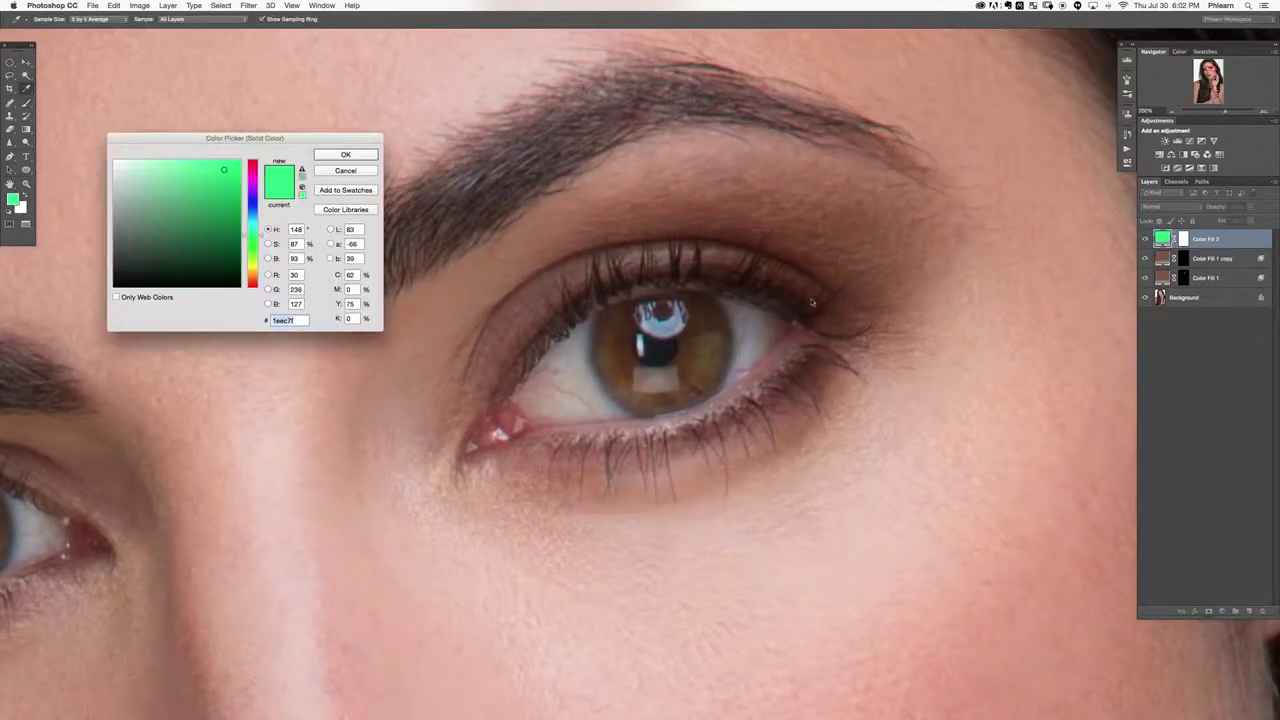
pyautogui.click(219, 234)
pyautogui.click(362, 154)
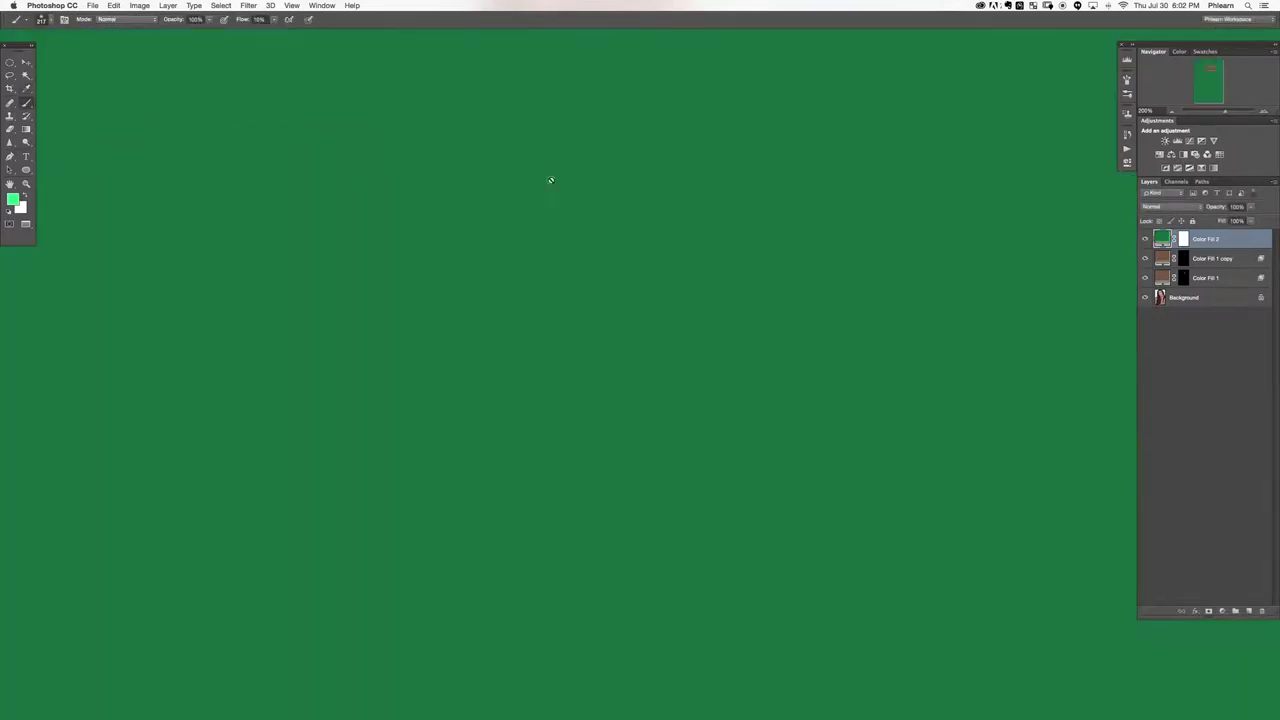
# Invert the green fill's mask to black and paint a white patch on the upper lid of the model's left eye at 70% flow.
pyautogui.click(1181, 238)
pyautogui.press('d')
pyautogui.hotkey('ctrl', 'i')
pyautogui.moveTo(668, 300); pyautogui.dragTo(615, 356)
pyautogui.moveTo(640, 315); pyautogui.dragTo(598, 356)
pyautogui.moveTo(585, 268); pyautogui.dragTo(555, 290)
# Set the green fill to Multiply and extend its color along the whole upper lid of the model's left eye.
pyautogui.click(1160, 207)
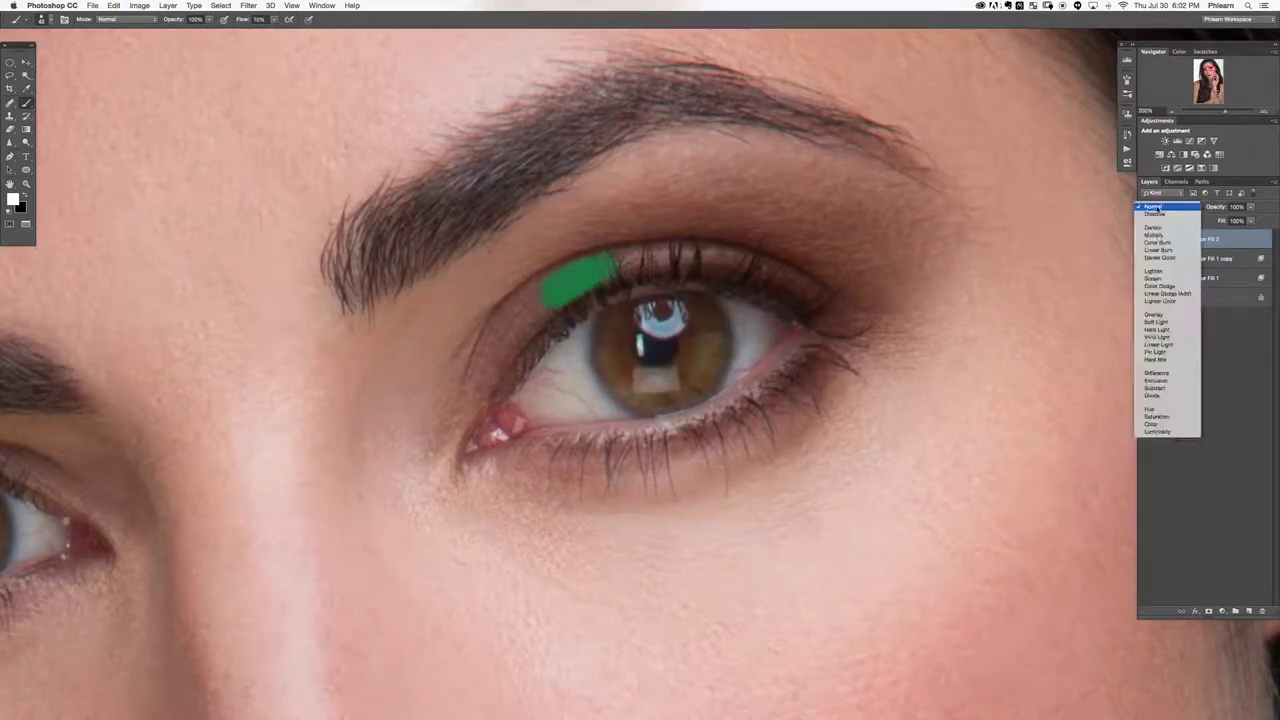
pyautogui.click(1153, 235)
pyautogui.moveTo(668, 254)
pyautogui.mouseDown()
pyautogui.moveTo(655, 262)
pyautogui.moveTo(666, 250)
pyautogui.moveTo(733, 262)
pyautogui.moveTo(814, 297)
pyautogui.moveTo(706, 266)
pyautogui.moveTo(565, 268)
pyautogui.moveTo(525, 290)
pyautogui.moveTo(485, 350)
pyautogui.moveTo(549, 315)
pyautogui.moveTo(504, 360)
pyautogui.moveTo(534, 349)
pyautogui.moveTo(505, 334)
pyautogui.mouseUp()
pyautogui.moveTo(526, 371); pyautogui.dragTo(522, 369)
pyautogui.moveTo(472, 317); pyautogui.dragTo(530, 207)
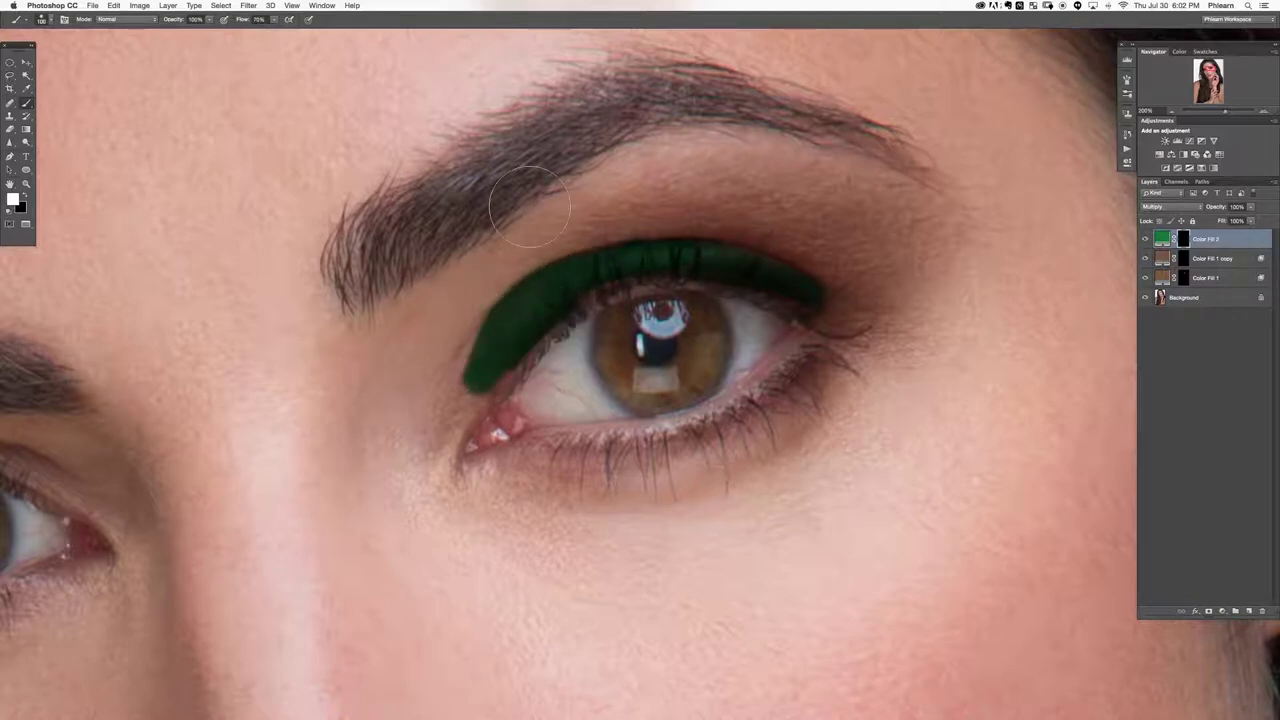
# Blend the edges of the green lid color at 10% flow, reducing it near the inner corner with black paint on the mask.
pyautogui.hotkey('shift', '1')
pyautogui.moveTo(498, 309)
pyautogui.mouseDown()
pyautogui.moveTo(654, 249)
pyautogui.moveTo(599, 251)
pyautogui.moveTo(645, 236)
pyautogui.moveTo(766, 257)
pyautogui.moveTo(814, 286)
pyautogui.moveTo(863, 277)
pyautogui.moveTo(757, 257)
pyautogui.moveTo(833, 278)
pyautogui.moveTo(806, 368)
pyautogui.mouseUp()
pyautogui.moveTo(483, 329)
pyautogui.mouseDown()
pyautogui.moveTo(452, 378)
pyautogui.moveTo(479, 360)
pyautogui.moveTo(447, 392)
pyautogui.moveTo(505, 320)
pyautogui.moveTo(456, 396)
pyautogui.mouseUp()
pyautogui.press('super+minus')
pyautogui.press('super+minus')
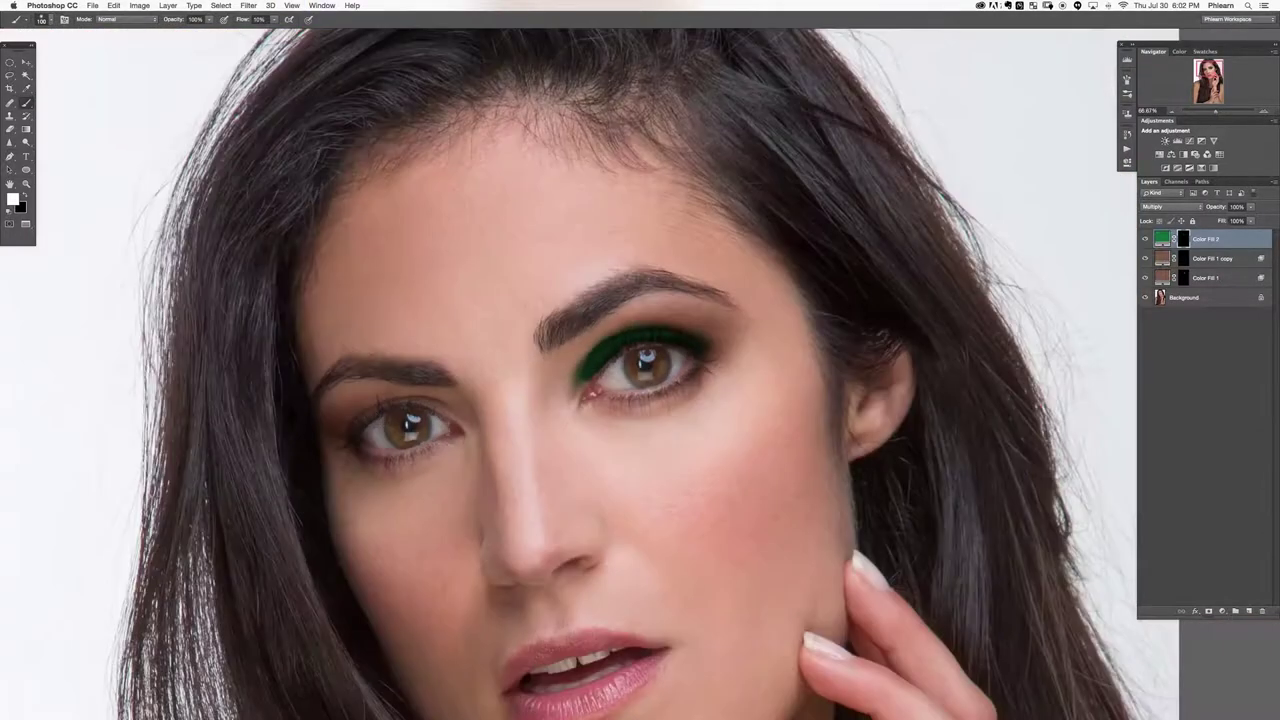
pyautogui.moveTo(535, 393); pyautogui.dragTo(571, 402)
pyautogui.press('x')
pyautogui.moveTo(644, 362); pyautogui.dragTo(585, 345)
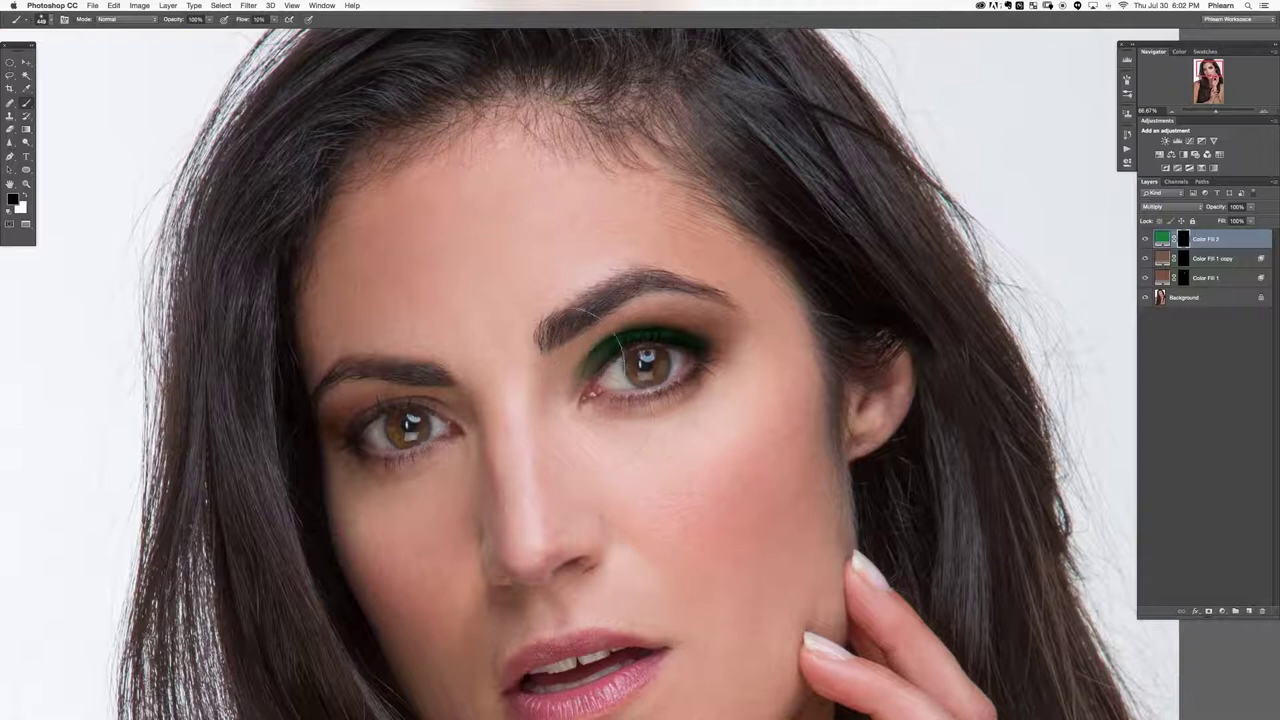
# Paint black on the green fill's mask near the inner corner of the model's left eye and inspect the mask alone.
pyautogui.moveTo(543, 425)
pyautogui.mouseDown()
pyautogui.moveTo(572, 392)
pyautogui.moveTo(551, 398)
pyautogui.mouseUp()
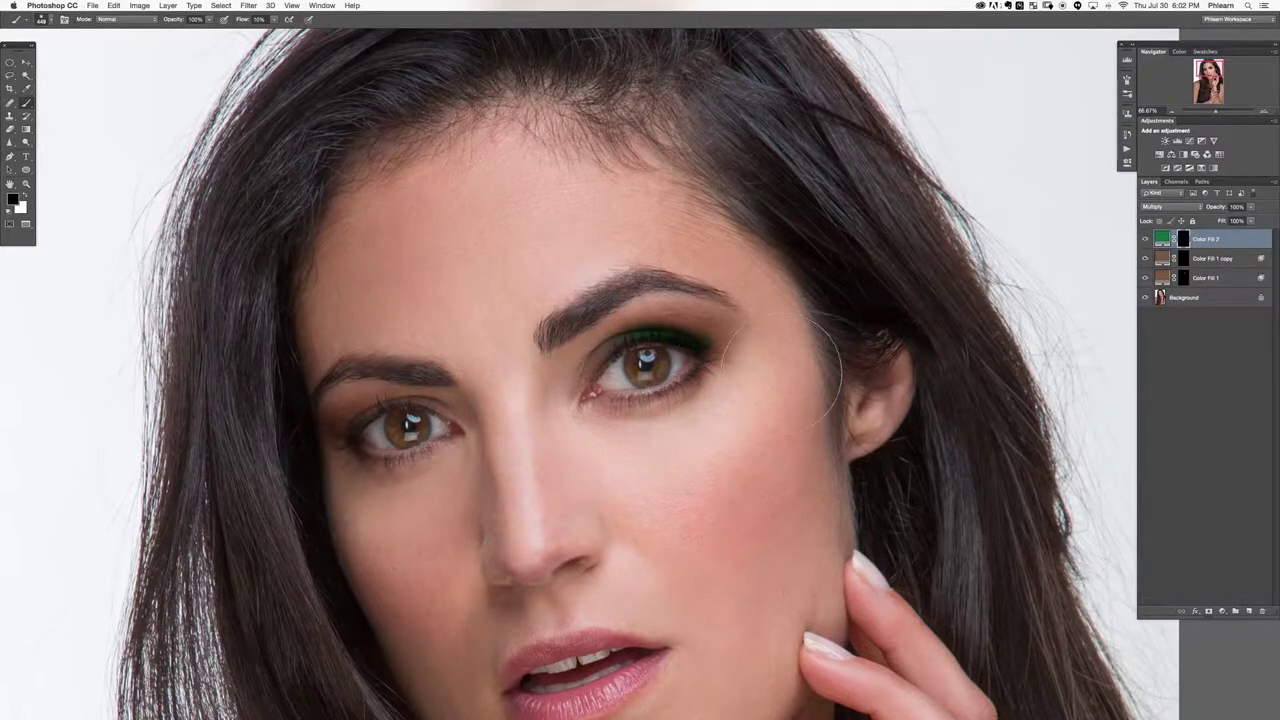
pyautogui.keyDown('alt'); pyautogui.click(1183, 239); pyautogui.keyUp('alt')
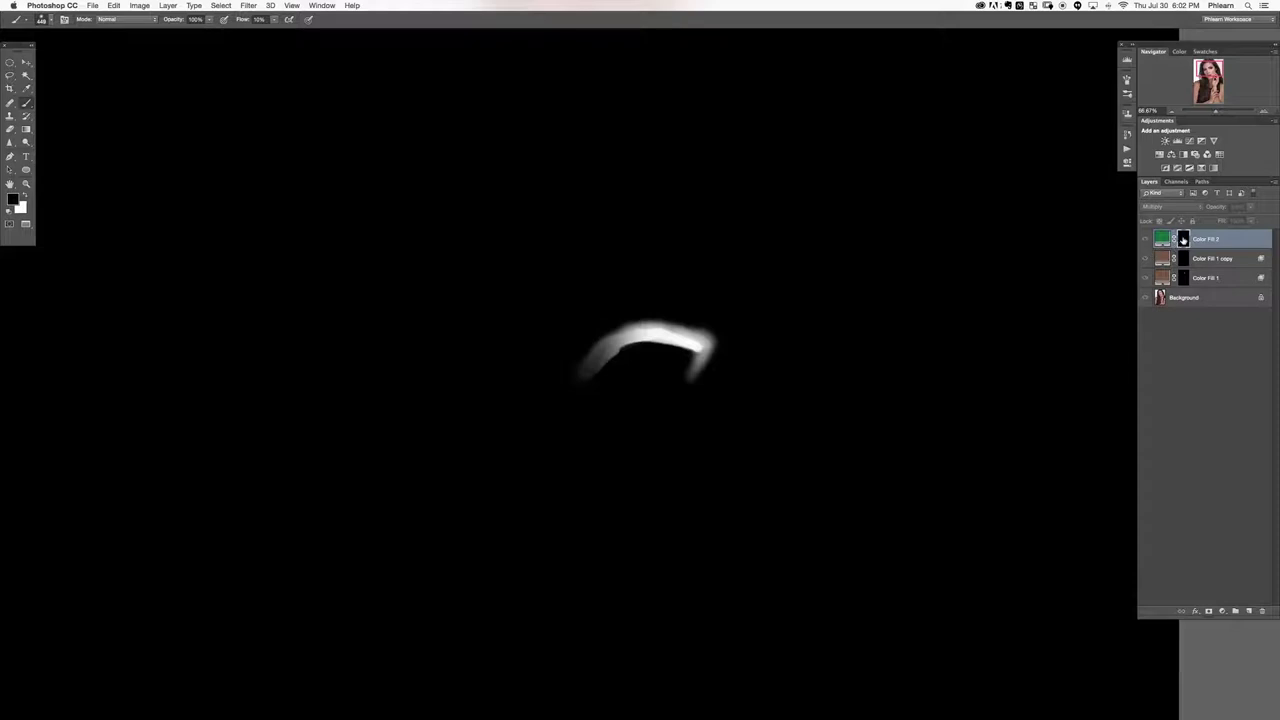
pyautogui.keyDown('alt'); pyautogui.click(1183, 239); pyautogui.keyUp('alt')
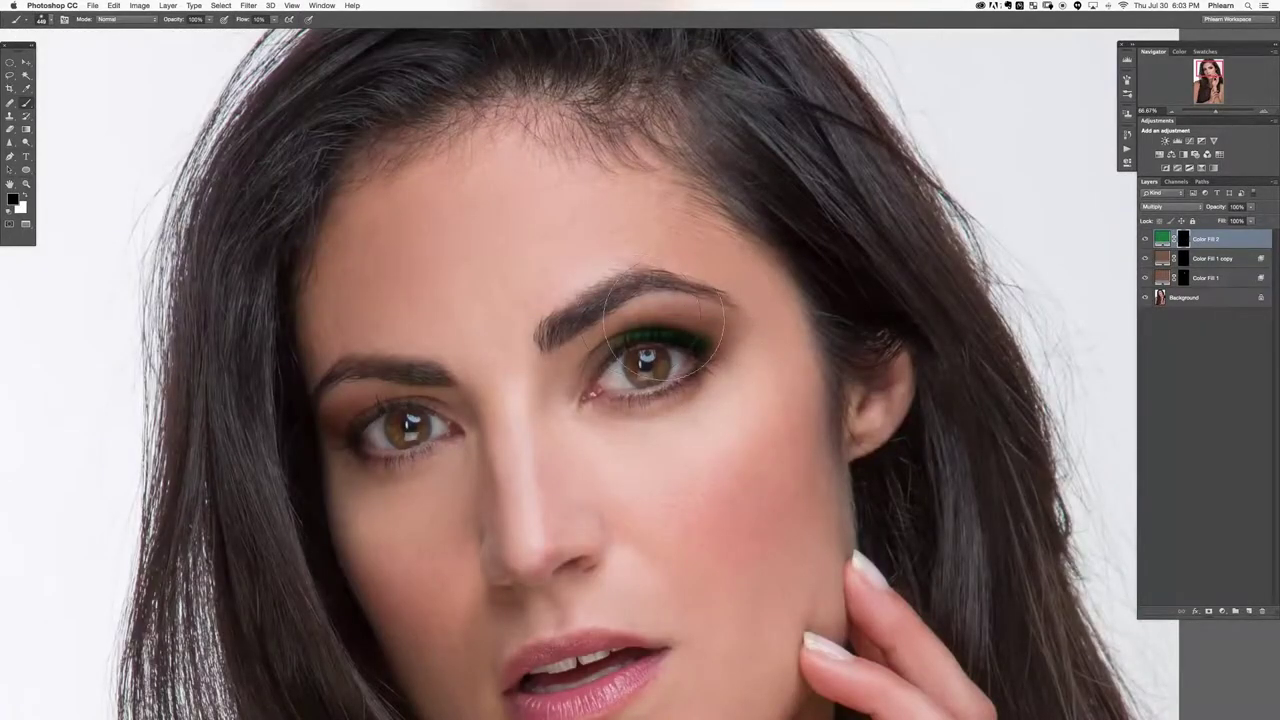
# Strengthen the green along the middle and outer upper lid with white, and soften its outer edge with black on the mask.
pyautogui.press('x')
pyautogui.moveTo(682, 339); pyautogui.dragTo(647, 339)
pyautogui.press('x')
pyautogui.moveTo(704, 340)
pyautogui.mouseDown()
pyautogui.moveTo(643, 340)
pyautogui.moveTo(703, 326)
pyautogui.mouseUp()
pyautogui.press('x')
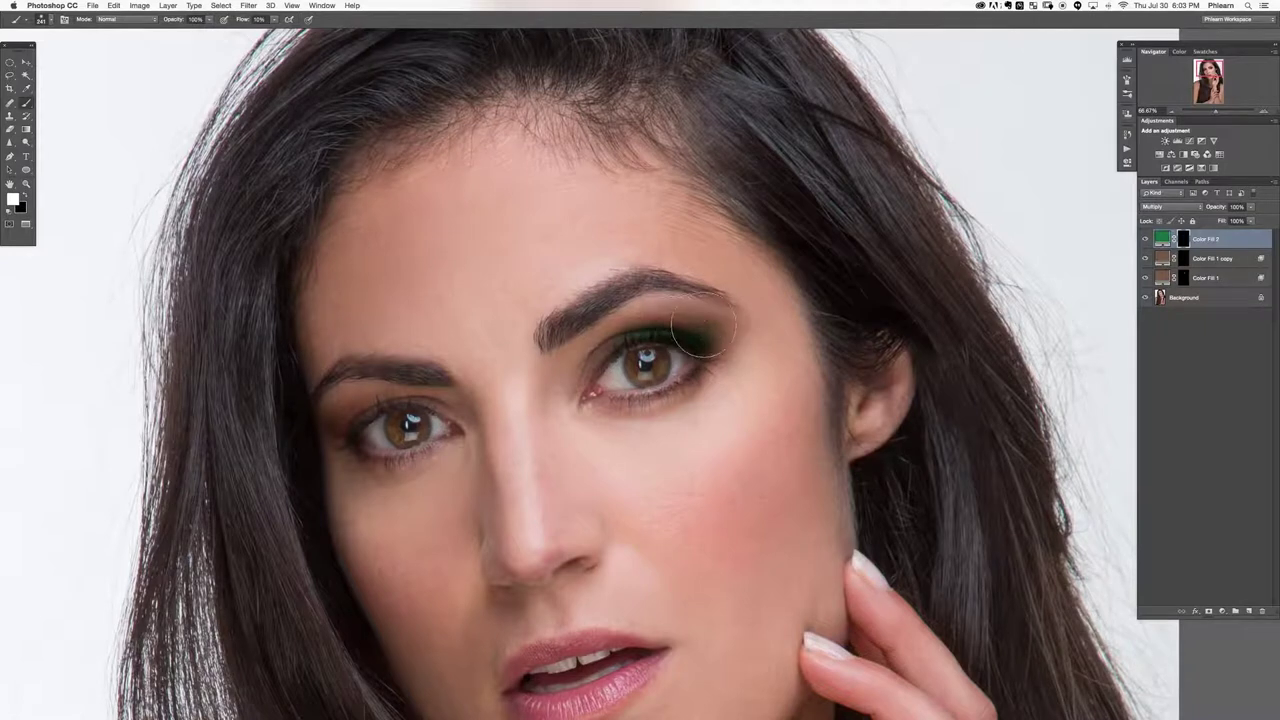
# Split the green fill's Blend If underlying-layer highlight slider to about 56 / 255 so the color fades over brighter skin.
pyautogui.press('super+minus')
pyautogui.press('super+minus')
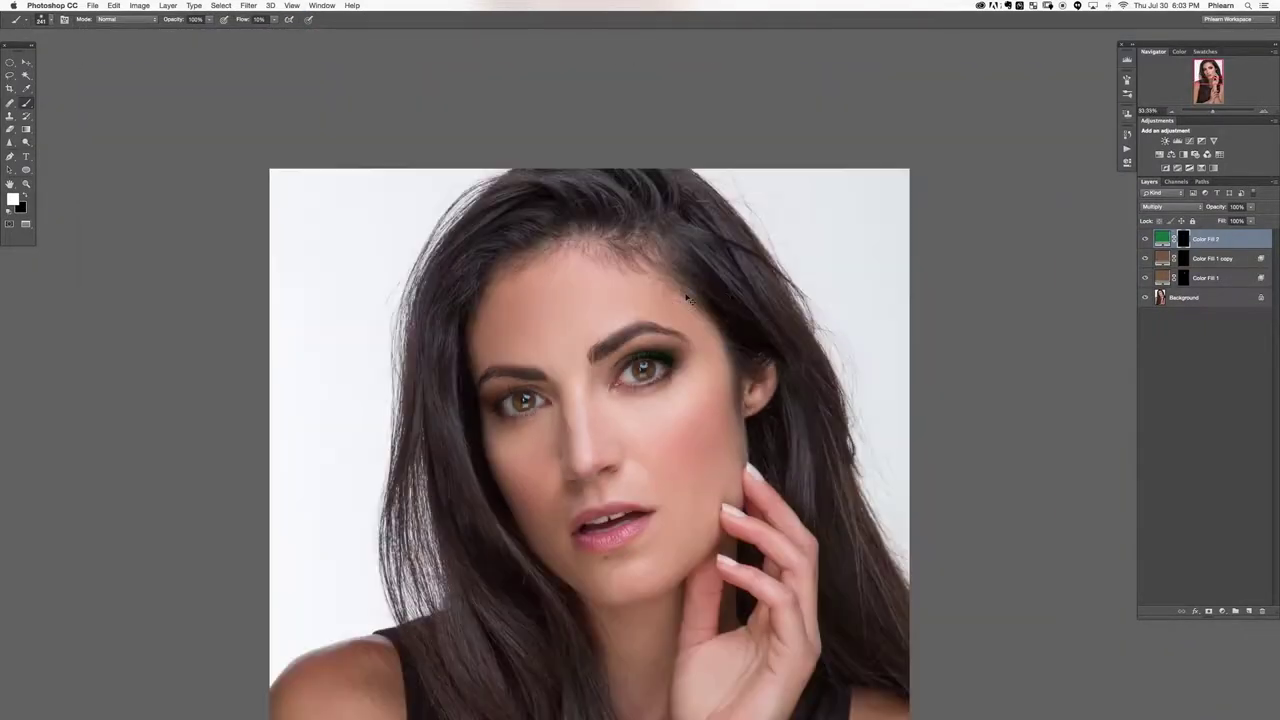
pyautogui.moveTo(724, 371); pyautogui.dragTo(658, 329)
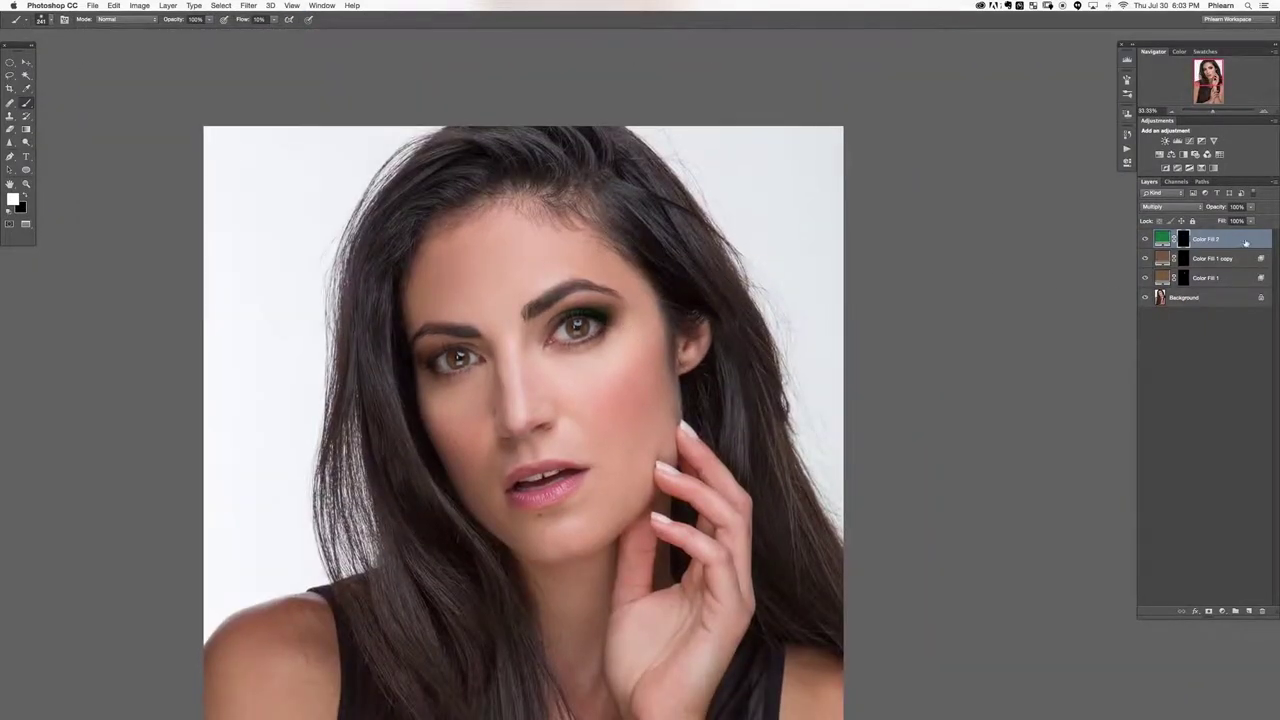
pyautogui.doubleClick(1245, 243)
pyautogui.moveTo(263, 300); pyautogui.dragTo(178, 303)
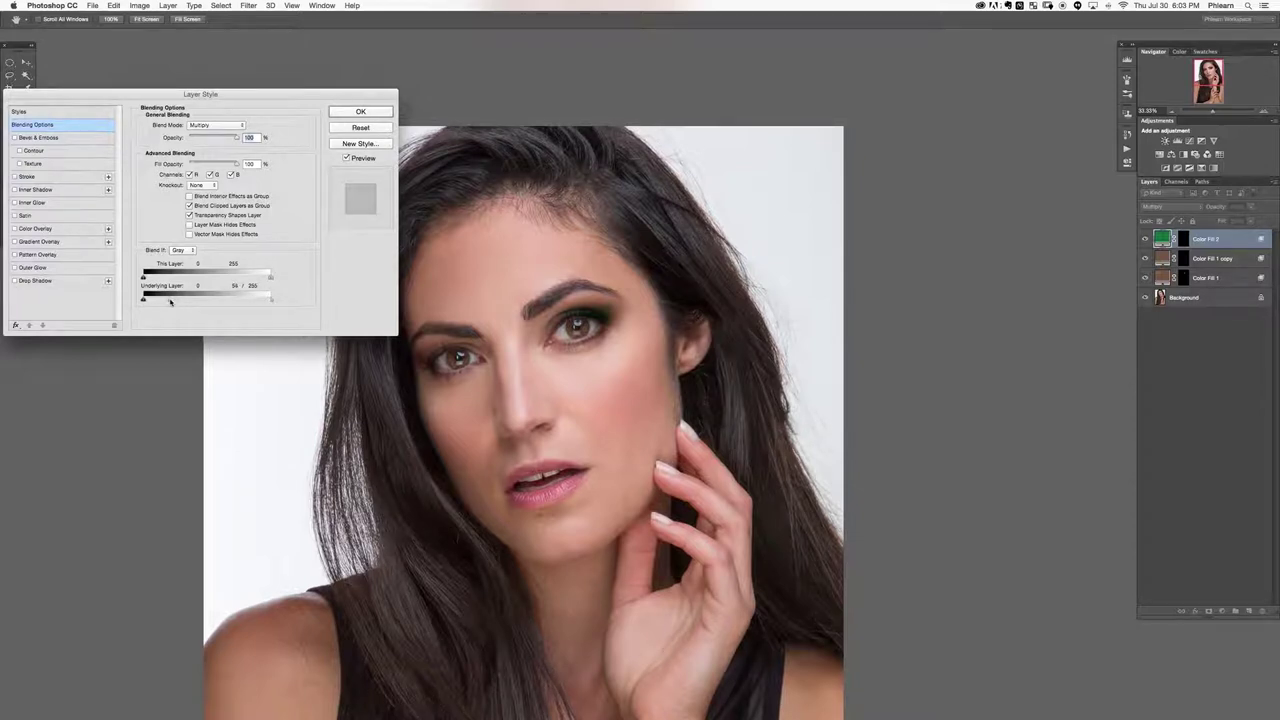
pyautogui.click(367, 124)
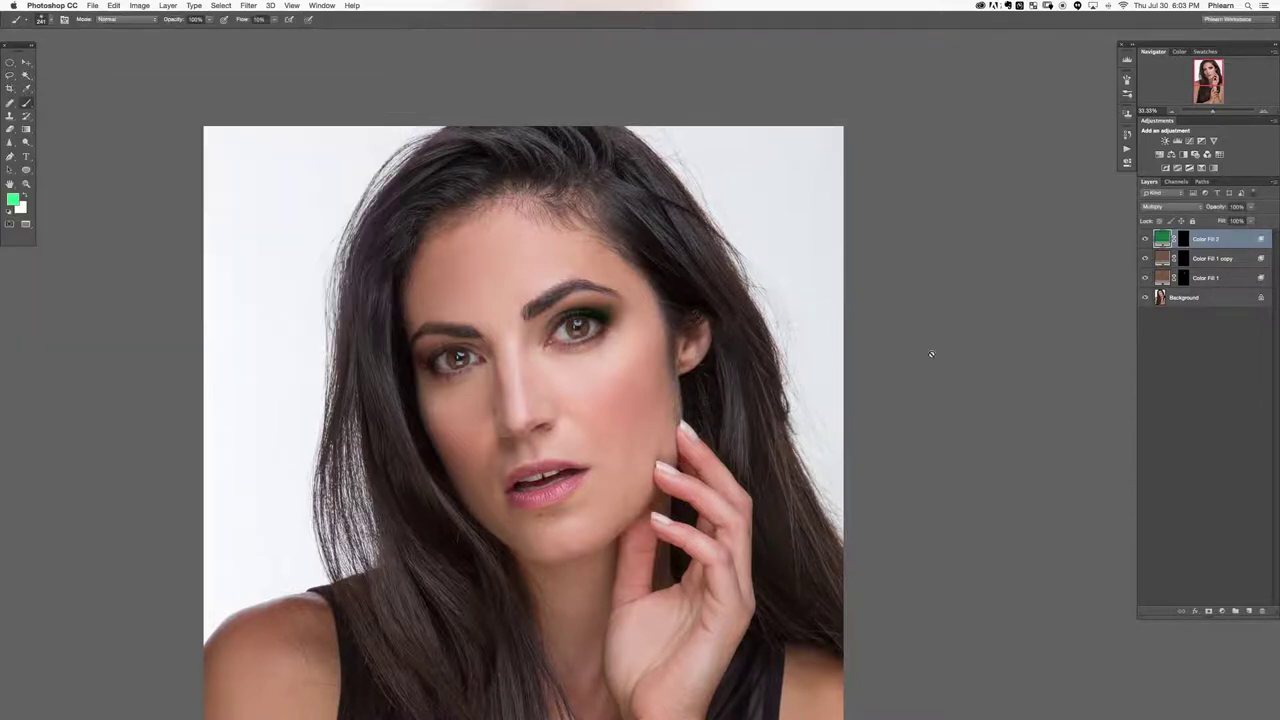
# Recolor the green fill, trying a dark red before choosing a saturated medium blue.
pyautogui.click(1146, 240)
pyautogui.doubleClick(1162, 241)
pyautogui.click(254, 256)
pyautogui.moveTo(256, 265); pyautogui.dragTo(256, 286)
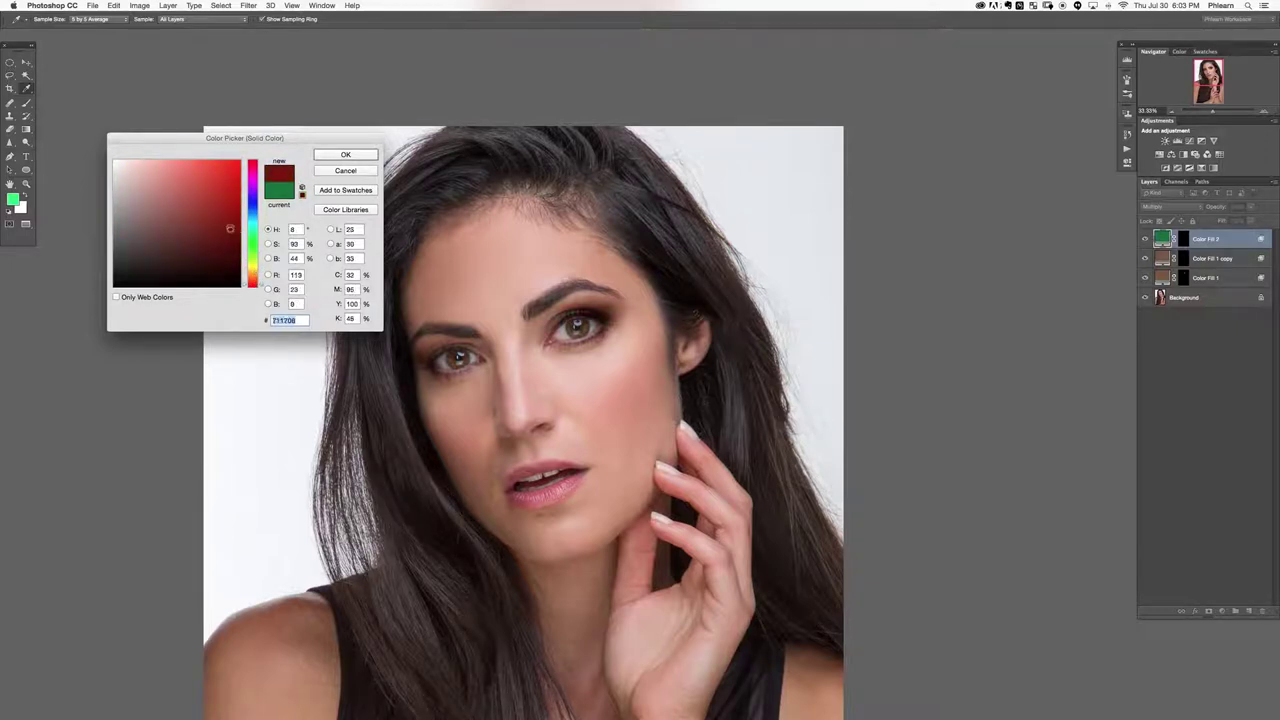
pyautogui.click(254, 199)
pyautogui.moveTo(254, 209)
pyautogui.mouseDown()
pyautogui.moveTo(237, 185)
pyautogui.moveTo(217, 201)
pyautogui.mouseUp()
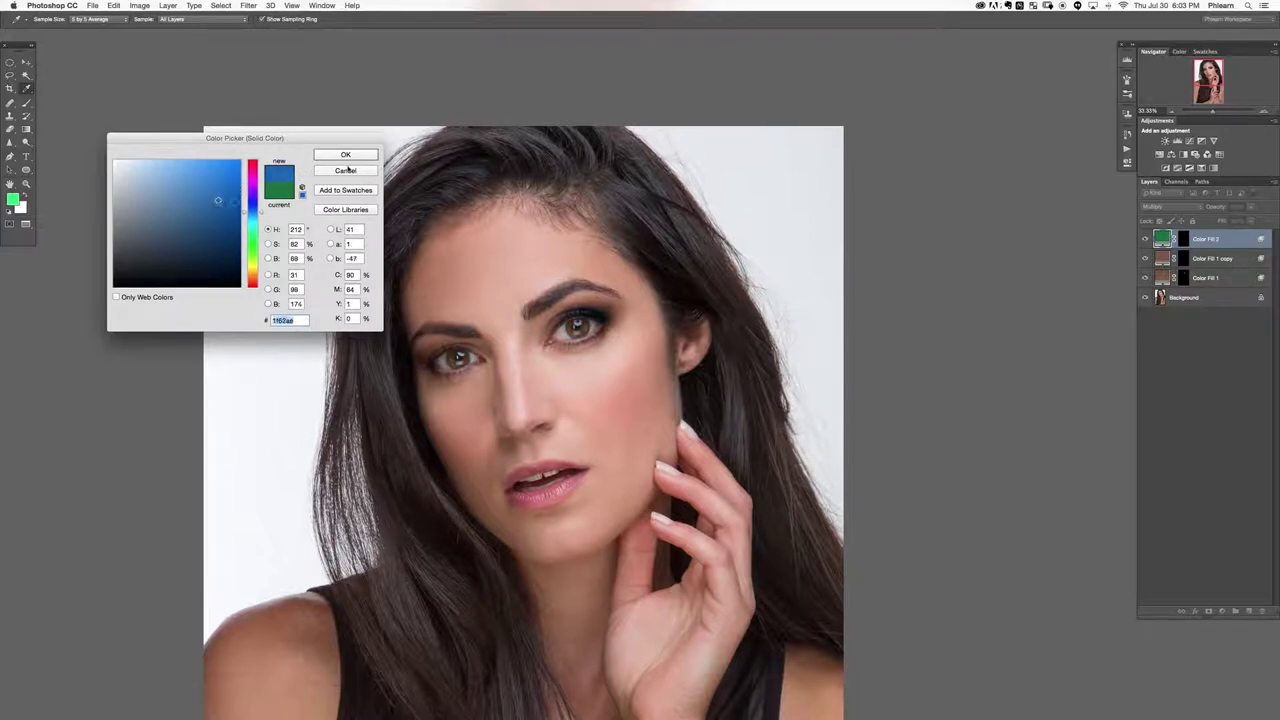
pyautogui.moveTo(217, 200); pyautogui.dragTo(243, 194)
pyautogui.click(363, 154)
# Compare the lid with and without the blue fill by toggling the layer's visibility.
pyautogui.click(1145, 240)
pyautogui.click(1145, 240)
pyautogui.click(1145, 240)
pyautogui.click(1145, 240)
pyautogui.click(1134, 234)
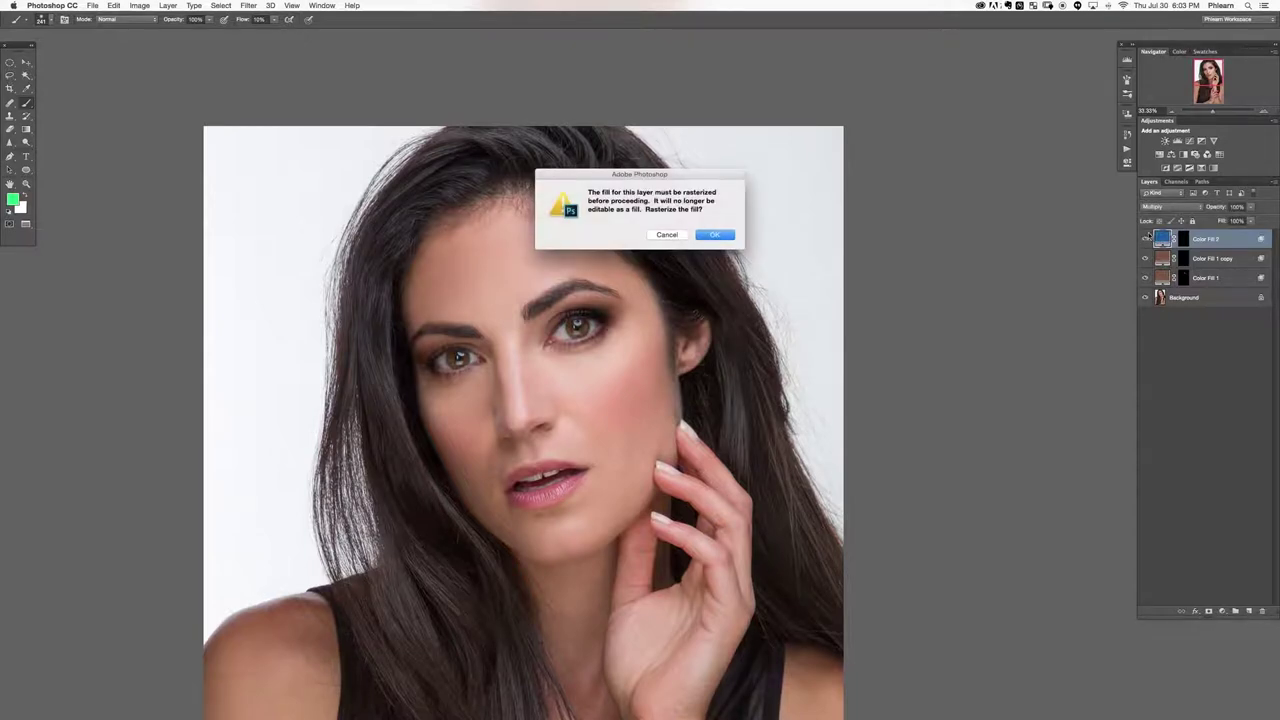
pyautogui.press('Escape')
pyautogui.click(1145, 240)
pyautogui.click(1145, 240)
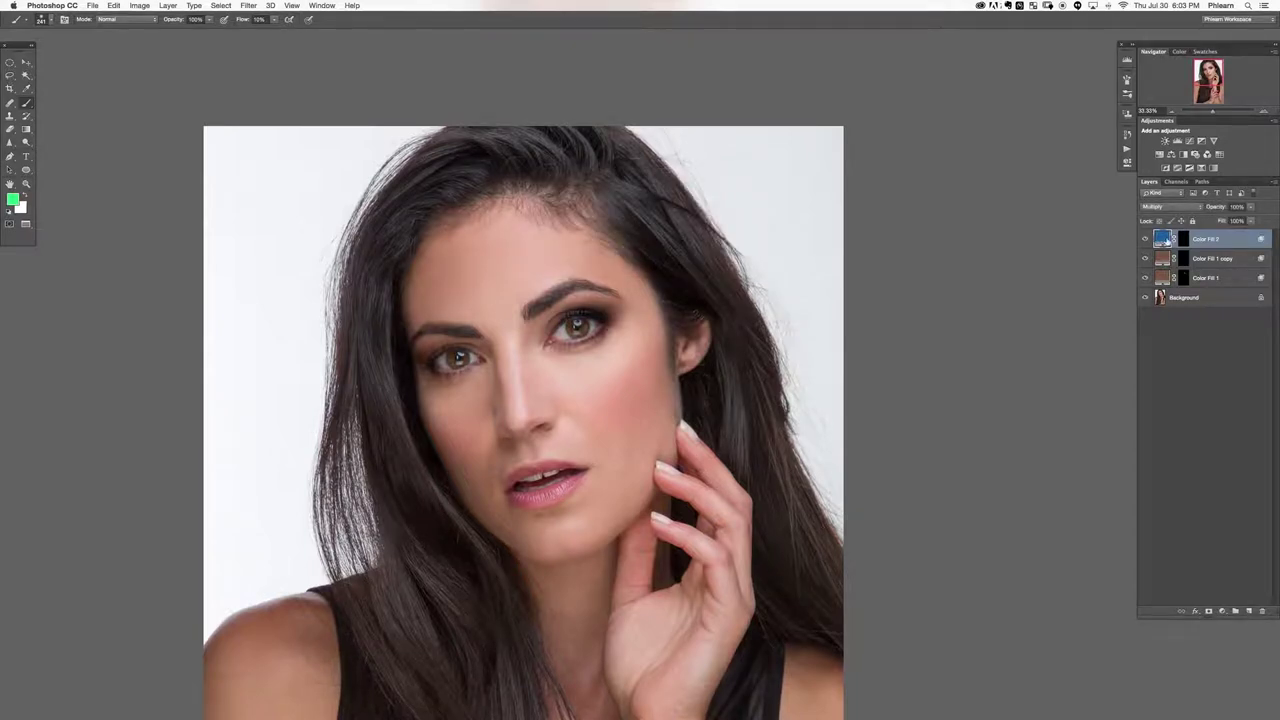
# Change the blue fill to the brighter blue #3382da.
pyautogui.doubleClick(1163, 240)
pyautogui.moveTo(212, 208); pyautogui.dragTo(210, 178)
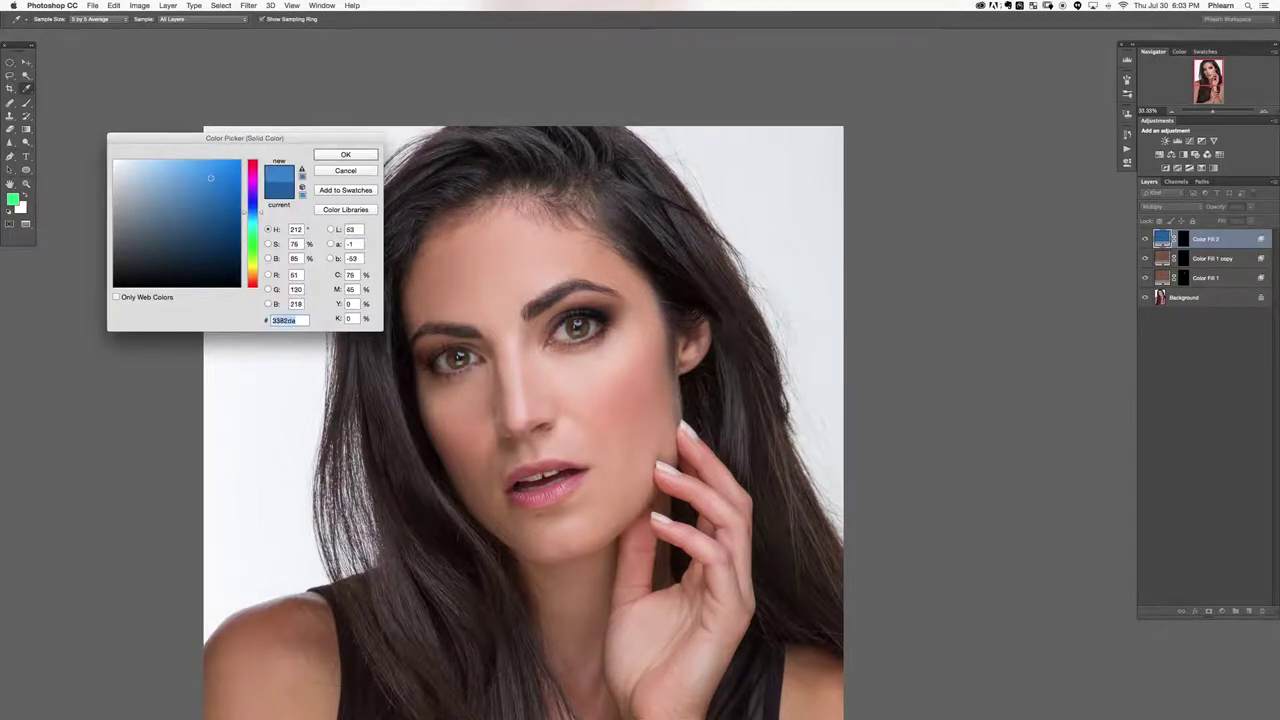
pyautogui.click(345, 156)
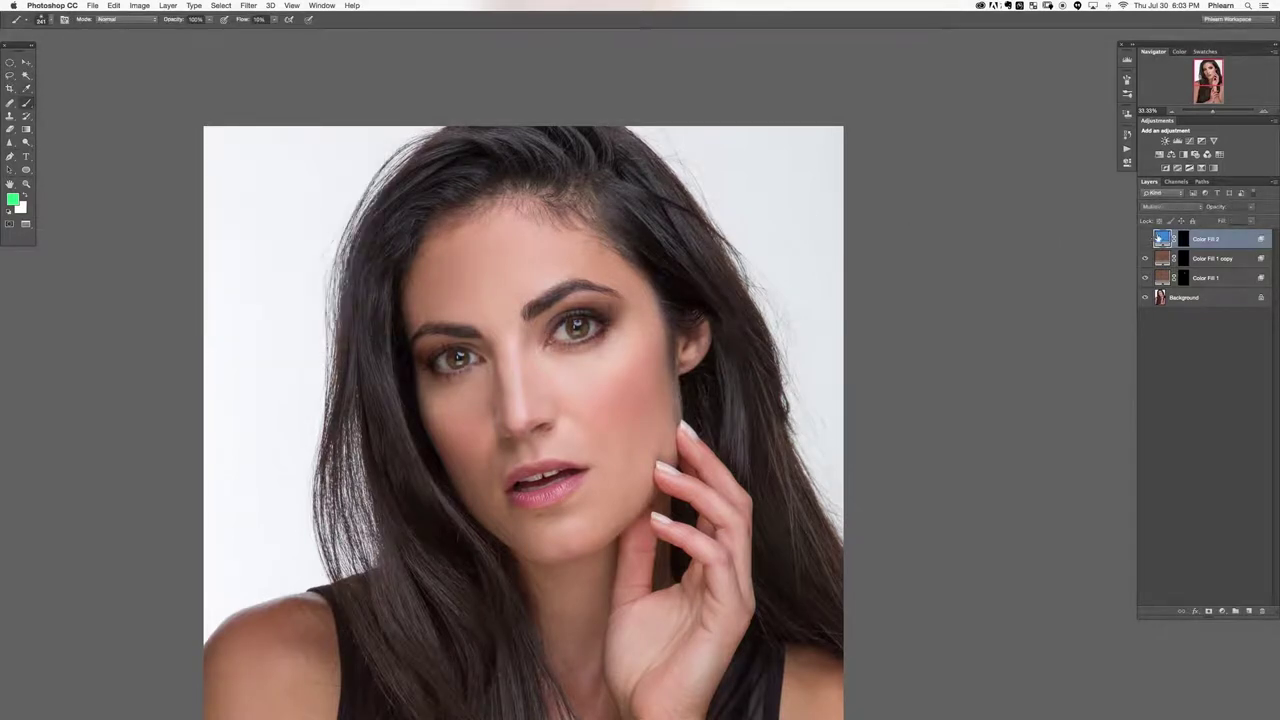
pyautogui.doubleClick(1162, 238)
pyautogui.press('Escape')
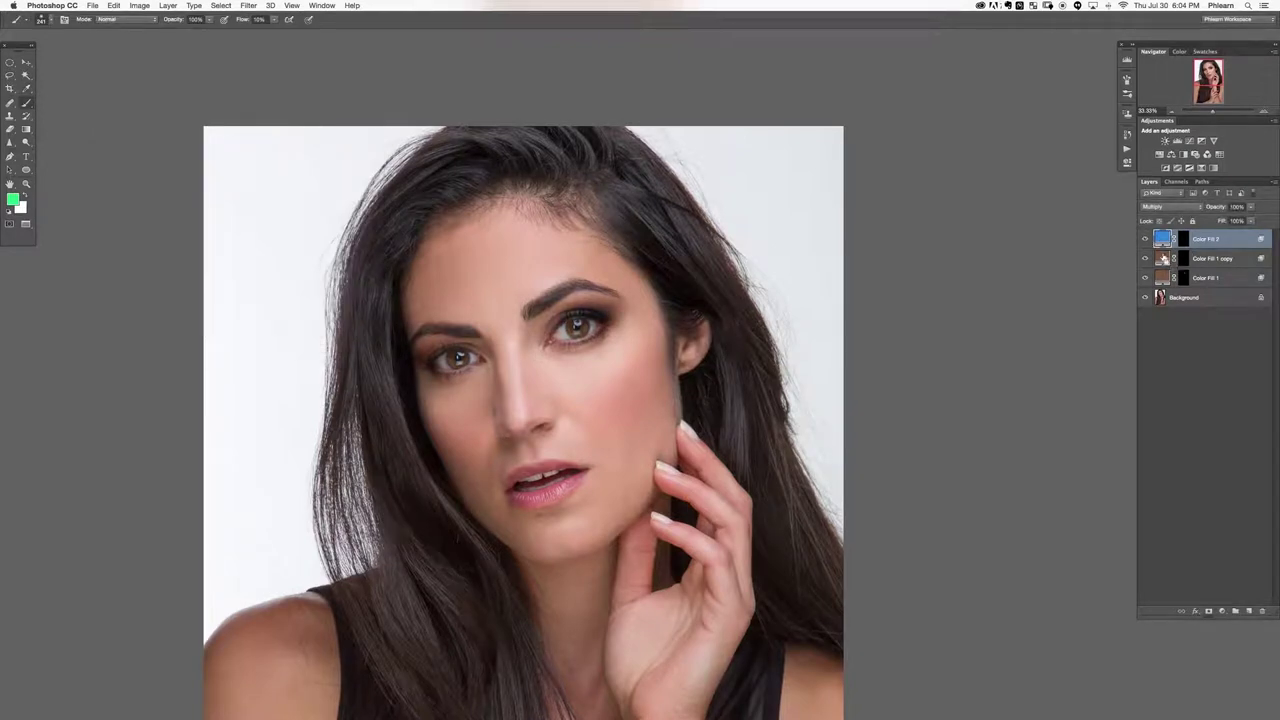
# Duplicate the blue fill layer and make the copy's mask black.
pyautogui.press('super+j')
pyautogui.press('d')
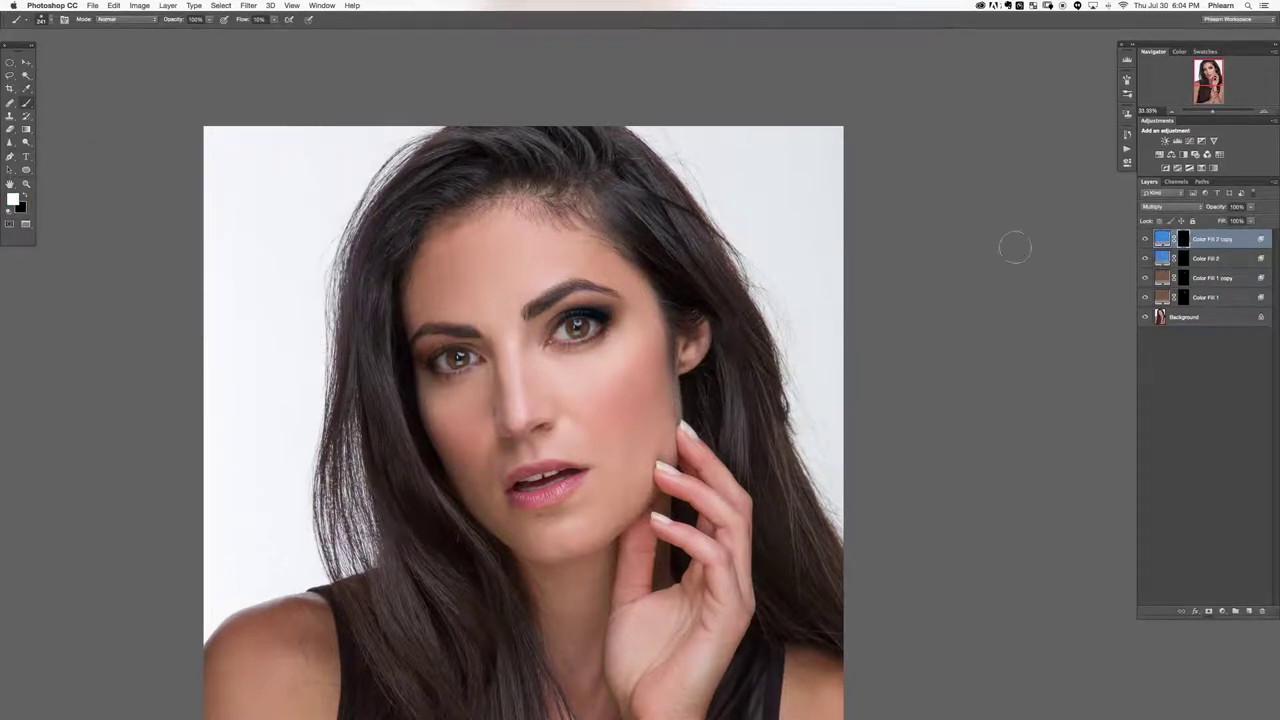
pyautogui.press('super+i')
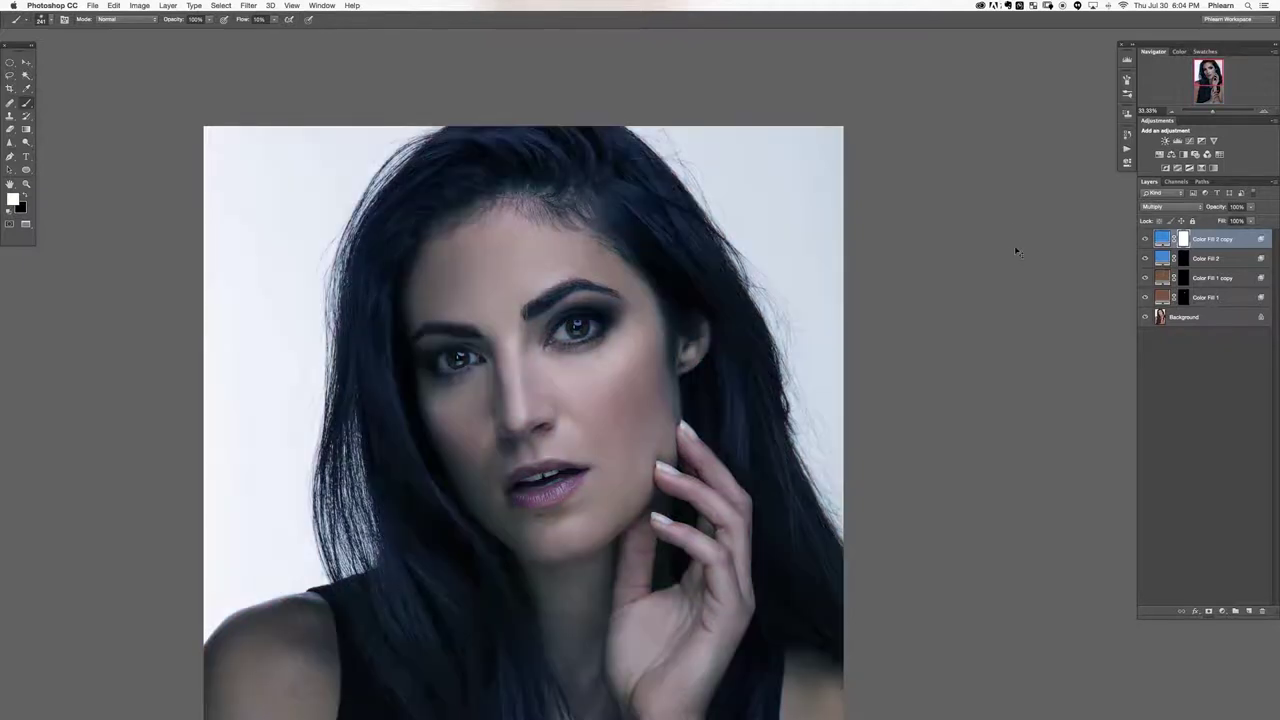
pyautogui.press('super+i')
# Paint white on the copy's mask along the whole upper lid of the model's right eye, from inner to outer corner.
pyautogui.press('super+1')
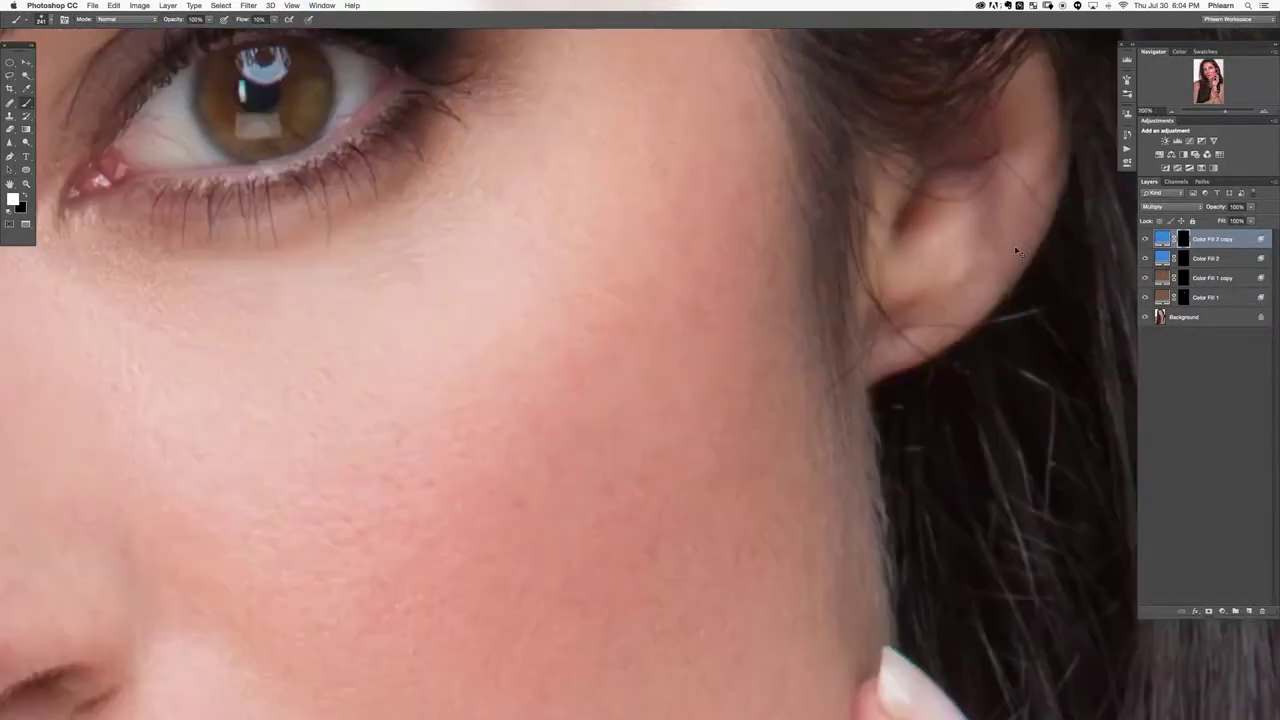
pyautogui.moveTo(341, 392); pyautogui.dragTo(830, 558)
pyautogui.moveTo(294, 383); pyautogui.dragTo(754, 394)
pyautogui.moveTo(399, 383)
pyautogui.mouseDown()
pyautogui.moveTo(370, 376)
pyautogui.moveTo(354, 510)
pyautogui.mouseUp()
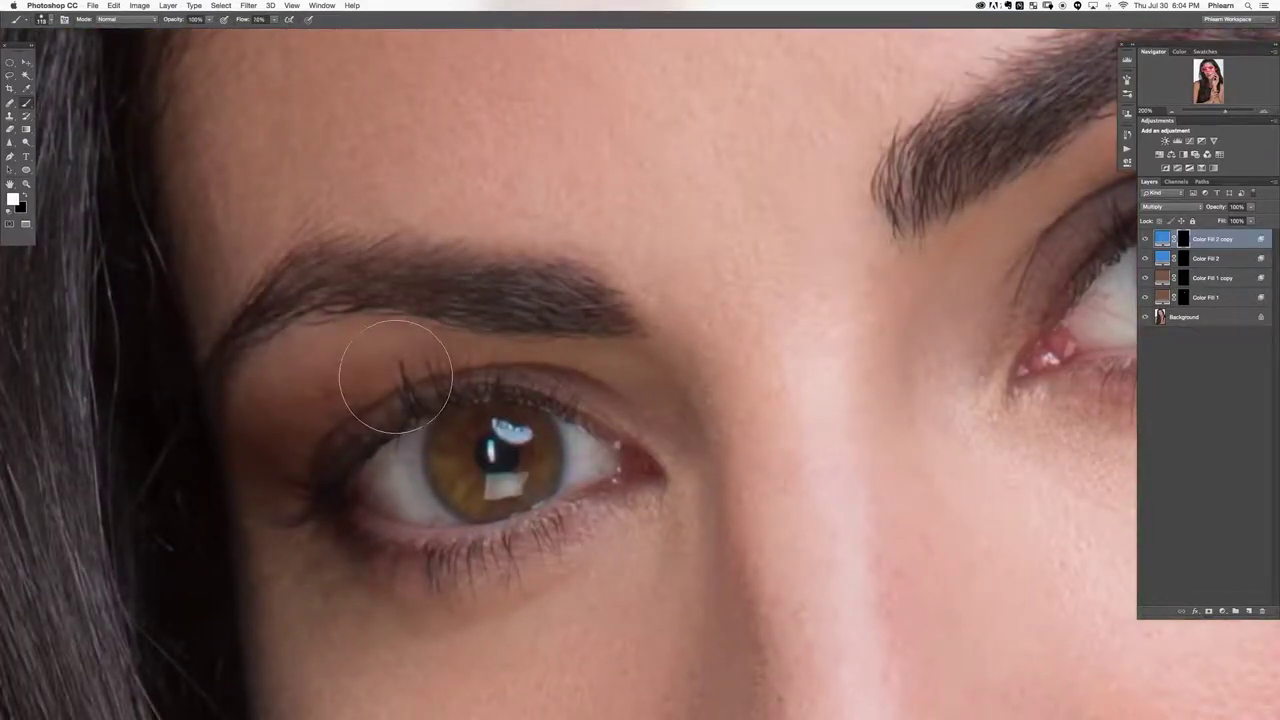
pyautogui.moveTo(428, 403)
pyautogui.mouseDown()
pyautogui.moveTo(353, 437)
pyautogui.moveTo(429, 383)
pyautogui.moveTo(384, 413)
pyautogui.moveTo(499, 378)
pyautogui.moveTo(446, 384)
pyautogui.moveTo(545, 371)
pyautogui.moveTo(600, 390)
pyautogui.moveTo(662, 439)
pyautogui.moveTo(476, 387)
pyautogui.moveTo(571, 393)
pyautogui.moveTo(634, 421)
pyautogui.moveTo(550, 396)
pyautogui.moveTo(456, 399)
pyautogui.moveTo(404, 408)
pyautogui.moveTo(333, 466)
pyautogui.moveTo(359, 418)
pyautogui.moveTo(315, 494)
pyautogui.moveTo(335, 460)
pyautogui.moveTo(415, 400)
pyautogui.moveTo(387, 414)
pyautogui.moveTo(353, 437)
pyautogui.moveTo(459, 384)
pyautogui.moveTo(516, 374)
pyautogui.mouseUp()
pyautogui.keyDown('ctrl'); pyautogui.keyDown('alt'); pyautogui.click(444, 405); pyautogui.keyUp('alt'); pyautogui.keyUp('ctrl')
pyautogui.moveTo(351, 363); pyautogui.dragTo(408, 298)
pyautogui.moveTo(323, 416)
pyautogui.mouseDown()
pyautogui.moveTo(299, 468)
pyautogui.moveTo(406, 392)
pyautogui.moveTo(366, 409)
pyautogui.moveTo(465, 374)
pyautogui.moveTo(458, 383)
pyautogui.moveTo(559, 381)
pyautogui.moveTo(371, 395)
pyautogui.moveTo(297, 443)
pyautogui.moveTo(308, 475)
pyautogui.mouseUp()
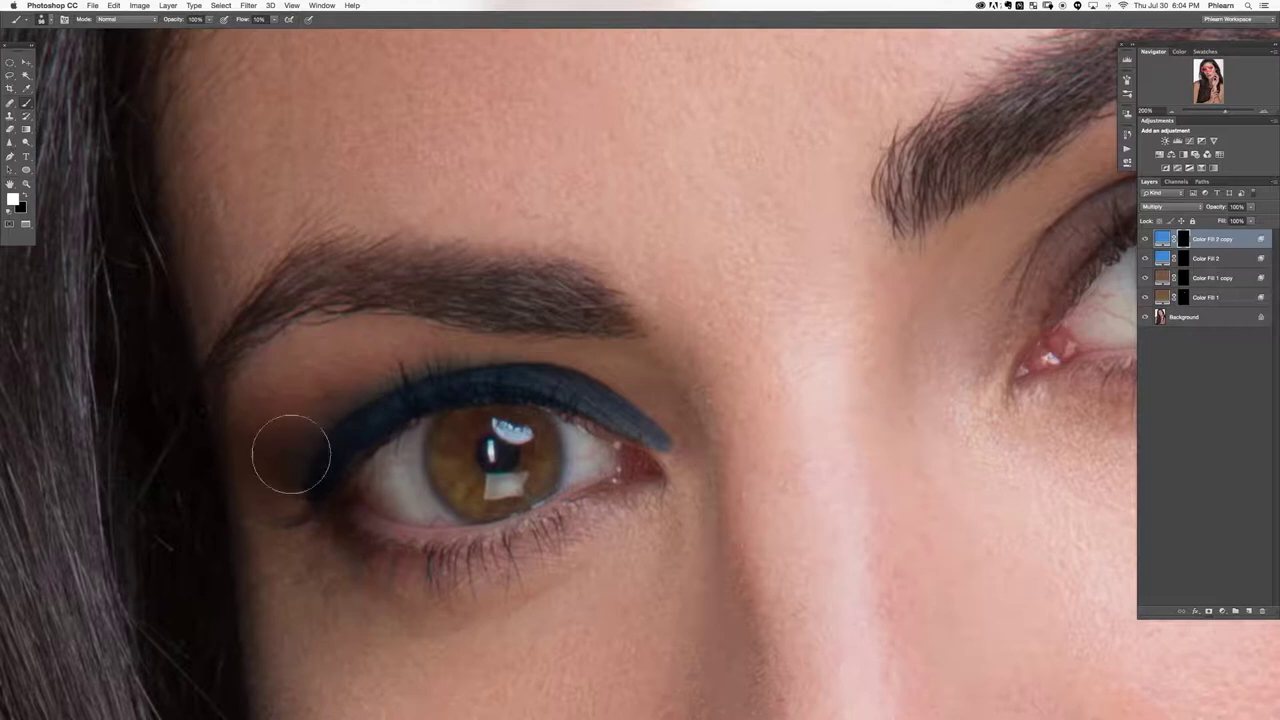
pyautogui.moveTo(393, 391)
pyautogui.mouseDown()
pyautogui.moveTo(471, 380)
pyautogui.moveTo(418, 383)
pyautogui.moveTo(436, 373)
pyautogui.mouseUp()
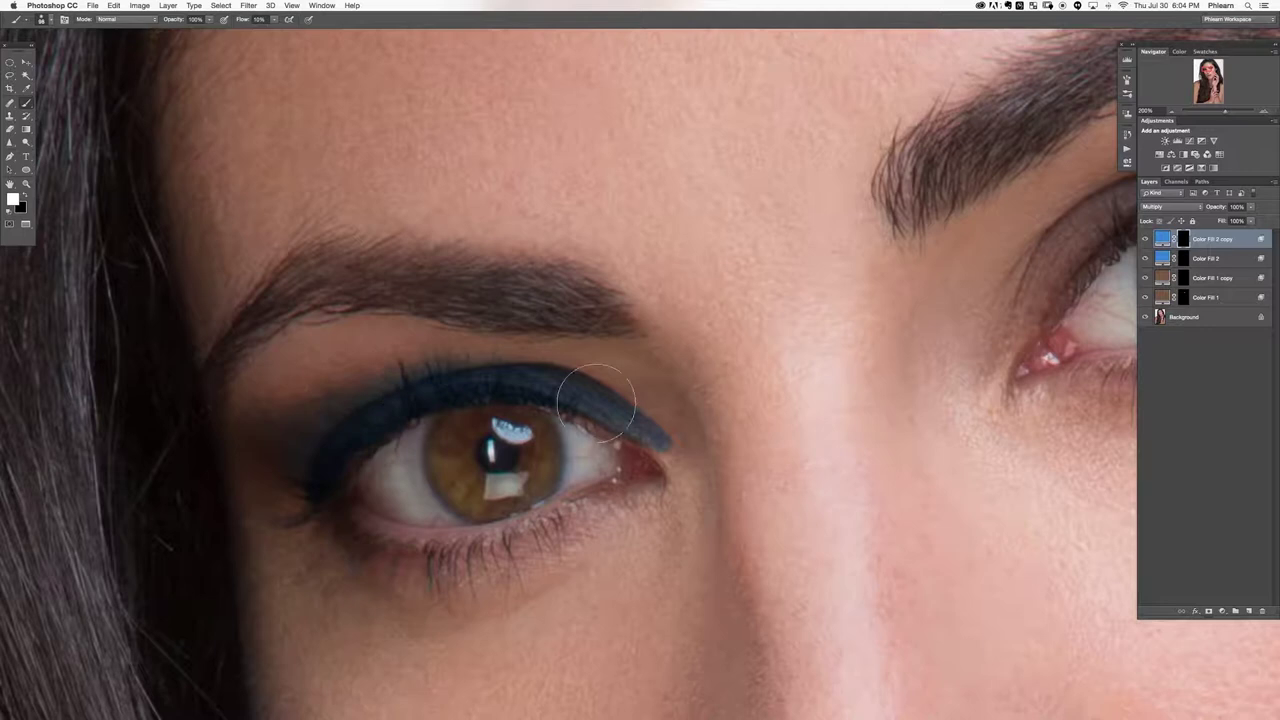
# Soften the blue lid color on the model's right eye with black paint on the mask, using a progressively larger brush.
pyautogui.press('super+minus')
pyautogui.press('super+minus')
pyautogui.press('super+plus')
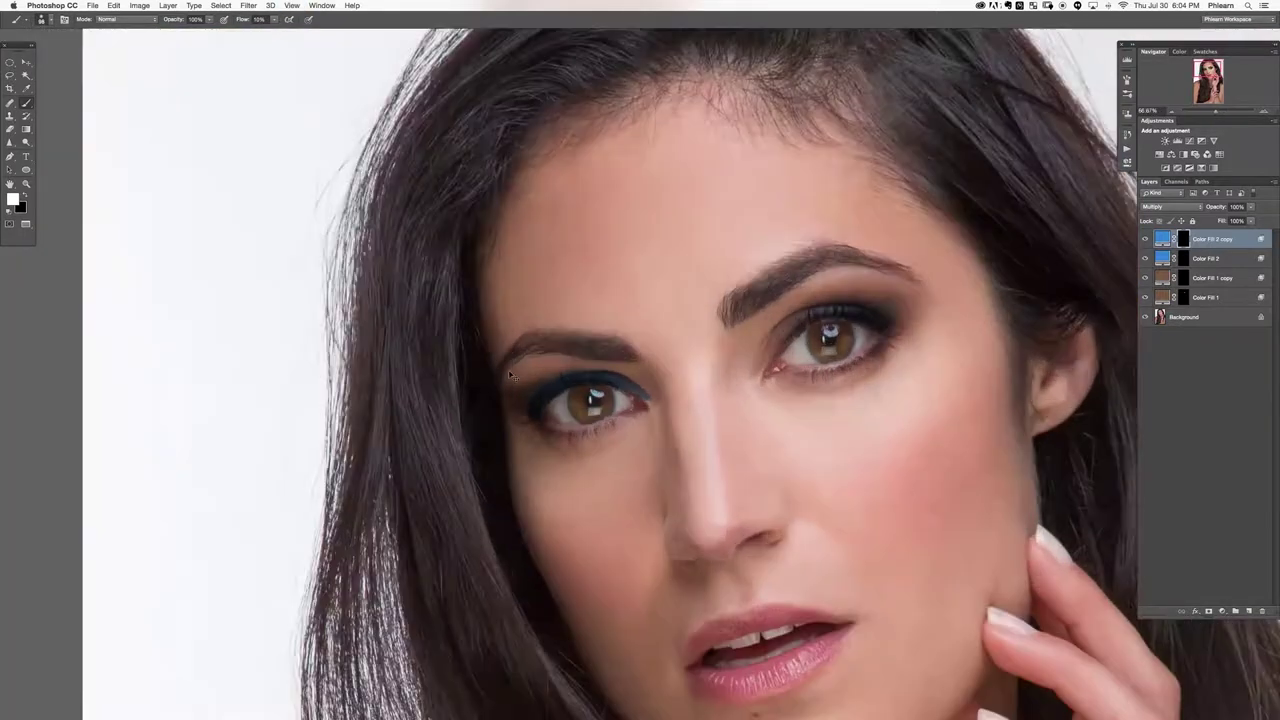
pyautogui.press('x')
pyautogui.moveTo(527, 367)
pyautogui.mouseDown()
pyautogui.moveTo(533, 303)
pyautogui.moveTo(558, 300)
pyautogui.moveTo(582, 364)
pyautogui.moveTo(532, 366)
pyautogui.moveTo(597, 343)
pyautogui.mouseUp()
pyautogui.press(']')
pyautogui.press(']')
pyautogui.press(']')
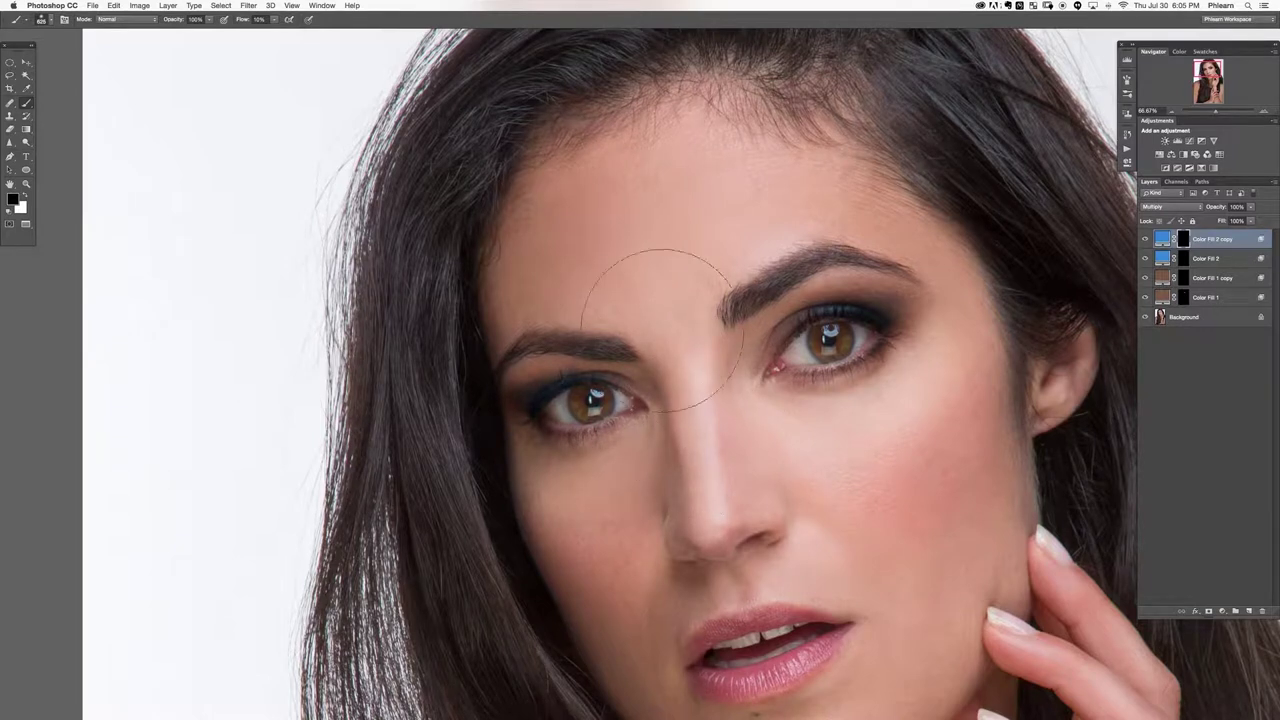
# Compare the eye makeup across the full face, toggling the copied blue fill's visibility.
pyautogui.press('super+minus')
pyautogui.press('super+minus')
pyautogui.press('super+minus')
pyautogui.hscroll(2, 594, 412)
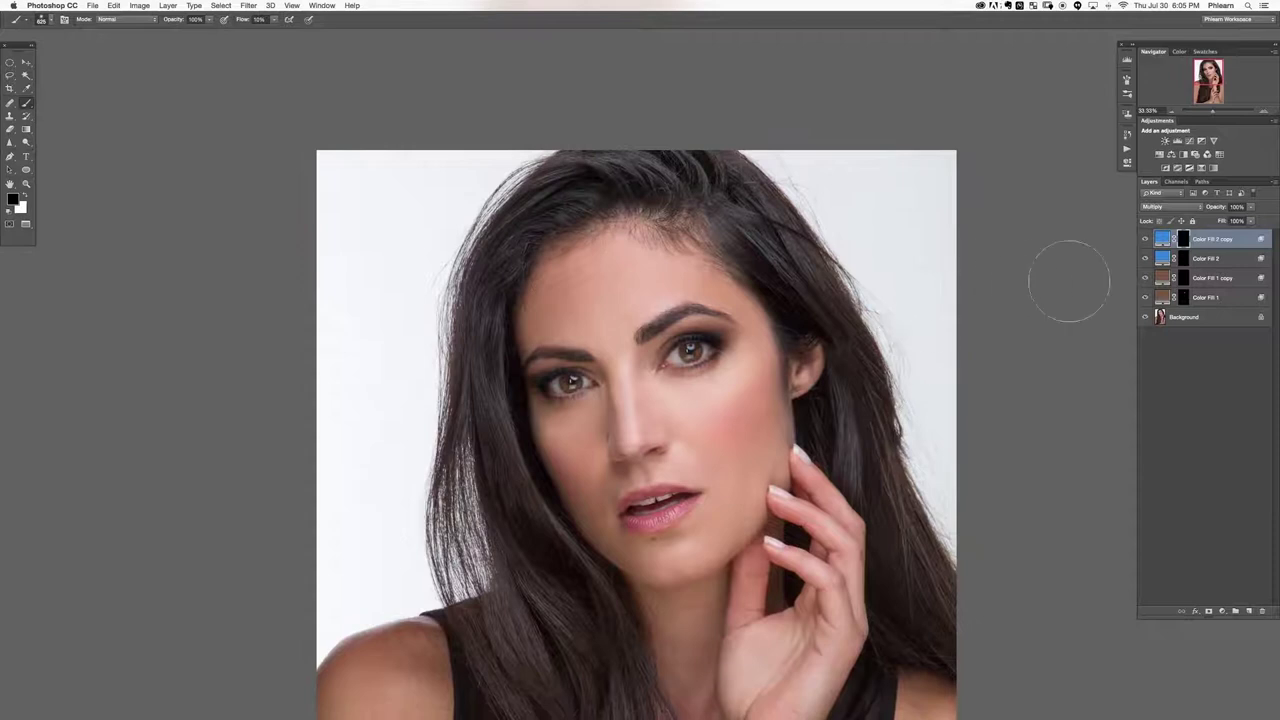
pyautogui.press('x')
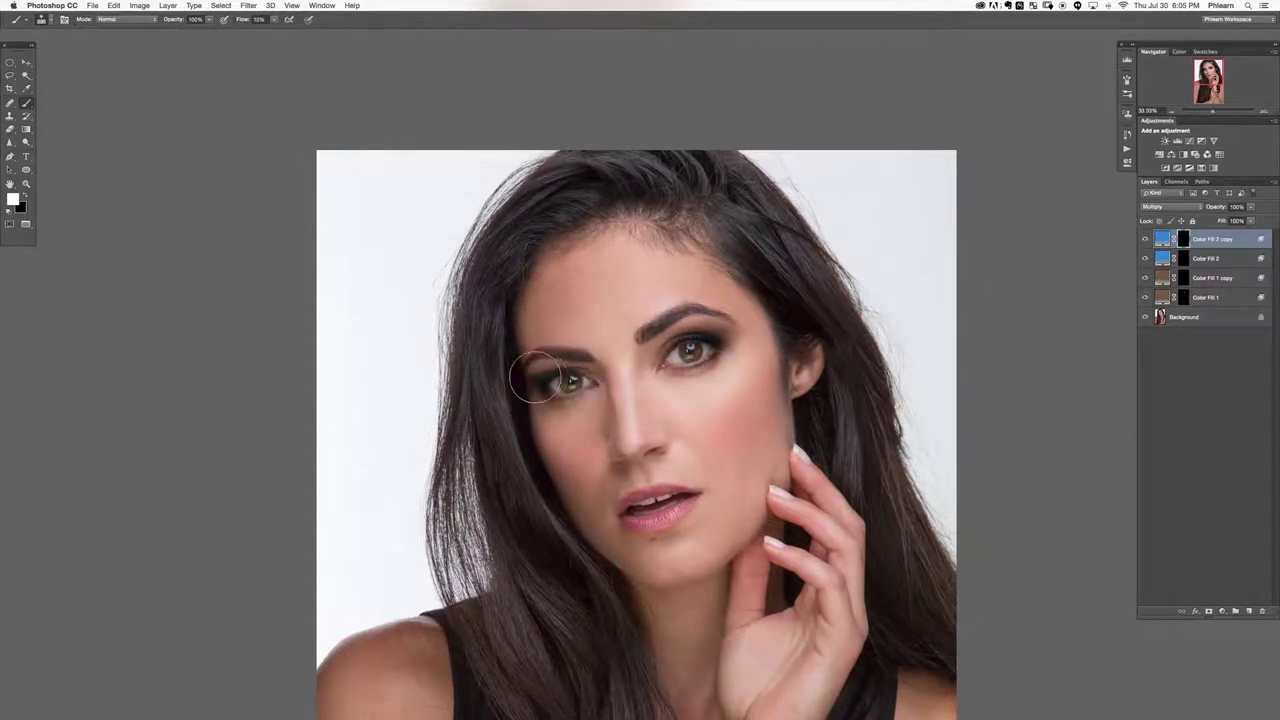
pyautogui.press('x')
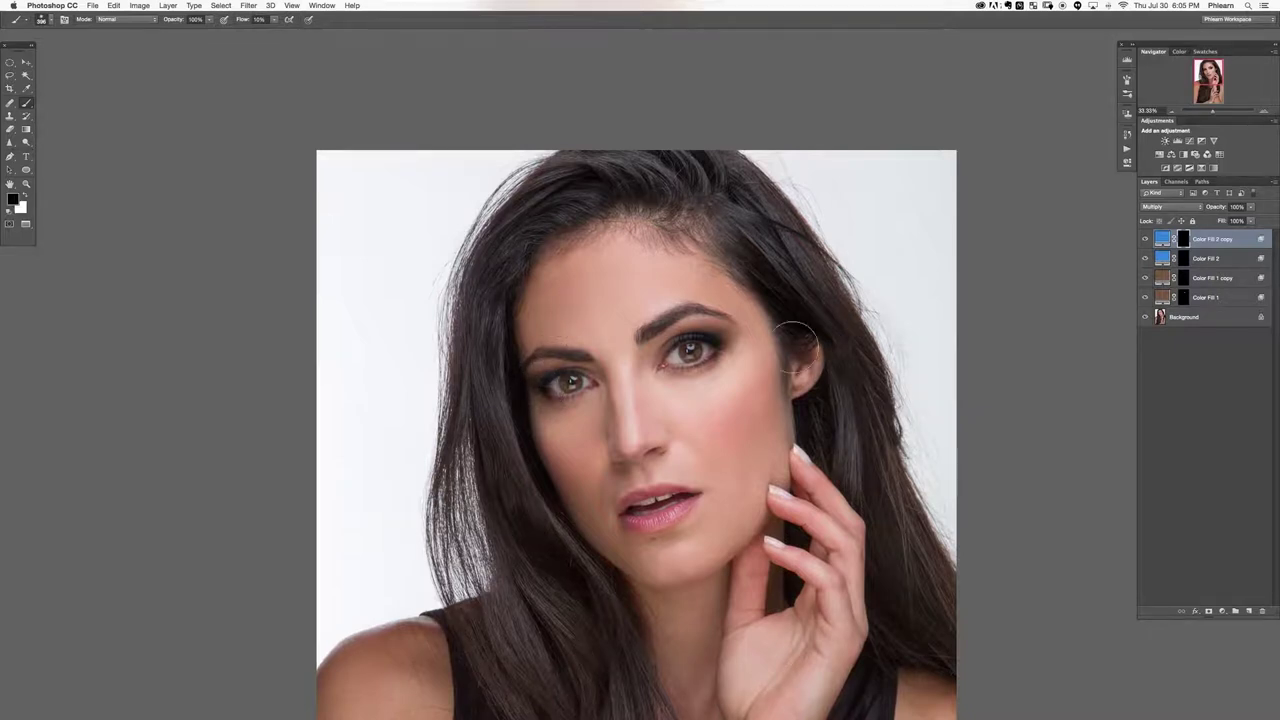
pyautogui.click(1145, 240)
pyautogui.click(1145, 240)
pyautogui.click(1145, 240)
pyautogui.click(1145, 240)
pyautogui.moveTo(701, 577); pyautogui.dragTo(669, 567)
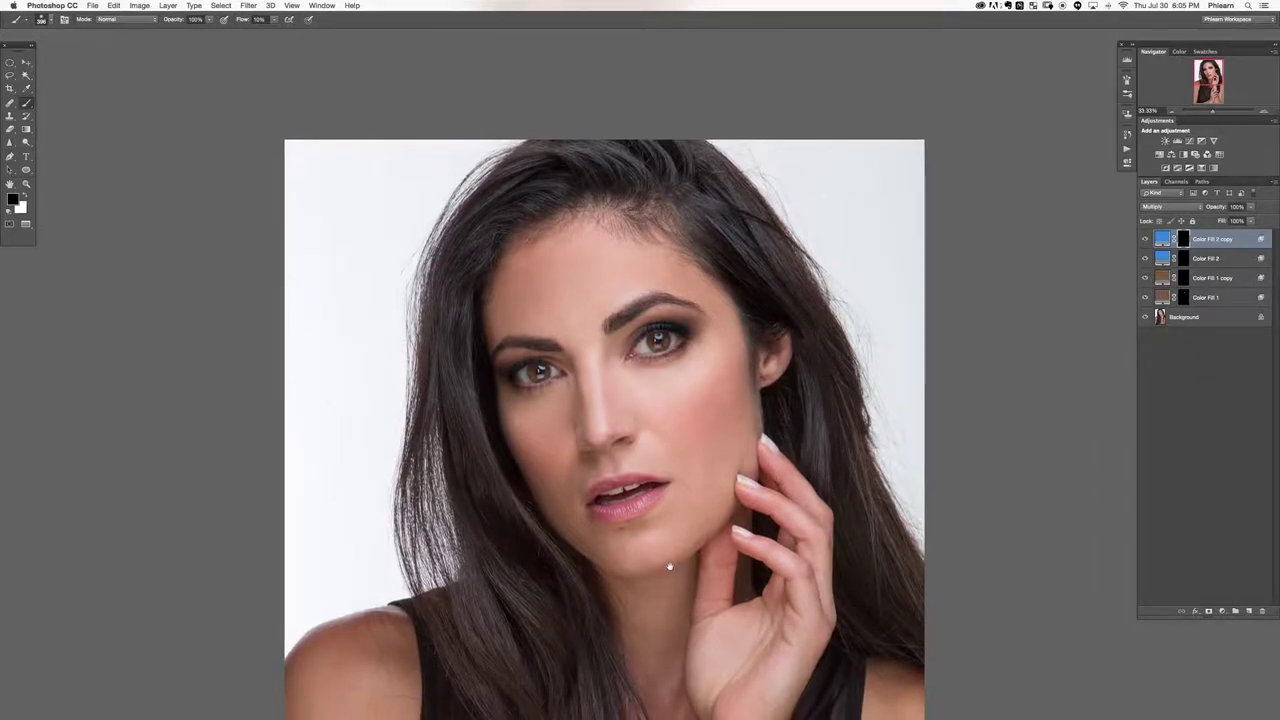
# Add a yellow Solid Color fill layer above the blue fills.
pyautogui.scroll(5, 622, 525)
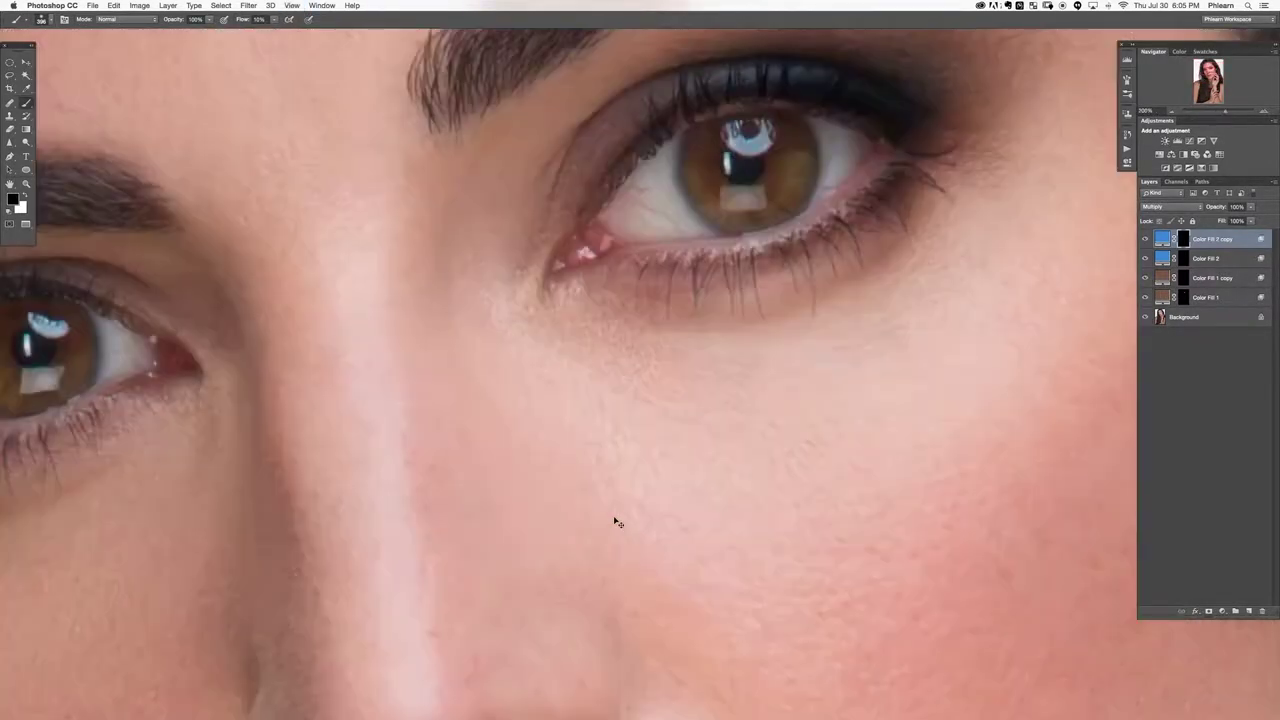
pyautogui.scroll(5, 617, 522)
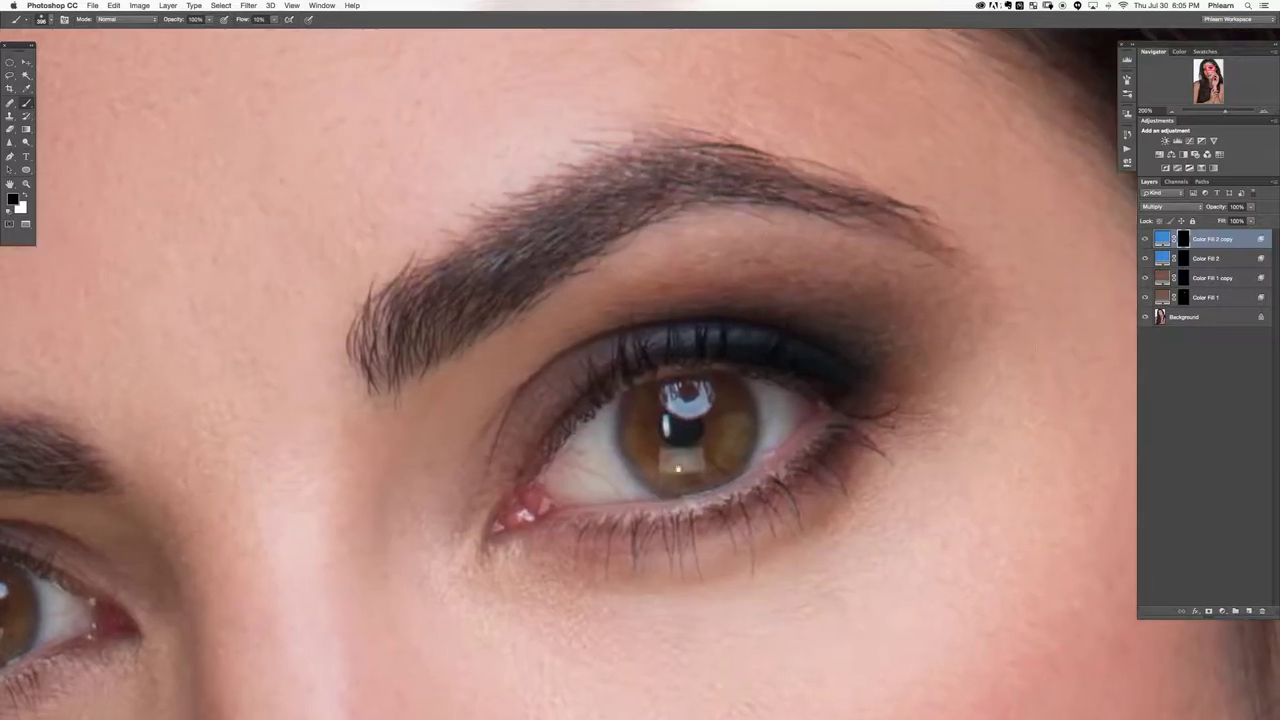
pyautogui.click(1225, 612)
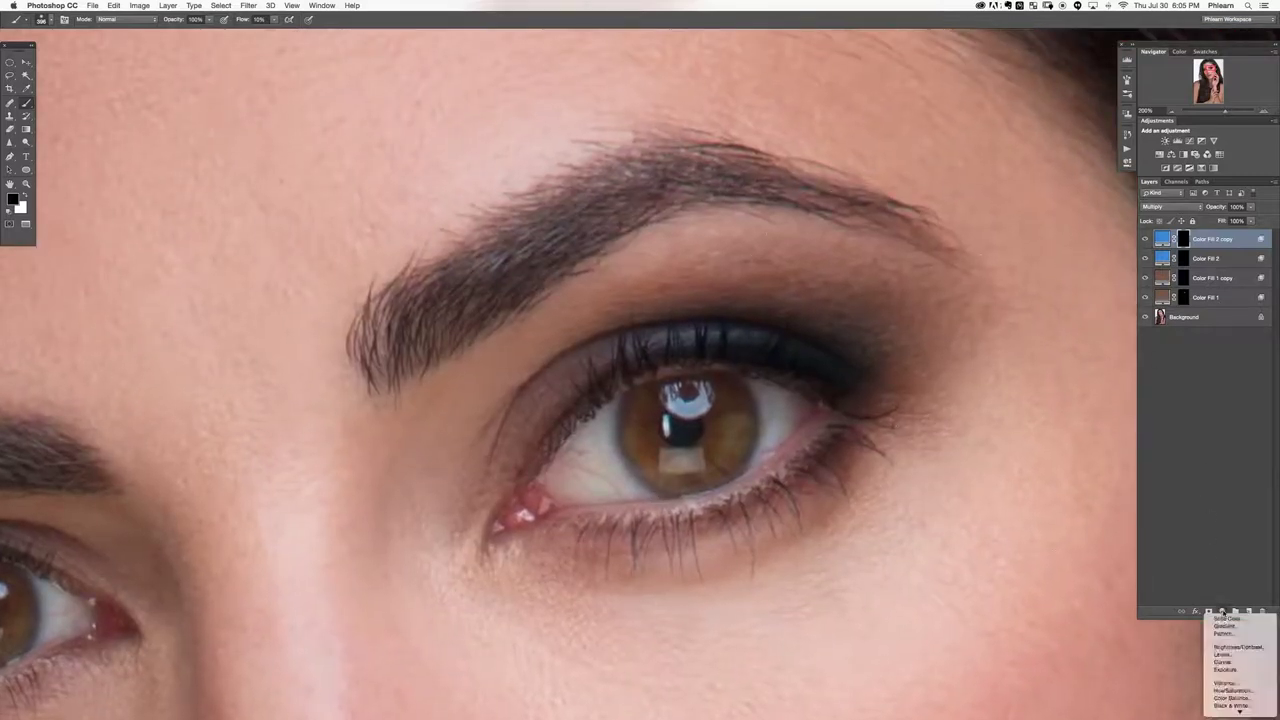
pyautogui.click(1226, 620)
pyautogui.moveTo(253, 275); pyautogui.dragTo(253, 266)
pyautogui.click(208, 164)
pyautogui.click(256, 272)
pyautogui.click(323, 157)
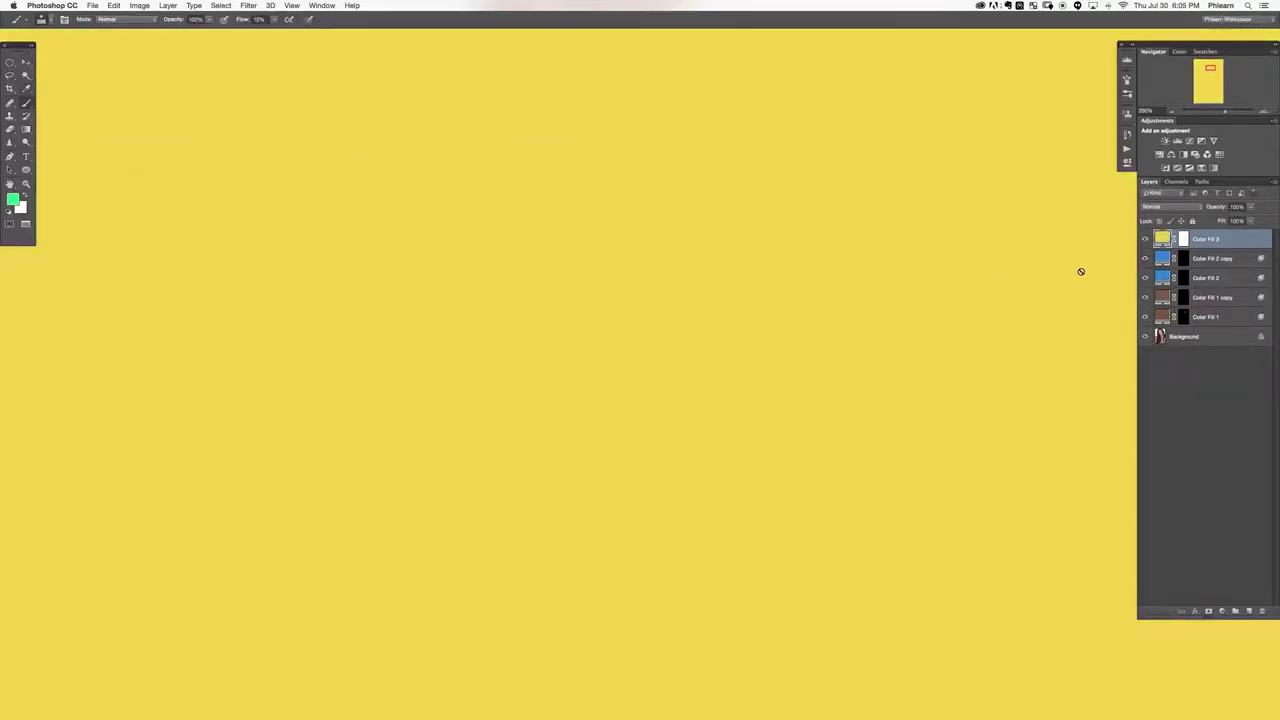
# Set the yellow fill layer's blend mode to Color Dodge.
pyautogui.click(1178, 207)
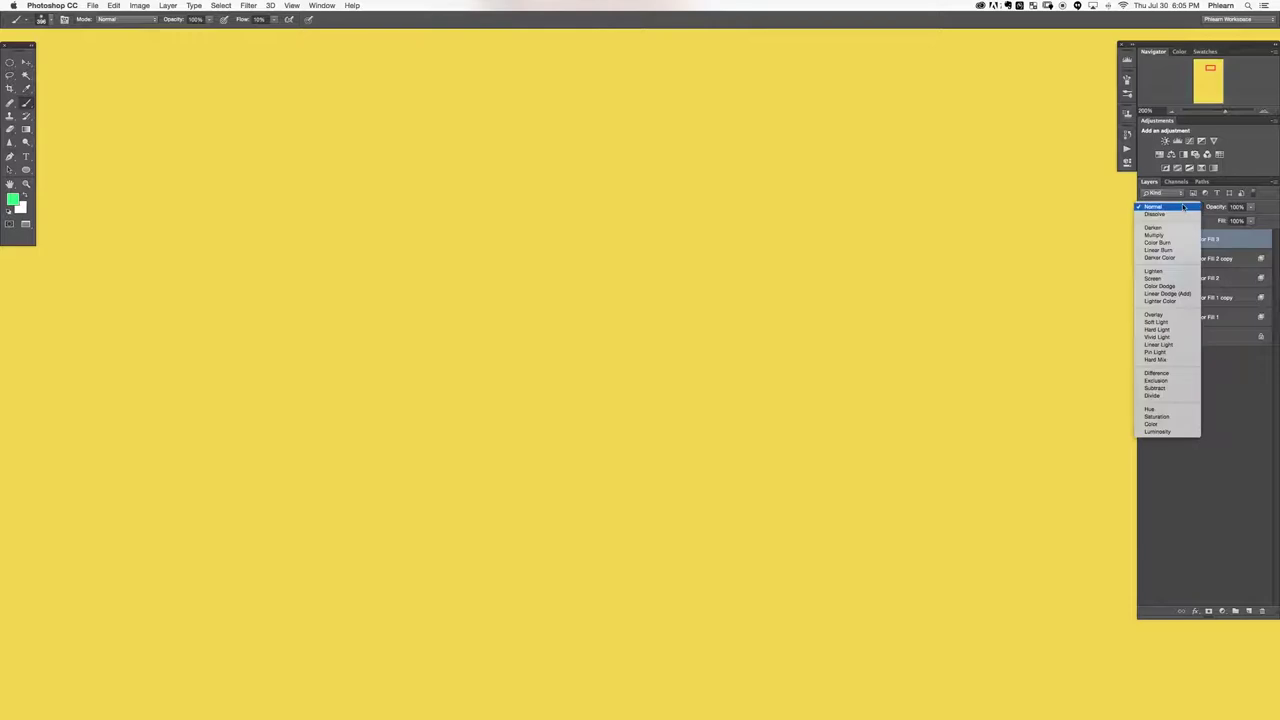
pyautogui.click(1170, 286)
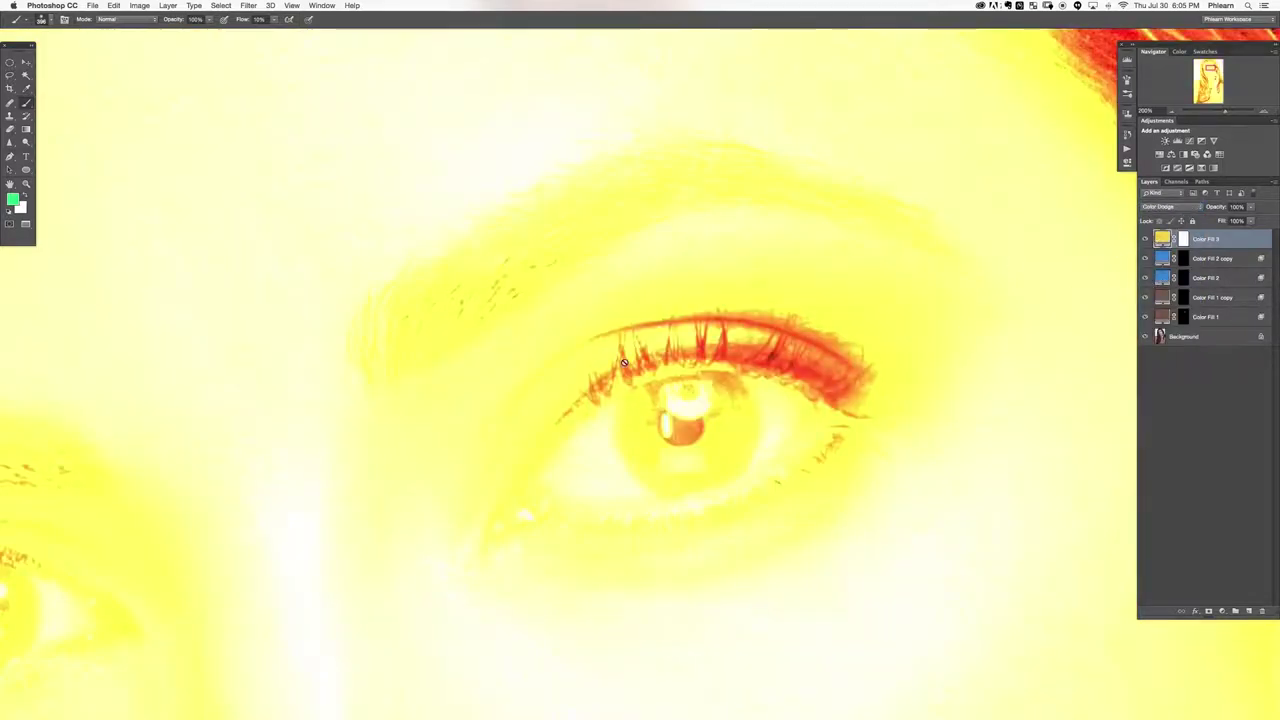
pyautogui.moveTo(476, 484); pyautogui.dragTo(582, 414)
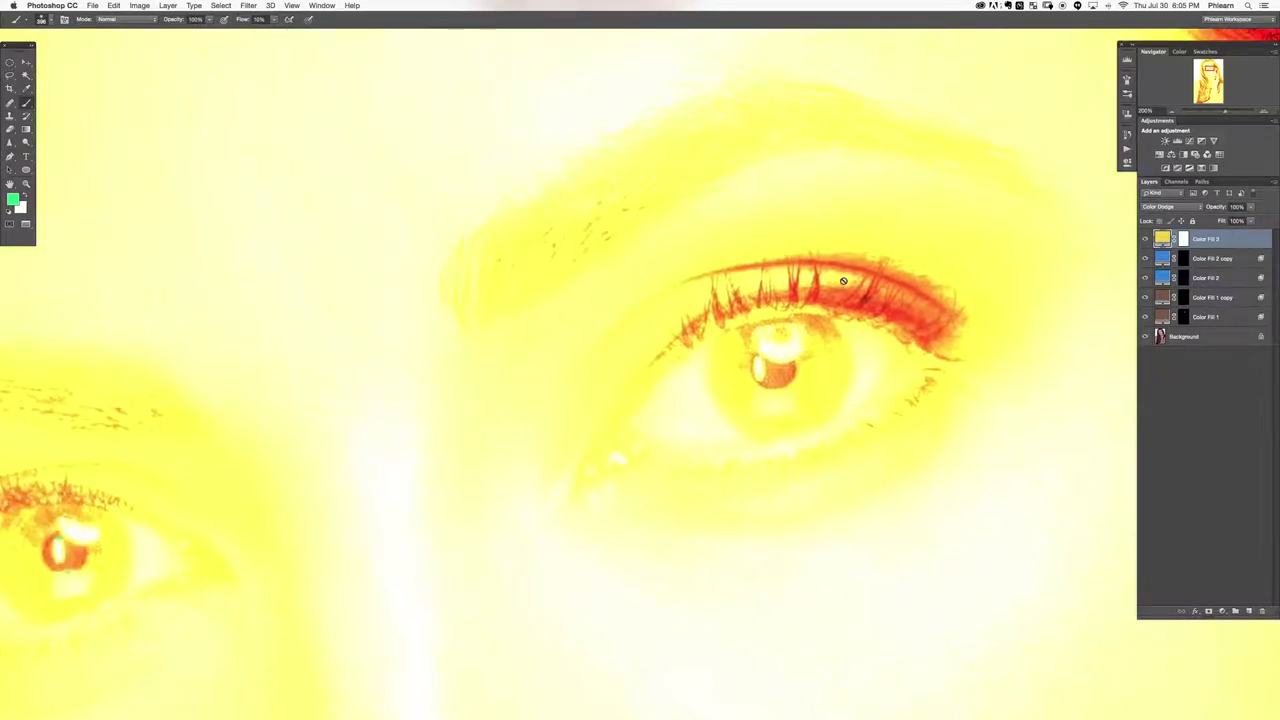
# Fade the yellow fill out of the dark tones with a split Blend If black slider for the underlying layer, upper half at 214.
pyautogui.doubleClick(1232, 241)
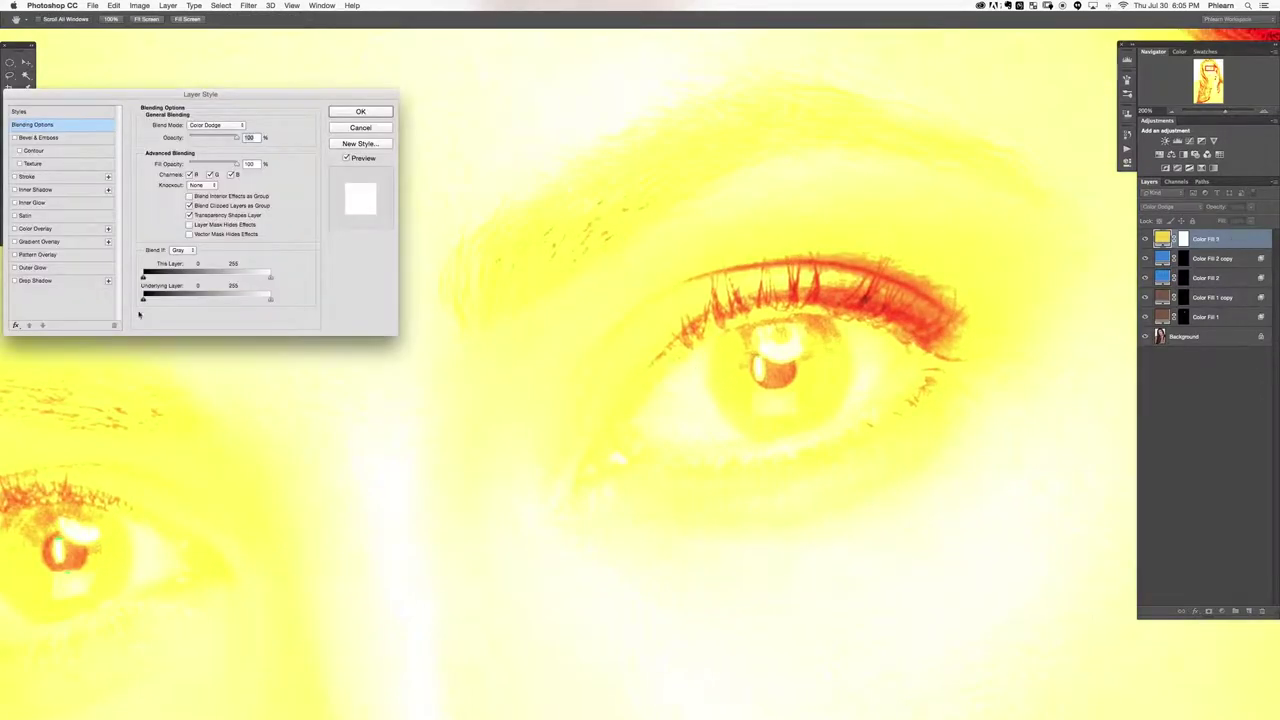
pyautogui.moveTo(245, 293)
pyautogui.mouseDown()
pyautogui.moveTo(156, 300)
pyautogui.moveTo(174, 300)
pyautogui.mouseUp()
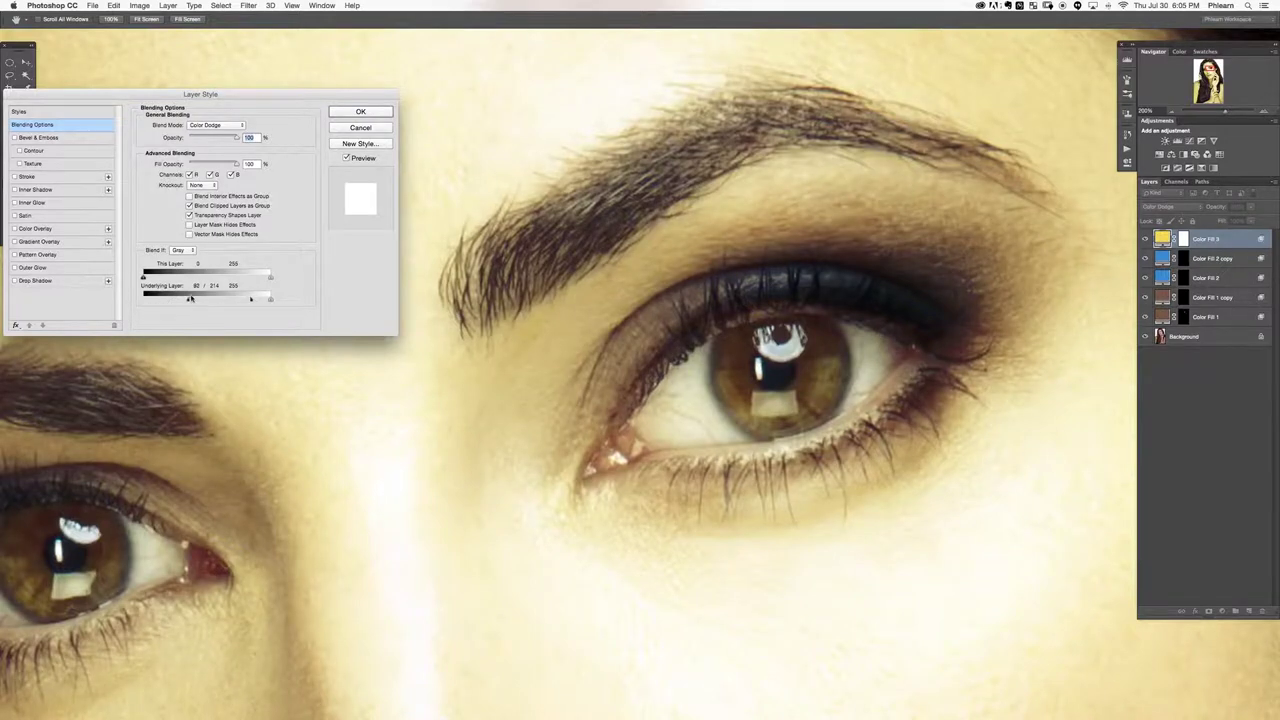
pyautogui.moveTo(189, 298); pyautogui.dragTo(177, 298)
pyautogui.click(361, 112)
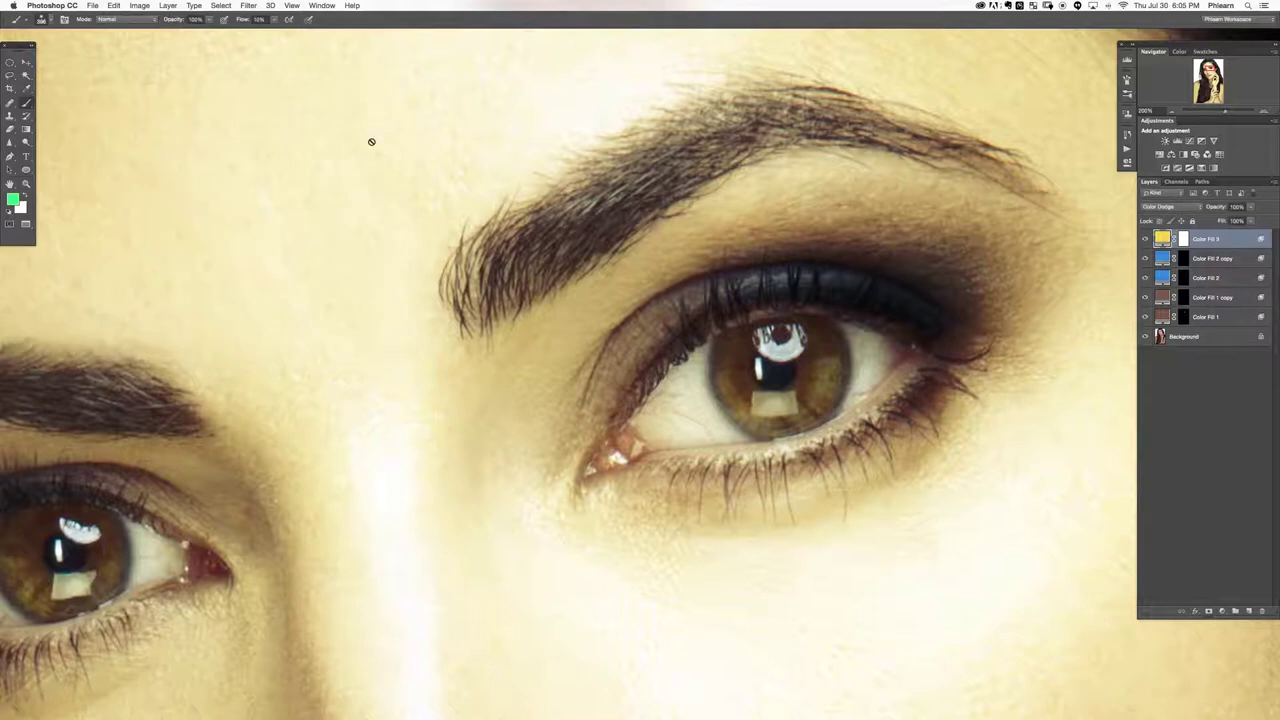
# Compare the portrait with and without the yellow Color Dodge fill, close up and across the whole face.
pyautogui.click(1146, 239)
pyautogui.click(1146, 239)
pyautogui.click(1146, 239)
pyautogui.click(1146, 239)
pyautogui.press('super+minus')
pyautogui.press('super+minus')
pyautogui.press('super+minus')
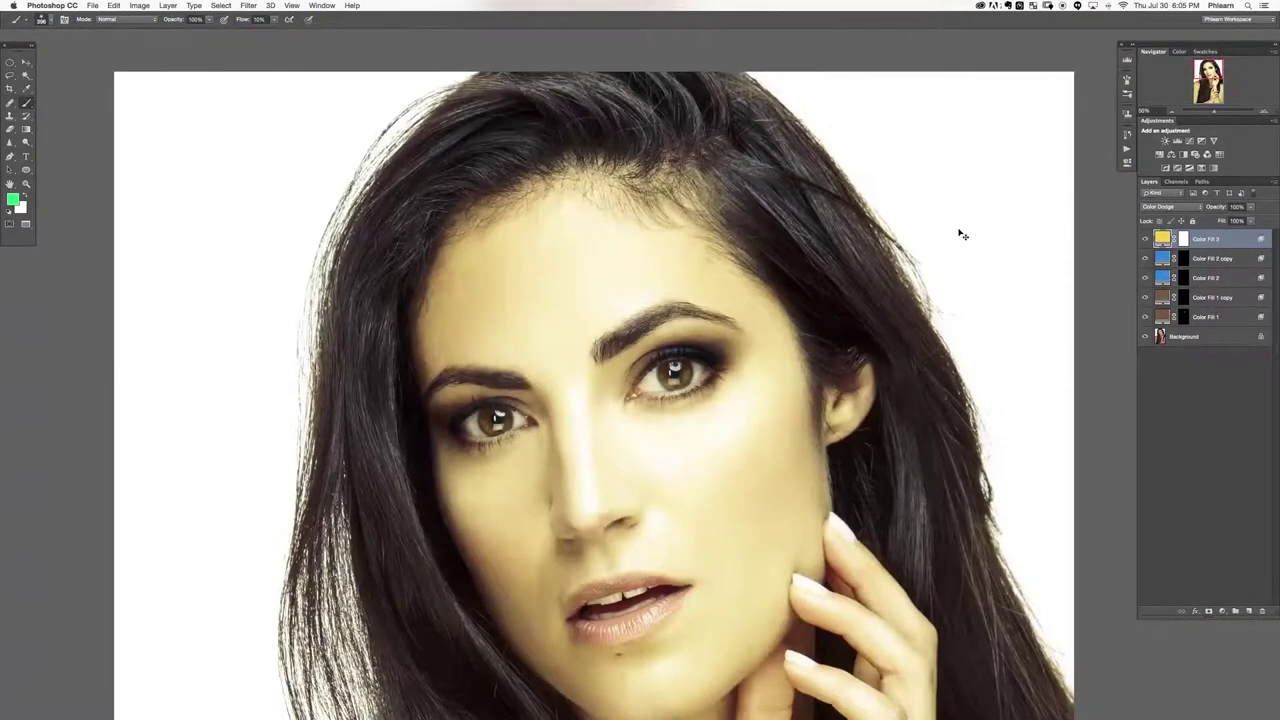
# Invert the yellow fill's layer mask to black so the fill is hidden everywhere.
pyautogui.press('super+plus')
pyautogui.press('super+plus')
pyautogui.press('super+plus')
pyautogui.press('super+plus')
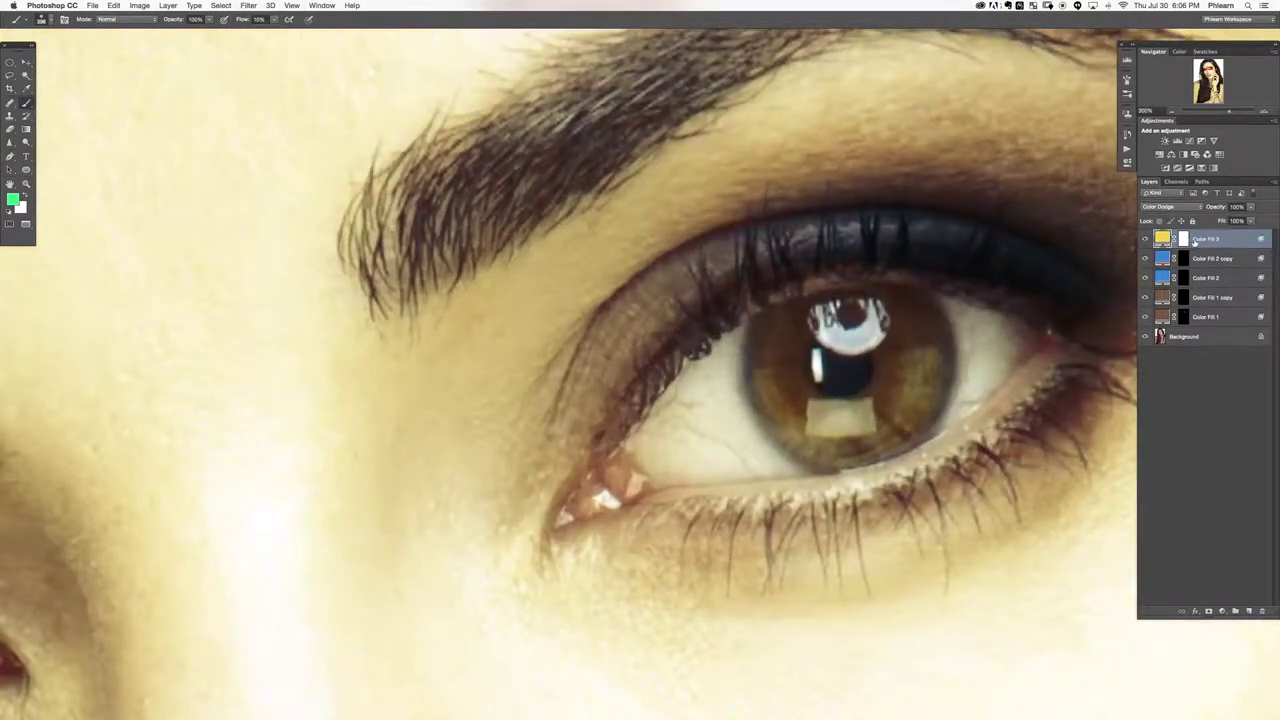
pyautogui.doubleClick(1184, 240)
pyautogui.click(1185, 243)
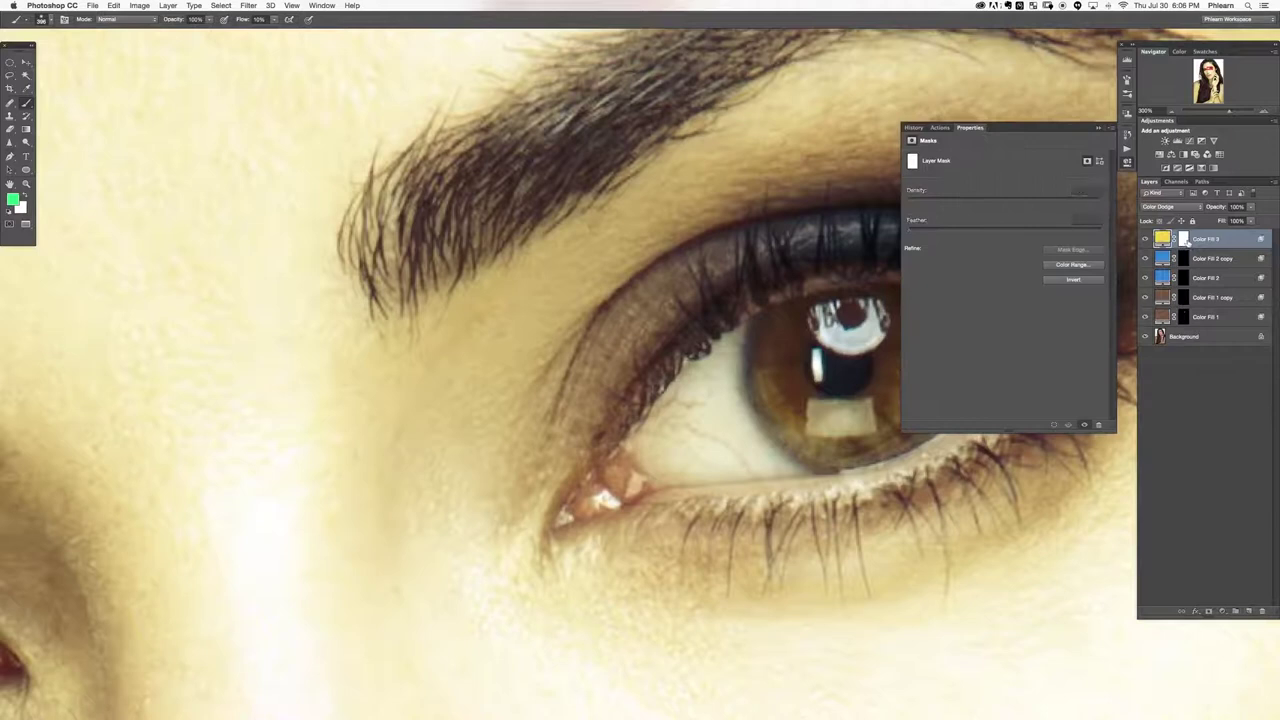
pyautogui.press('super+i')
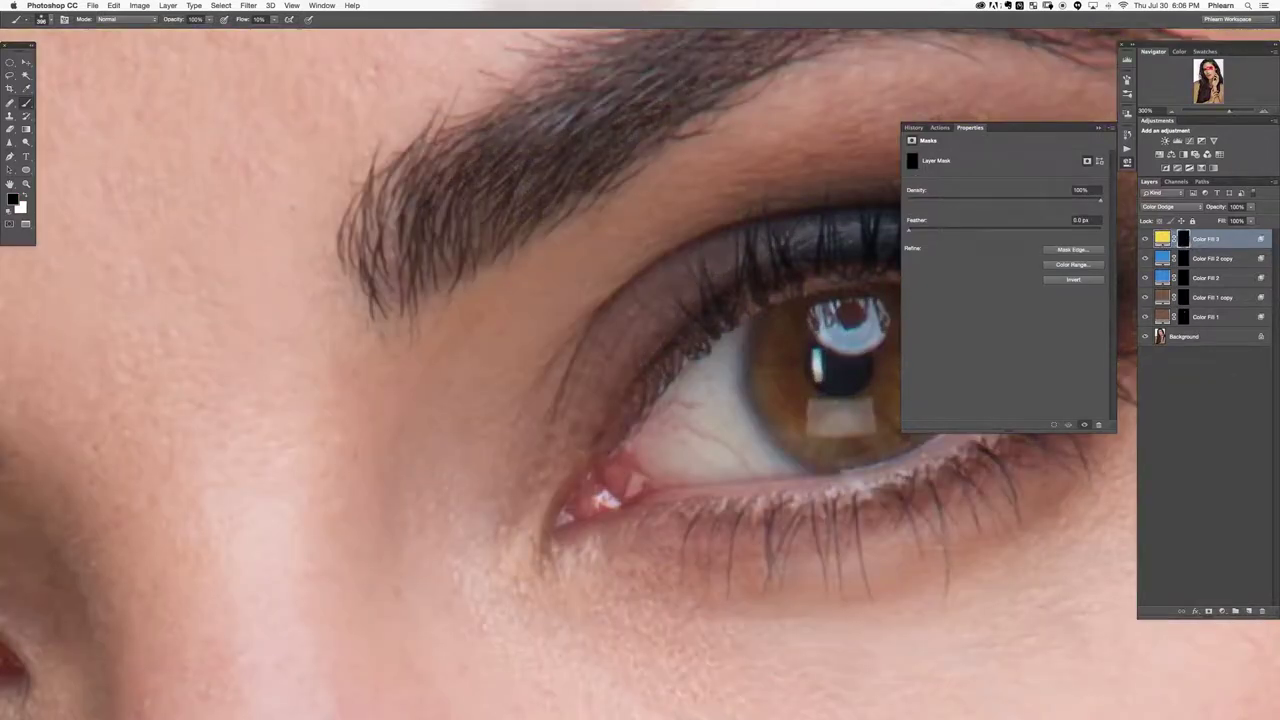
pyautogui.click(1128, 163)
# Paint white at 80% flow on the yellow fill's mask over the inner lid and inner corner of the model's left eye.
pyautogui.moveTo(648, 303); pyautogui.dragTo(546, 378)
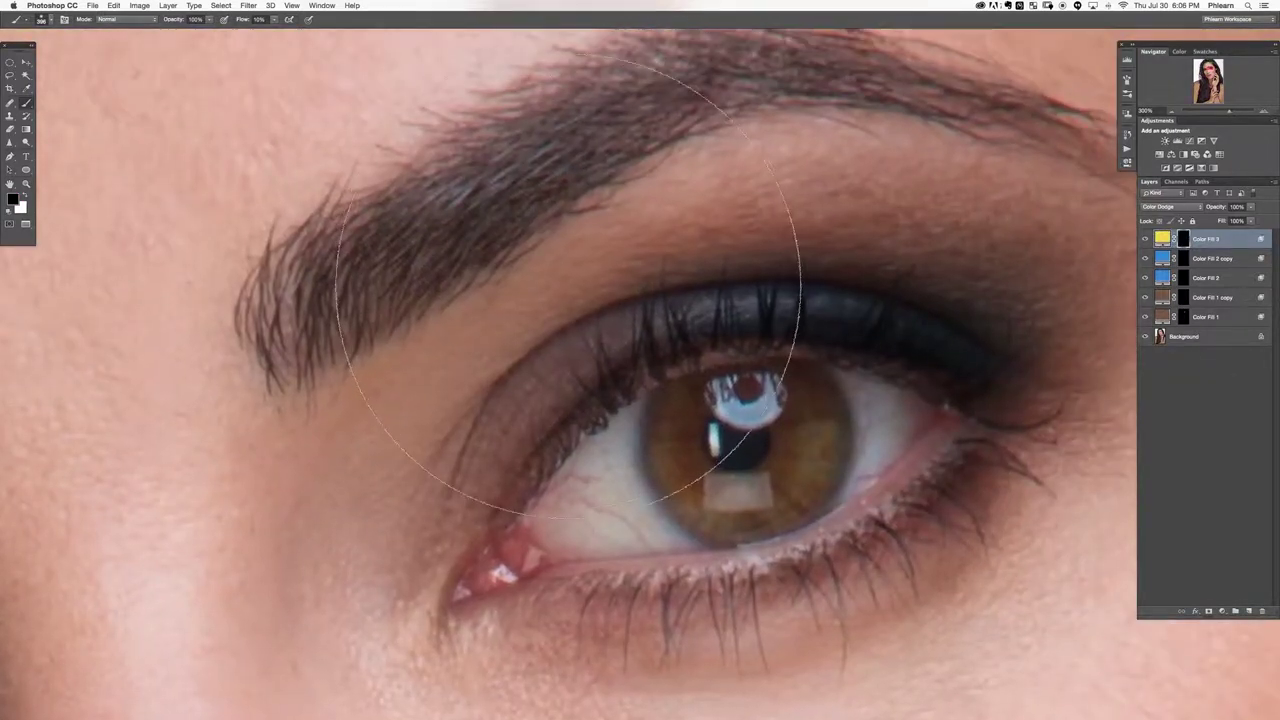
pyautogui.press('x')
pyautogui.hotkey('shift', '8')
pyautogui.moveTo(717, 355); pyautogui.dragTo(450, 354)
pyautogui.moveTo(677, 329); pyautogui.dragTo(655, 329)
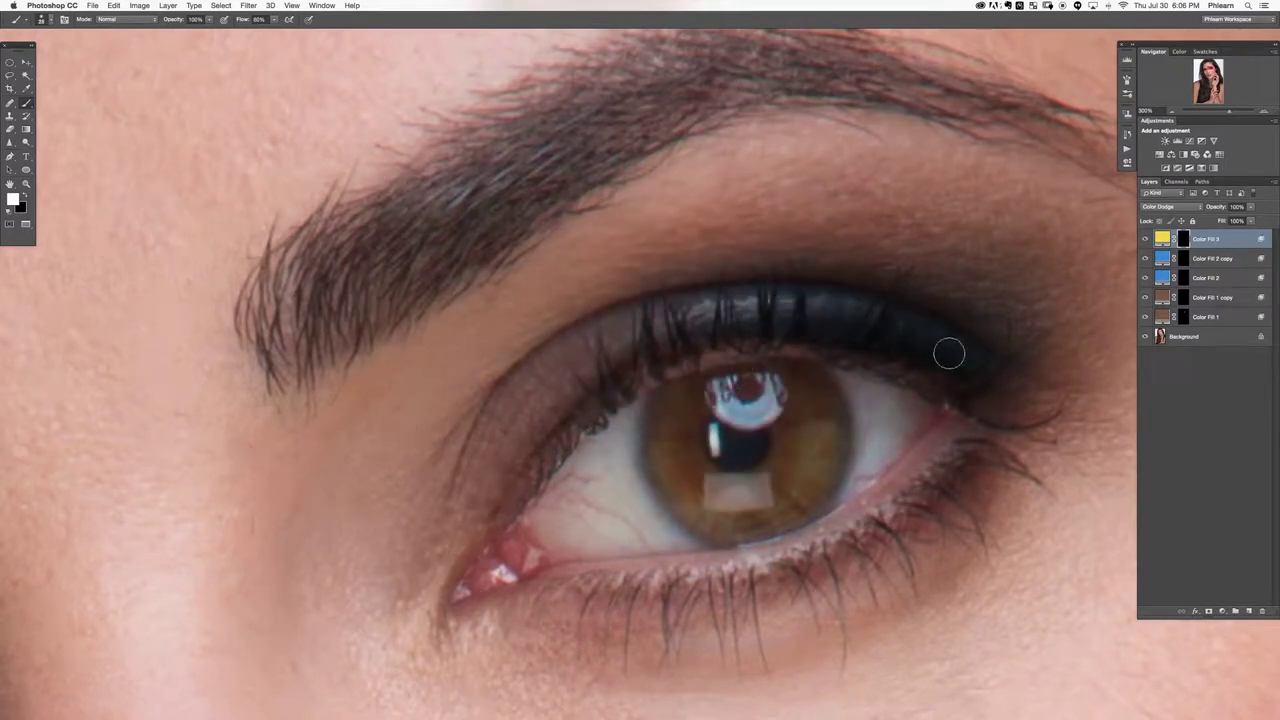
pyautogui.press(']')
pyautogui.press(']')
pyautogui.press(']')
pyautogui.press(']')
pyautogui.press(']')
pyautogui.press(']')
pyautogui.press(']')
pyautogui.moveTo(628, 348)
pyautogui.mouseDown()
pyautogui.moveTo(548, 378)
pyautogui.moveTo(591, 369)
pyautogui.moveTo(487, 484)
pyautogui.mouseUp()
pyautogui.press('x')
pyautogui.press('x')
pyautogui.moveTo(540, 420)
pyautogui.mouseDown()
pyautogui.moveTo(457, 514)
pyautogui.moveTo(498, 445)
pyautogui.moveTo(458, 557)
pyautogui.mouseUp()
# Change the yellow highlight fill's color to an orange with a hue of about 31°.
pyautogui.press('super+minus')
pyautogui.press('super+minus')
pyautogui.press('super+minus')
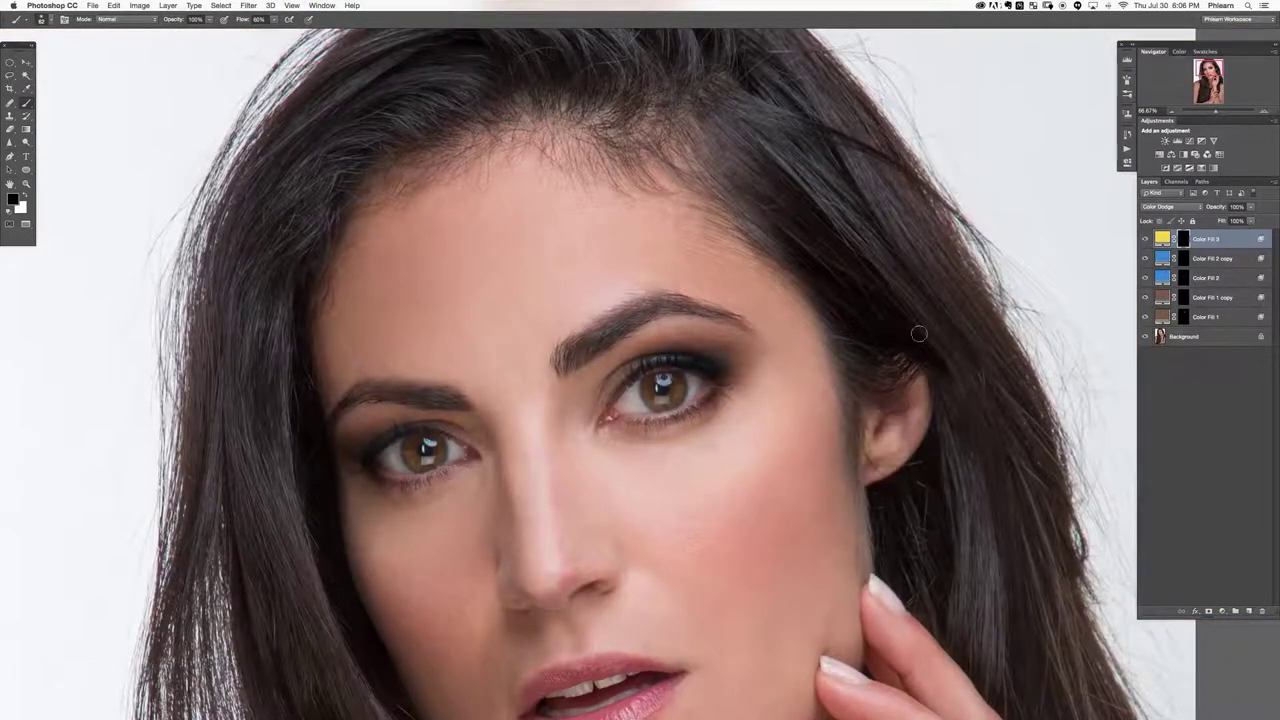
pyautogui.doubleClick(1161, 239)
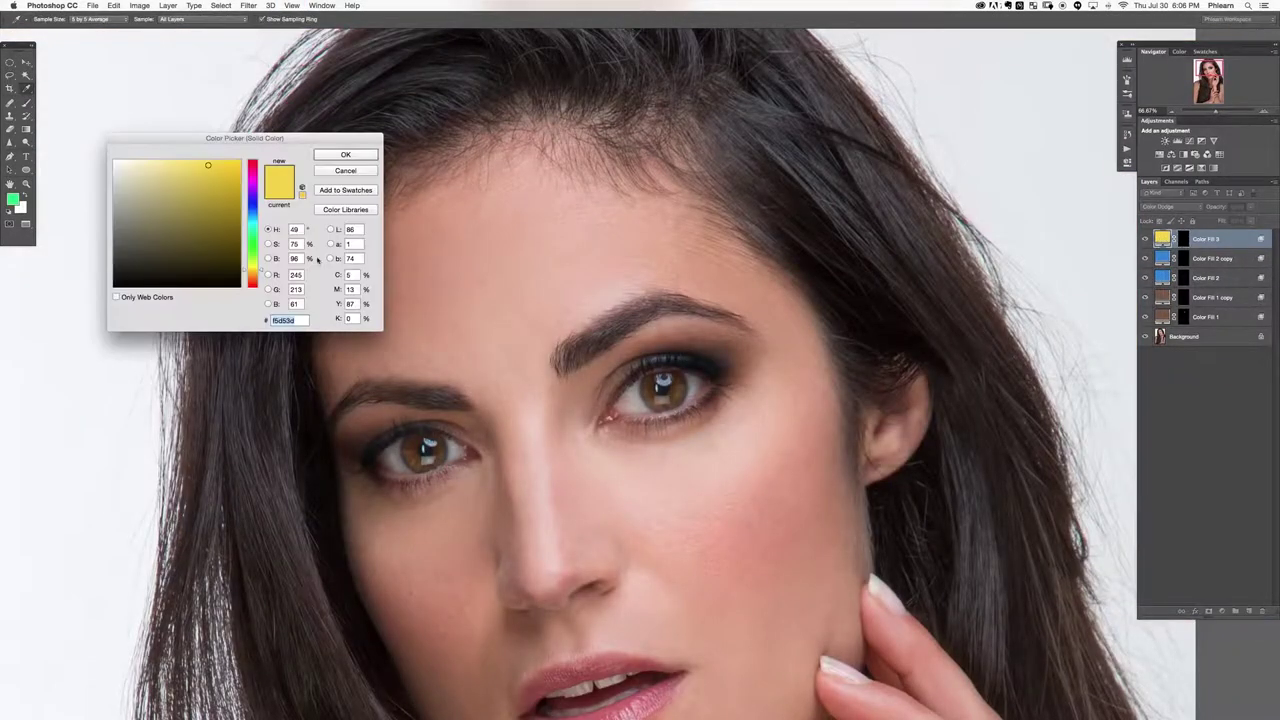
pyautogui.moveTo(257, 270); pyautogui.dragTo(259, 282)
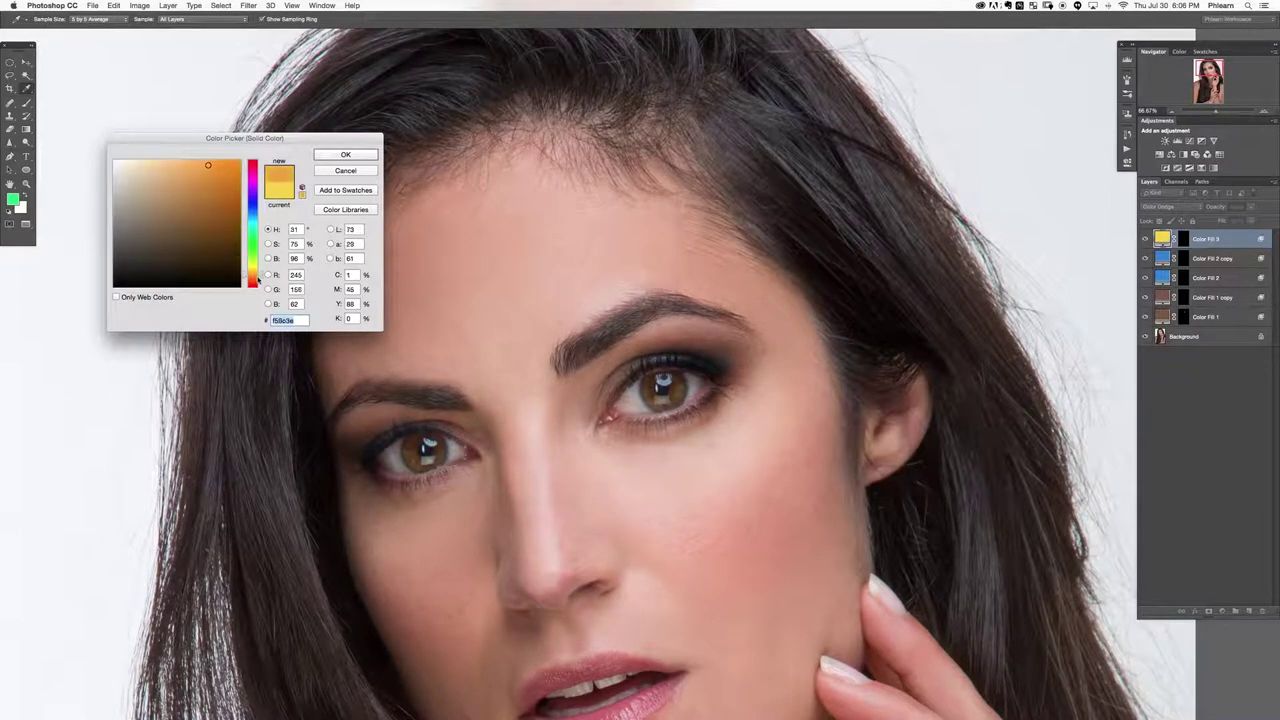
pyautogui.click(345, 154)
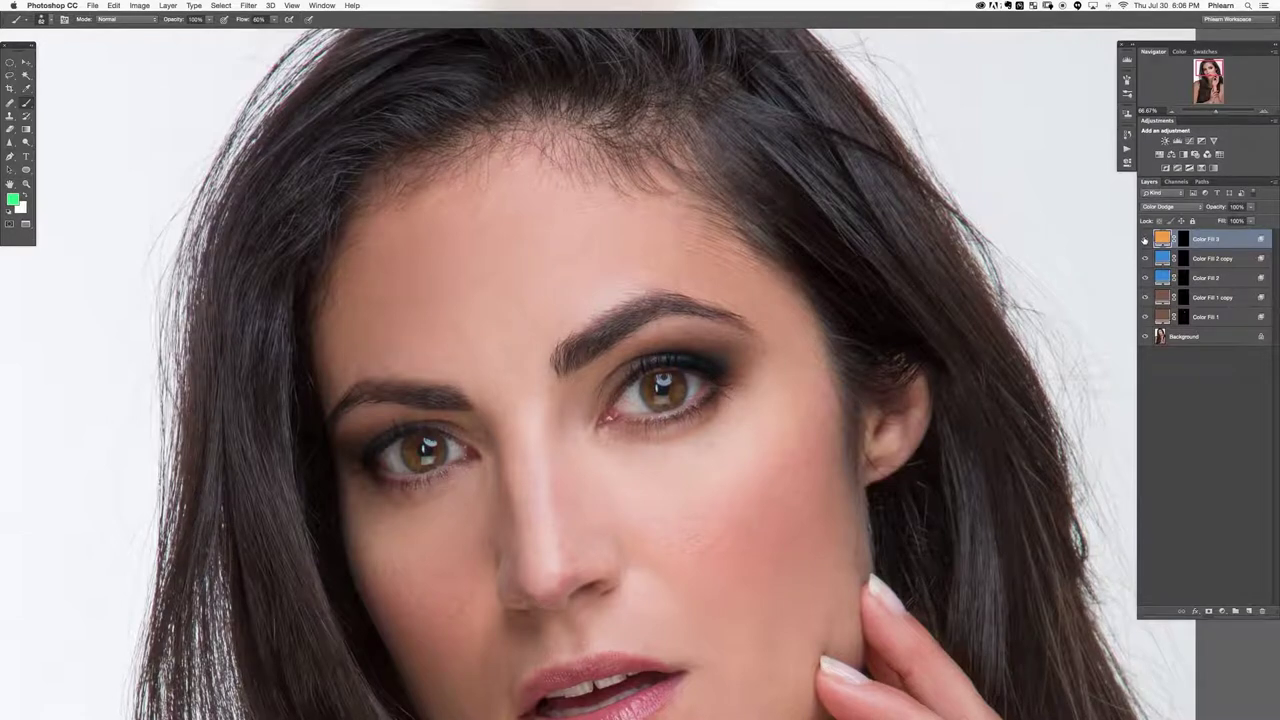
# Examine the orange highlight and the rest of the eye makeup on both eyes across the full portrait.
pyautogui.press('d')
pyautogui.press('x')
pyautogui.press('x')
pyautogui.scroll(-5, 578, 548)
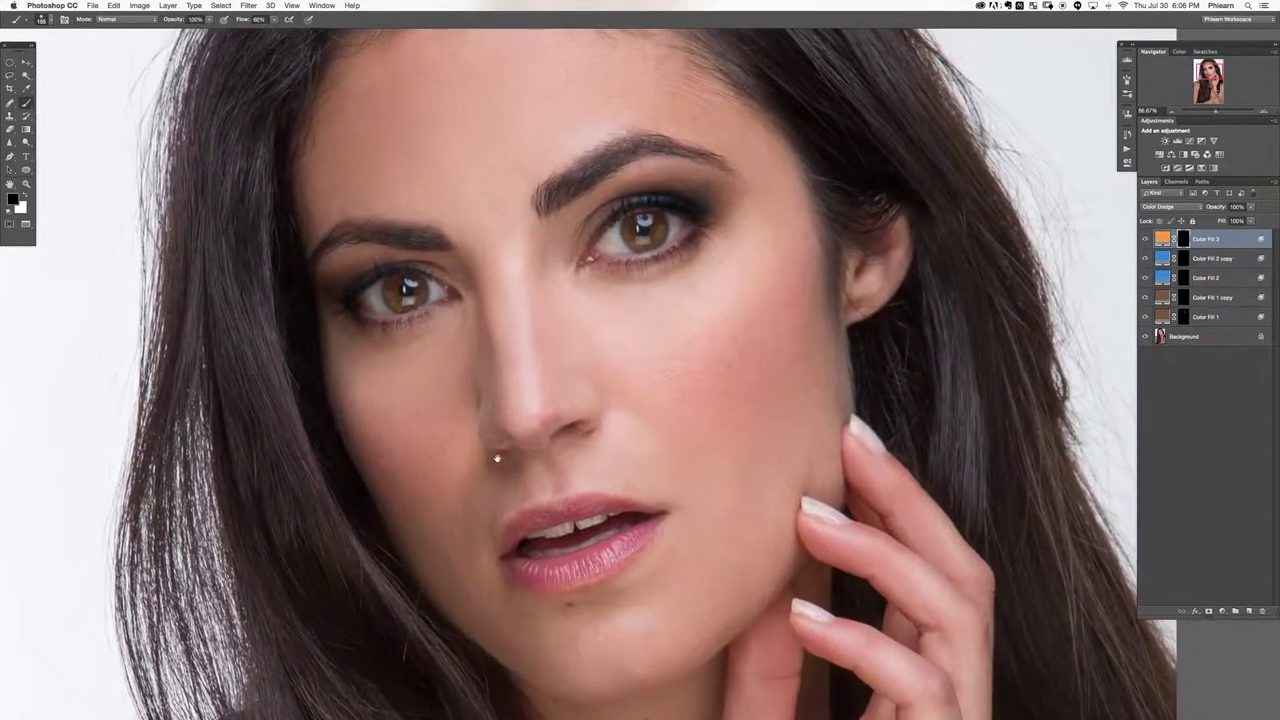
pyautogui.moveTo(483, 479); pyautogui.dragTo(477, 480)
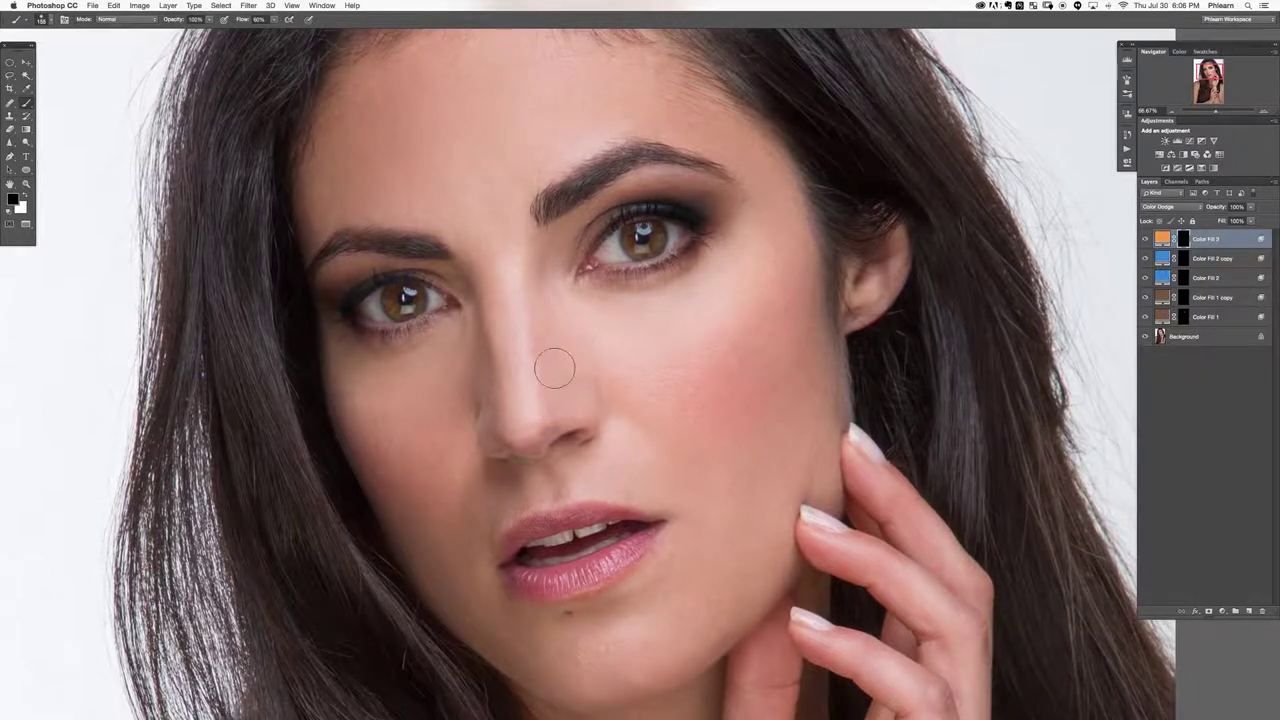
pyautogui.hotkey('ctrl', '-')
pyautogui.hotkey('ctrl', '-')
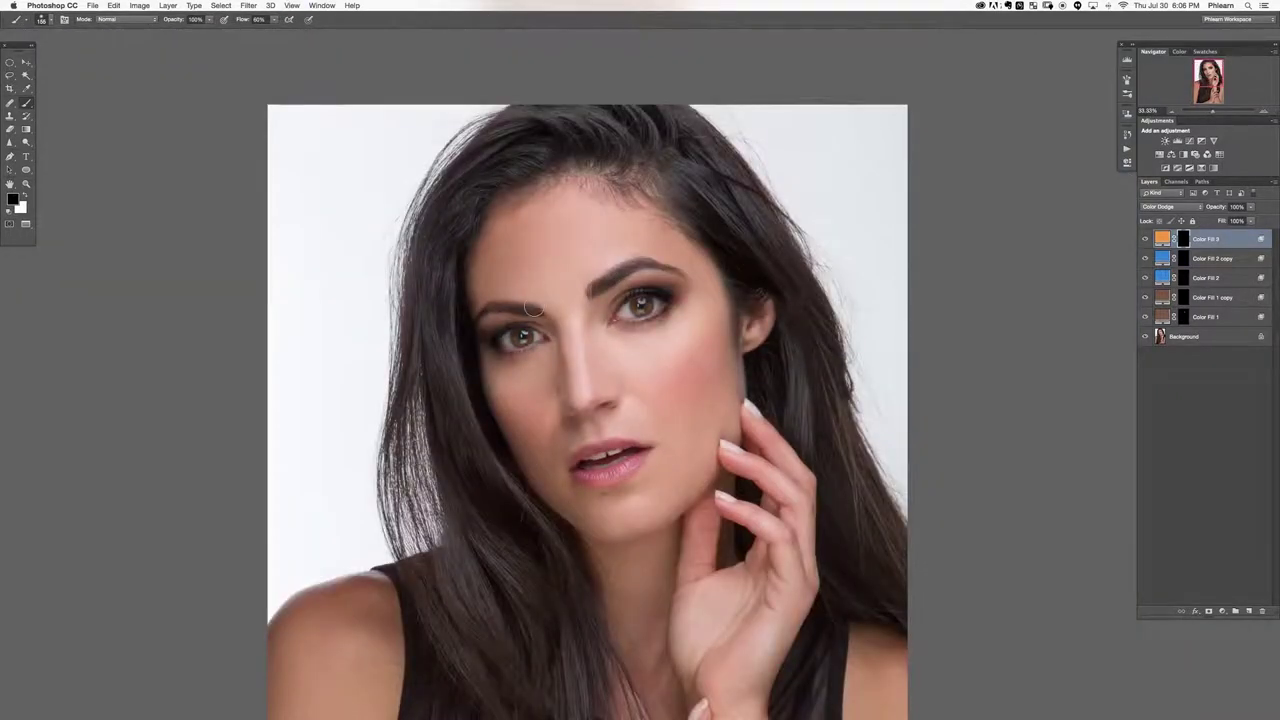
pyautogui.moveTo(743, 382)
pyautogui.mouseDown()
pyautogui.moveTo(700, 395)
pyautogui.moveTo(696, 375)
pyautogui.mouseUp()
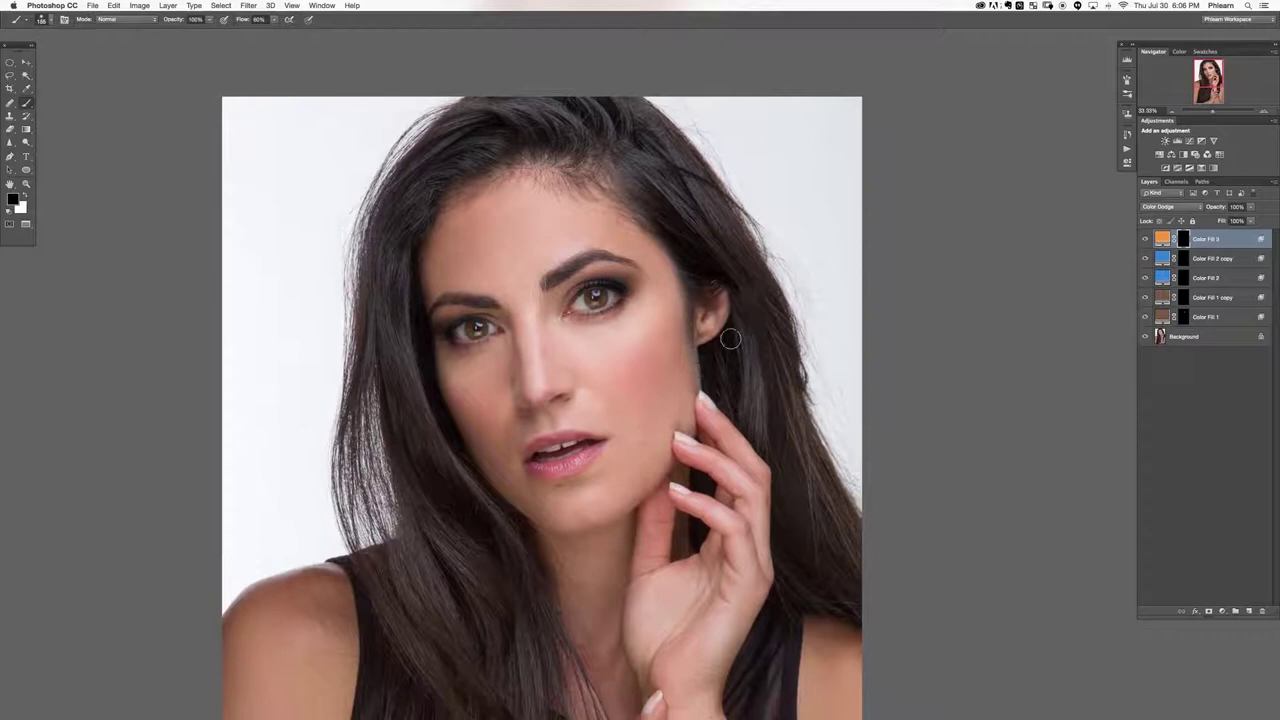
# Check the effect of the Color Fill 2 layer and set its opacity to 81%.
pyautogui.keyDown('shift'); pyautogui.click(1208, 319); pyautogui.keyUp('shift')
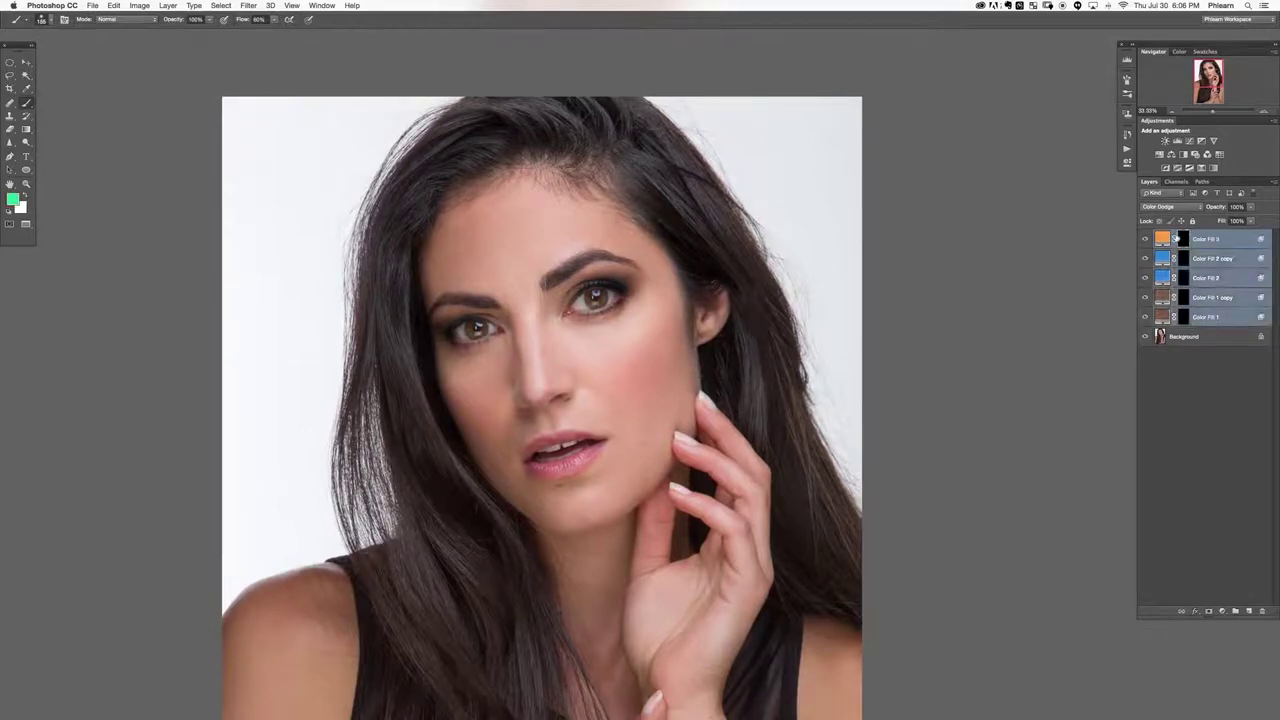
pyautogui.click(1147, 280)
pyautogui.click(1147, 280)
pyautogui.click(1215, 272)
pyautogui.click(1216, 209)
pyautogui.write('81')
# Compare both brown fills by toggling their visibility, and fine-tune the opacity of Color Fill 1.
pyautogui.click(1145, 297)
pyautogui.click(1145, 297)
pyautogui.click(1145, 317)
pyautogui.click(1147, 318)
pyautogui.click(1205, 317)
pyautogui.click(1214, 207)
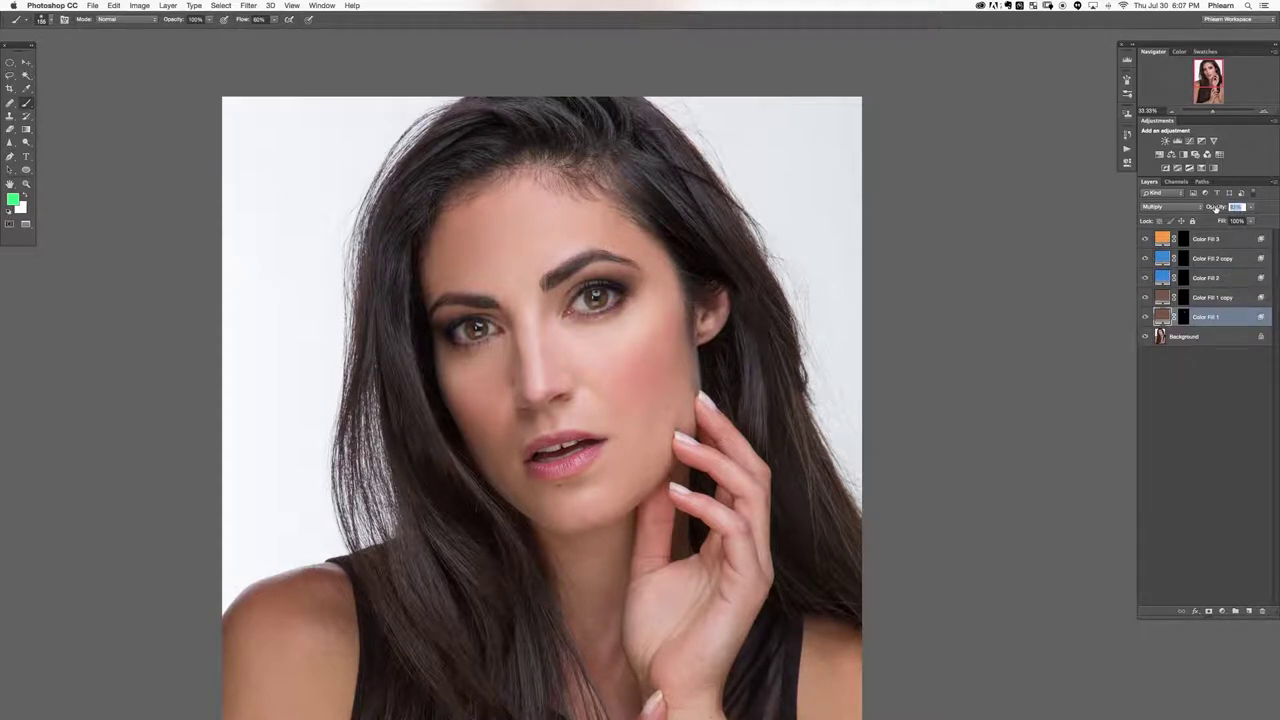
pyautogui.moveTo(1217, 209); pyautogui.dragTo(1219, 209)
# Group all five color fill layers and name the group Eyeshadow.
pyautogui.keyDown('shift'); pyautogui.click(1231, 243); pyautogui.keyUp('shift')
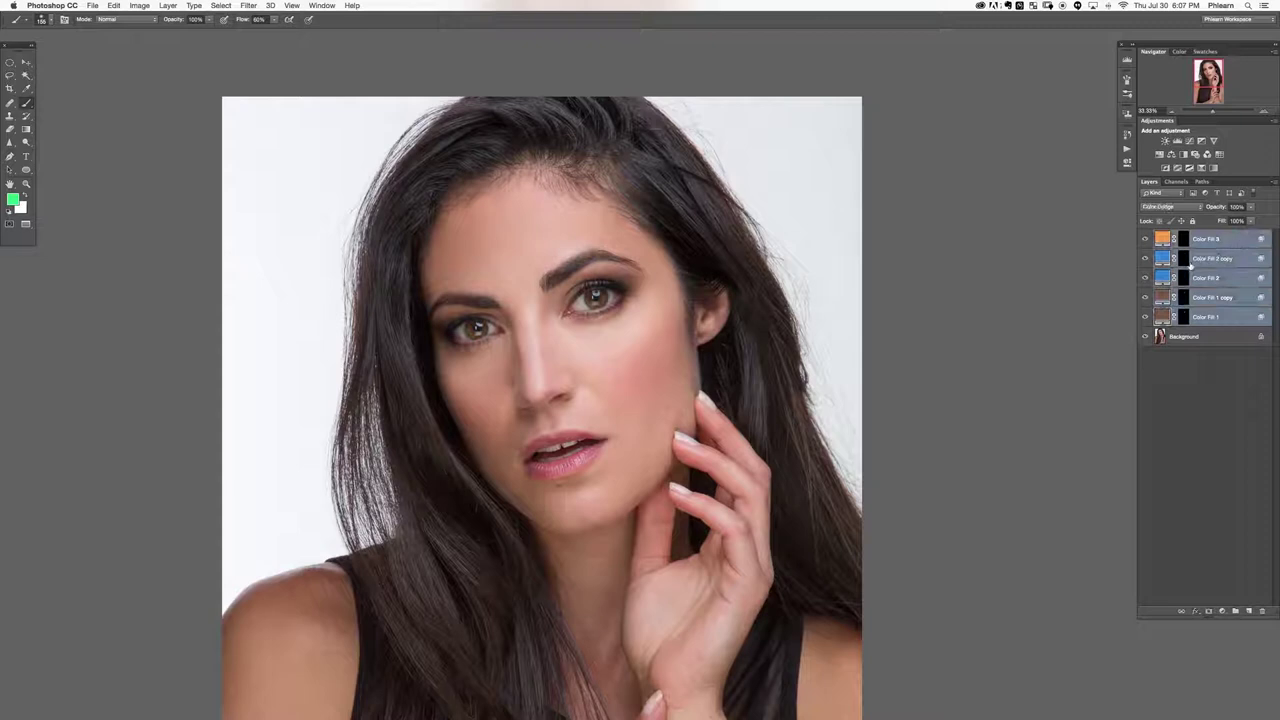
pyautogui.press('super+g')
pyautogui.doubleClick(1186, 236)
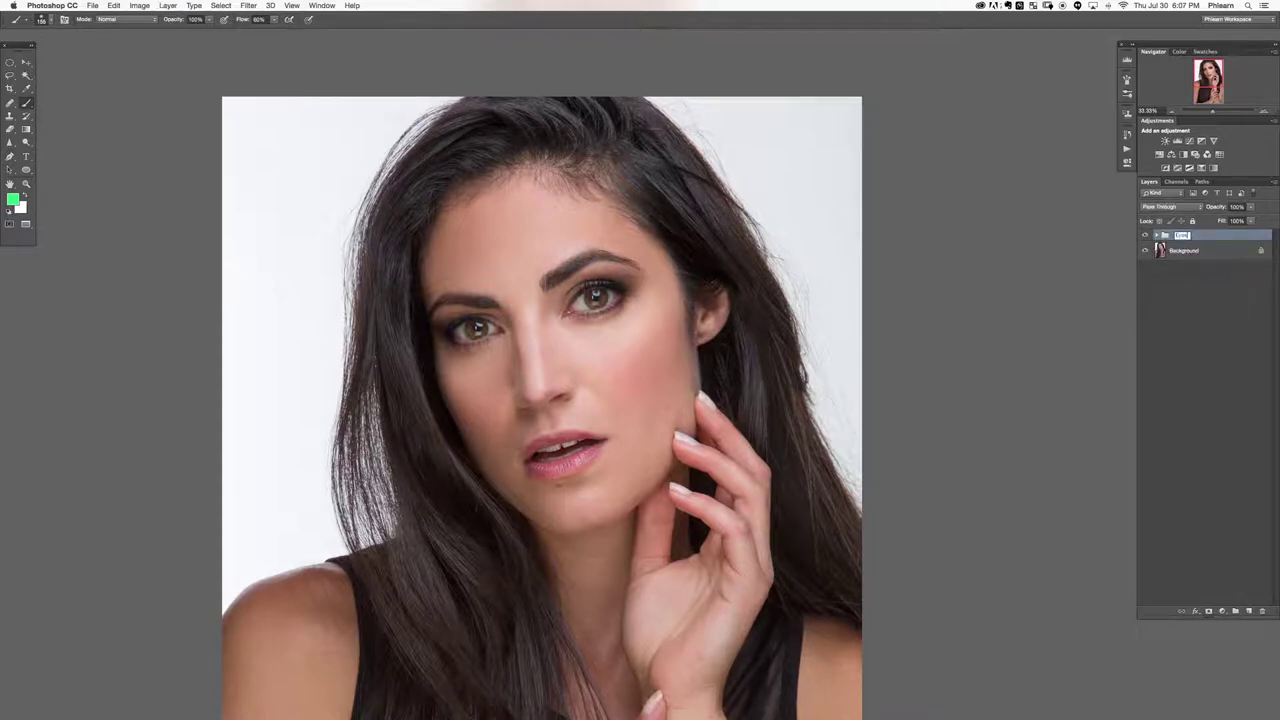
pyautogui.press('Return')
# Compare the portrait before and after the makeup by toggling the Eyeshadow group's visibility.
pyautogui.press('super+comma')
pyautogui.press('super+comma')
pyautogui.press('super+comma')
pyautogui.press('super+comma')
pyautogui.press('super+comma')
pyautogui.press('super+comma')
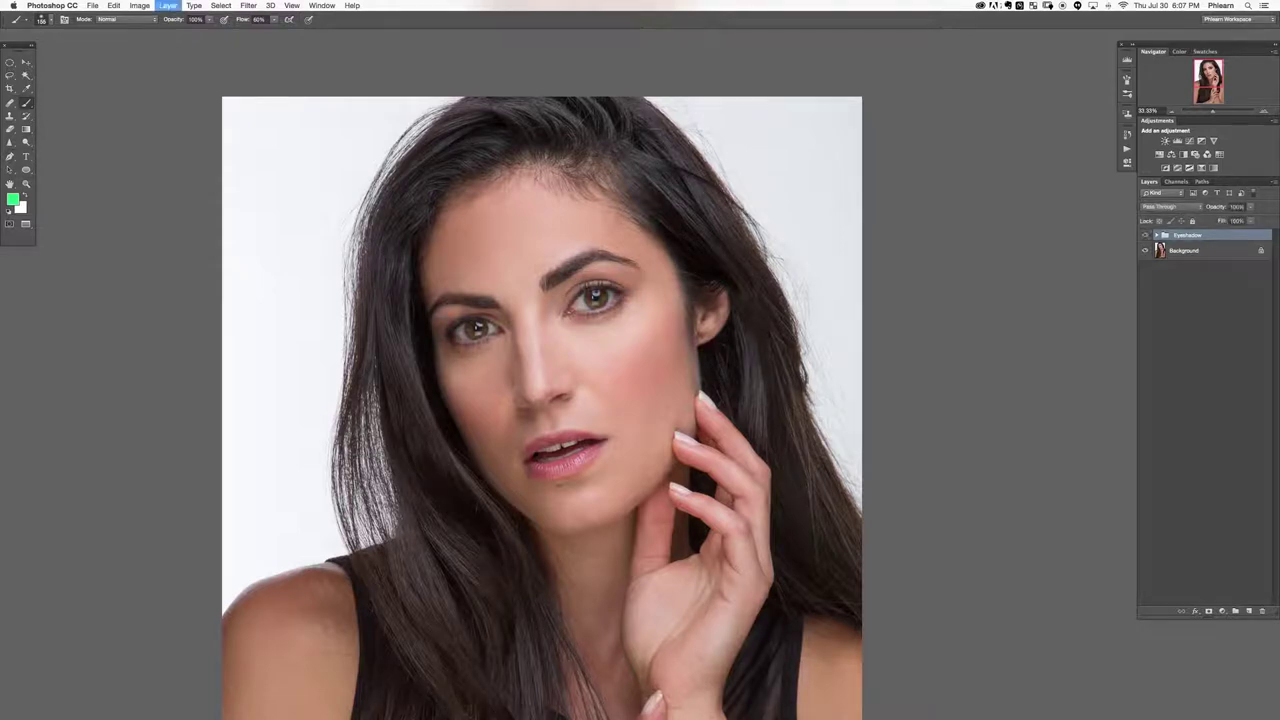
# Add a new empty layer above the Eyeshadow group and put it in a group named Eye Lashes.
pyautogui.press('super+alt+shift+n')
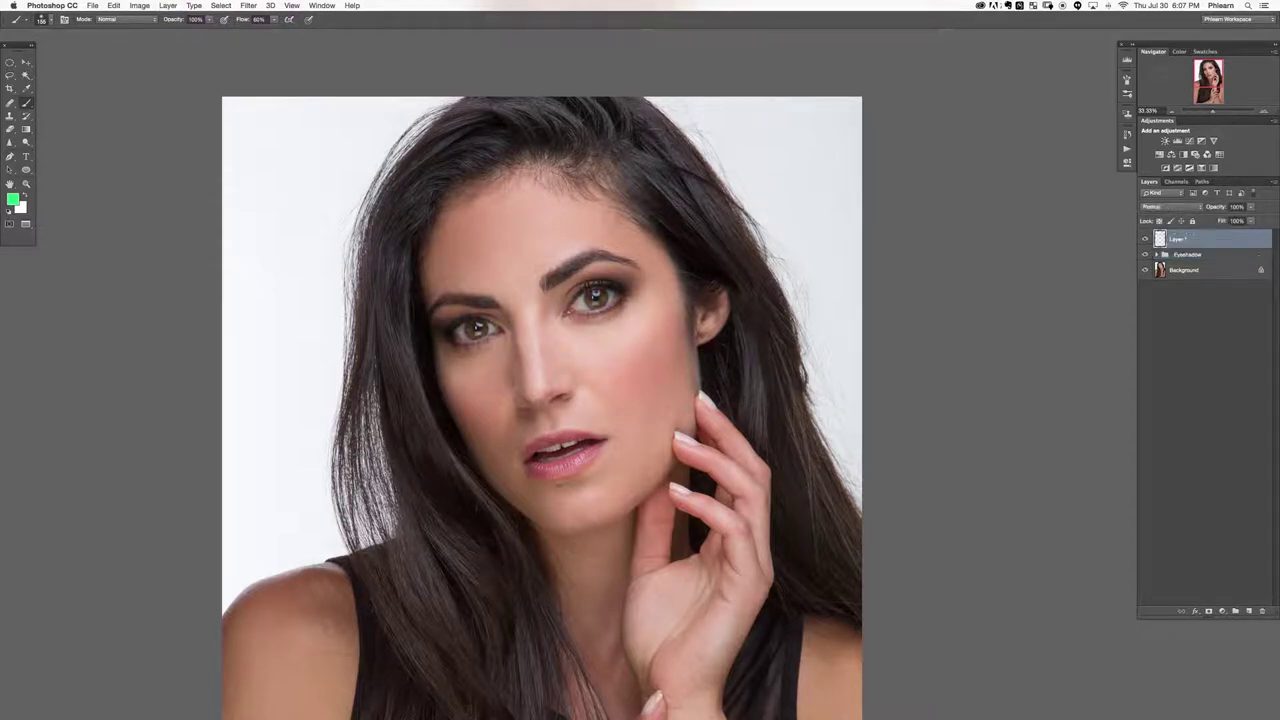
pyautogui.press('super+g')
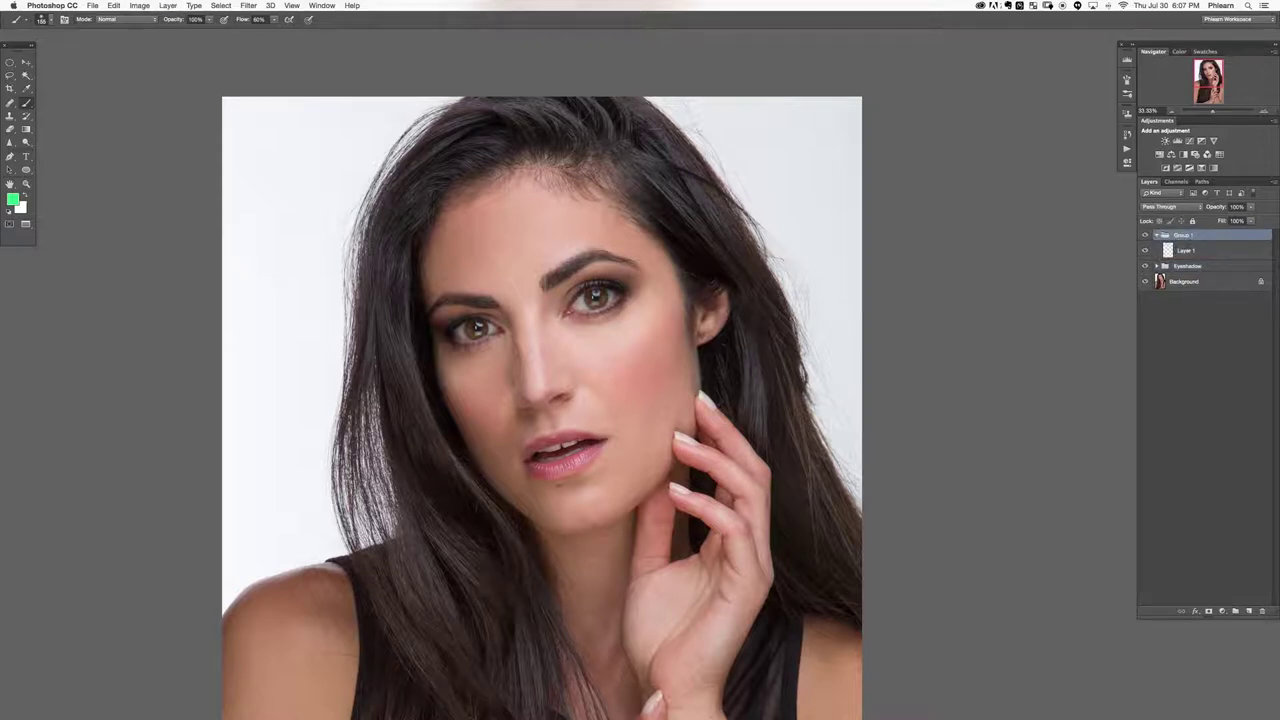
pyautogui.doubleClick(1184, 235)
pyautogui.write('Eye Lashes')
pyautogui.press('Return')
# Prepare a small black brush, about 14 px, for painting on Layer 1 in the Eye Lashes group beside the model's left eye.
pyautogui.press('super+plus')
pyautogui.press('super+plus')
pyautogui.press('super+plus')
pyautogui.press('super+plus')
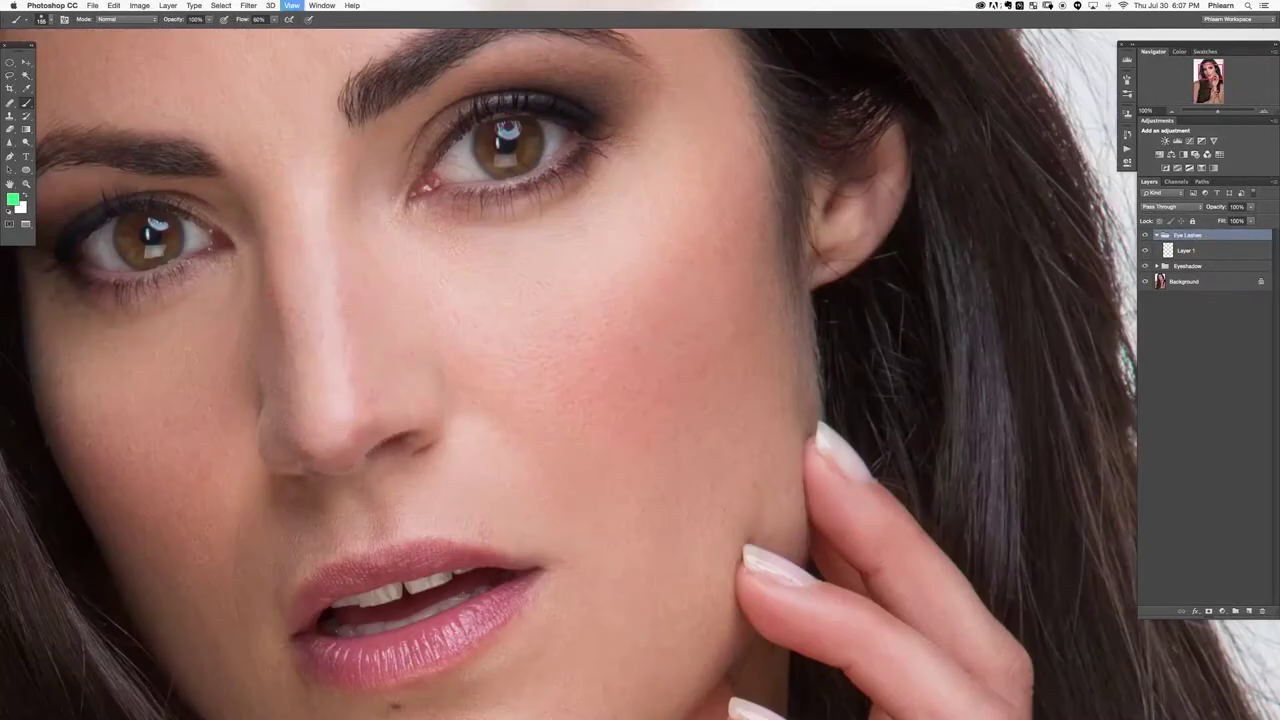
pyautogui.moveTo(517, 196); pyautogui.dragTo(705, 566)
pyautogui.moveTo(663, 383); pyautogui.dragTo(648, 434)
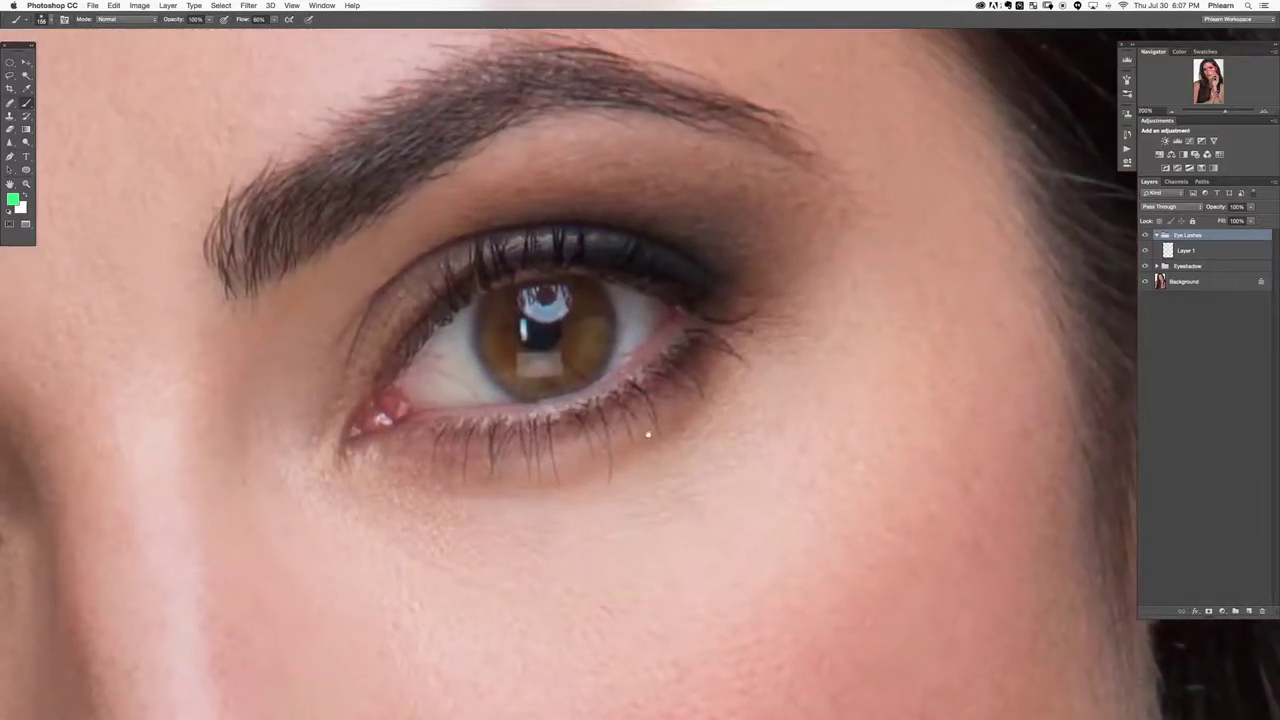
pyautogui.click(1211, 247)
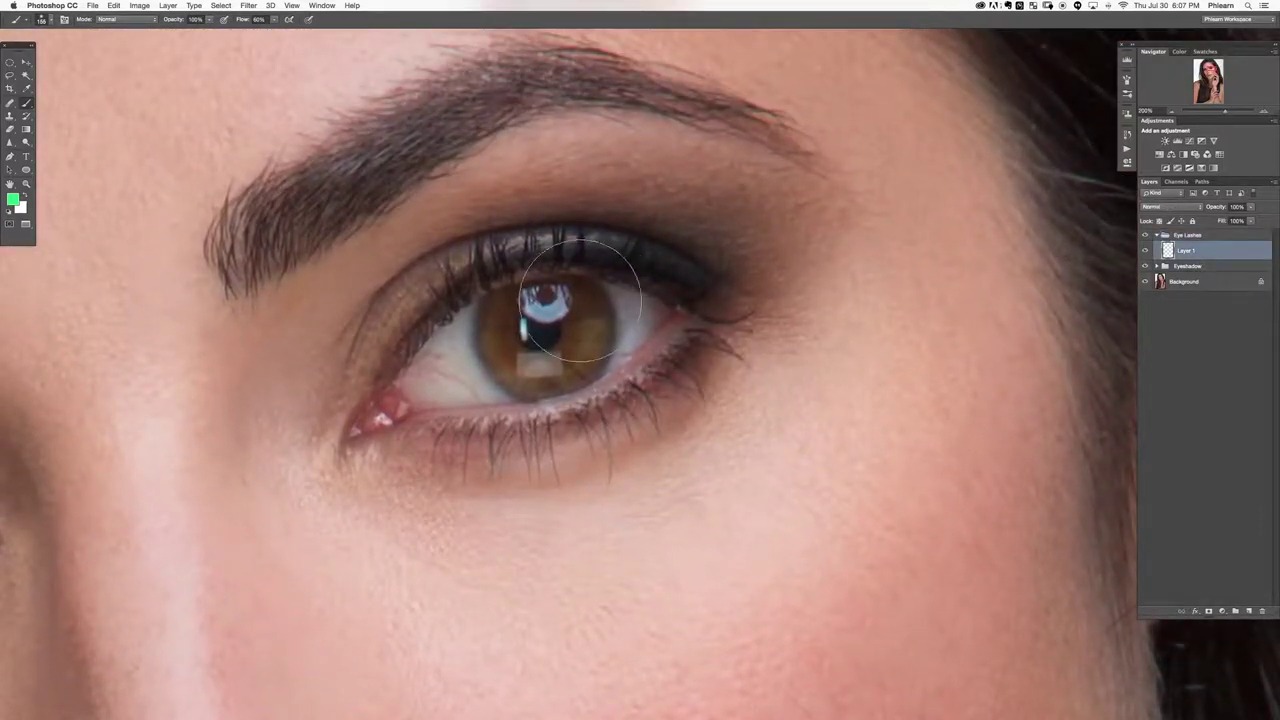
pyautogui.rightClick(575, 240)
pyautogui.moveTo(646, 256); pyautogui.dragTo(656, 256)
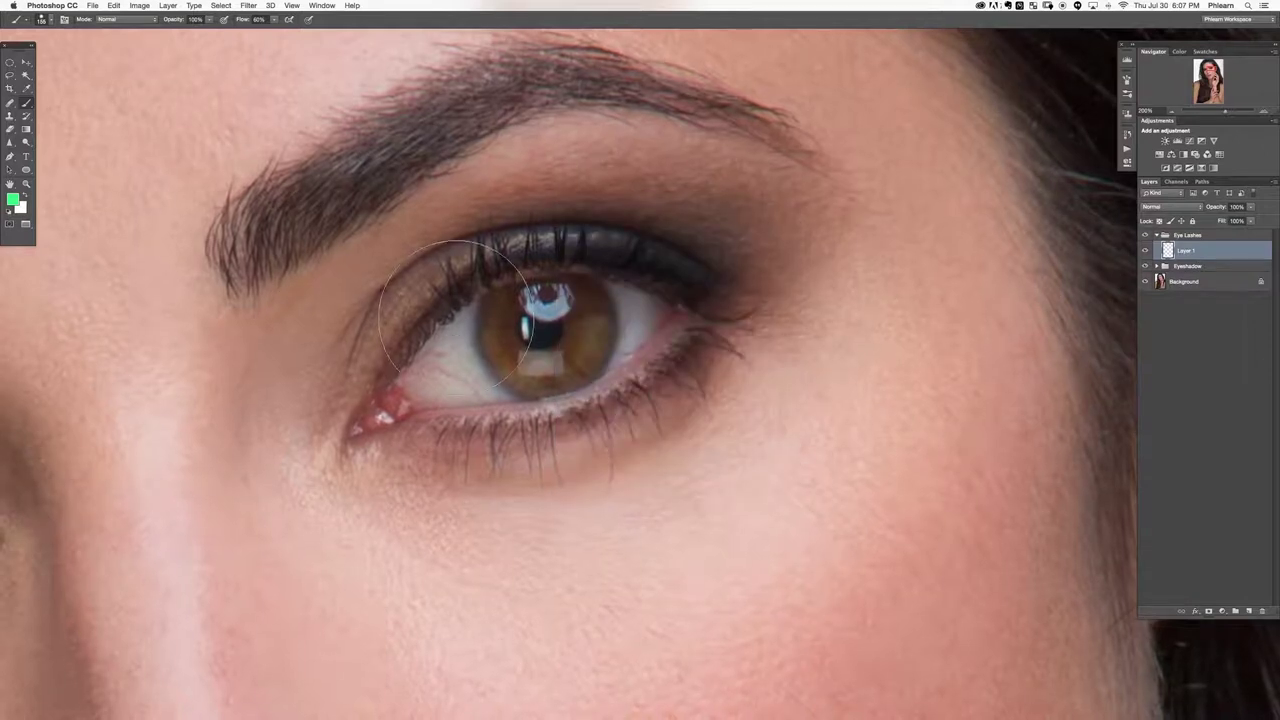
pyautogui.moveTo(477, 317); pyautogui.dragTo(402, 305)
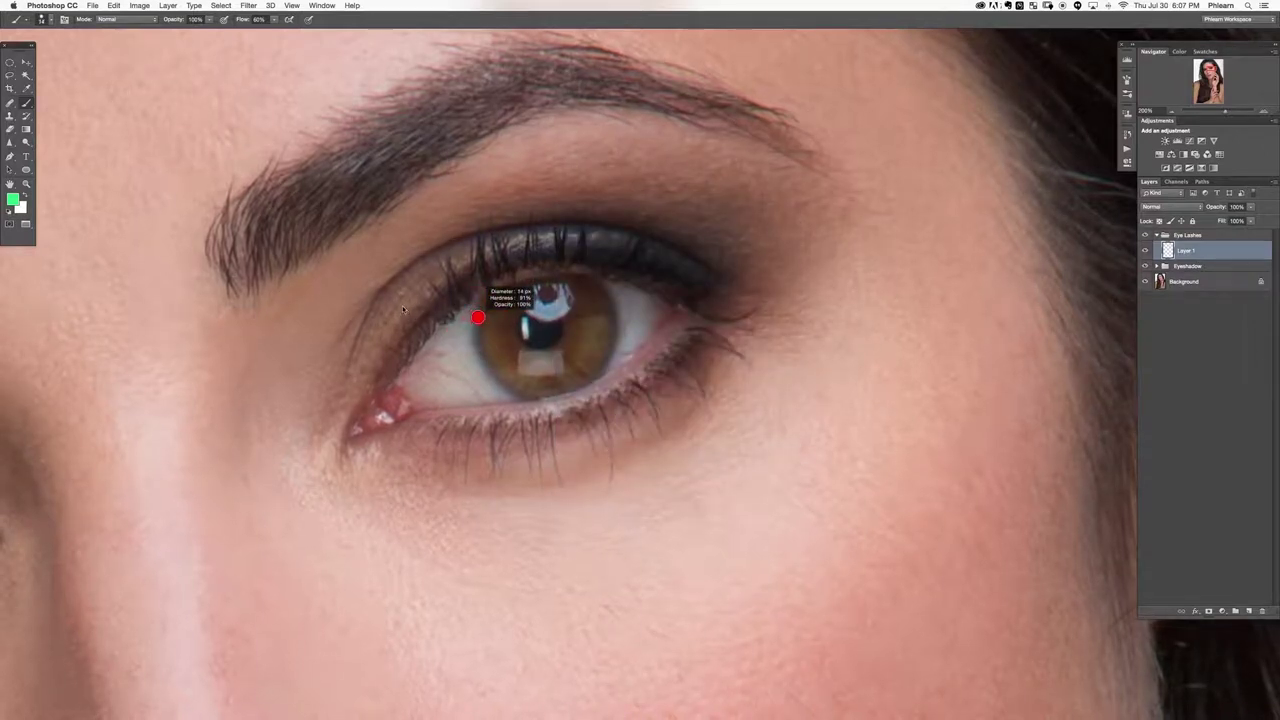
pyautogui.press('d')
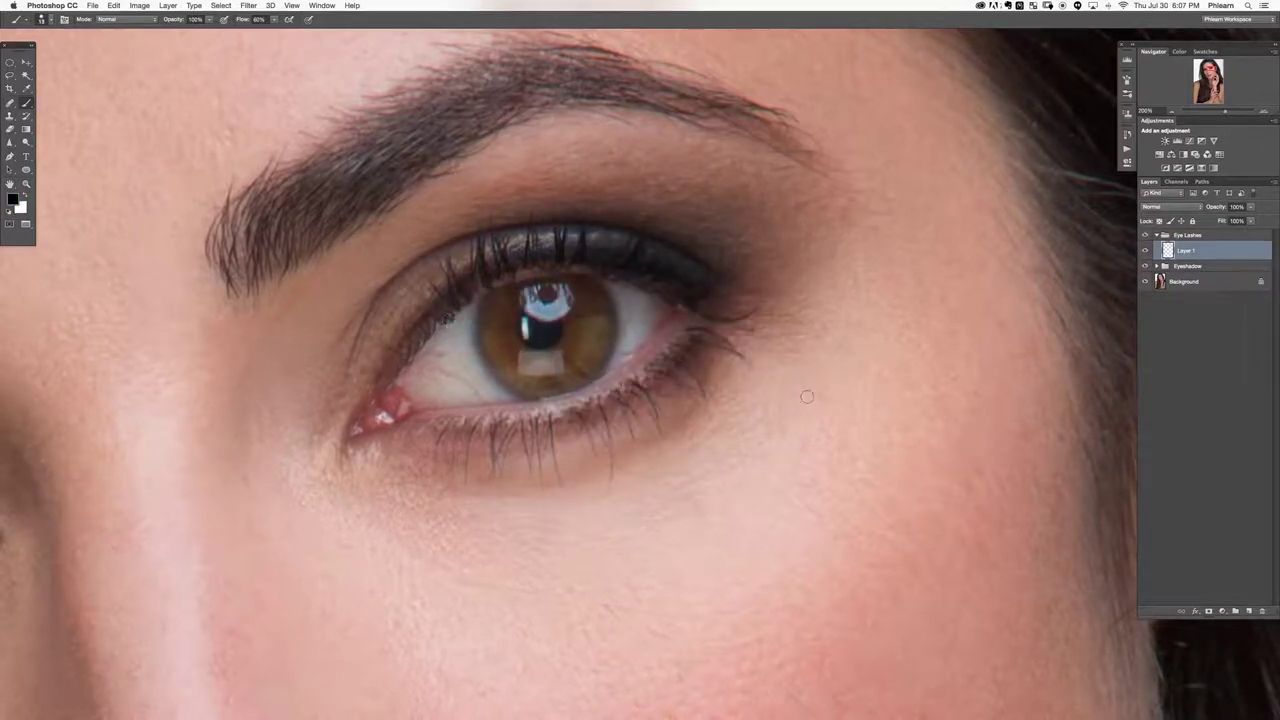
# Paint a series of sample lash strokes, from thick to thin and curved, on the cheek below the model's left eye.
pyautogui.moveTo(835, 349); pyautogui.dragTo(798, 495)
pyautogui.moveTo(858, 376); pyautogui.dragTo(806, 526)
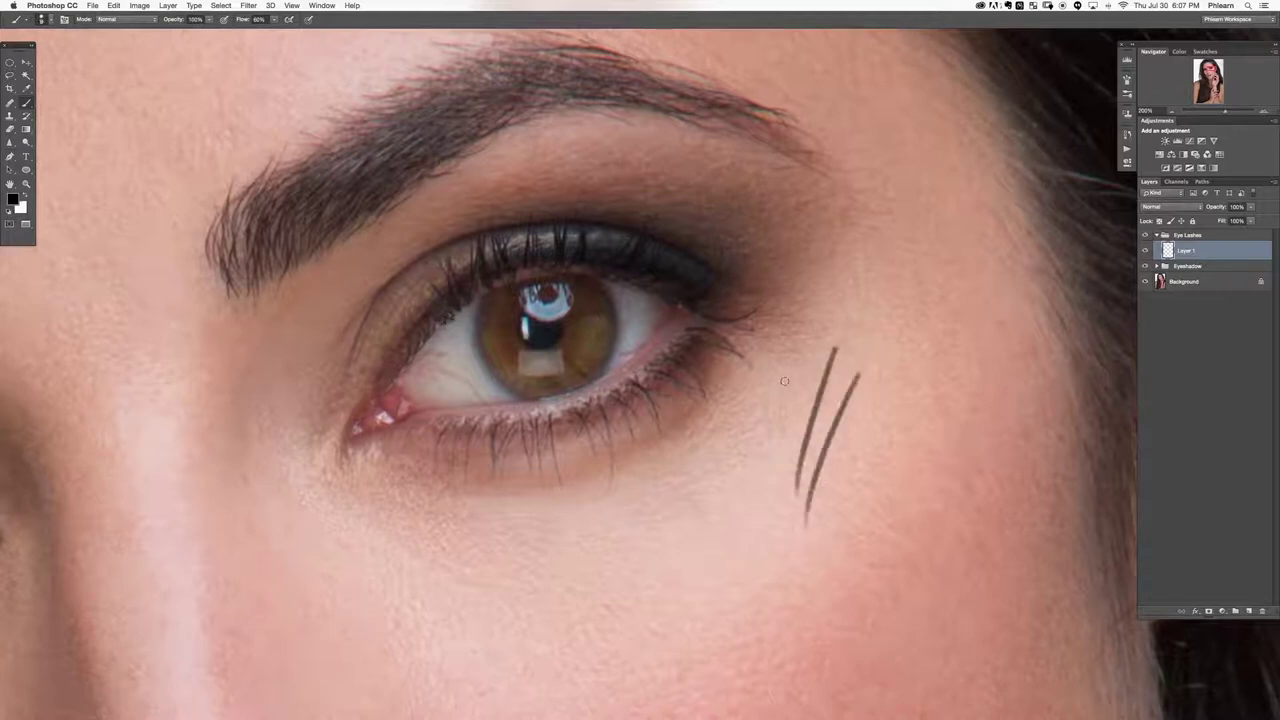
pyautogui.moveTo(810, 347); pyautogui.dragTo(785, 488)
pyautogui.moveTo(765, 387)
pyautogui.mouseDown()
pyautogui.moveTo(752, 476)
pyautogui.moveTo(705, 536)
pyautogui.mouseUp()
pyautogui.moveTo(692, 485); pyautogui.dragTo(689, 571)
pyautogui.moveTo(636, 504); pyautogui.dragTo(649, 584)
pyautogui.moveTo(591, 528); pyautogui.dragTo(622, 600)
pyautogui.moveTo(552, 556); pyautogui.dragTo(579, 626)
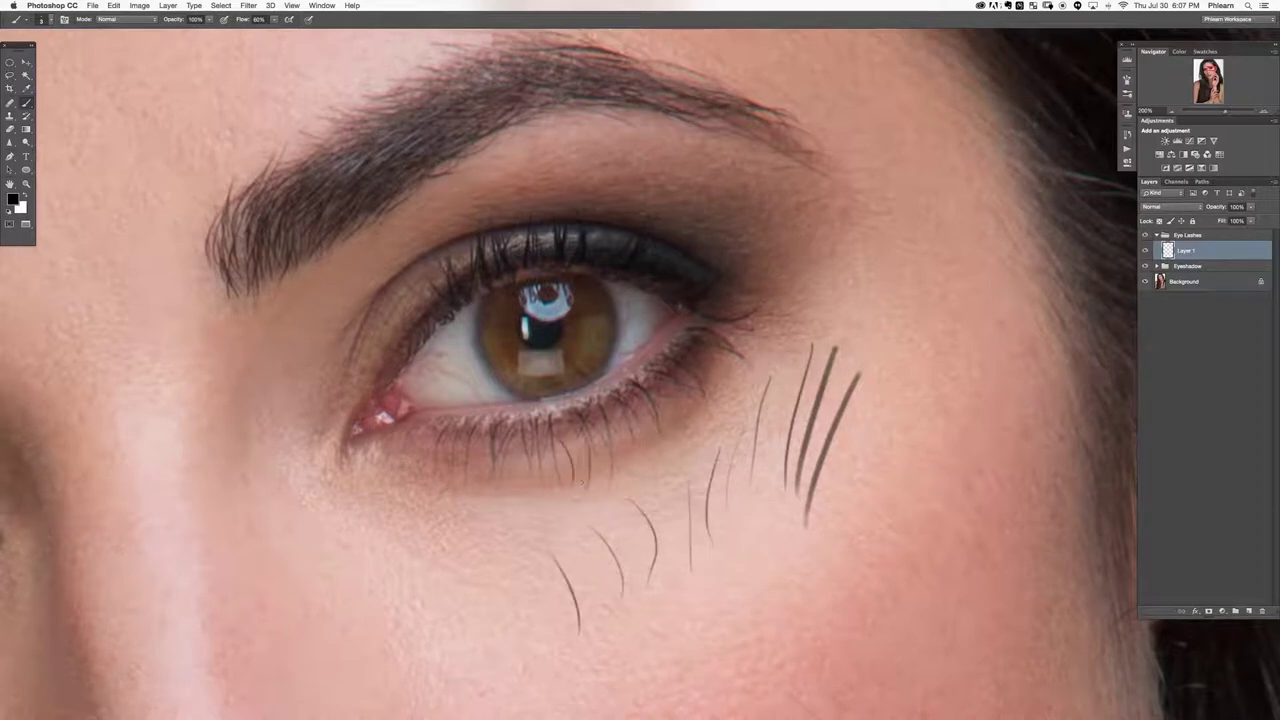
# Clear all the sample lash strokes from Layer 1 and remove the selection.
pyautogui.moveTo(690, 410); pyautogui.dragTo(694, 482)
pyautogui.press('BackSpace')
pyautogui.press('super+d')
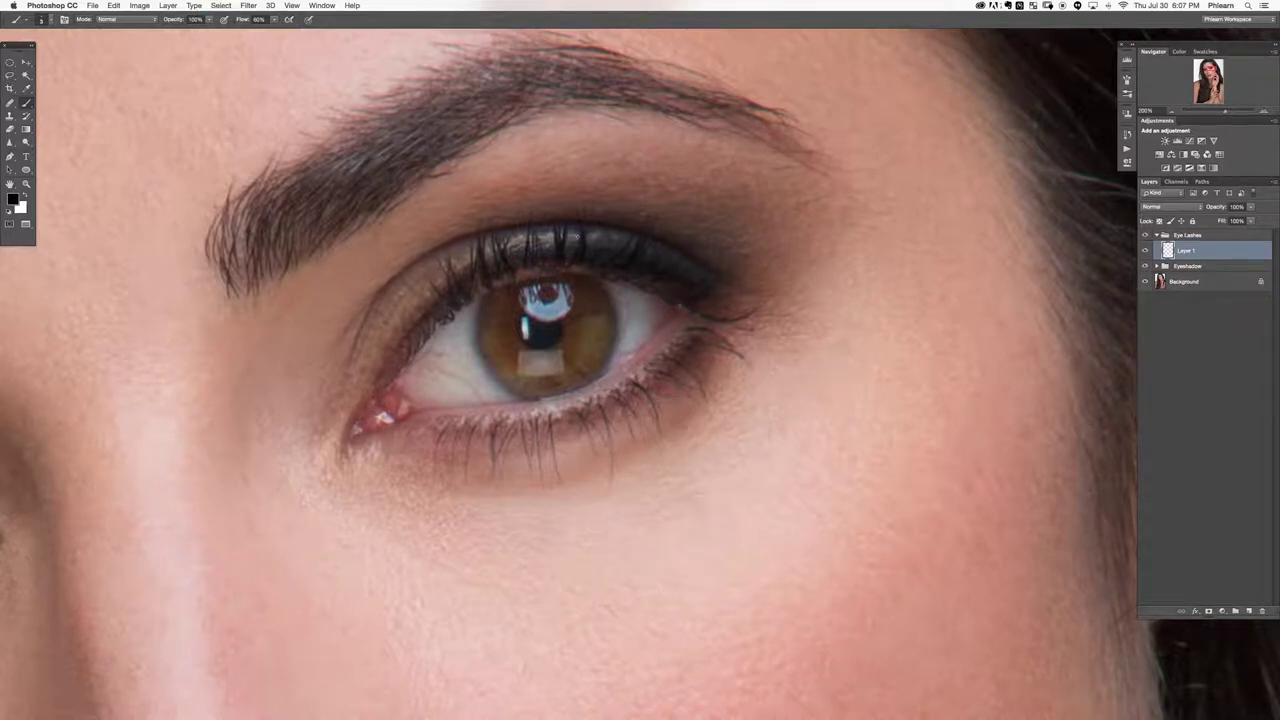
# Try a loose zigzag brush stroke on the cheek below the model's left eye, and undo it.
pyautogui.moveTo(544, 425); pyautogui.dragTo(436, 291)
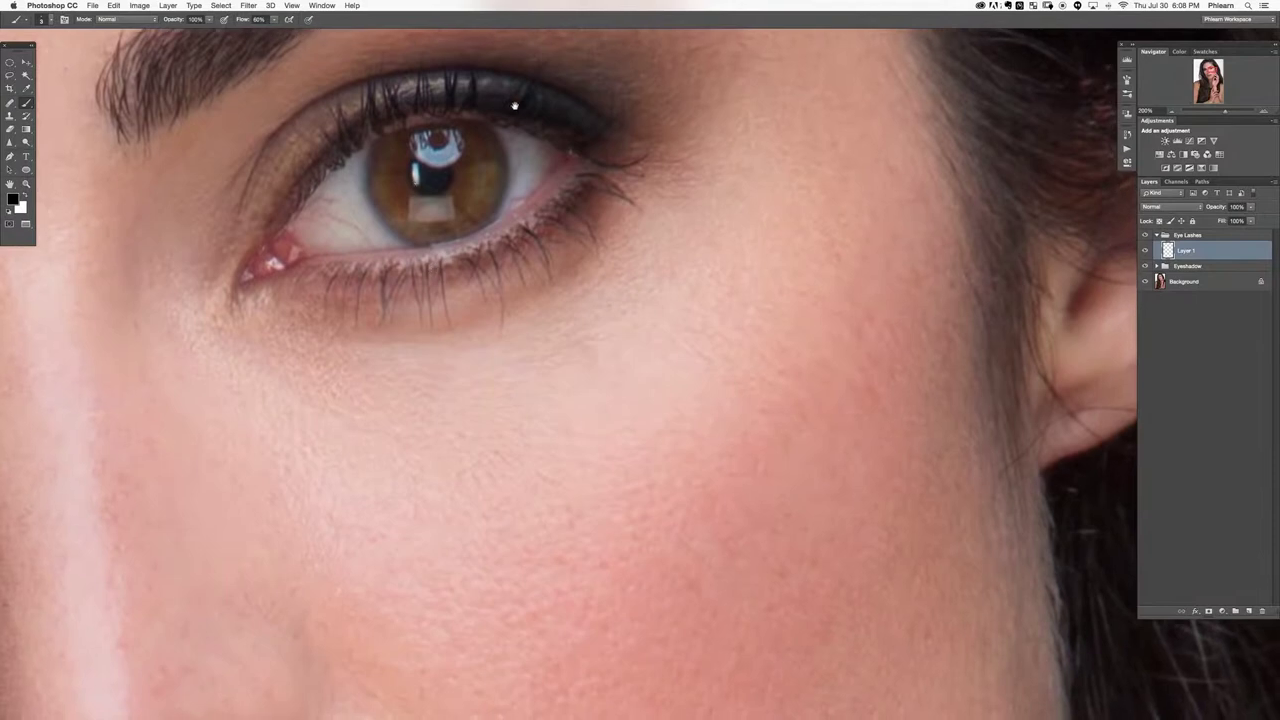
pyautogui.moveTo(476, 367); pyautogui.dragTo(516, 475)
pyautogui.moveTo(685, 447)
pyautogui.mouseDown()
pyautogui.moveTo(657, 529)
pyautogui.moveTo(777, 503)
pyautogui.moveTo(931, 551)
pyautogui.mouseUp()
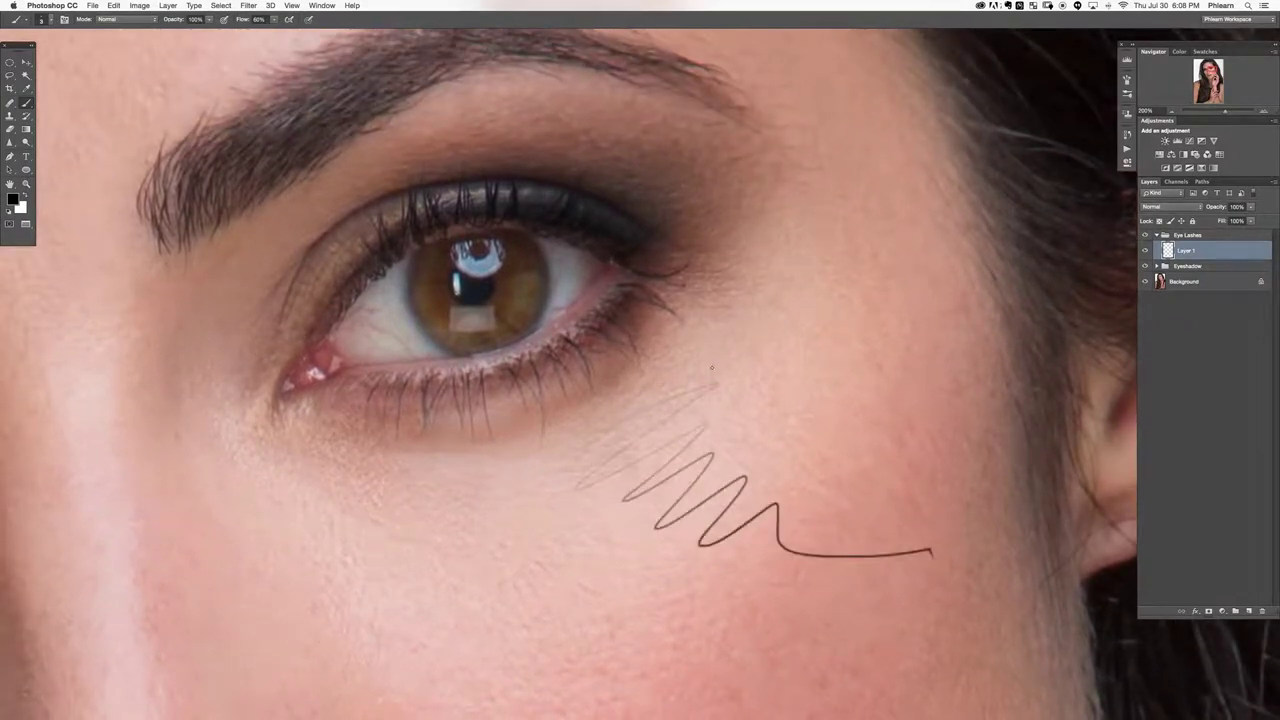
pyautogui.press('super+z')
pyautogui.press('super+alt+z')
# Paint sample lashes below the left eye's lower lid, try fading their tips with a large soft Eraser, and undo.
pyautogui.moveTo(508, 390)
pyautogui.mouseDown()
pyautogui.moveTo(499, 460)
pyautogui.moveTo(519, 452)
pyautogui.mouseUp()
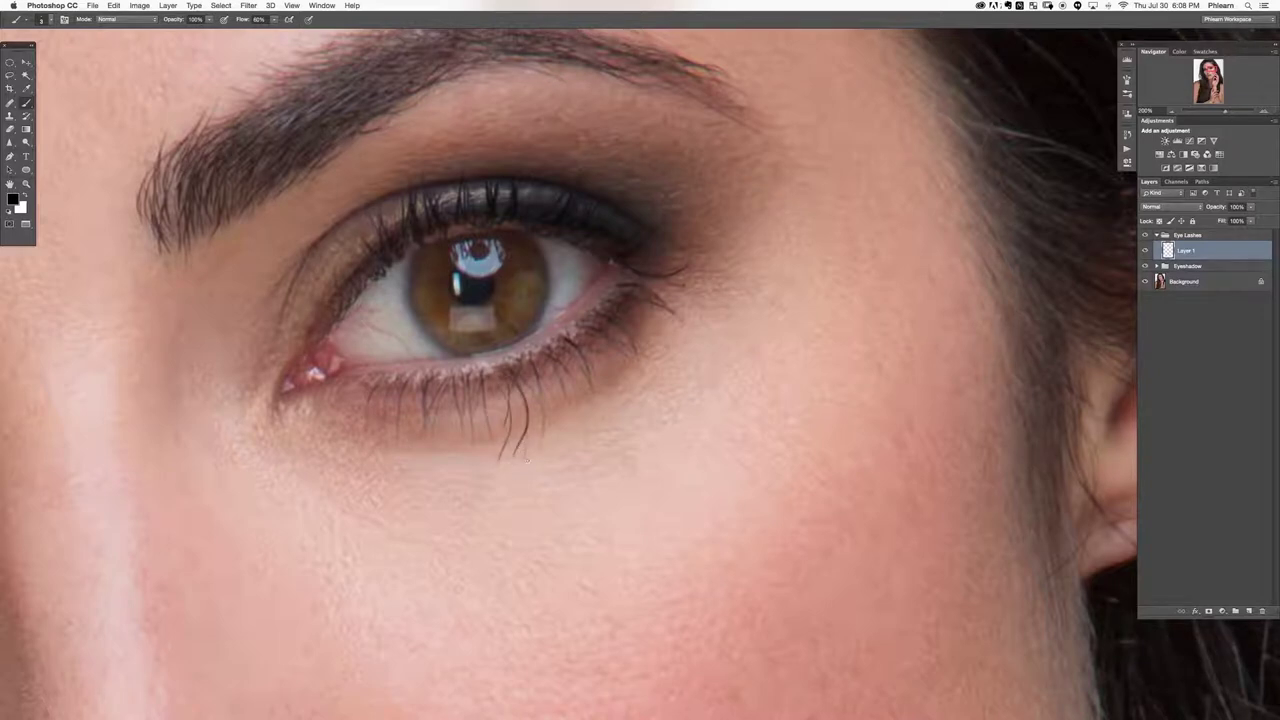
pyautogui.press('e')
pyautogui.moveTo(403, 370)
pyautogui.keyDown('ctrl'); pyautogui.keyDown('alt'); pyautogui.mouseDown()
pyautogui.moveTo(471, 363)
pyautogui.moveTo(394, 448)
pyautogui.mouseUp(); pyautogui.keyUp('alt'); pyautogui.keyUp('ctrl')
pyautogui.moveTo(515, 485)
pyautogui.mouseDown()
pyautogui.moveTo(534, 519)
pyautogui.moveTo(492, 551)
pyautogui.moveTo(555, 534)
pyautogui.moveTo(549, 543)
pyautogui.moveTo(523, 391)
pyautogui.mouseUp()
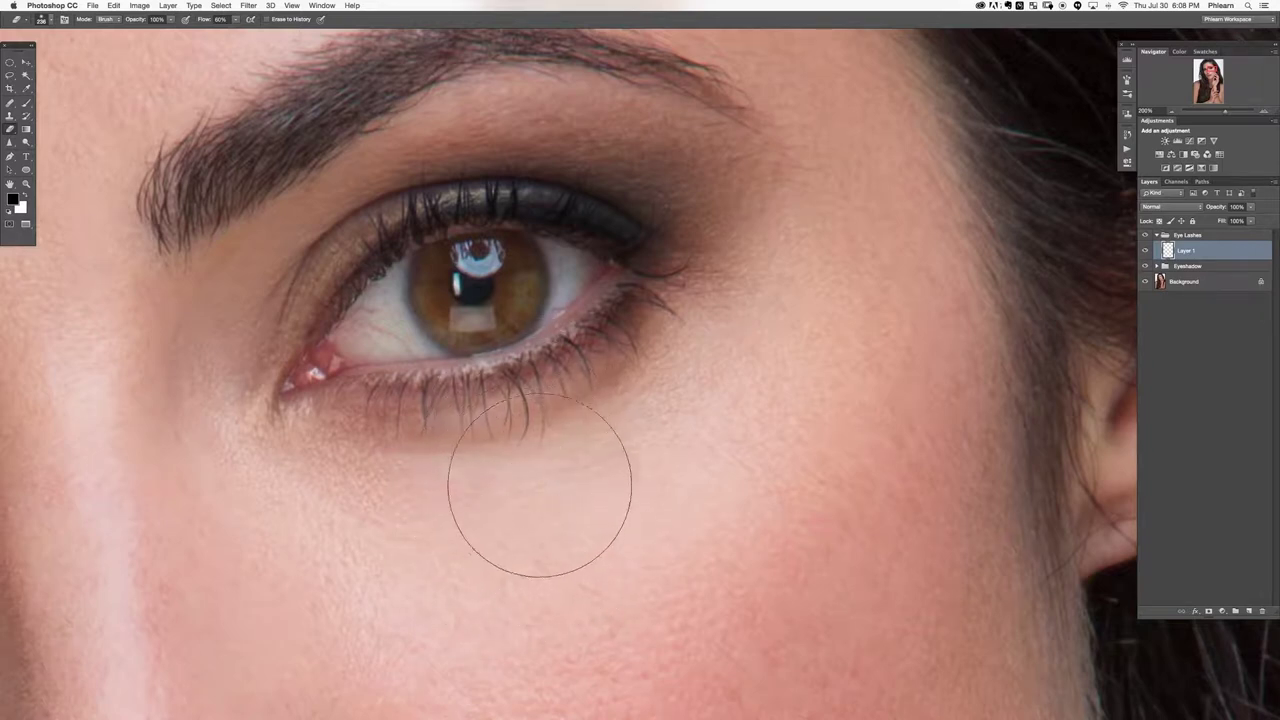
pyautogui.press('super+z')
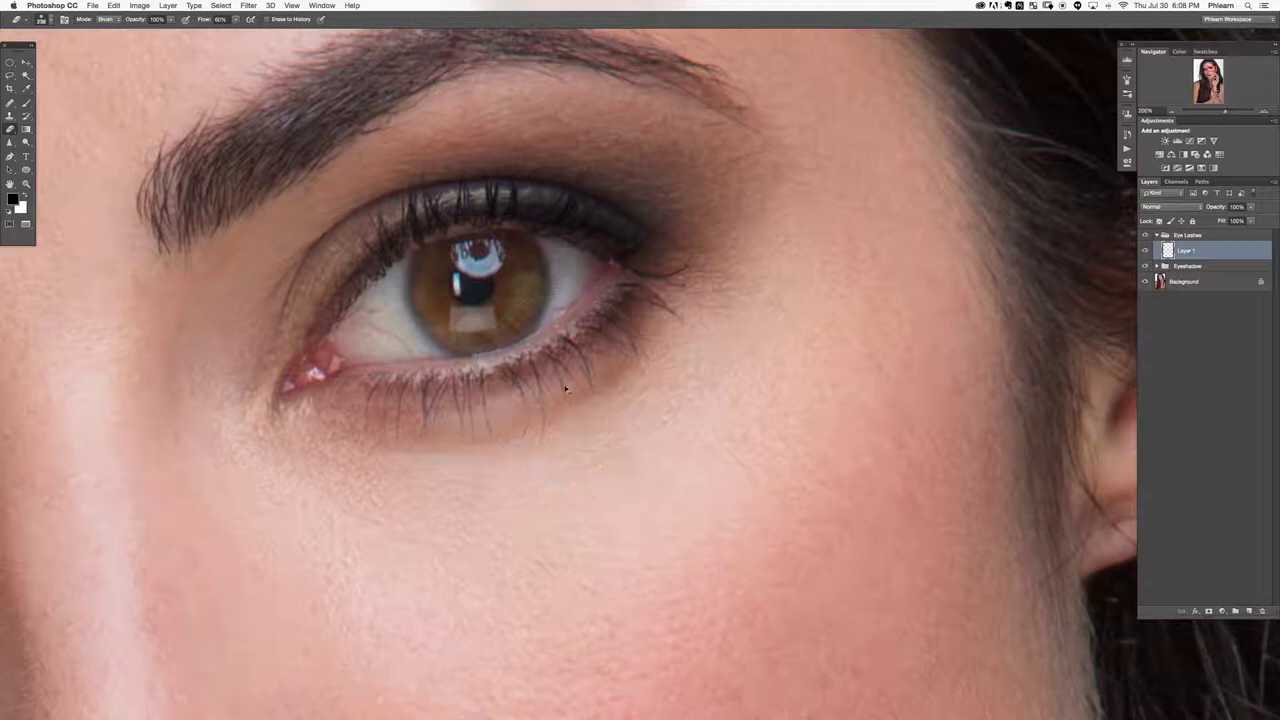
# Try several thin lash strokes at the middle of the left eye's lower lid and fade the last one with the Eraser.
pyautogui.press('b')
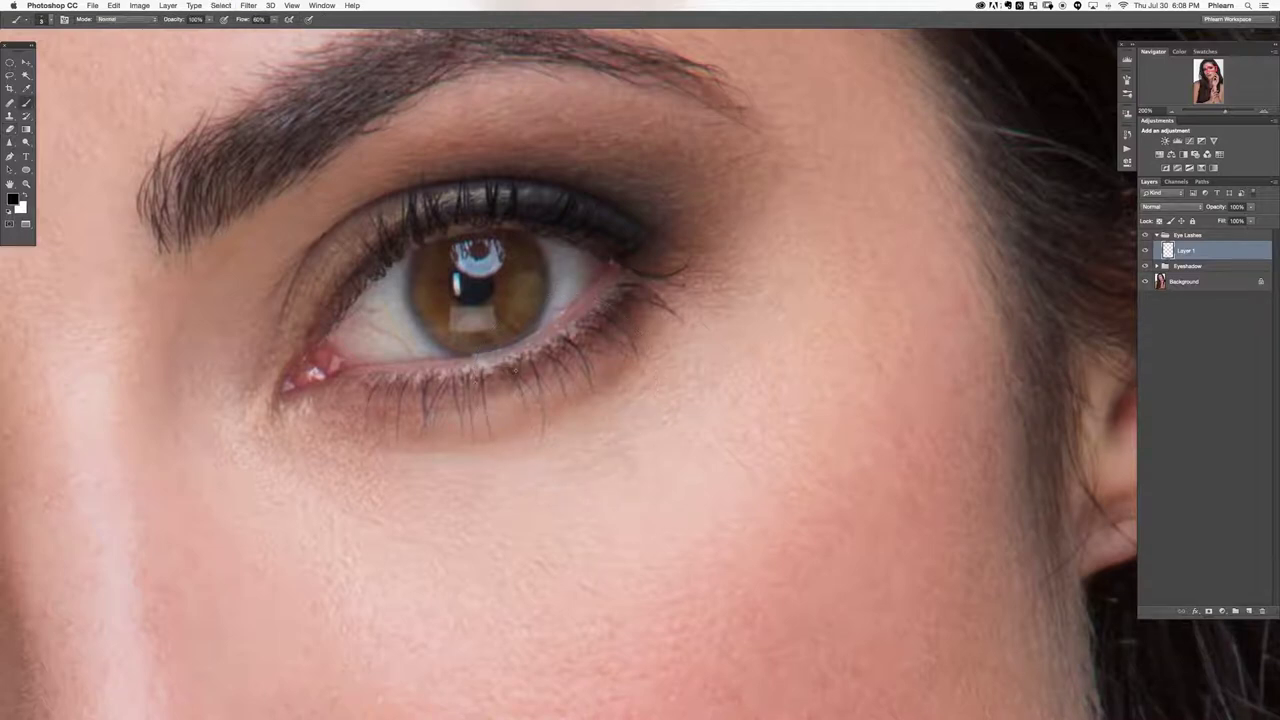
pyautogui.moveTo(499, 373); pyautogui.dragTo(510, 421)
pyautogui.press('super+z')
pyautogui.moveTo(503, 374); pyautogui.dragTo(524, 443)
pyautogui.press('super+z')
pyautogui.moveTo(505, 374); pyautogui.dragTo(507, 446)
pyautogui.press('e')
pyautogui.click(509, 491)
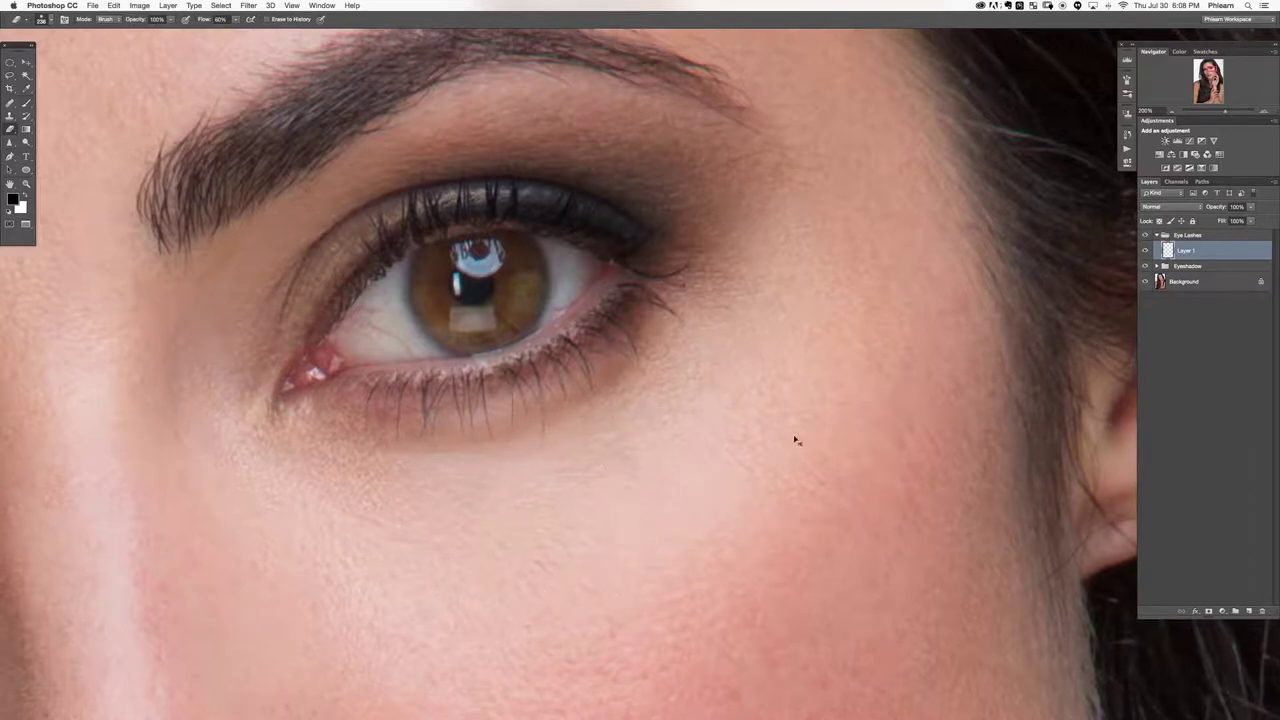
# Scribble faint and heavy practice strokes on the cheek below the model's left eye, and clear them from Layer 1.
pyautogui.press('b')
pyautogui.scroll(-3, 524, 347)
pyautogui.hscroll(-2, 524, 347)
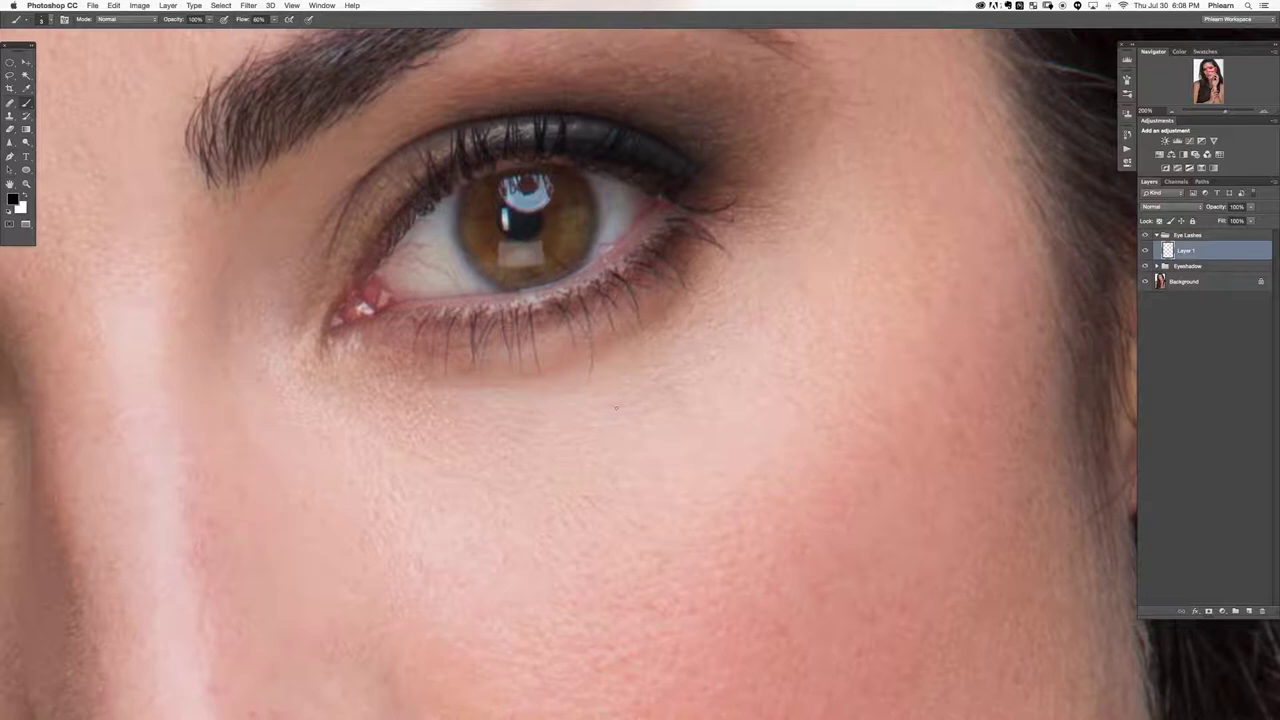
pyautogui.hscroll(3, 640, 407)
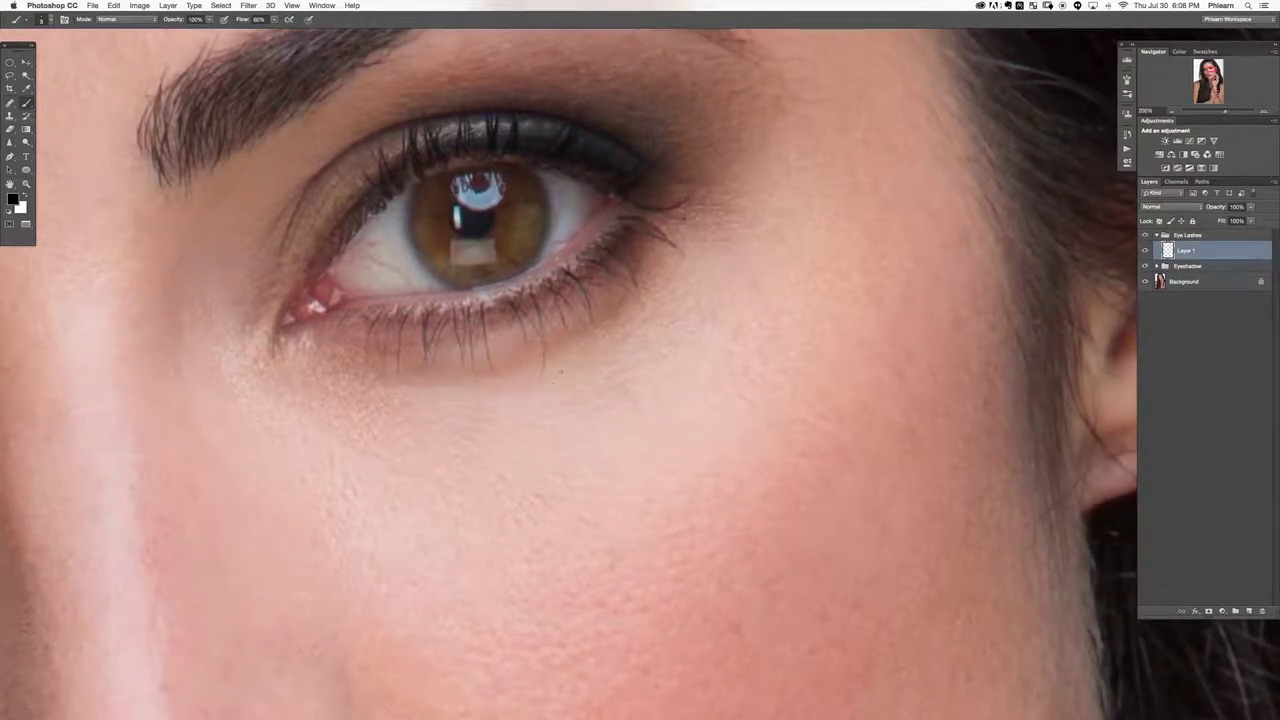
pyautogui.moveTo(582, 465); pyautogui.dragTo(810, 424)
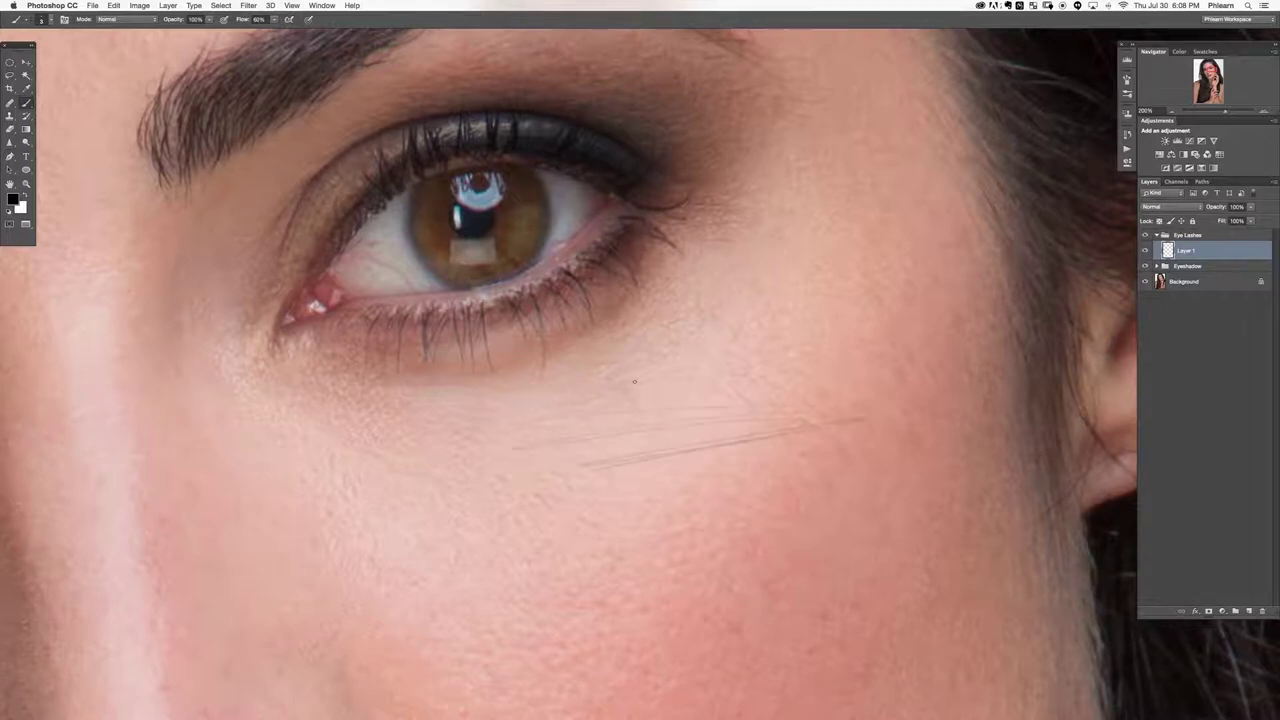
pyautogui.hscroll(-1, 635, 382)
pyautogui.moveTo(633, 384)
pyautogui.mouseDown()
pyautogui.moveTo(697, 376)
pyautogui.moveTo(597, 409)
pyautogui.moveTo(821, 396)
pyautogui.moveTo(565, 401)
pyautogui.moveTo(772, 404)
pyautogui.mouseUp()
pyautogui.moveTo(784, 300)
pyautogui.mouseDown()
pyautogui.moveTo(825, 355)
pyautogui.moveTo(846, 455)
pyautogui.mouseUp()
pyautogui.moveTo(745, 293)
pyautogui.mouseDown()
pyautogui.moveTo(846, 452)
pyautogui.moveTo(826, 468)
pyautogui.moveTo(840, 425)
pyautogui.mouseUp()
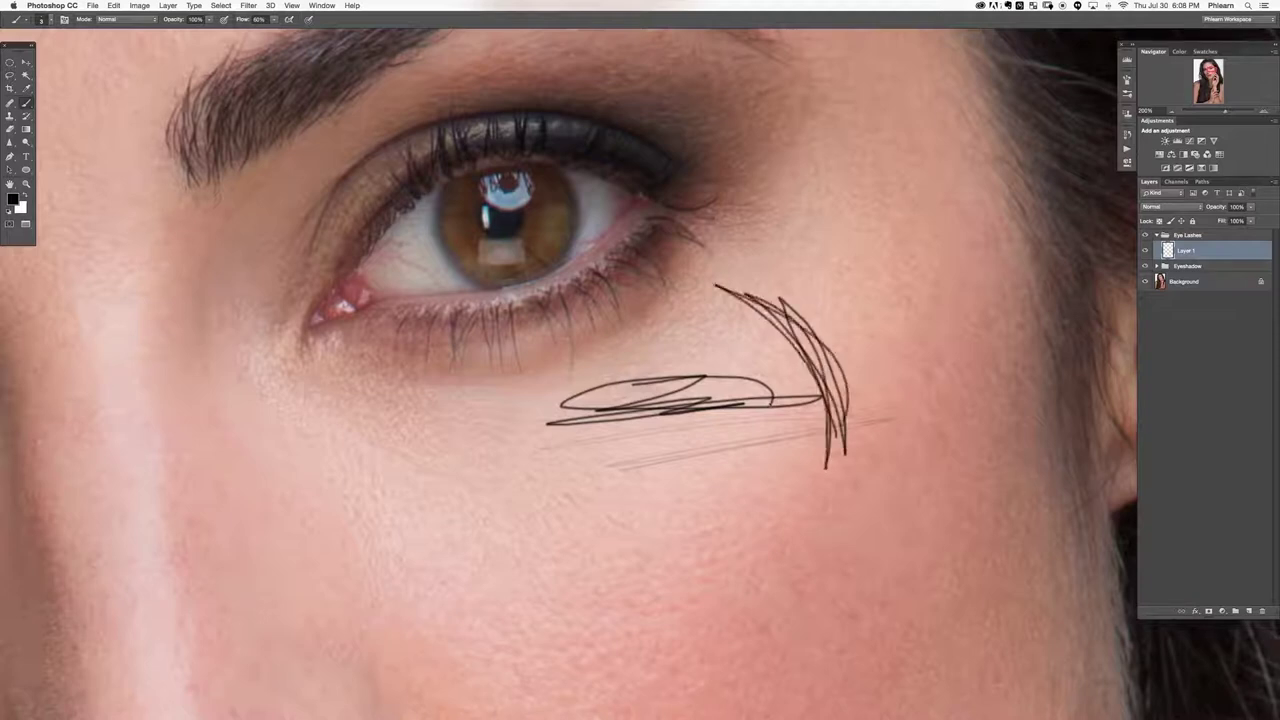
pyautogui.press('Delete')
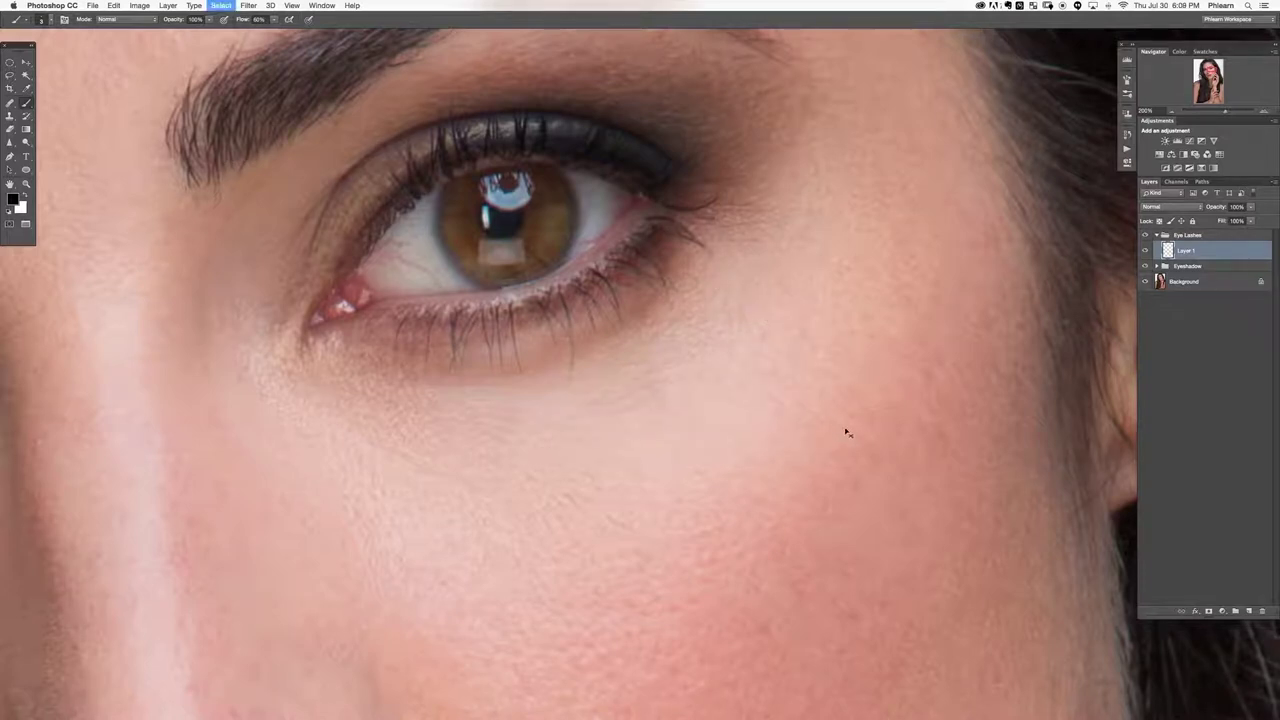
# Paint clusters of long, thin curved practice lashes on the cheek below the left eye, and clear them from Layer 1.
pyautogui.moveTo(566, 362)
pyautogui.mouseDown()
pyautogui.moveTo(553, 466)
pyautogui.moveTo(566, 486)
pyautogui.mouseUp()
pyautogui.moveTo(601, 364); pyautogui.dragTo(594, 524)
pyautogui.moveTo(657, 364); pyautogui.dragTo(672, 522)
pyautogui.moveTo(670, 348)
pyautogui.mouseDown()
pyautogui.moveTo(783, 319)
pyautogui.moveTo(742, 322)
pyautogui.mouseUp()
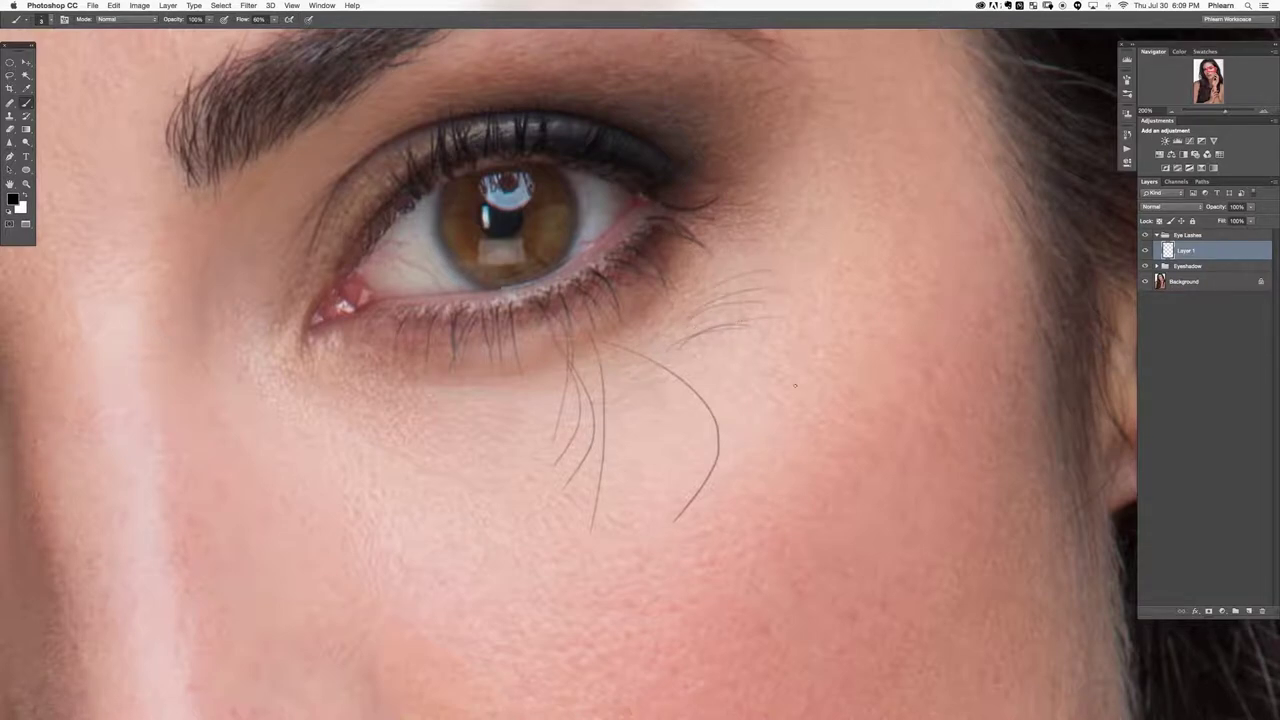
pyautogui.moveTo(767, 381)
pyautogui.mouseDown()
pyautogui.moveTo(778, 505)
pyautogui.moveTo(718, 530)
pyautogui.mouseUp()
pyautogui.moveTo(748, 425); pyautogui.dragTo(720, 542)
pyautogui.moveTo(700, 336)
pyautogui.mouseDown()
pyautogui.moveTo(812, 322)
pyautogui.moveTo(714, 354)
pyautogui.mouseUp()
pyautogui.moveTo(806, 345)
pyautogui.mouseDown()
pyautogui.moveTo(750, 342)
pyautogui.moveTo(768, 357)
pyautogui.mouseUp()
pyautogui.press('super+d')
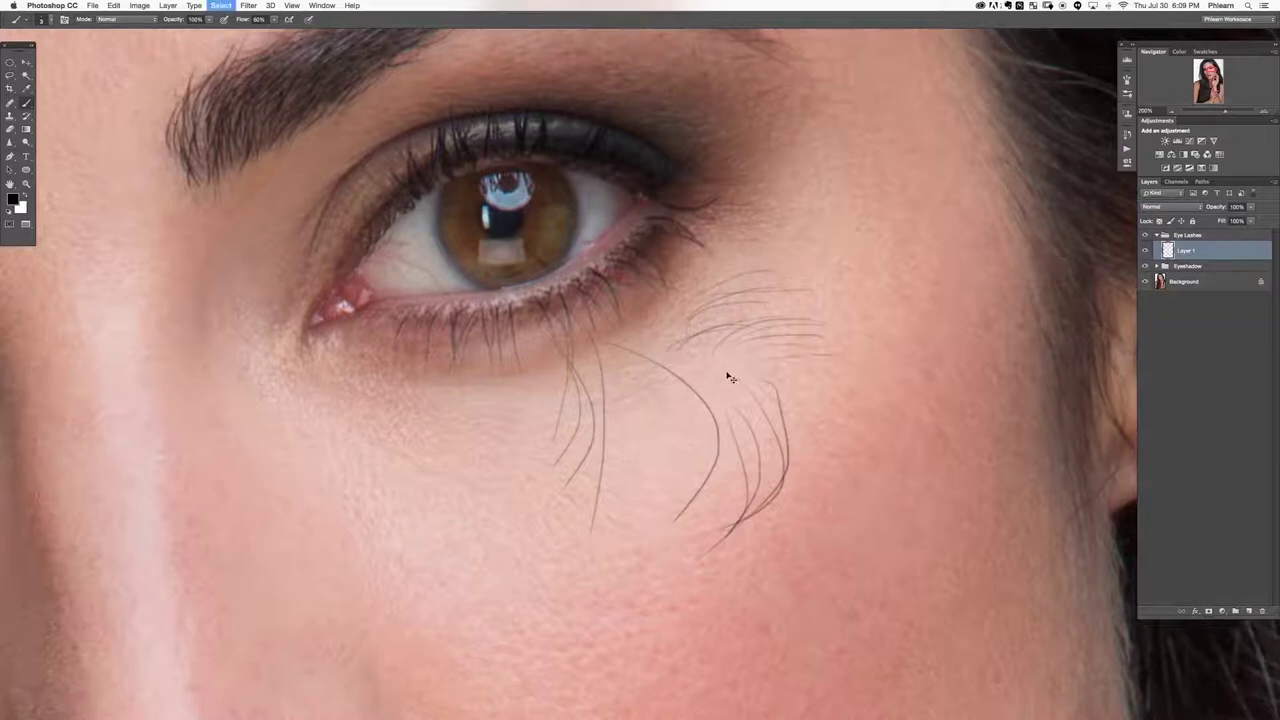
pyautogui.press('Delete')
pyautogui.press('super+d')
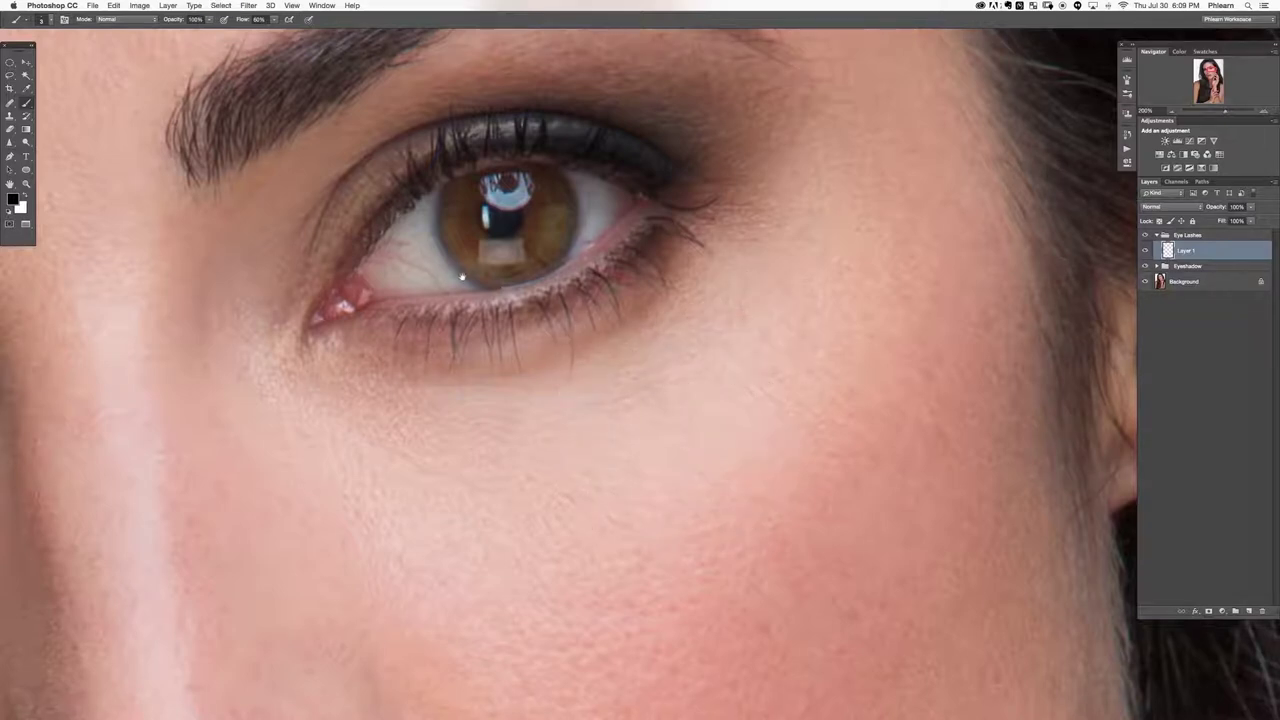
# Paint fine black lashes along the lower lash line of the model's left eye on Layer 1.
pyautogui.scroll(5, 462, 277)
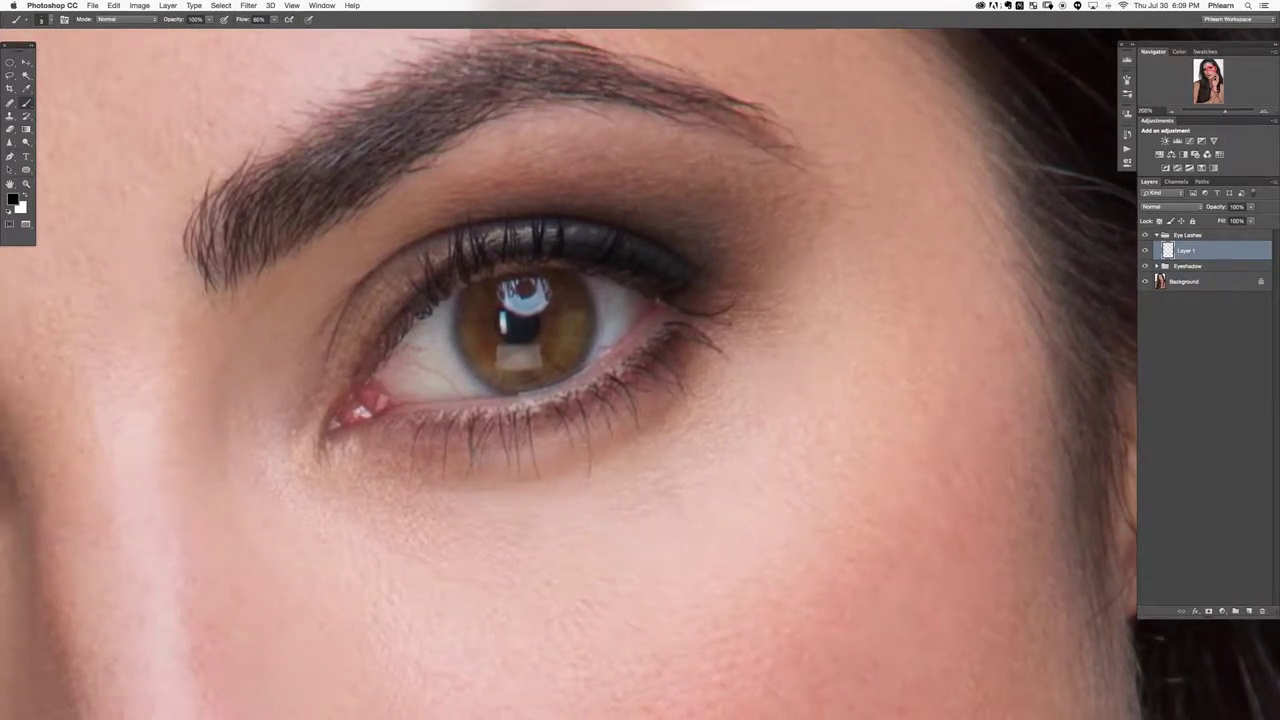
pyautogui.press('r')
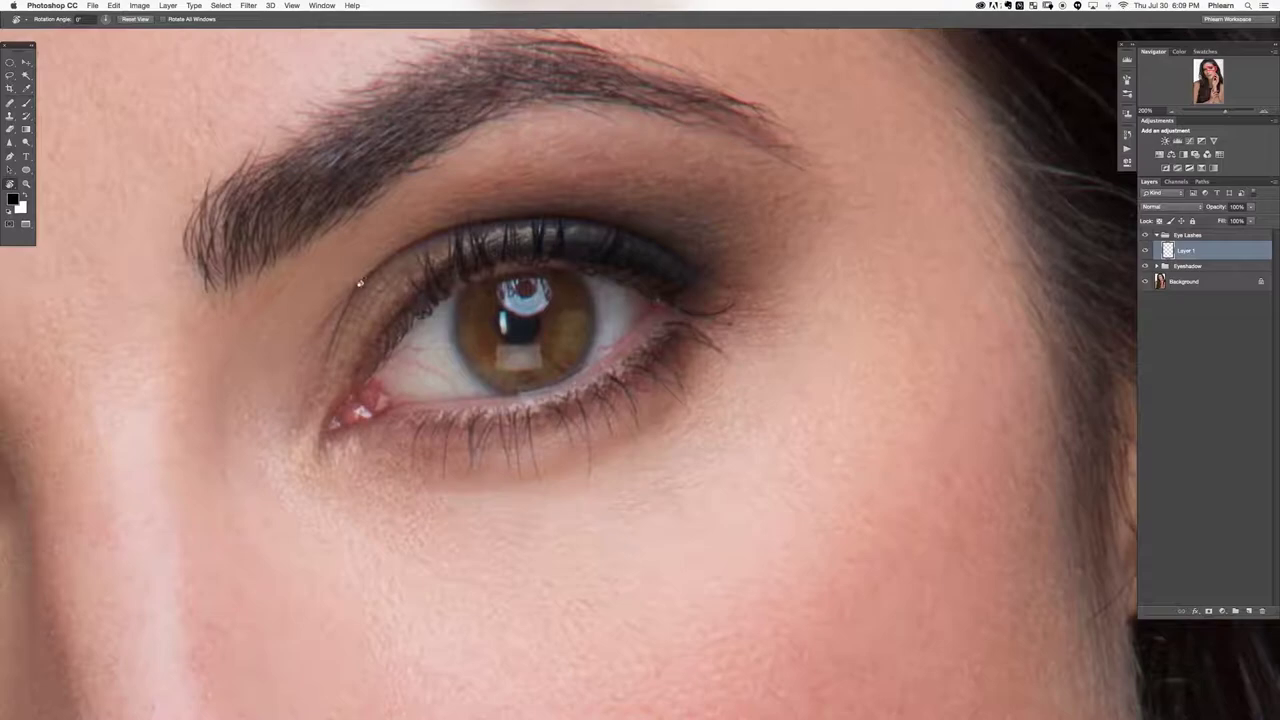
pyautogui.moveTo(328, 244); pyautogui.dragTo(602, 297)
pyautogui.press('b')
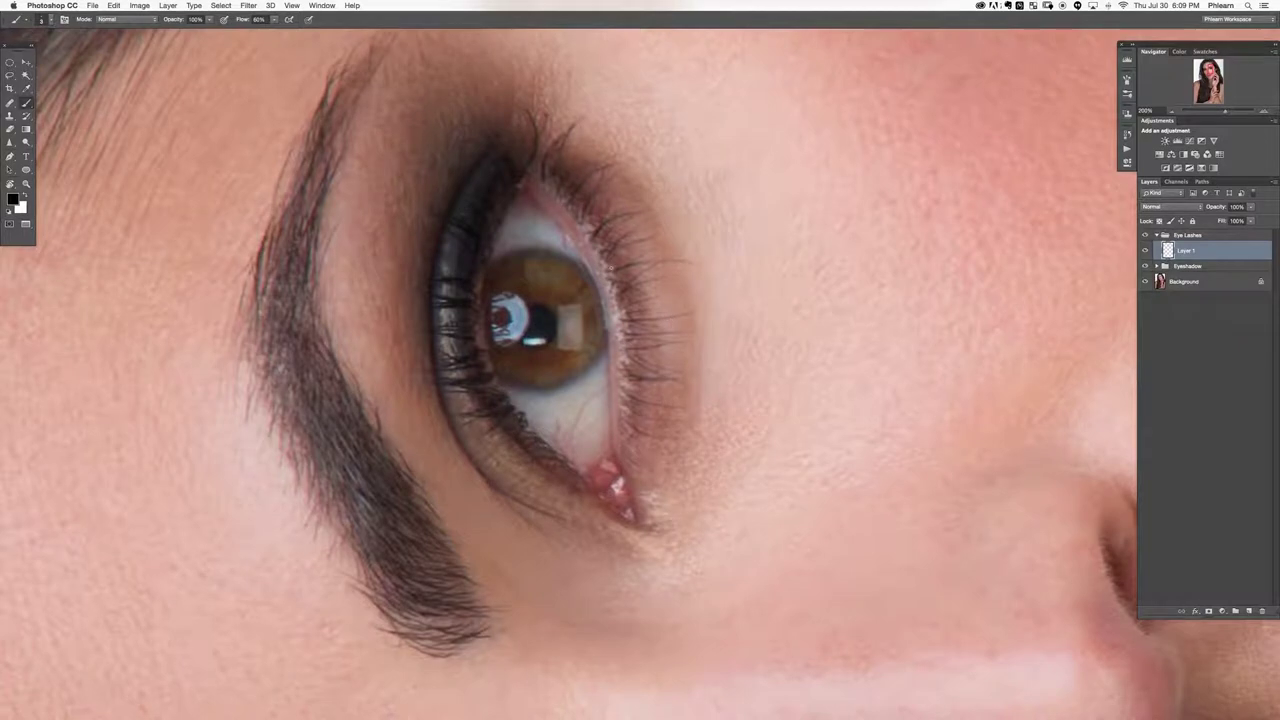
pyautogui.moveTo(614, 229); pyautogui.dragTo(643, 213)
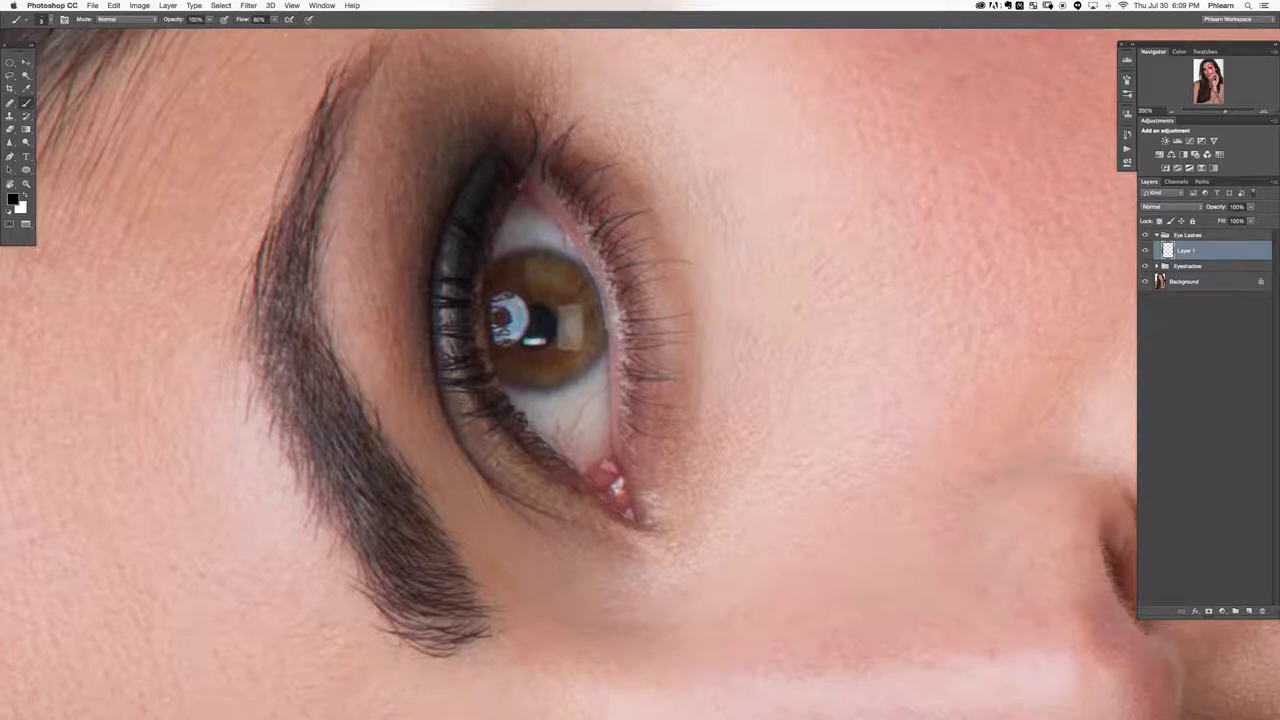
pyautogui.moveTo(626, 424); pyautogui.dragTo(675, 414)
# Paint fine lashes along the upper lid of the model's left eye and undo the last stroke.
pyautogui.press('r')
pyautogui.moveTo(253, 463)
pyautogui.mouseDown()
pyautogui.moveTo(566, 90)
pyautogui.moveTo(890, 385)
pyautogui.moveTo(640, 575)
pyautogui.moveTo(430, 372)
pyautogui.moveTo(509, 449)
pyautogui.mouseUp()
pyautogui.press('b')
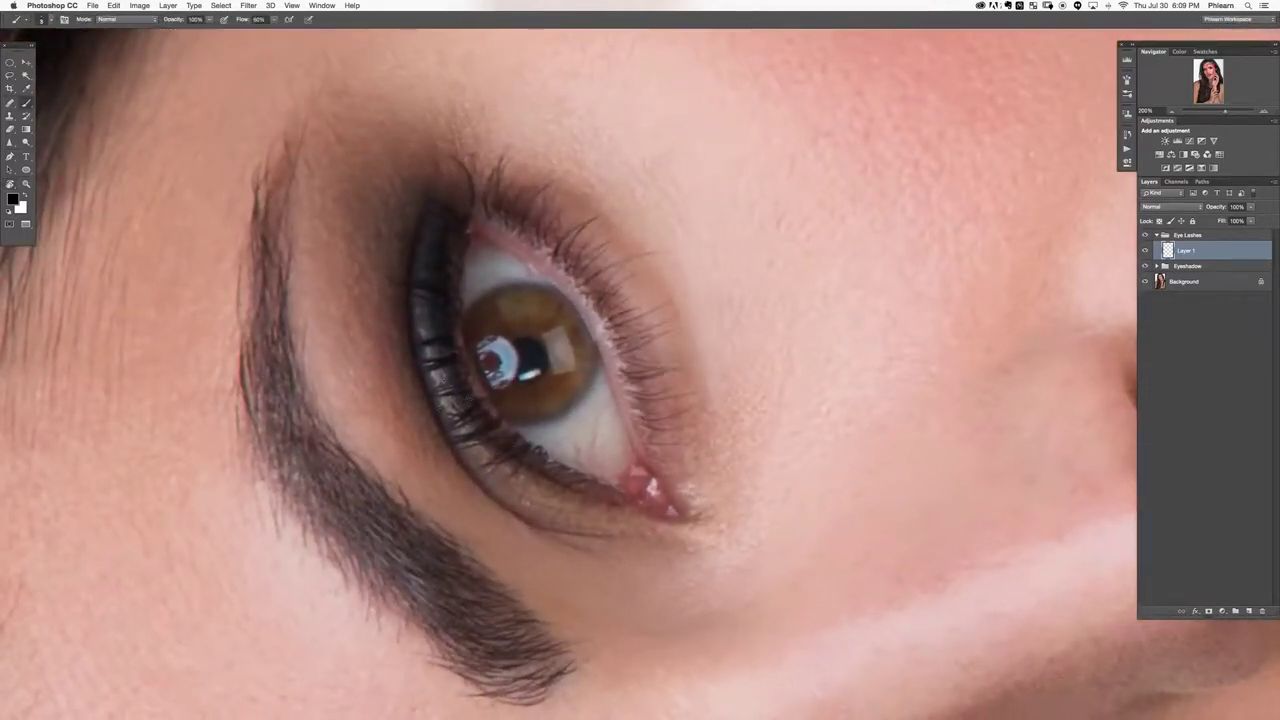
pyautogui.moveTo(425, 429); pyautogui.dragTo(402, 438)
pyautogui.press('super+z')
# Paint fine lashes along the upper and lower lash lines of the model's right eye on Layer 1.
pyautogui.press('r')
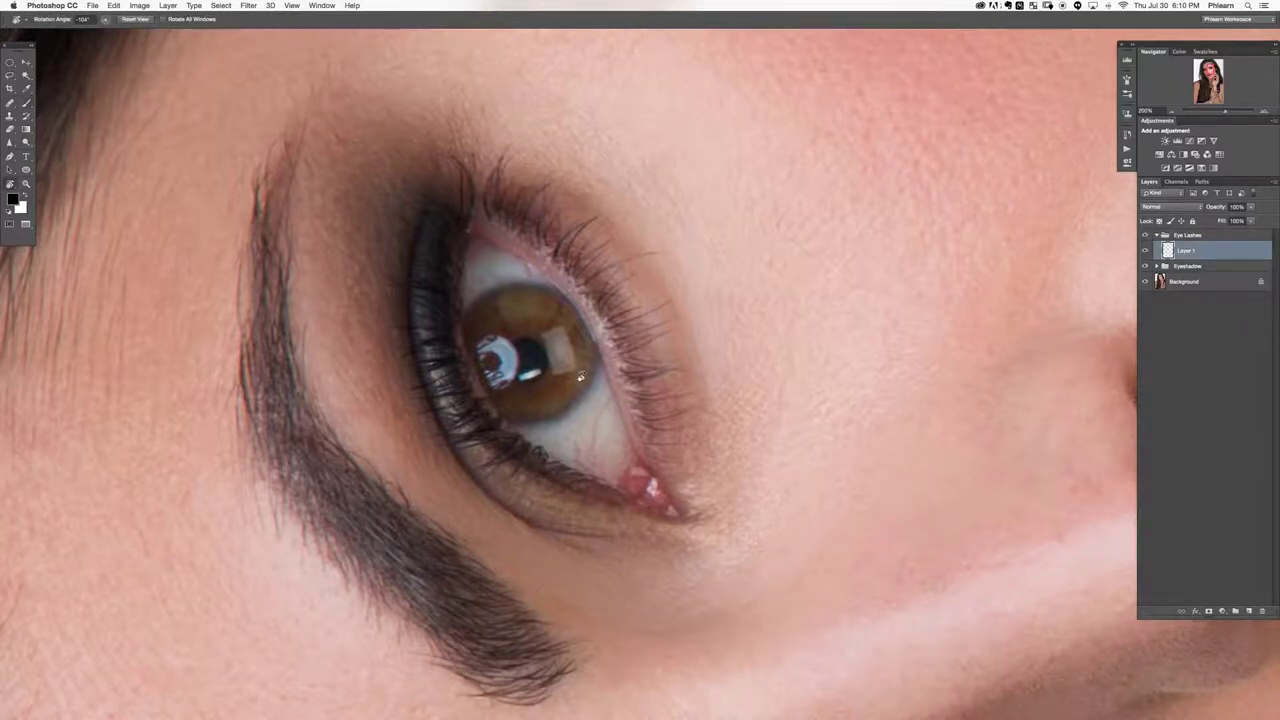
pyautogui.moveTo(498, 290); pyautogui.dragTo(655, 298)
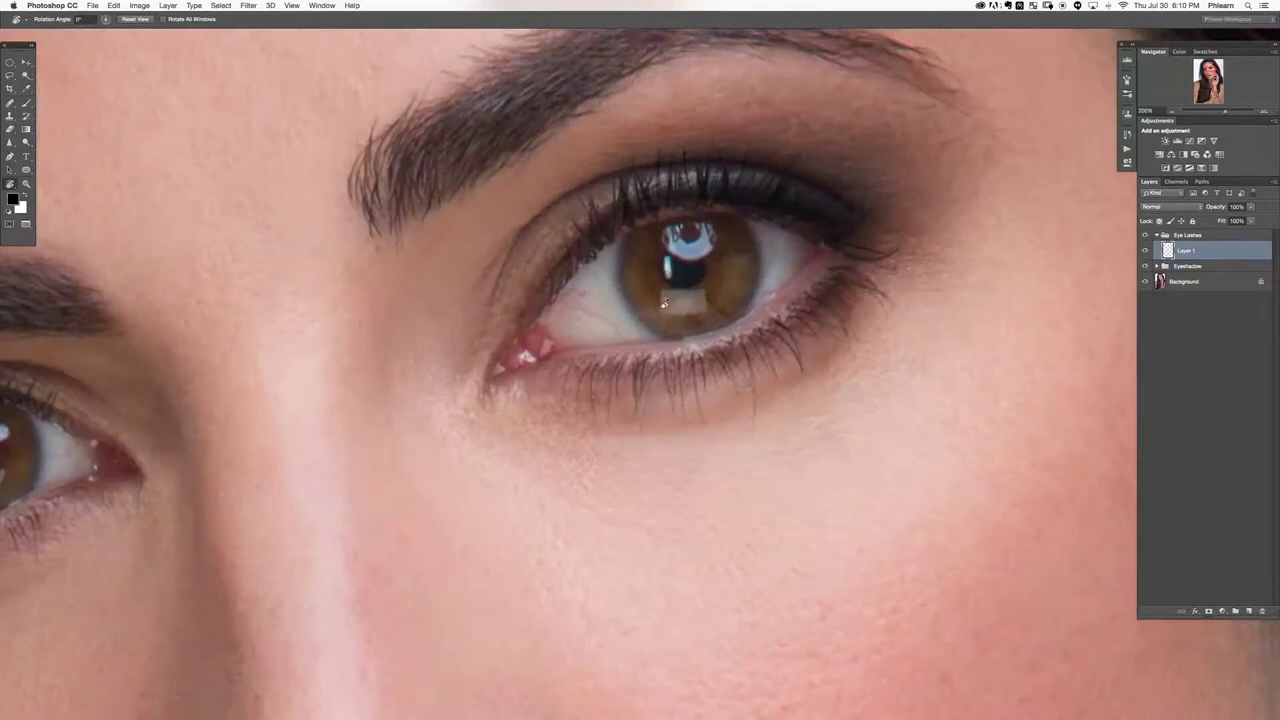
pyautogui.moveTo(356, 460); pyautogui.dragTo(830, 400)
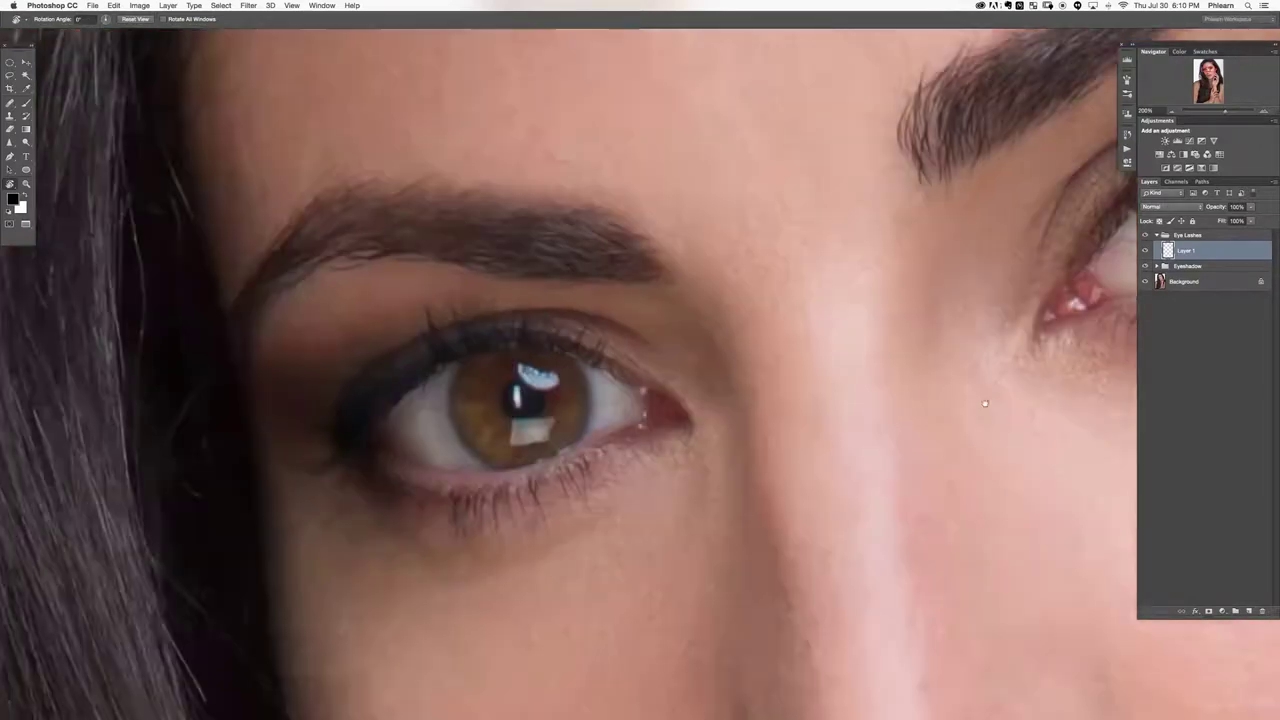
pyautogui.press('b')
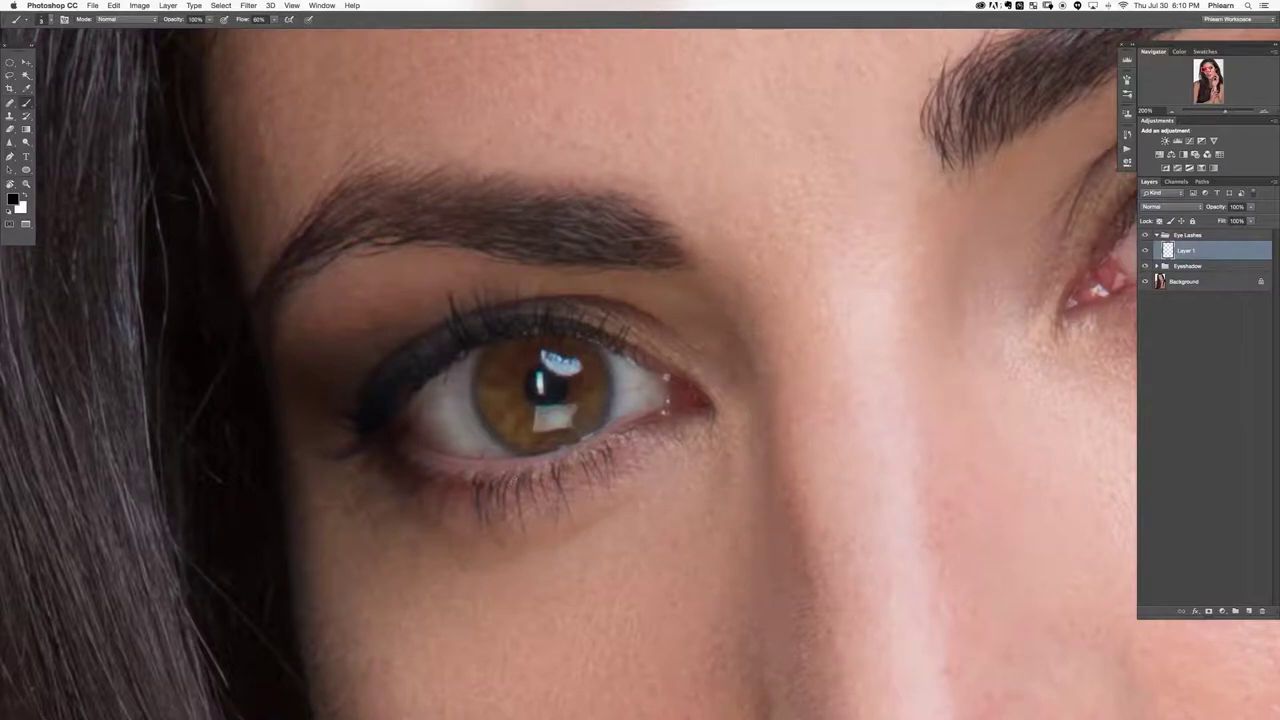
pyautogui.moveTo(546, 470)
pyautogui.mouseDown()
pyautogui.moveTo(545, 490)
pyautogui.moveTo(571, 480)
pyautogui.mouseUp()
# Soften the right eye's painted lashes with a smaller Eraser and paint more lashes toward the outer corner.
pyautogui.press('e')
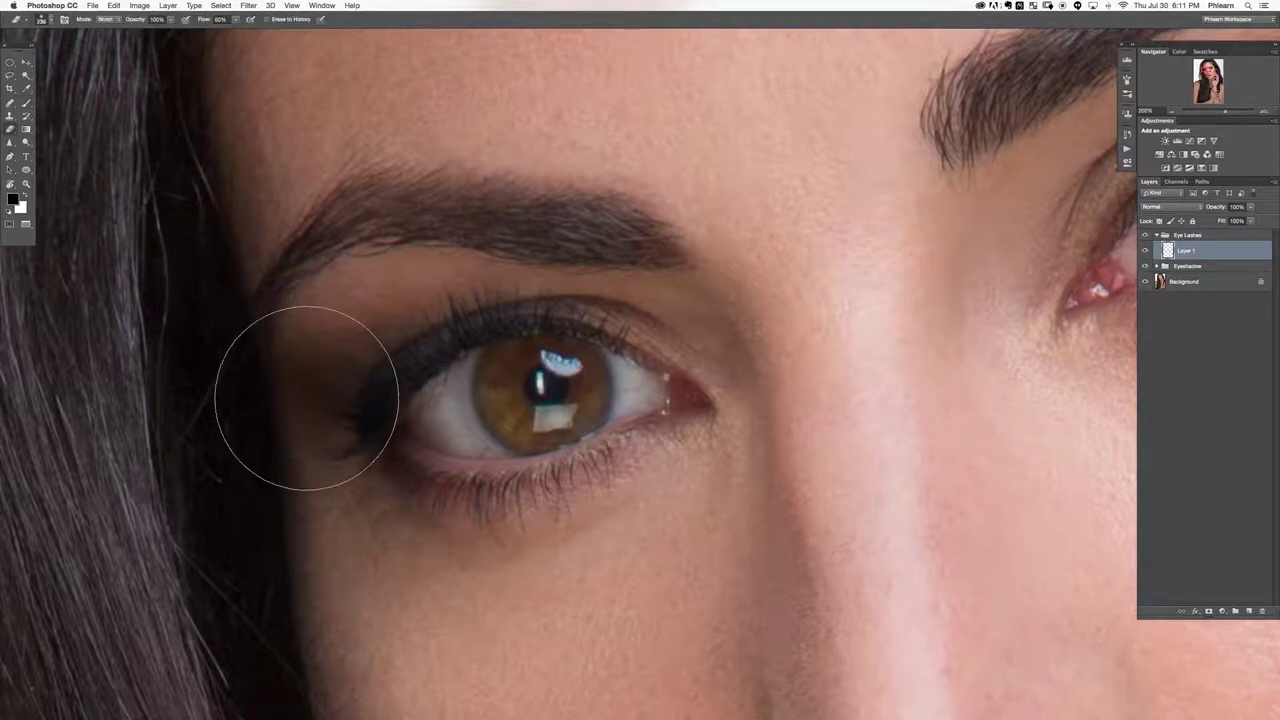
pyautogui.press('[')
pyautogui.press('[')
pyautogui.press('[')
pyautogui.press('[')
pyautogui.press('[')
pyautogui.press('[')
pyautogui.press('b')
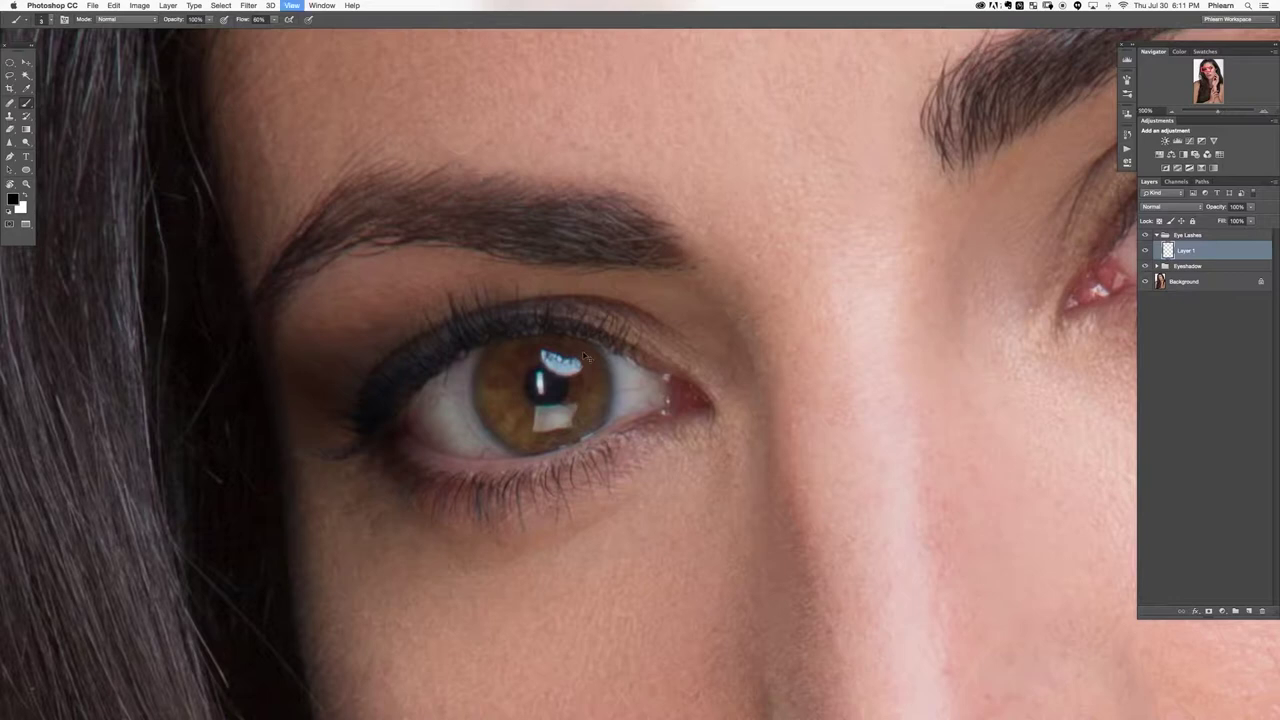
# Compare the portrait with and without the painted lashes by toggling Layer 1's visibility.
pyautogui.scroll(-3, 583, 353)
pyautogui.hscroll(3, 584, 352)
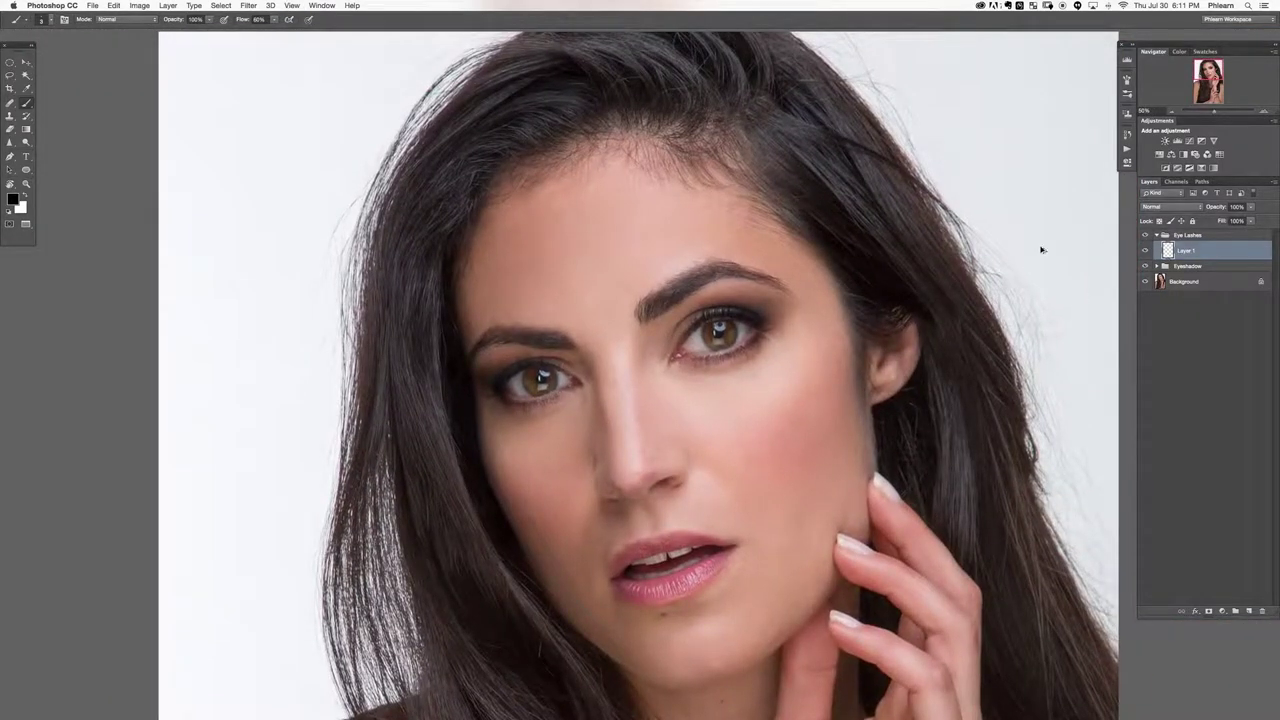
pyautogui.press('super+comma')
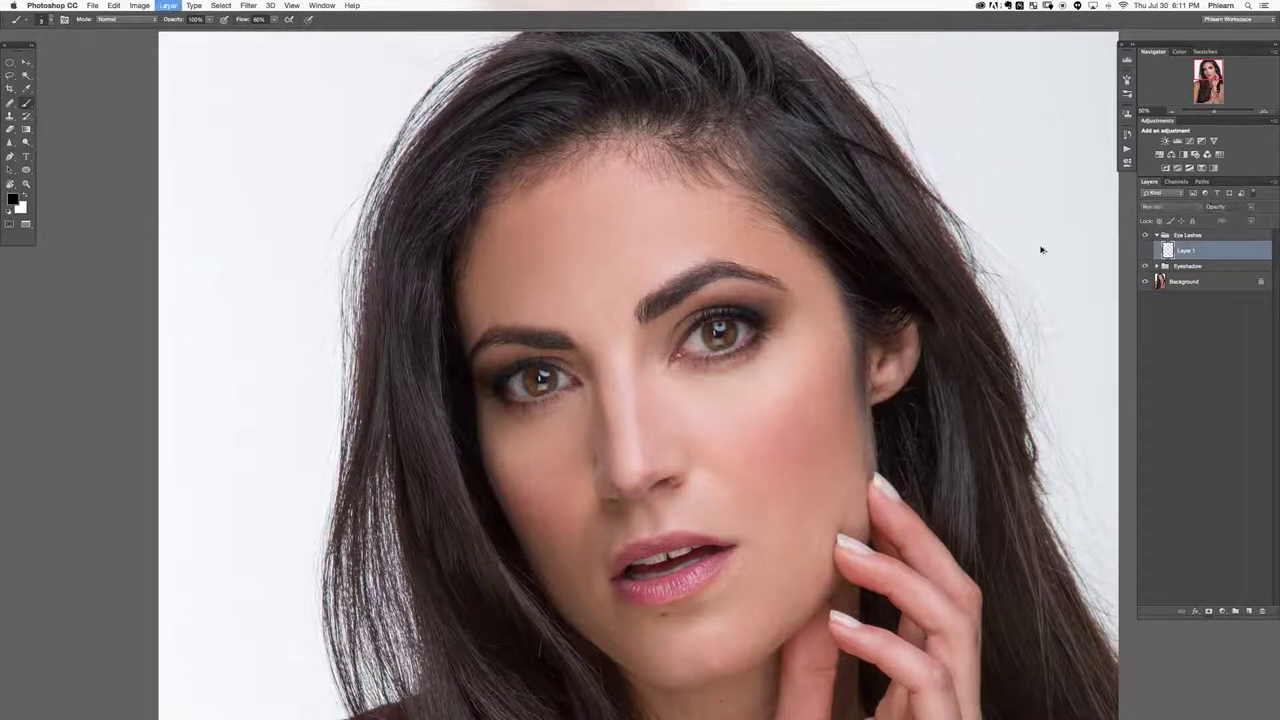
pyautogui.press('super+comma')
pyautogui.press('super+comma')
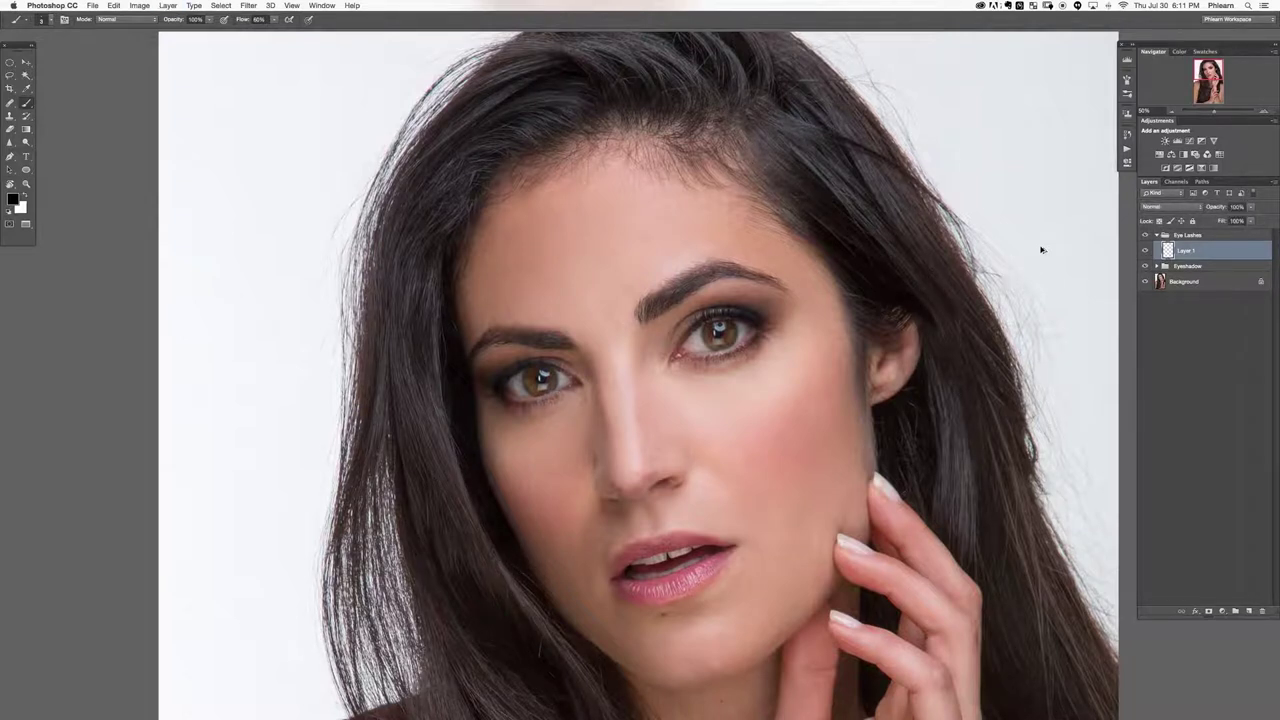
# Add a new layer above Layer 1 and paint extra lashes on the left eye's upper lid, softening them with the Eraser.
pyautogui.press('super+plus')
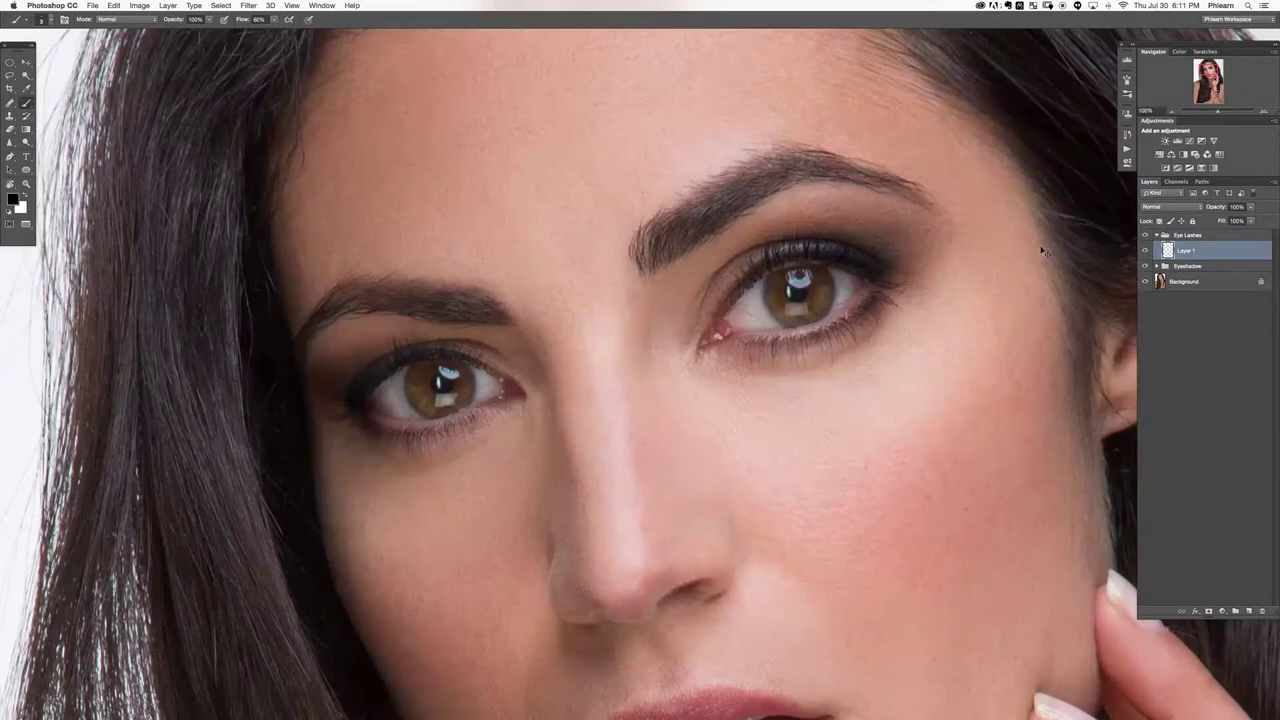
pyautogui.press('super+plus')
pyautogui.press('super+shift+alt+n')
pyautogui.moveTo(961, 412); pyautogui.dragTo(695, 513)
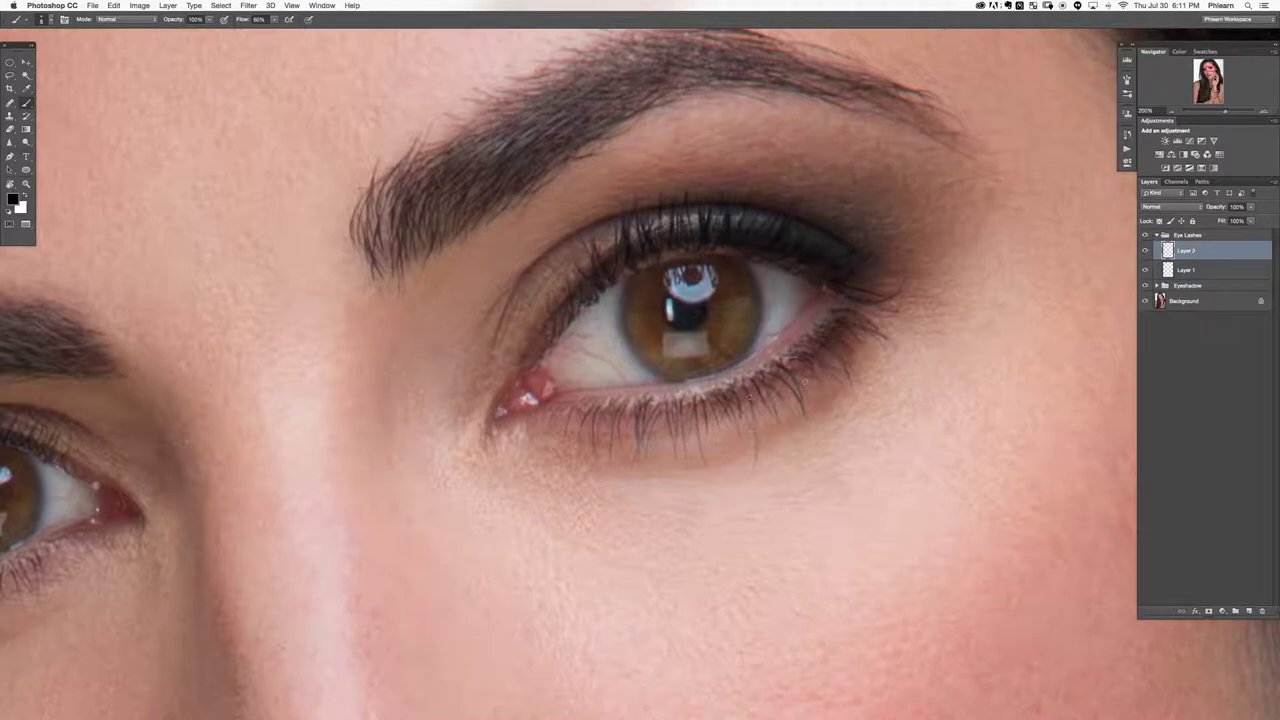
pyautogui.moveTo(690, 405); pyautogui.dragTo(704, 533)
pyautogui.press('super+z')
pyautogui.press('e')
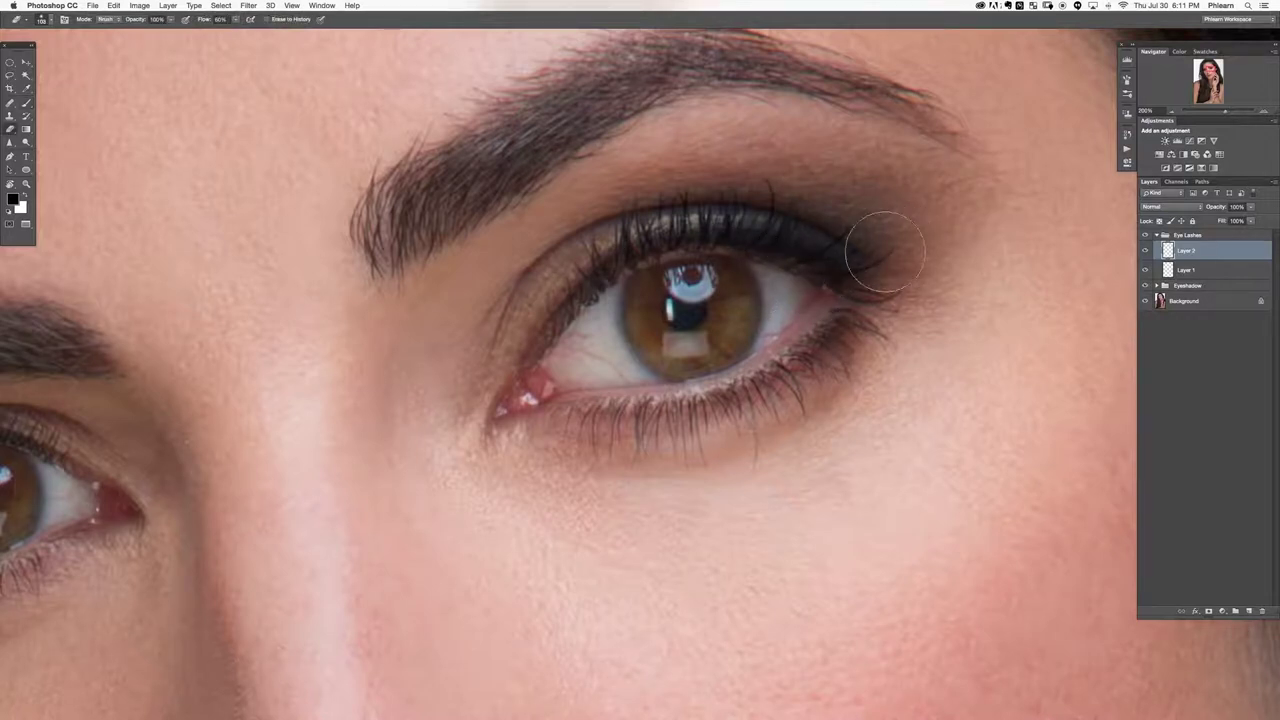
# Paint extra lashes on the right eye's upper lid on Layer 2 and compare the portrait with and without them.
pyautogui.hscroll(-10, 777, 251)
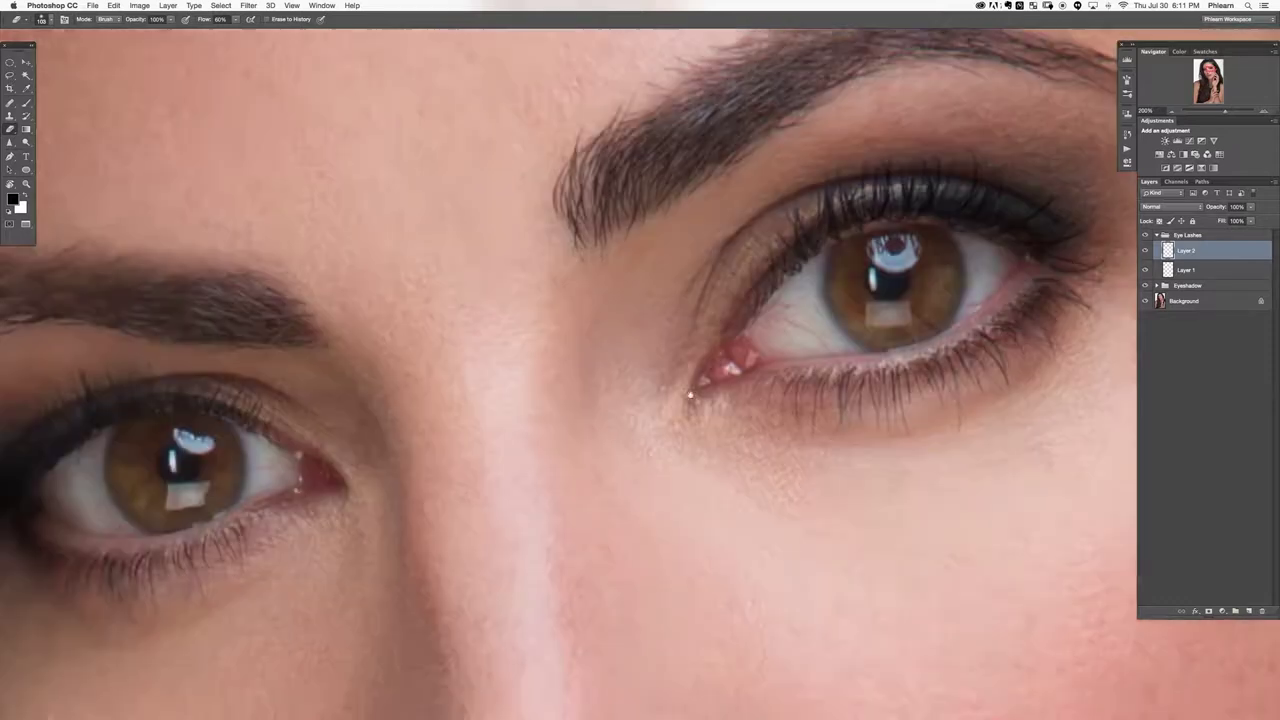
pyautogui.press('b')
pyautogui.press('super+z')
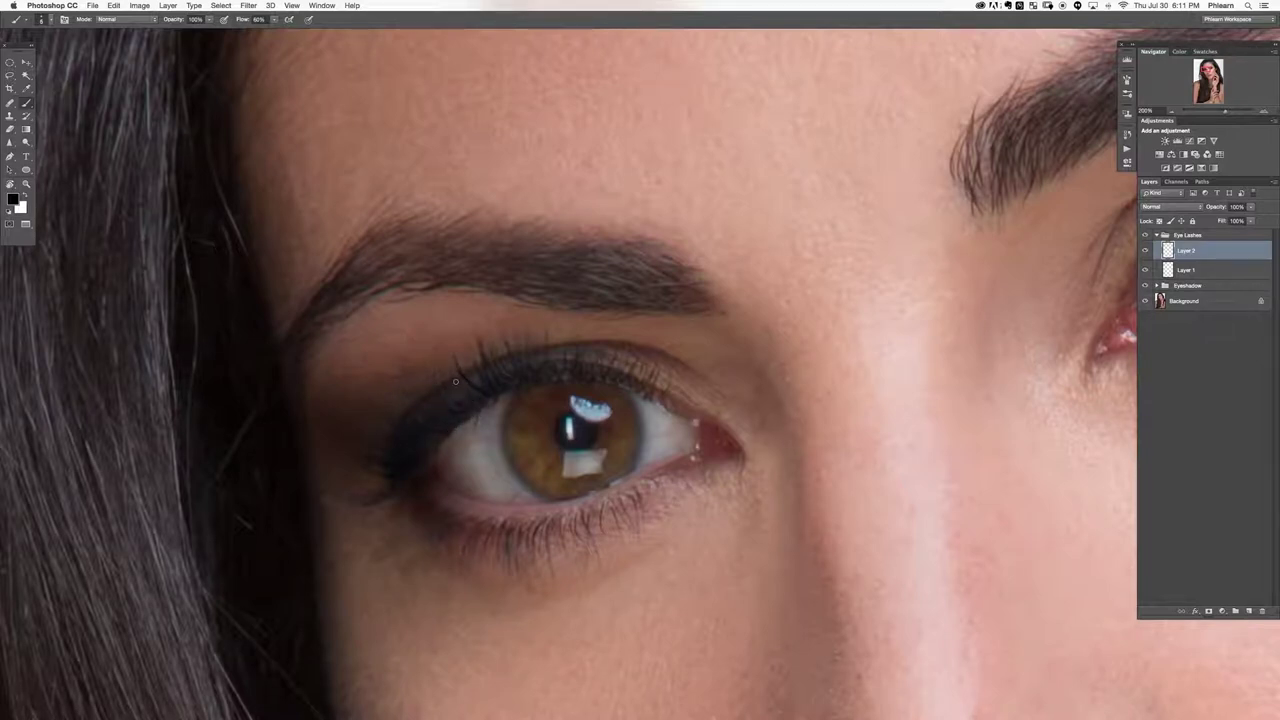
pyautogui.press('e')
pyautogui.press('b')
pyautogui.press('super+0')
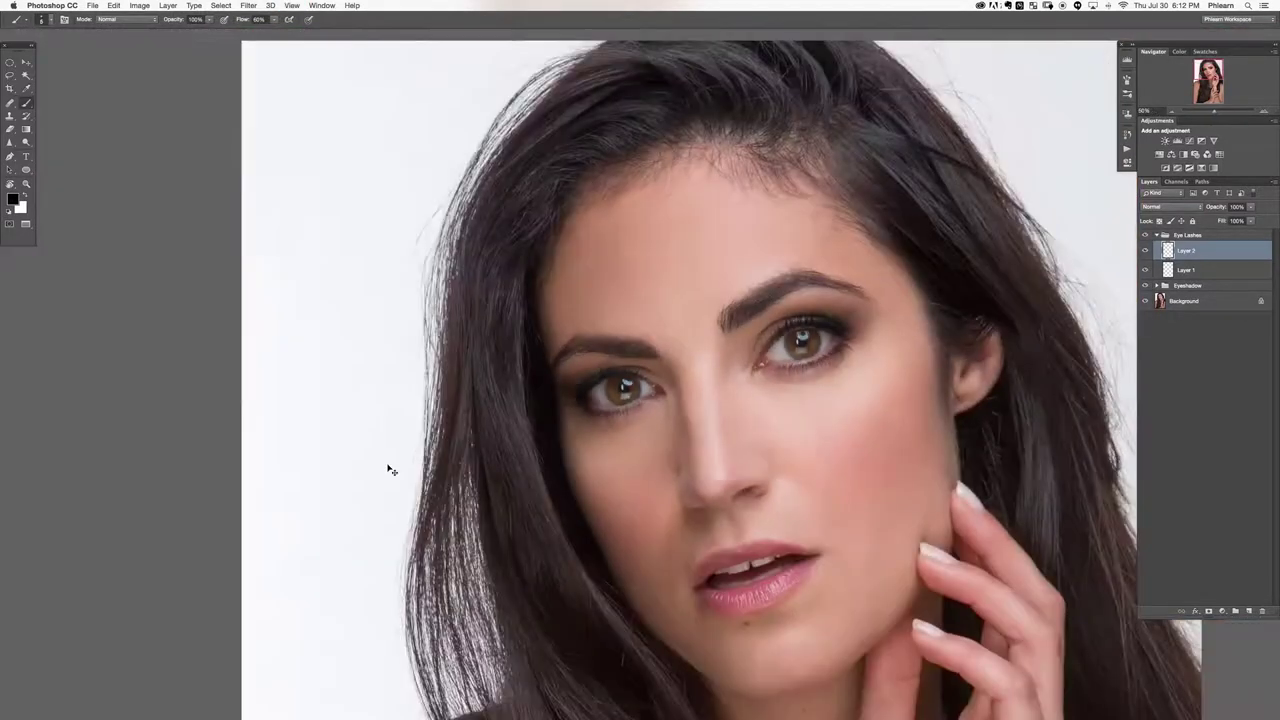
pyautogui.press('super+comma')
pyautogui.press('super+comma')
pyautogui.press('super+comma')
# Select Layer 1 and examine the painted lashes on both eyes up close and in the full portrait.
pyautogui.press('e')
pyautogui.click(1182, 271)
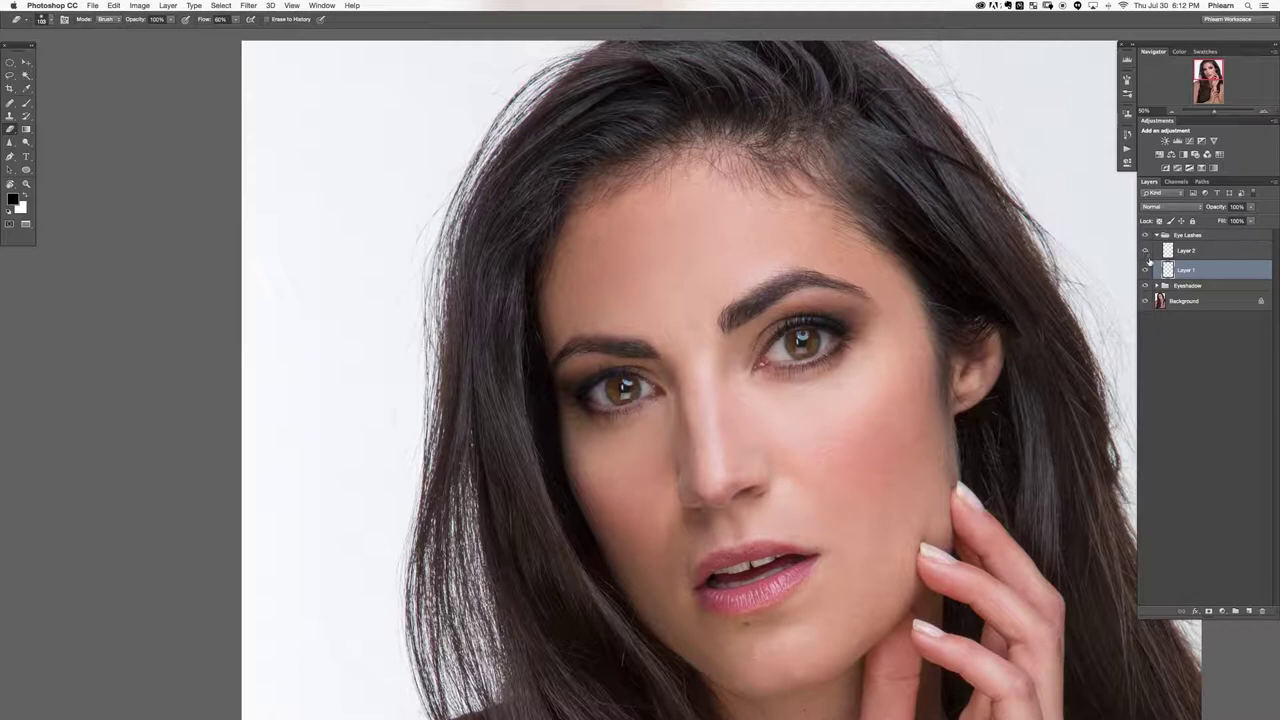
pyautogui.scroll(4, 760, 362)
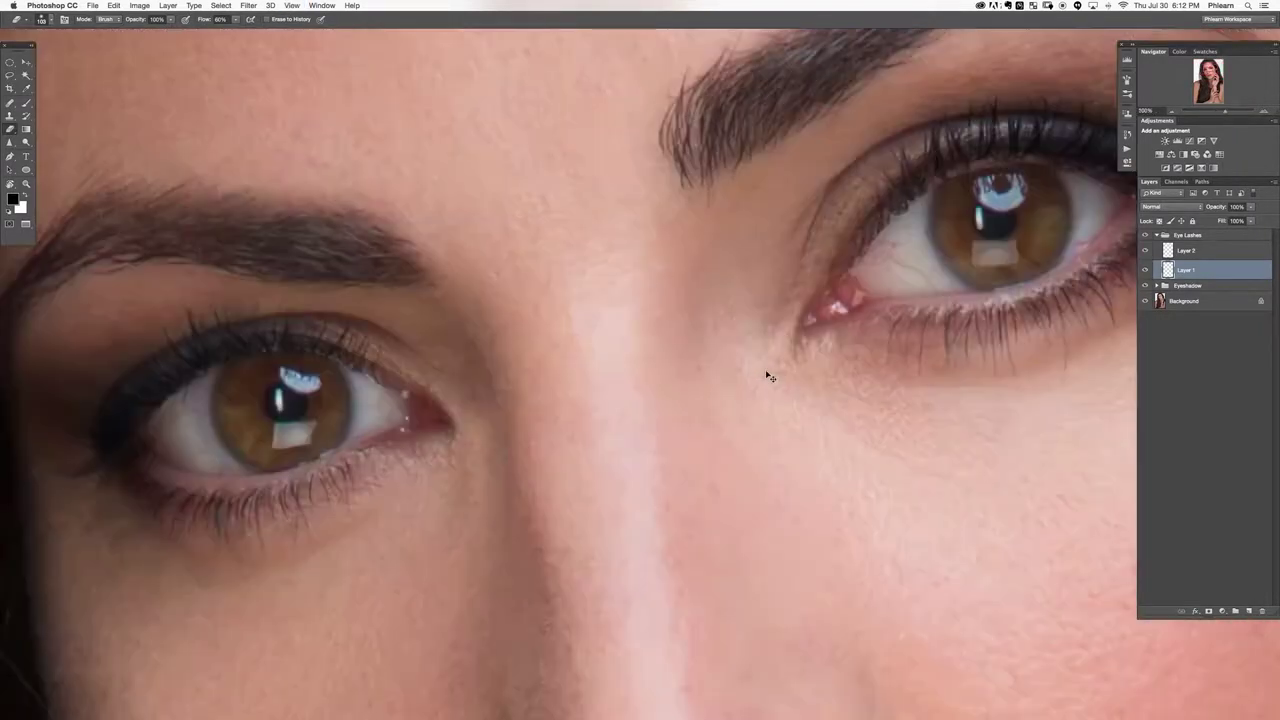
pyautogui.moveTo(550, 363); pyautogui.dragTo(622, 271)
pyautogui.hscroll(6, 621, 271)
pyautogui.scroll(4, 621, 271)
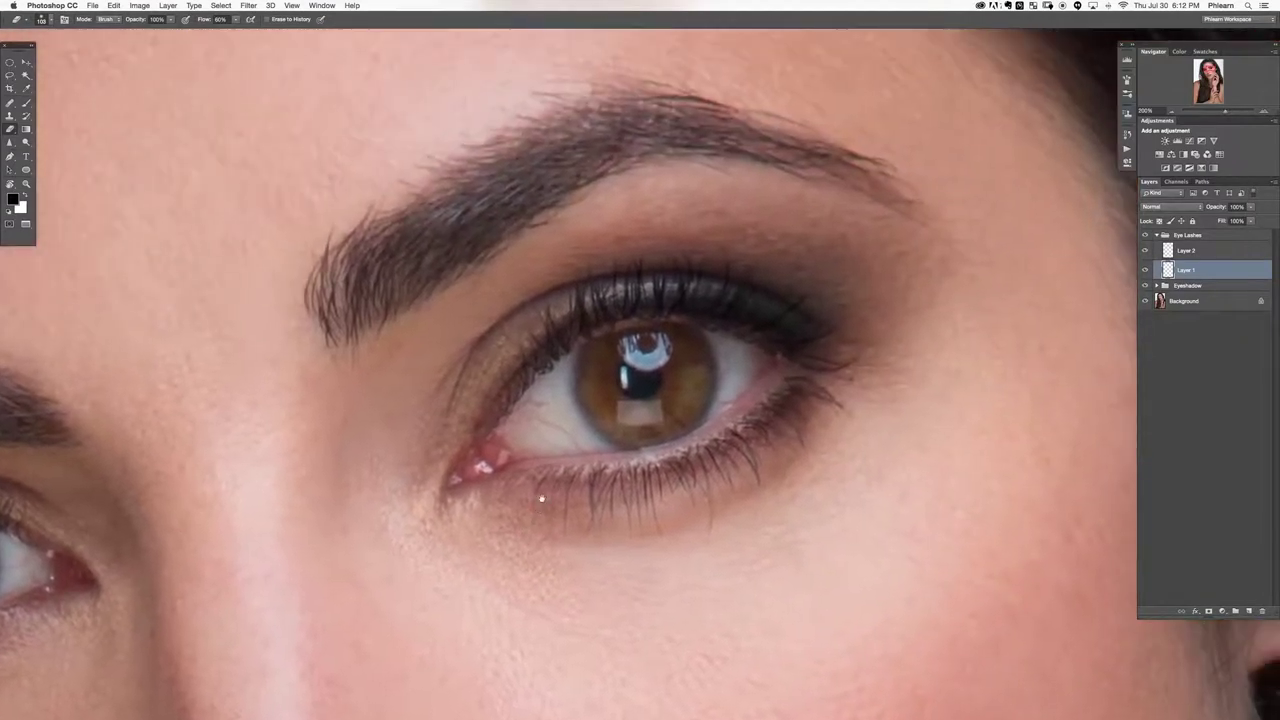
pyautogui.scroll(-2, 600, 490)
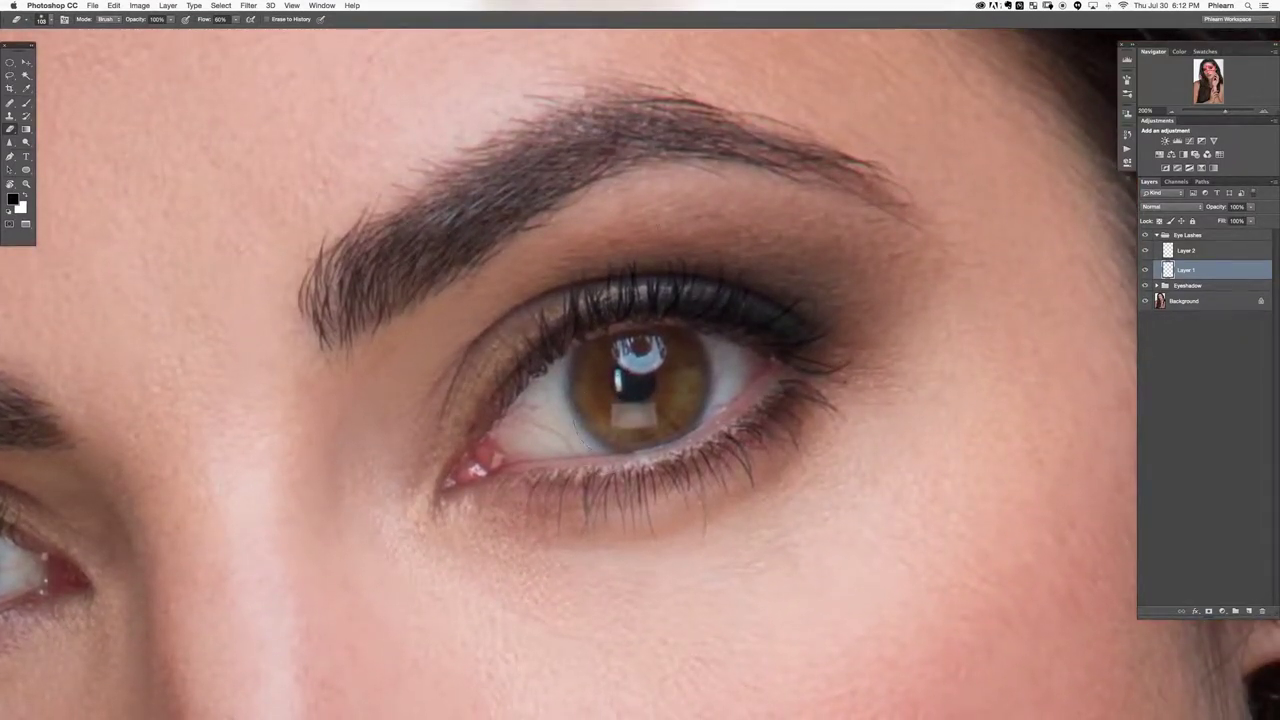
pyautogui.press('super+minus')
pyautogui.press('super+minus')
pyautogui.press('super+minus')
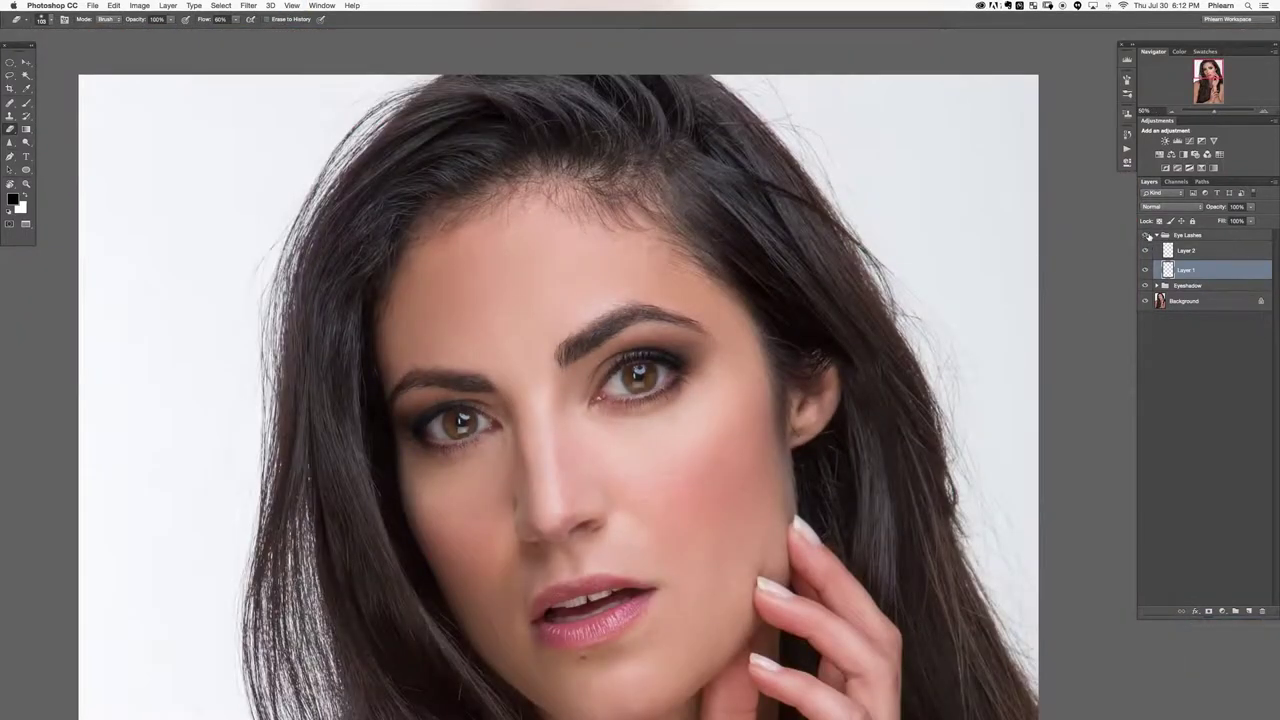
pyautogui.press('super+plus')
pyautogui.press('super+plus')
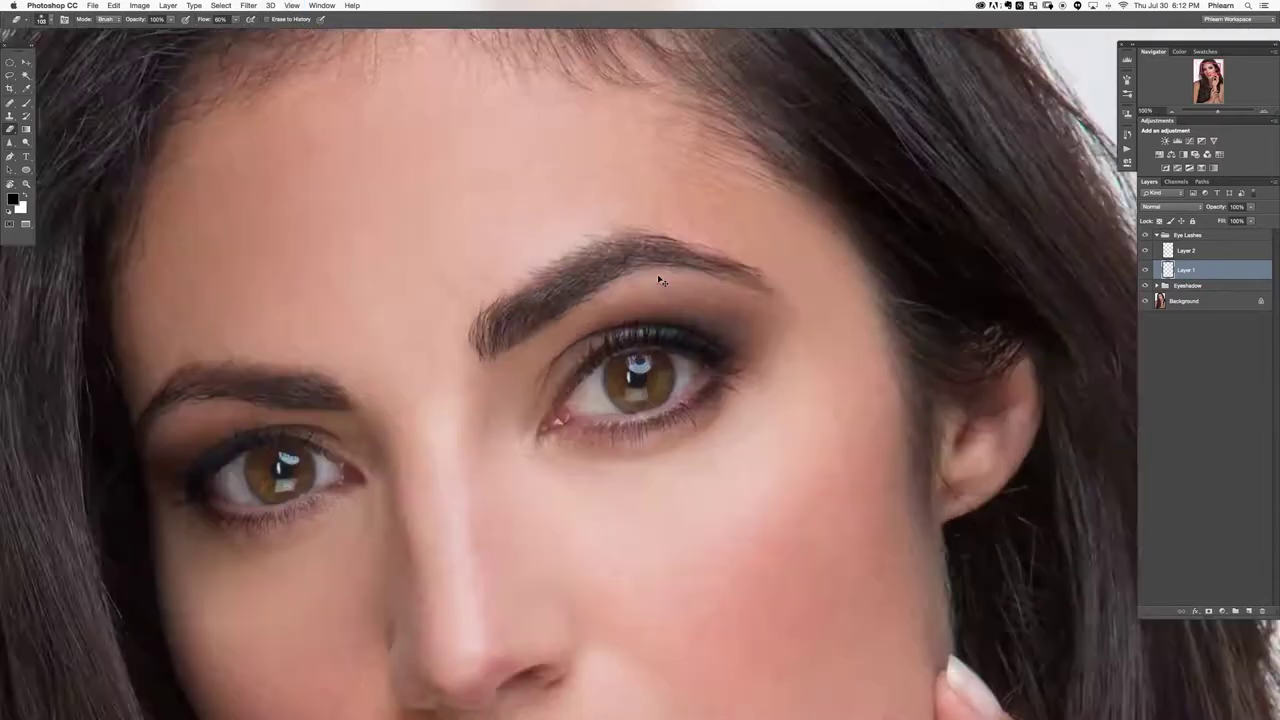
pyautogui.press('super+shift+alt+n')
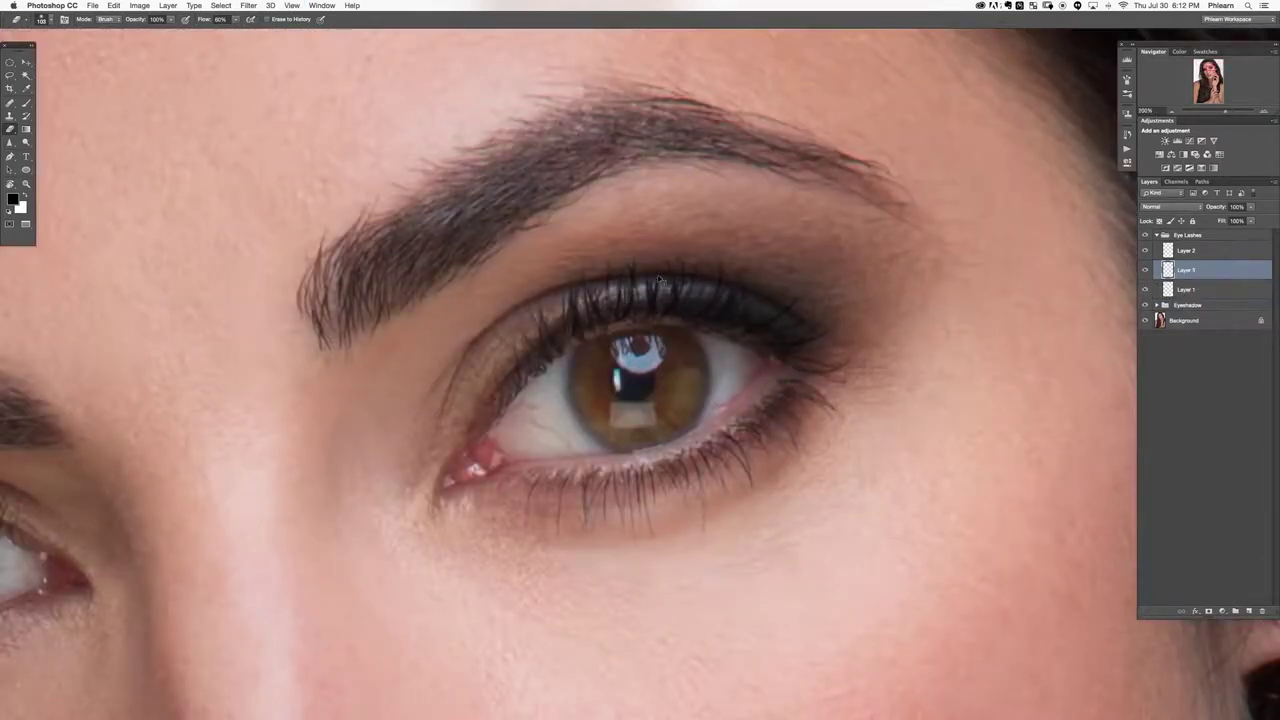
pyautogui.press('super+bracketright')
pyautogui.press('b')
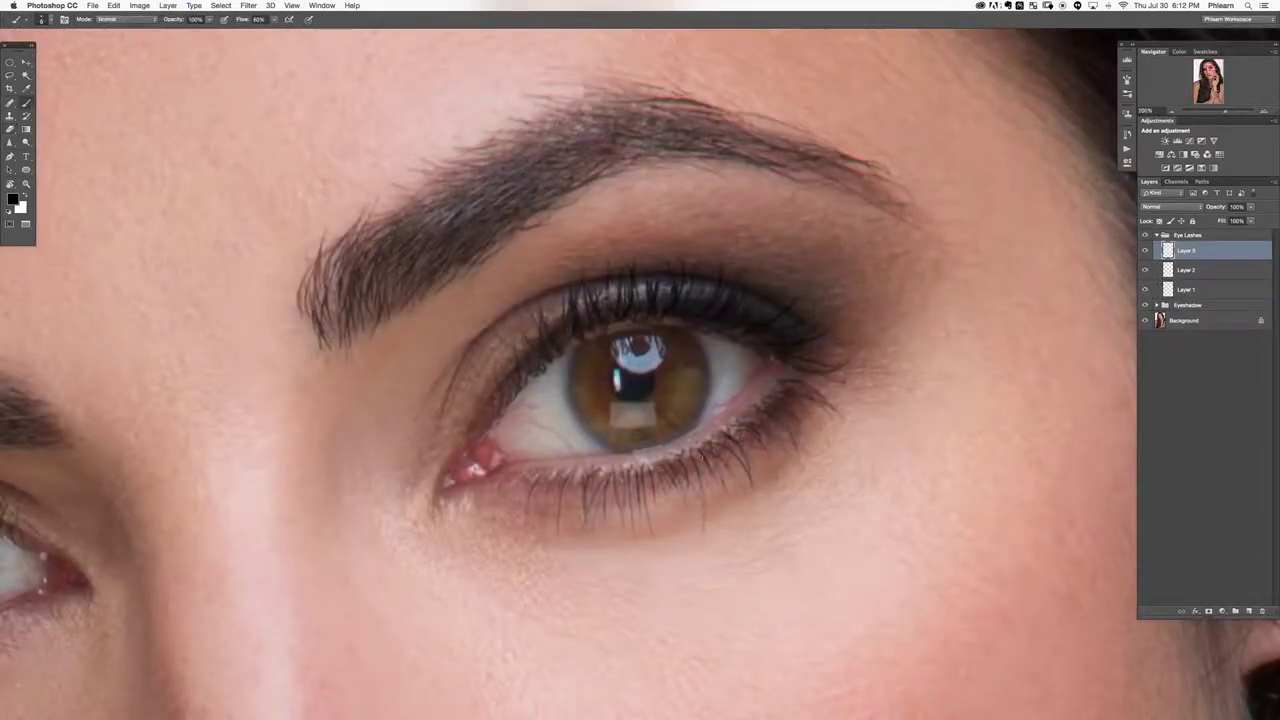
pyautogui.moveTo(712, 430)
pyautogui.mouseDown()
pyautogui.moveTo(678, 449)
pyautogui.moveTo(738, 413)
pyautogui.mouseUp()
pyautogui.press('super+a')
pyautogui.press('BackSpace')
# Add a dark red #883434 Solid Color fill layer on top in the Eye Lashes group and set its blend mode to Multiply.
pyautogui.click(1222, 608)
pyautogui.click(1224, 618)
pyautogui.click(197, 217)
pyautogui.click(350, 154)
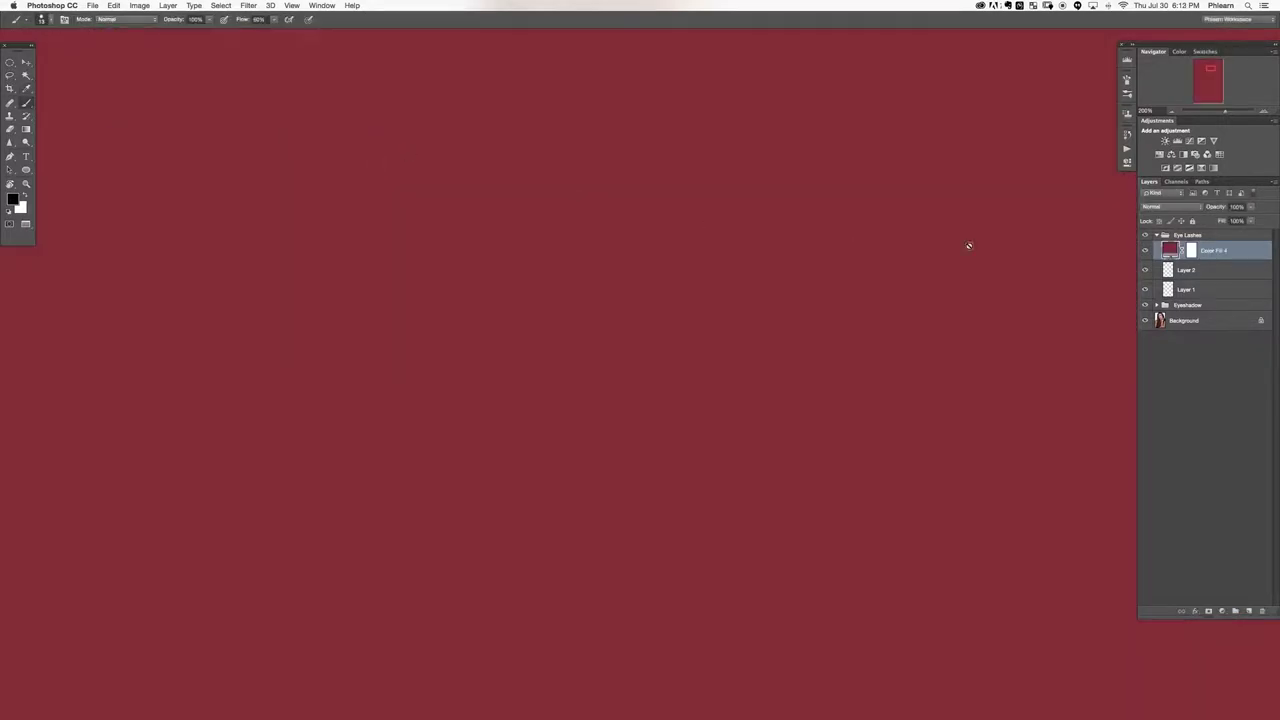
pyautogui.click(1158, 207)
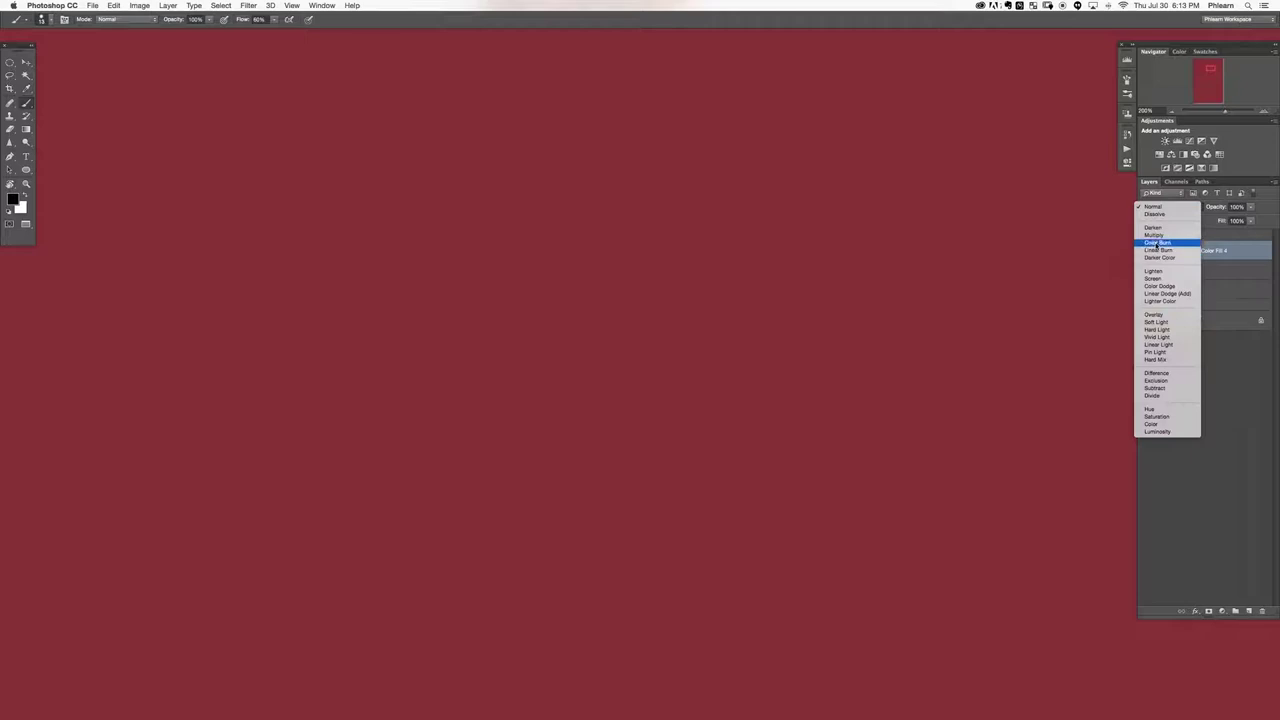
pyautogui.click(1154, 235)
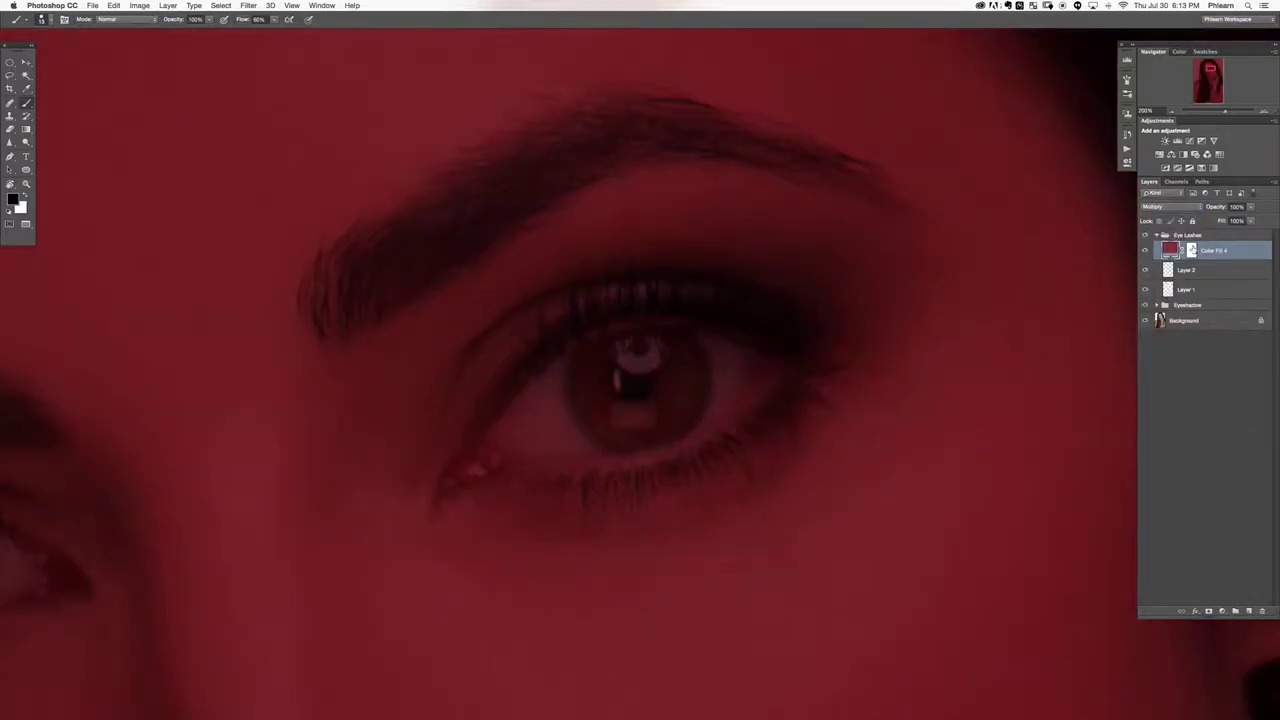
# Invert the red fill's mask and paint white along the left eye's lower and upper lash lines to reveal the liner.
pyautogui.press('super+i')
pyautogui.press('x')
pyautogui.moveTo(674, 451)
pyautogui.mouseDown()
pyautogui.moveTo(730, 417)
pyautogui.moveTo(664, 457)
pyautogui.moveTo(743, 400)
pyautogui.moveTo(687, 455)
pyautogui.moveTo(788, 370)
pyautogui.moveTo(718, 443)
pyautogui.moveTo(793, 368)
pyautogui.moveTo(674, 466)
pyautogui.moveTo(715, 443)
pyautogui.moveTo(637, 473)
pyautogui.moveTo(655, 462)
pyautogui.moveTo(547, 477)
pyautogui.moveTo(681, 451)
pyautogui.moveTo(565, 474)
pyautogui.moveTo(653, 456)
pyautogui.moveTo(565, 470)
pyautogui.mouseUp()
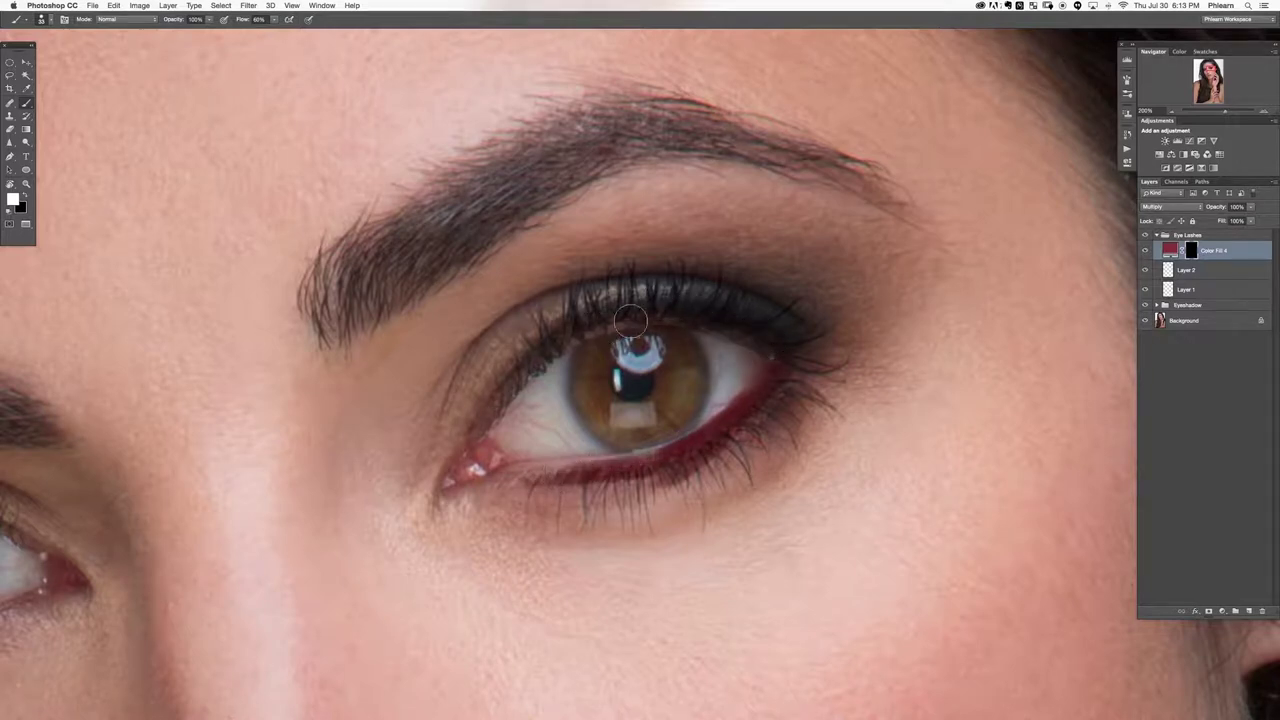
pyautogui.moveTo(692, 321)
pyautogui.mouseDown()
pyautogui.moveTo(760, 346)
pyautogui.moveTo(682, 320)
pyautogui.moveTo(604, 326)
pyautogui.moveTo(618, 320)
pyautogui.moveTo(513, 374)
pyautogui.moveTo(621, 316)
pyautogui.moveTo(534, 363)
pyautogui.moveTo(639, 319)
pyautogui.moveTo(539, 362)
pyautogui.moveTo(621, 322)
pyautogui.moveTo(489, 404)
pyautogui.moveTo(579, 338)
pyautogui.moveTo(485, 416)
pyautogui.moveTo(609, 315)
pyautogui.moveTo(484, 407)
pyautogui.moveTo(654, 311)
pyautogui.moveTo(637, 322)
pyautogui.moveTo(783, 359)
pyautogui.moveTo(706, 322)
pyautogui.moveTo(763, 347)
pyautogui.mouseUp()
pyautogui.moveTo(564, 481)
pyautogui.mouseDown()
pyautogui.moveTo(694, 444)
pyautogui.moveTo(584, 465)
pyautogui.moveTo(732, 415)
pyautogui.moveTo(638, 458)
pyautogui.moveTo(777, 372)
pyautogui.moveTo(672, 448)
pyautogui.moveTo(793, 357)
pyautogui.moveTo(637, 463)
pyautogui.mouseUp()
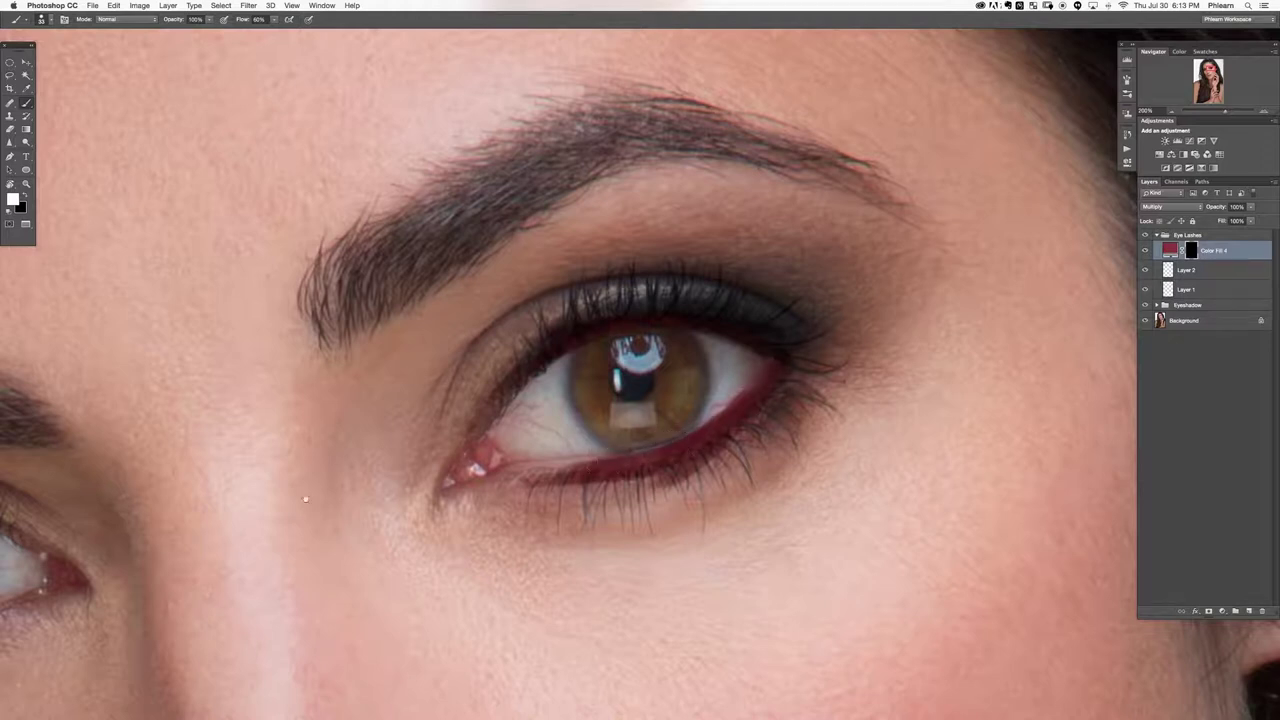
# Reveal the red liner along the right eye's lower and upper lash lines with a larger white brush on the mask.
pyautogui.hscroll(-10, 453, 485)
pyautogui.scroll(-4, 340, 426)
pyautogui.moveTo(334, 418)
pyautogui.mouseDown()
pyautogui.moveTo(385, 433)
pyautogui.moveTo(354, 436)
pyautogui.moveTo(342, 431)
pyautogui.moveTo(430, 449)
pyautogui.moveTo(451, 423)
pyautogui.moveTo(395, 445)
pyautogui.moveTo(536, 414)
pyautogui.moveTo(369, 442)
pyautogui.moveTo(552, 404)
pyautogui.moveTo(499, 437)
pyautogui.moveTo(329, 431)
pyautogui.moveTo(506, 430)
pyautogui.mouseUp()
pyautogui.press(']')
pyautogui.press(']')
pyautogui.press(']')
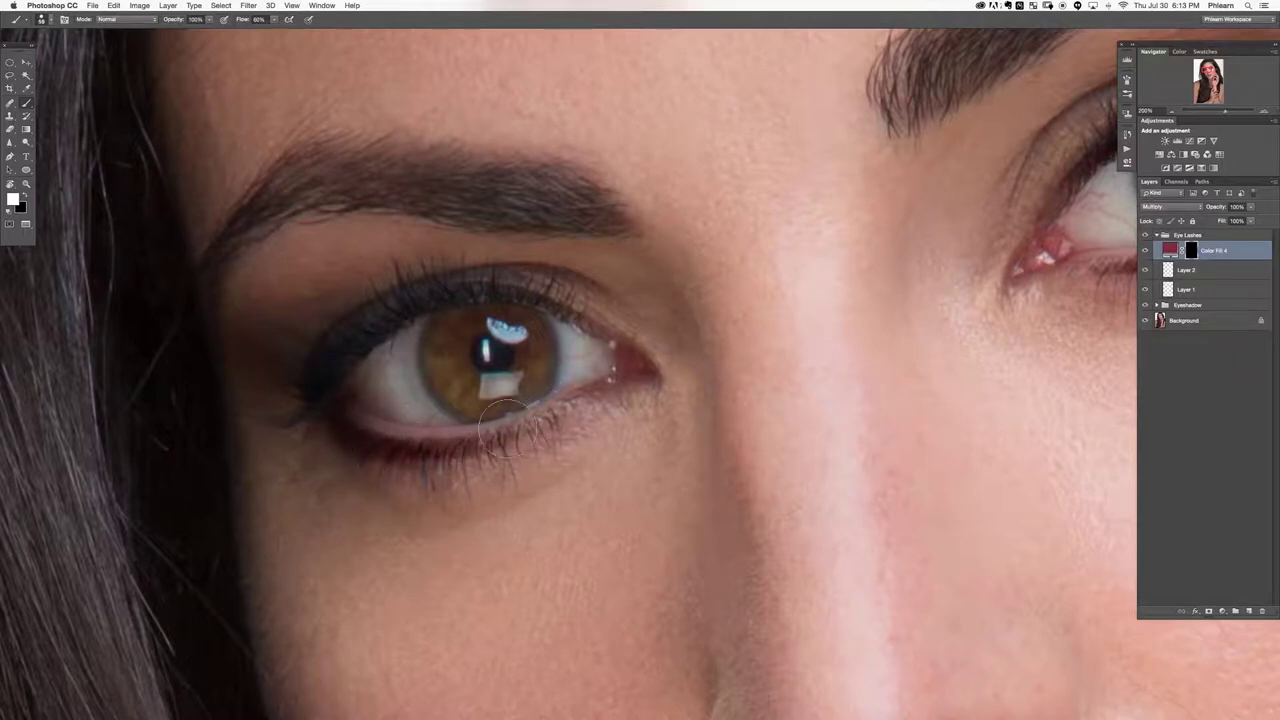
pyautogui.moveTo(431, 308)
pyautogui.mouseDown()
pyautogui.moveTo(489, 298)
pyautogui.moveTo(477, 296)
pyautogui.moveTo(558, 305)
pyautogui.moveTo(480, 299)
pyautogui.moveTo(558, 317)
pyautogui.moveTo(526, 300)
pyautogui.mouseUp()
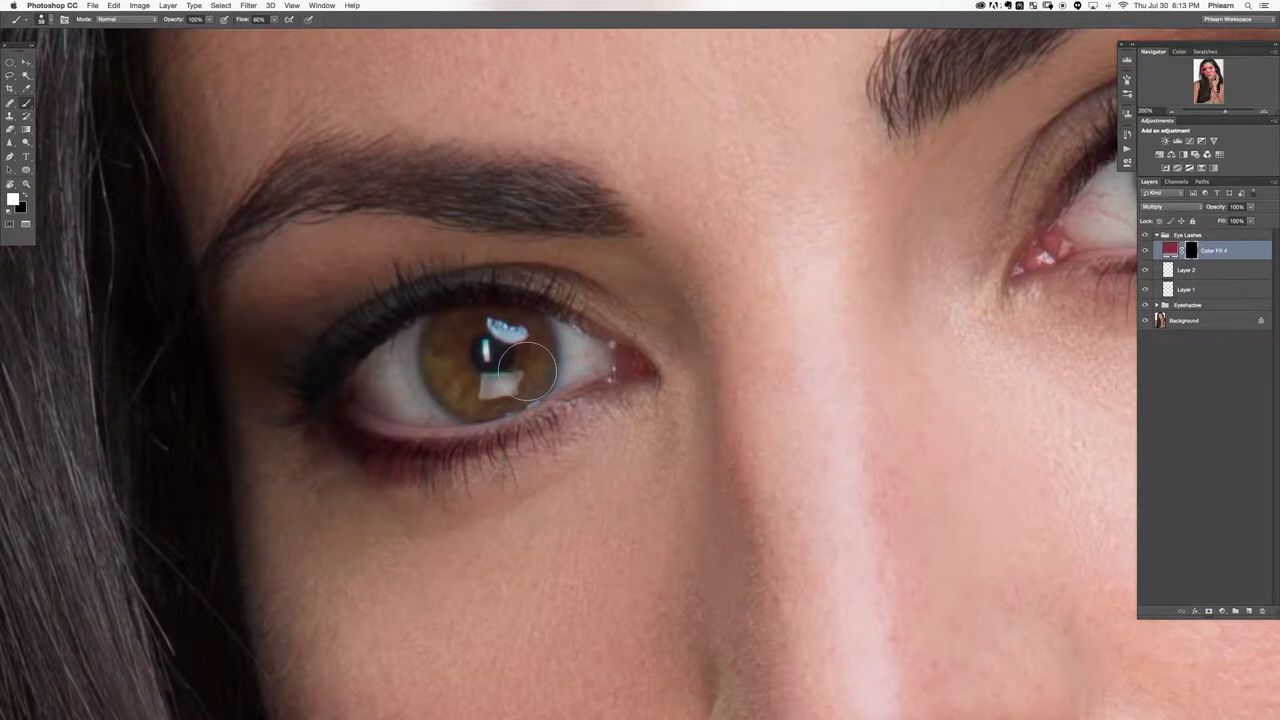
# Fade the red liner below the left eye by painting black on the fill's mask with a large soft brush.
pyautogui.press('super+0')
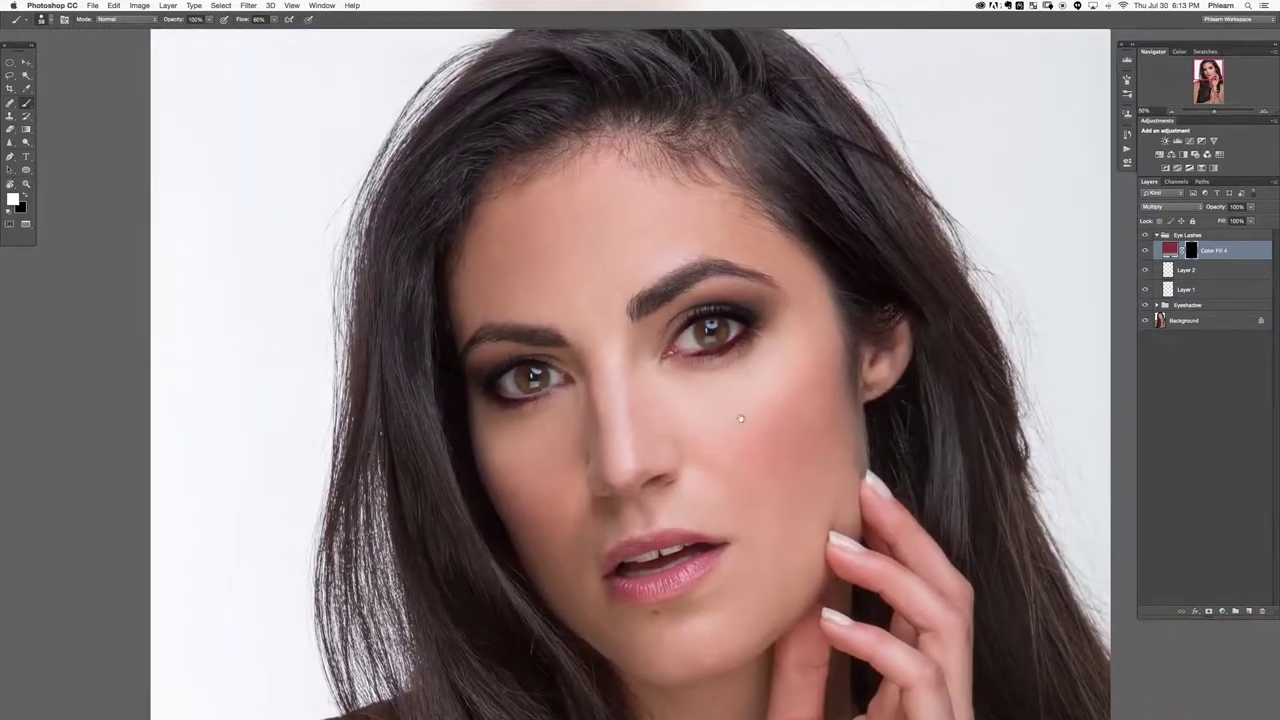
pyautogui.press('super+equal')
pyautogui.click(809, 323)
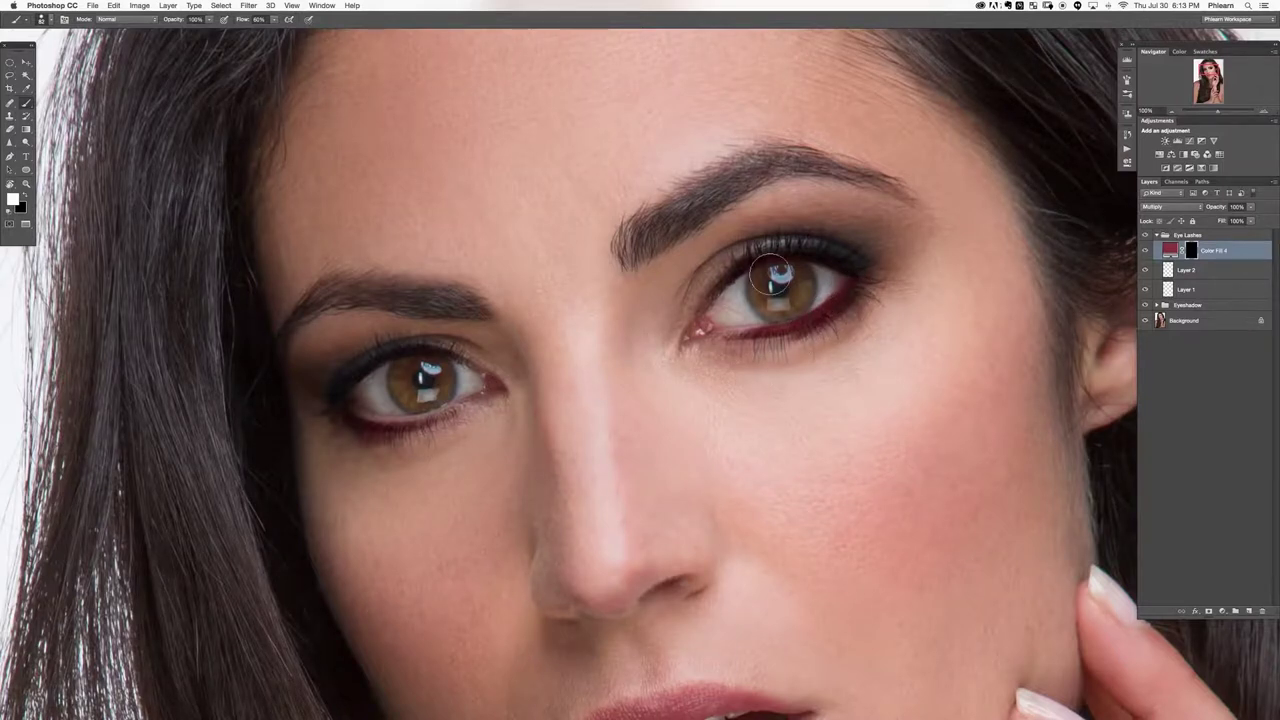
pyautogui.moveTo(678, 334); pyautogui.dragTo(638, 373)
pyautogui.press('x')
pyautogui.moveTo(655, 437); pyautogui.dragTo(655, 390)
pyautogui.moveTo(560, 362); pyautogui.dragTo(615, 360)
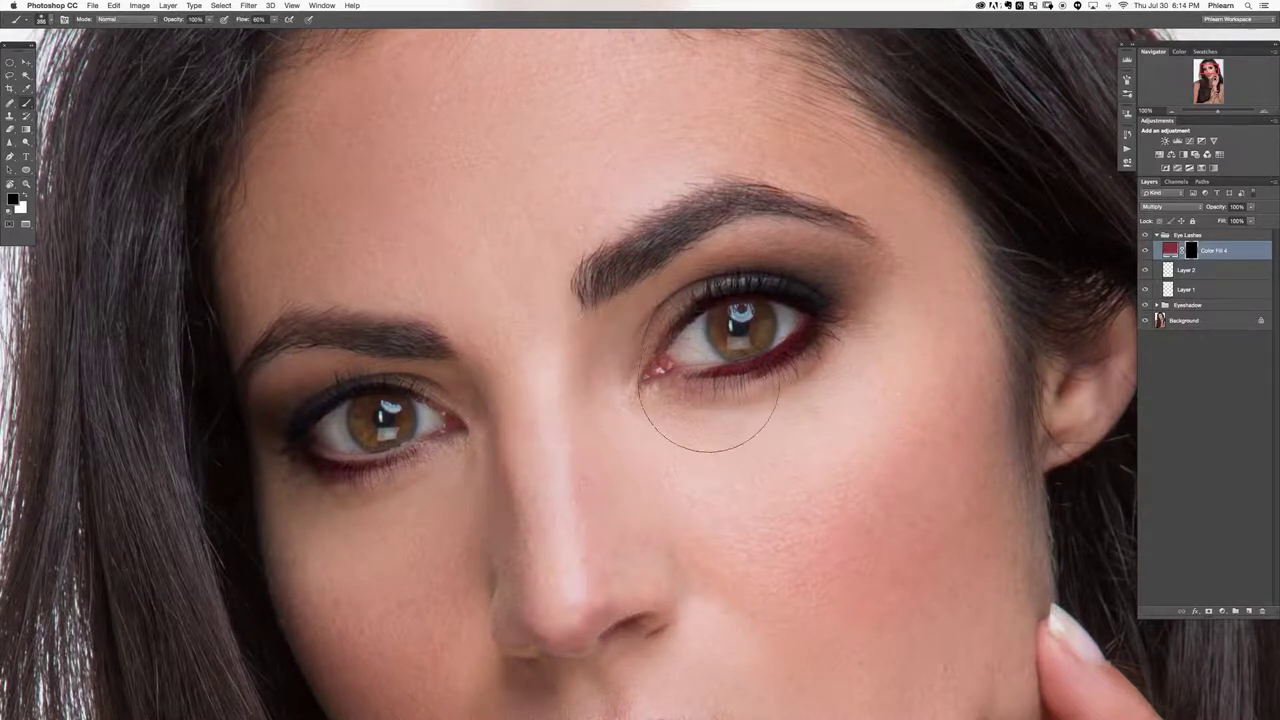
pyautogui.moveTo(680, 404); pyautogui.dragTo(749, 394)
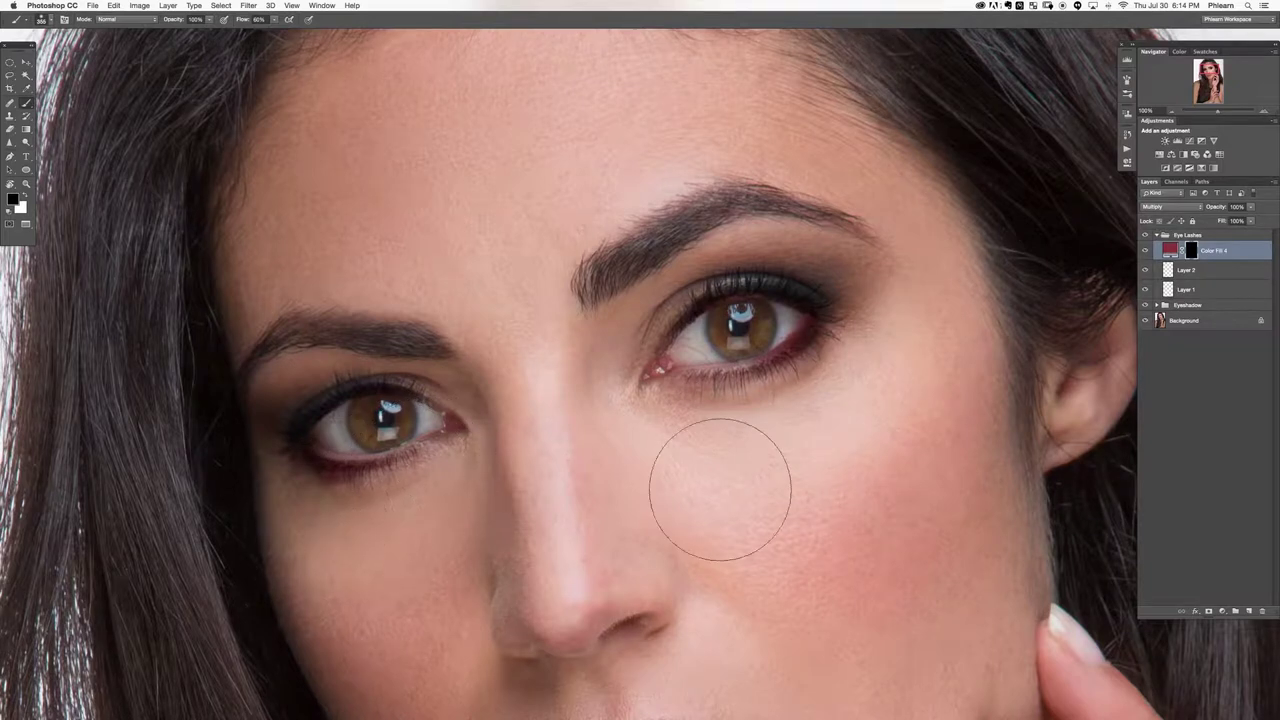
# Compare the portrait with and without the red liner and change the fill color to the darker red #441a1a.
pyautogui.click(1146, 250)
pyautogui.click(1146, 250)
pyautogui.click(1145, 252)
pyautogui.click(1145, 252)
pyautogui.press('super+minus')
pyautogui.press('super+minus')
pyautogui.doubleClick(1169, 249)
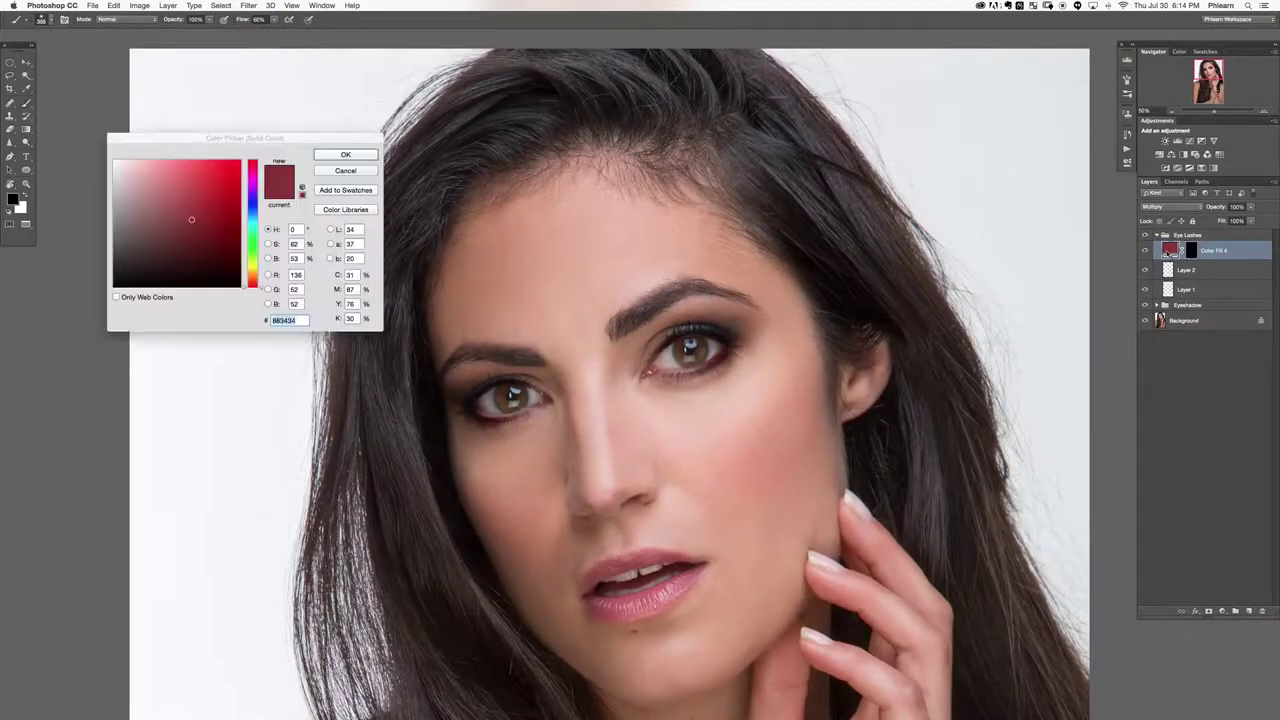
pyautogui.moveTo(176, 213); pyautogui.dragTo(105, 302)
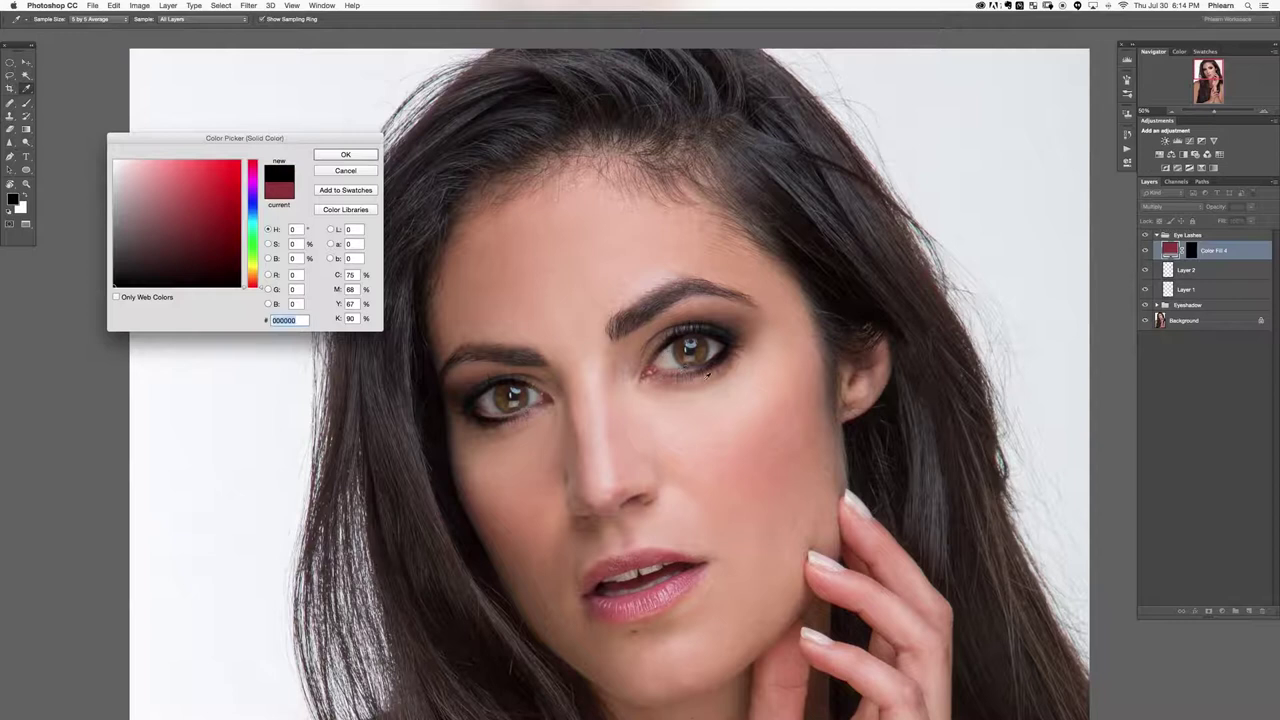
pyautogui.moveTo(221, 276); pyautogui.dragTo(190, 252)
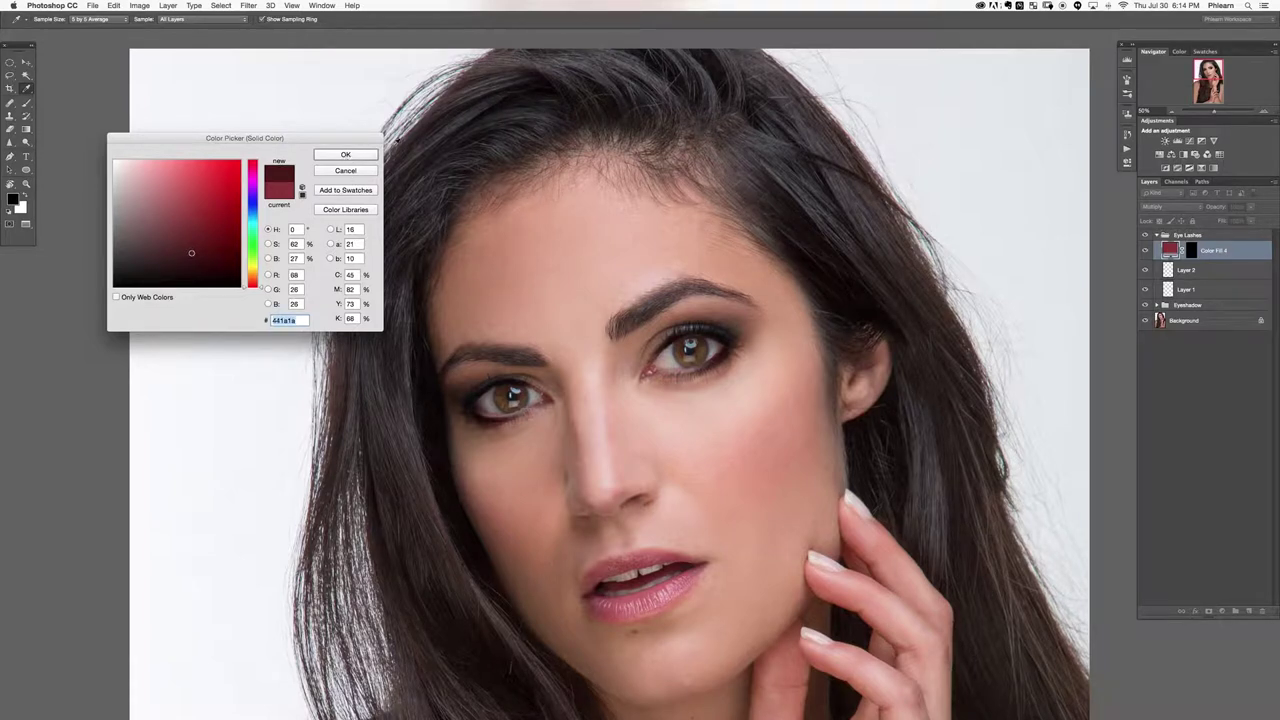
pyautogui.click(361, 157)
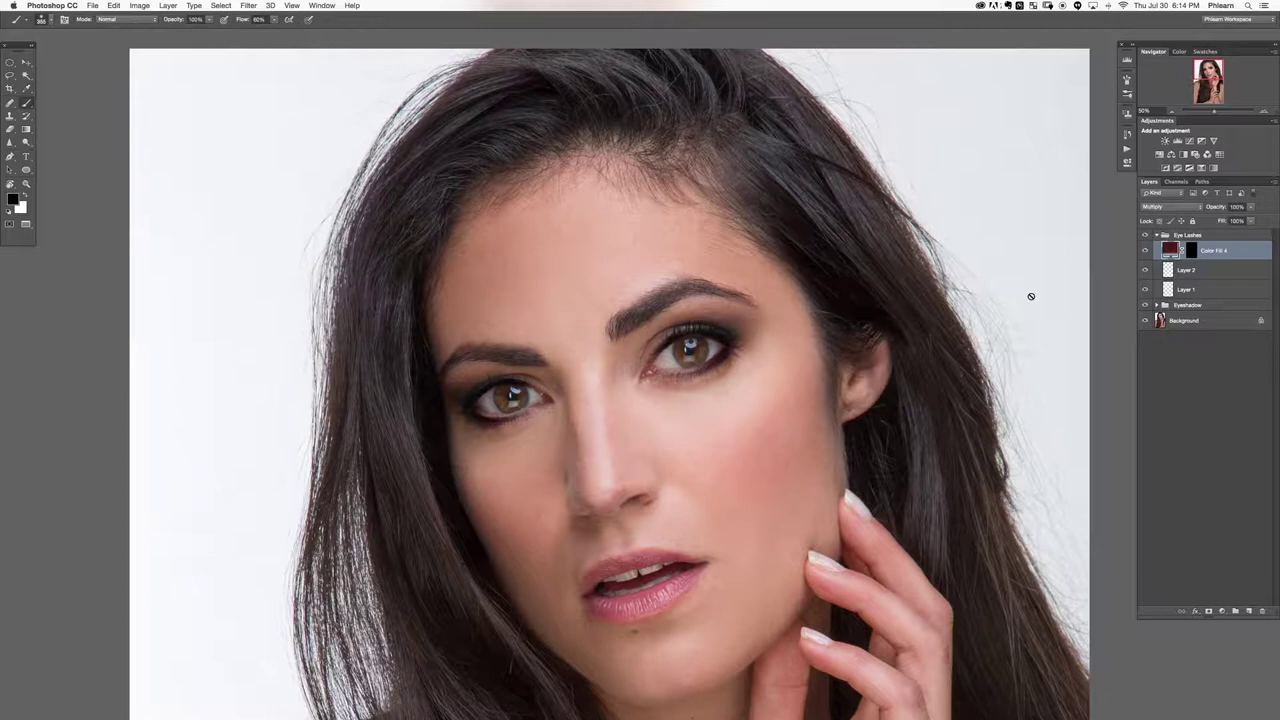
# Split the Underlying Layer highlight slider to 0 / 255 in the liner fill's Blend If options.
pyautogui.click(1143, 250)
pyautogui.doubleClick(1268, 253)
pyautogui.moveTo(268, 300); pyautogui.dragTo(143, 300)
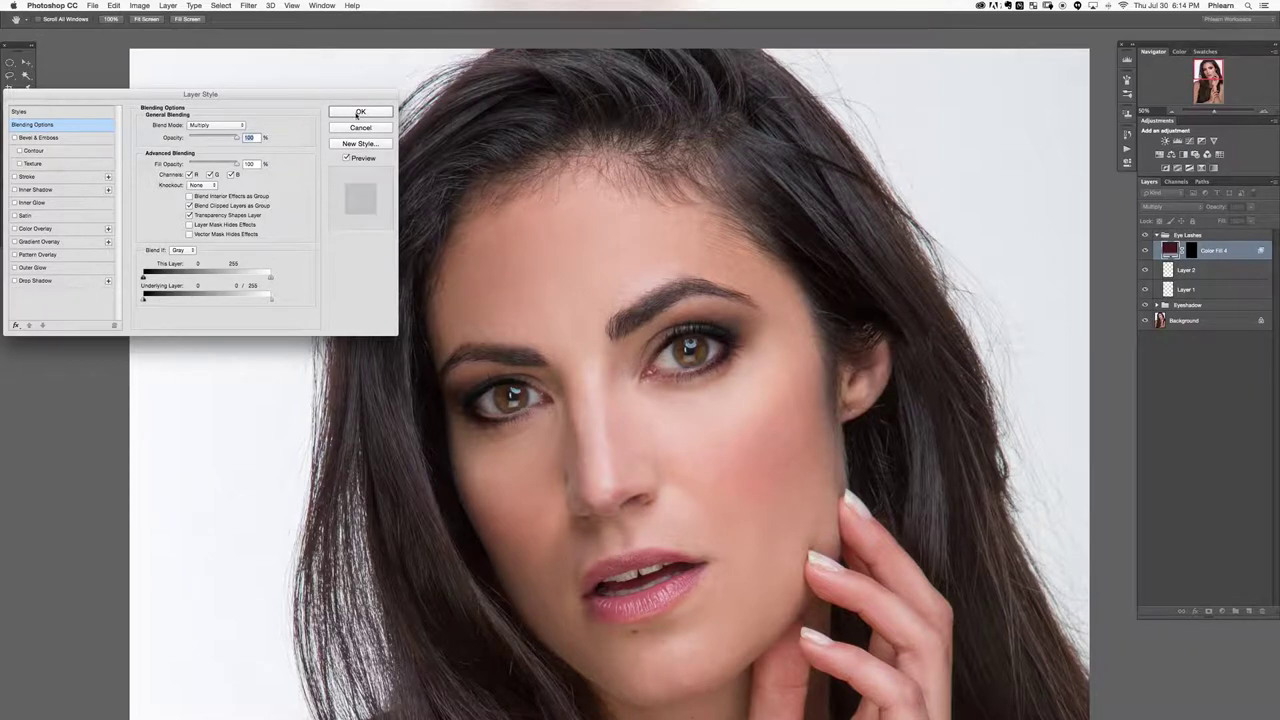
pyautogui.press('Return')
# Compare the eyes with and without the liner fill in the full portrait and up close.
pyautogui.click(1144, 251)
pyautogui.click(1144, 251)
pyautogui.click(1144, 251)
pyautogui.click(1144, 251)
pyautogui.click(1144, 251)
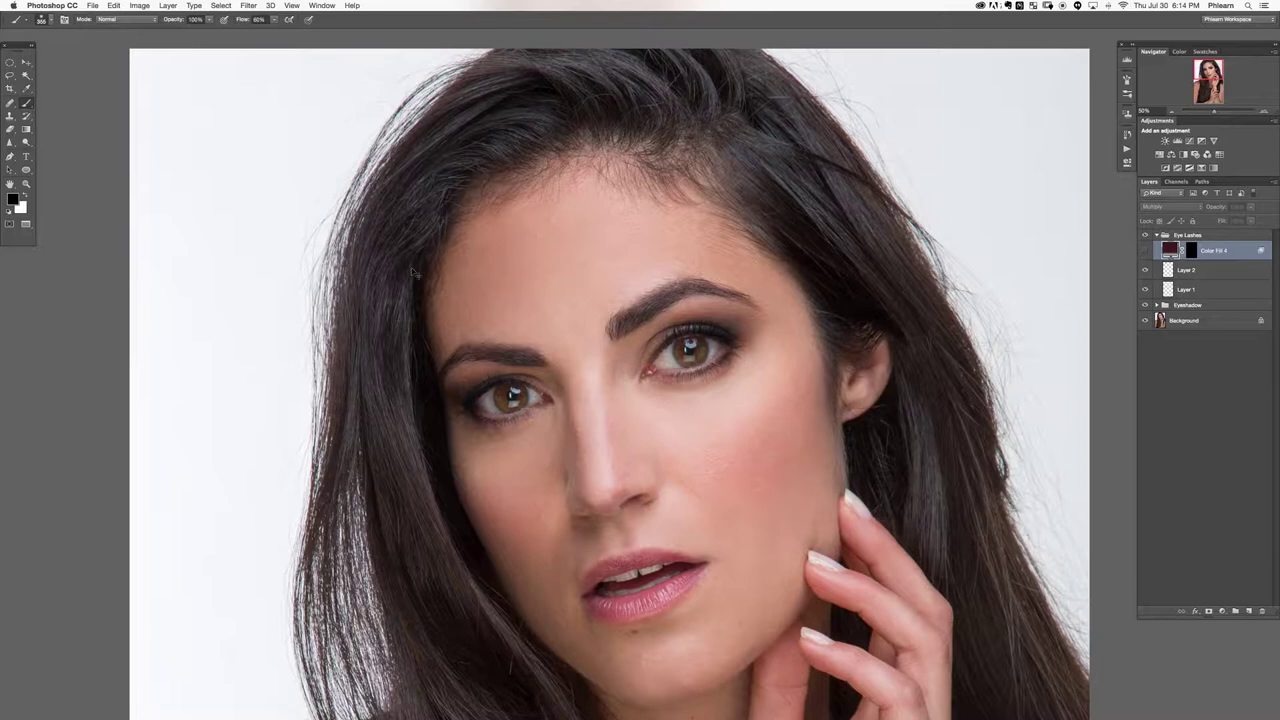
pyautogui.press('super+plus')
pyautogui.press('super+plus')
pyautogui.press('super+plus')
pyautogui.click(1145, 252)
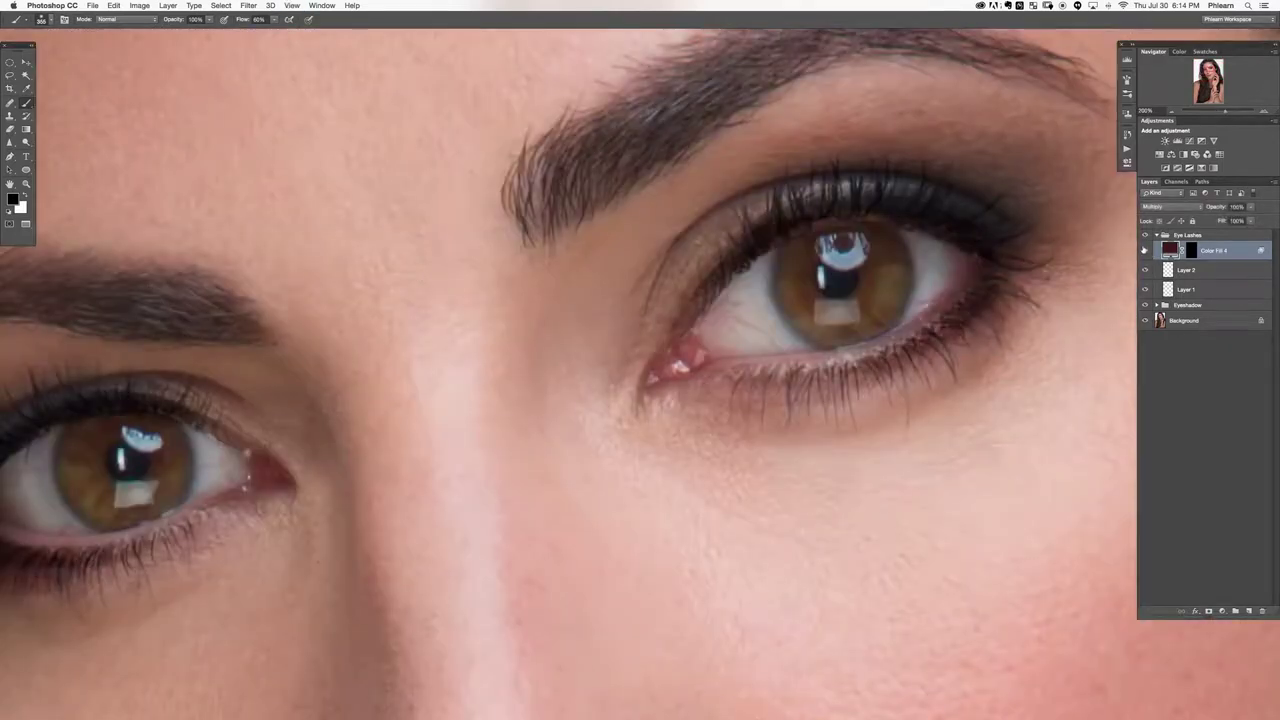
# Paint white on the liner fill's mask along the left eye's upper lash line with a small brush at 70% flow.
pyautogui.click(1190, 251)
pyautogui.press('super+i')
pyautogui.moveTo(860, 245); pyautogui.dragTo(753, 231)
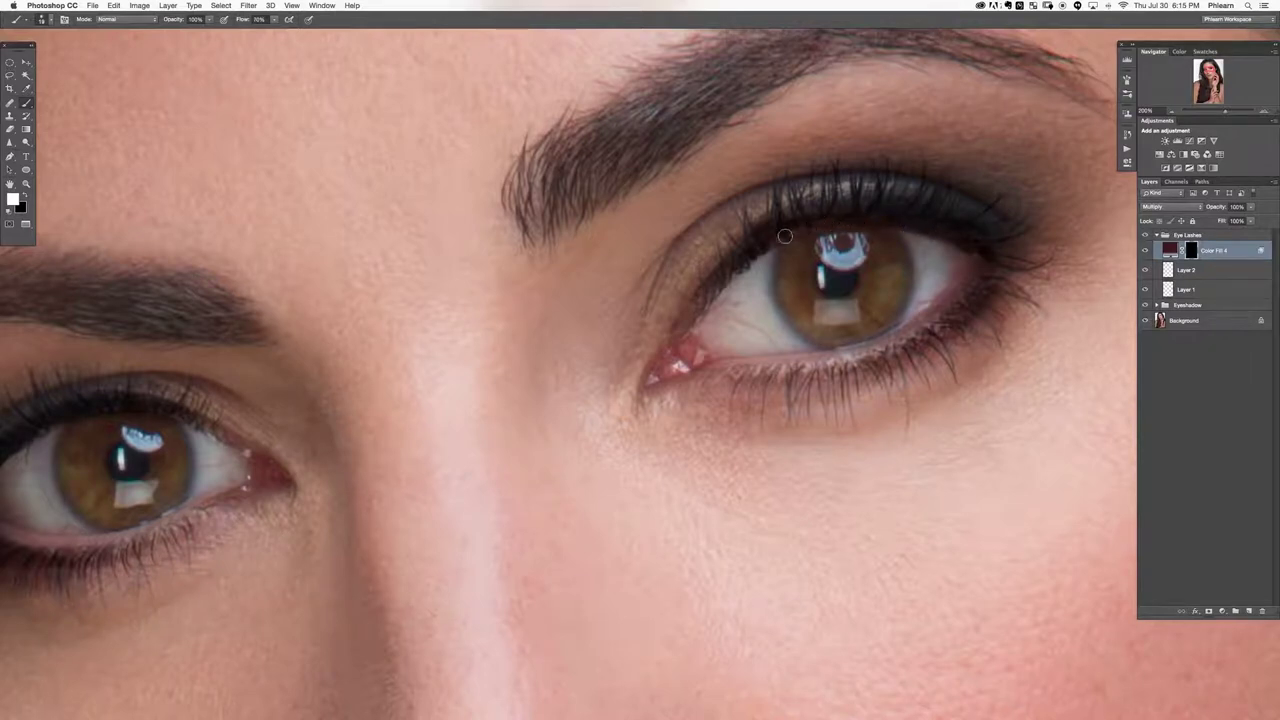
pyautogui.moveTo(780, 410); pyautogui.dragTo(990, 380)
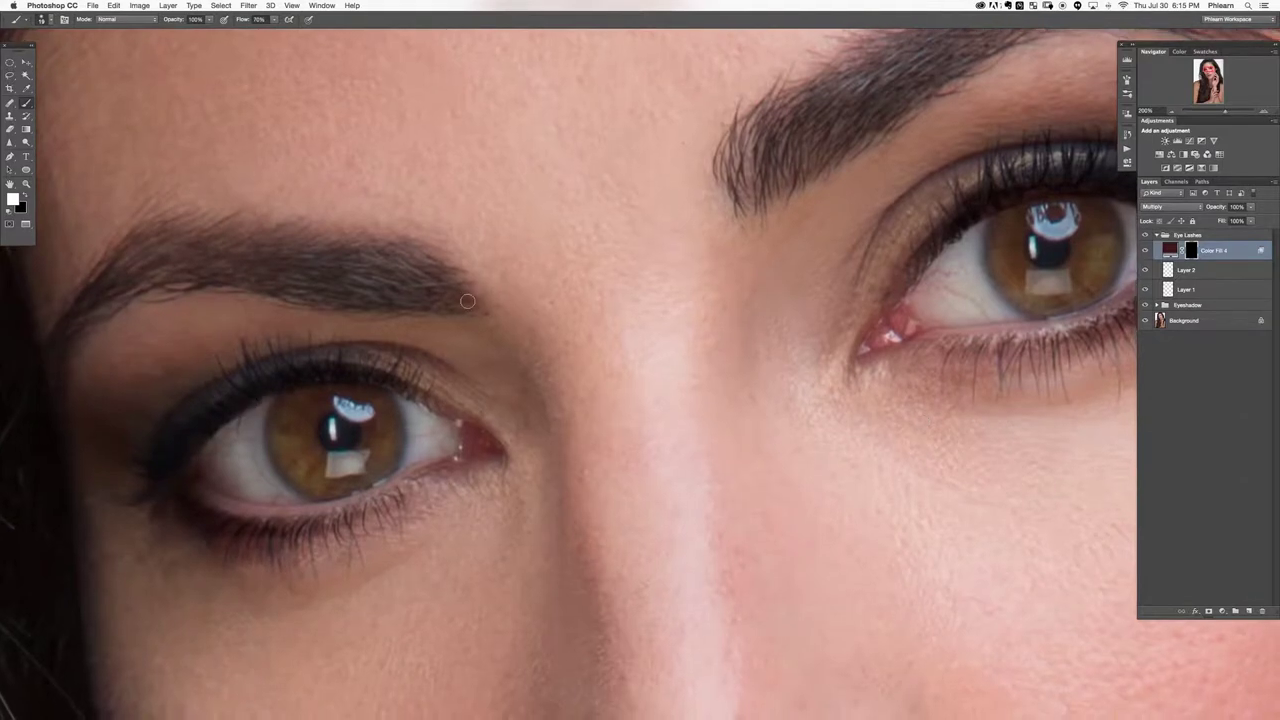
# Compare the full portrait with and without the Eye Lashes group and the liner fill layer.
pyautogui.press('super+minus')
pyautogui.press('super+minus')
pyautogui.press('super+minus')
pyautogui.press('super+minus')
pyautogui.press('super+minus')
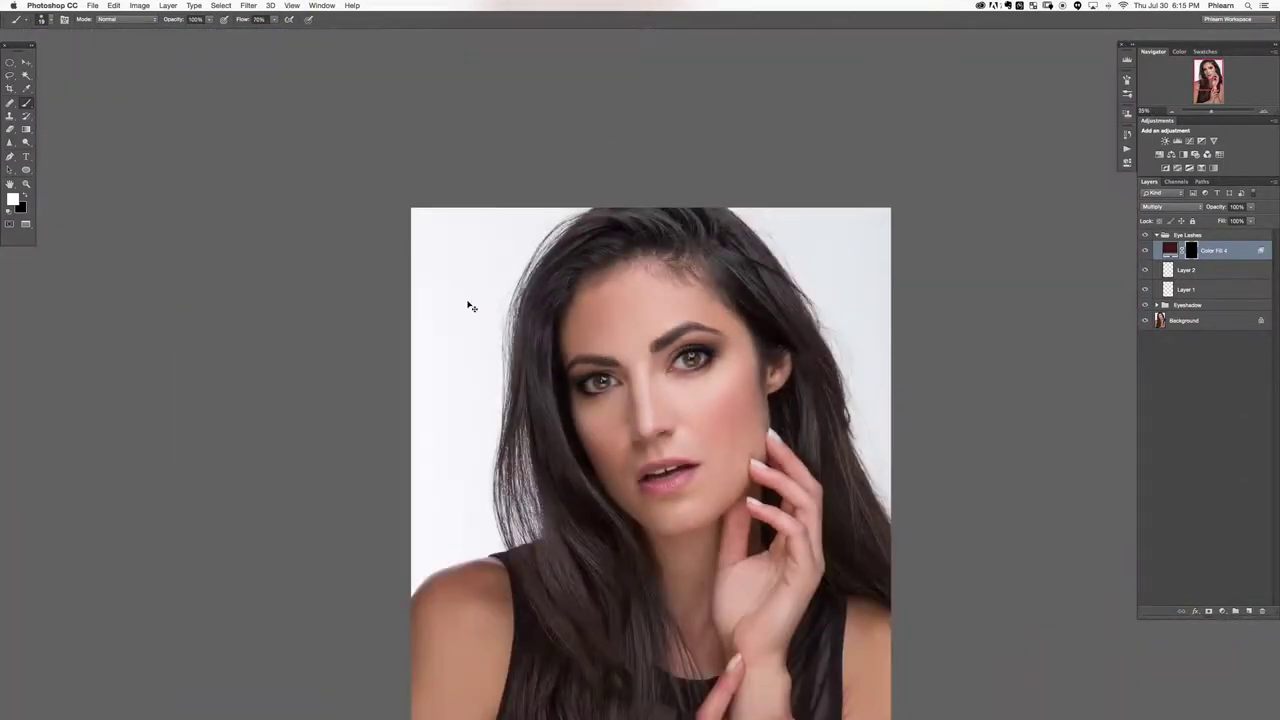
pyautogui.hscroll(3, 655, 430)
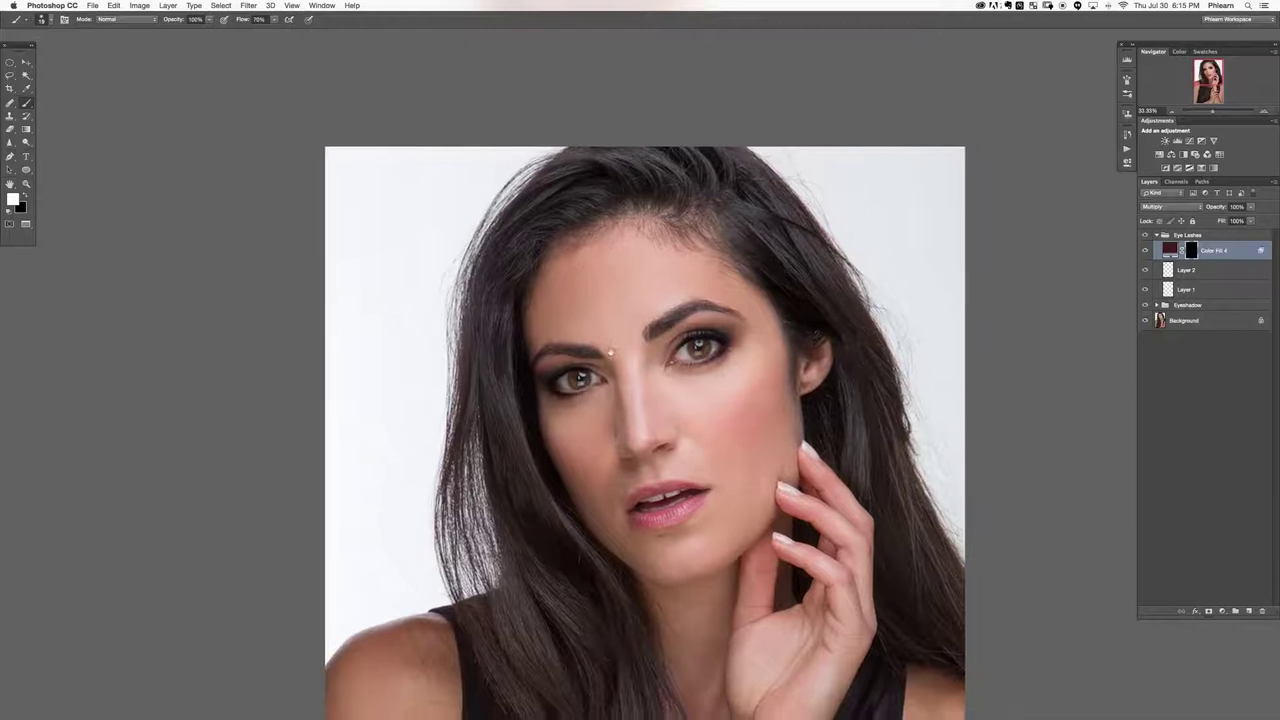
pyautogui.click(1145, 235)
pyautogui.click(1145, 235)
pyautogui.click(1145, 250)
pyautogui.click(1145, 250)
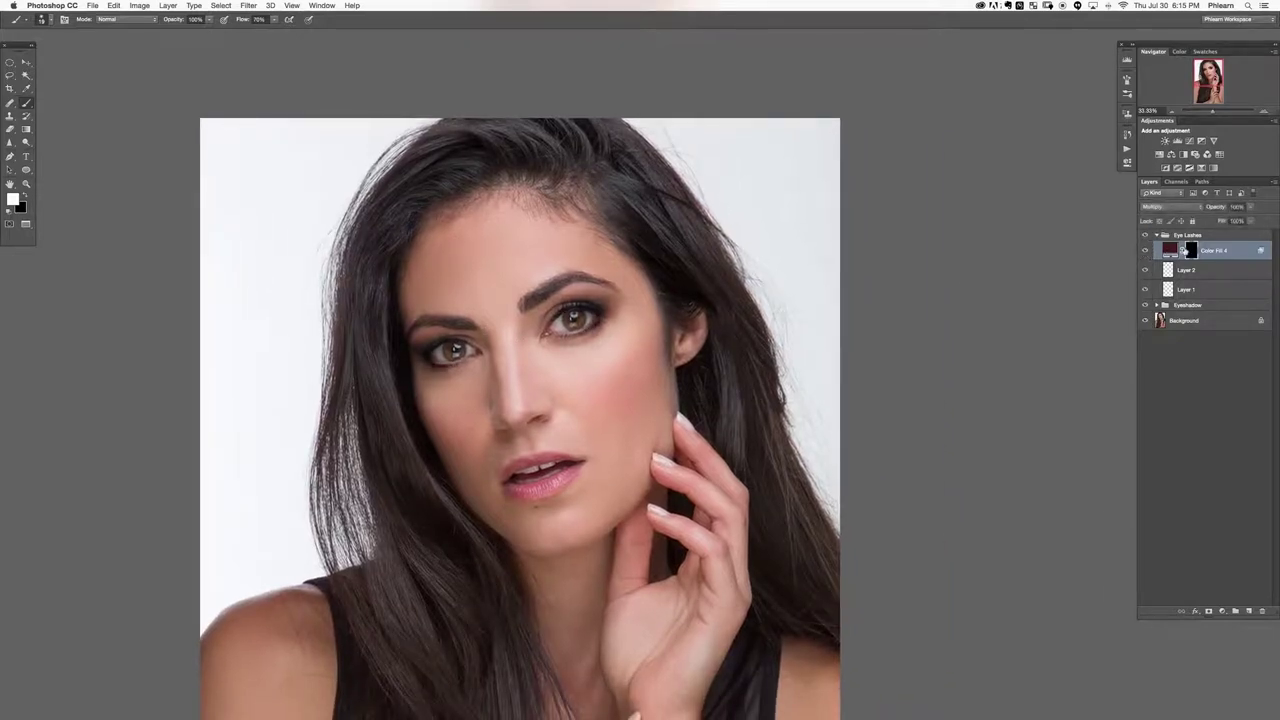
# Lower the liner fill layer's opacity and recheck the portrait with the Eye Lashes group hidden and shown.
pyautogui.moveTo(1219, 209); pyautogui.dragTo(1193, 211)
pyautogui.click(1145, 235)
pyautogui.click(1145, 235)
pyautogui.click(1145, 235)
pyautogui.click(1145, 235)
pyautogui.click(1145, 235)
pyautogui.click(1145, 235)
# Collapse the Eye Lashes group and add a new empty layer above it.
pyautogui.click(1155, 235)
pyautogui.click(1212, 236)
pyautogui.press('alt+shift+super+n')
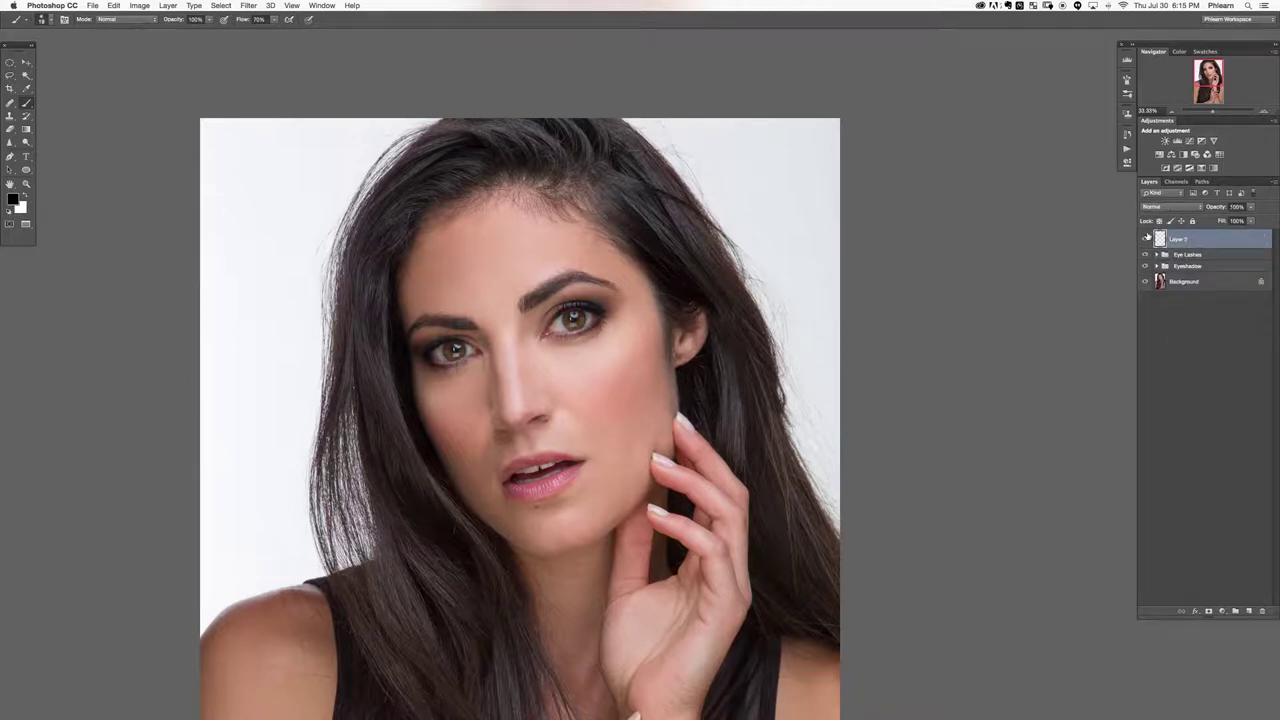
# Group the new empty layer and name the group Eyebrows.
pyautogui.press('super+g')
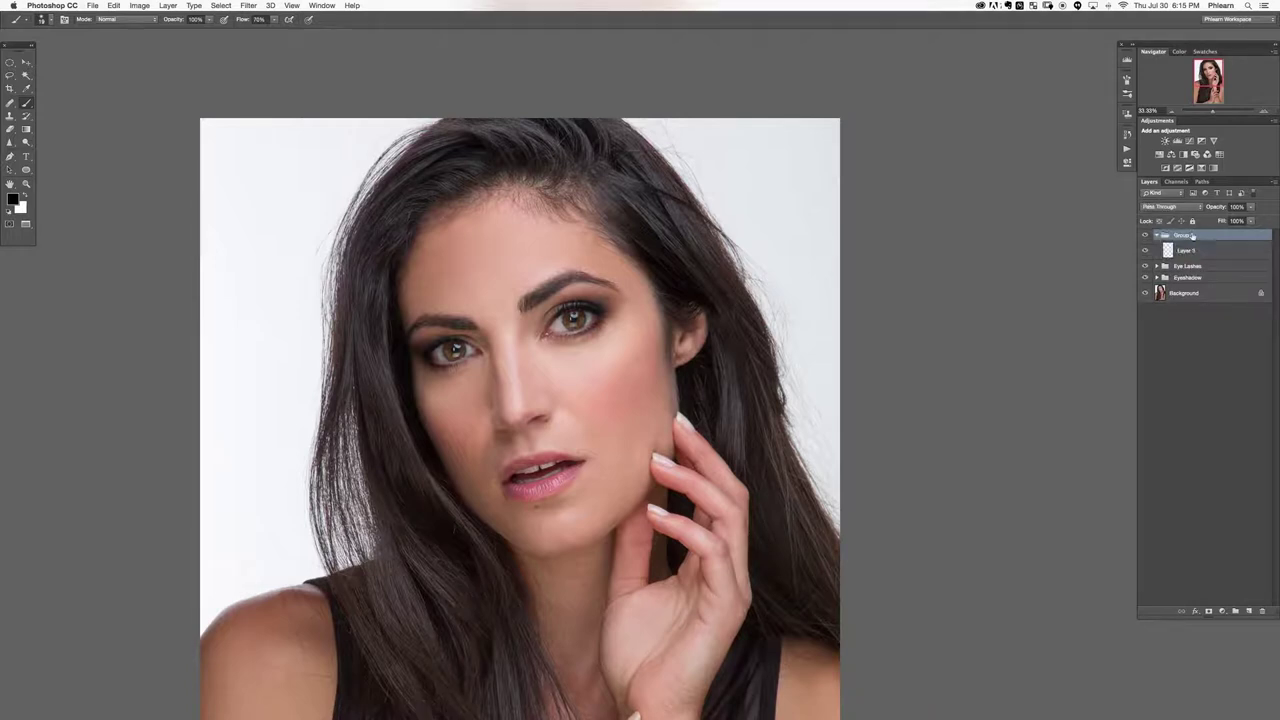
pyautogui.doubleClick(1182, 235)
pyautogui.write('Eyebrows')
pyautogui.press('Return')
# Select the empty layer inside the Eyebrows group and adjust the brush tip for detailed work on the right-hand eyebrow.
pyautogui.press('super+plus')
pyautogui.press('super+plus')
pyautogui.press('super+plus')
pyautogui.press('super+plus')
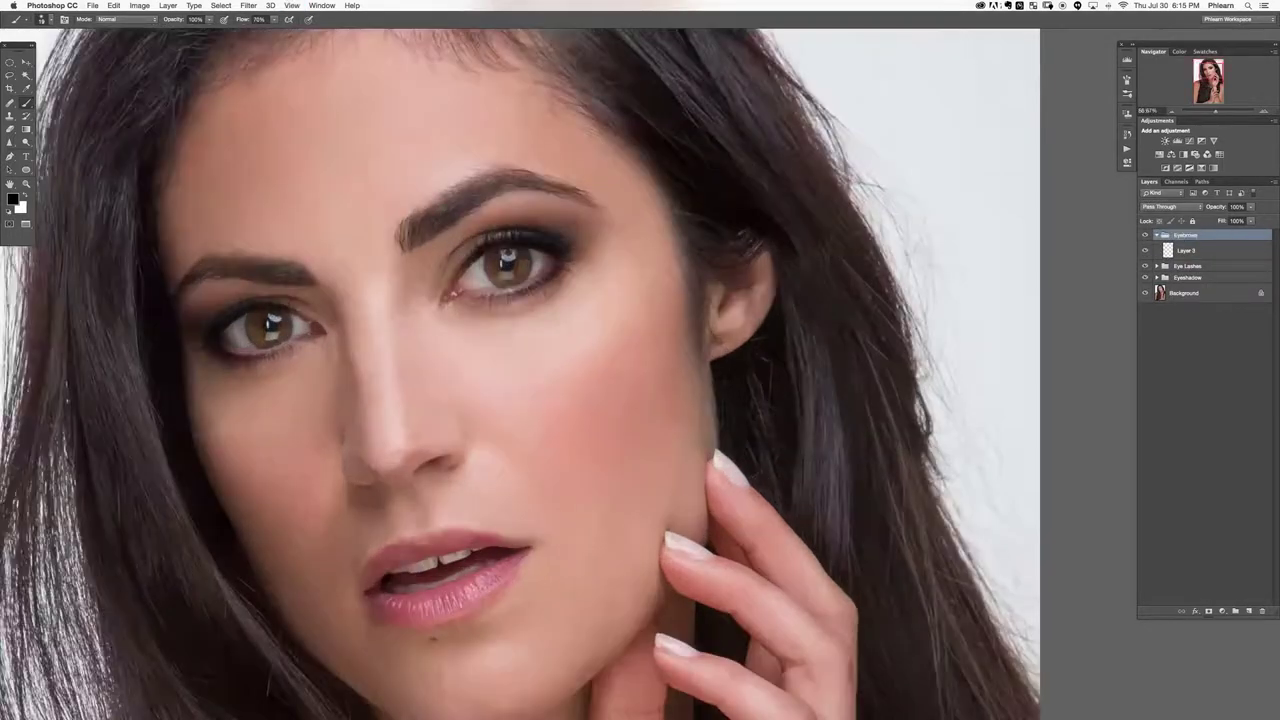
pyautogui.scroll(5, 453, 209)
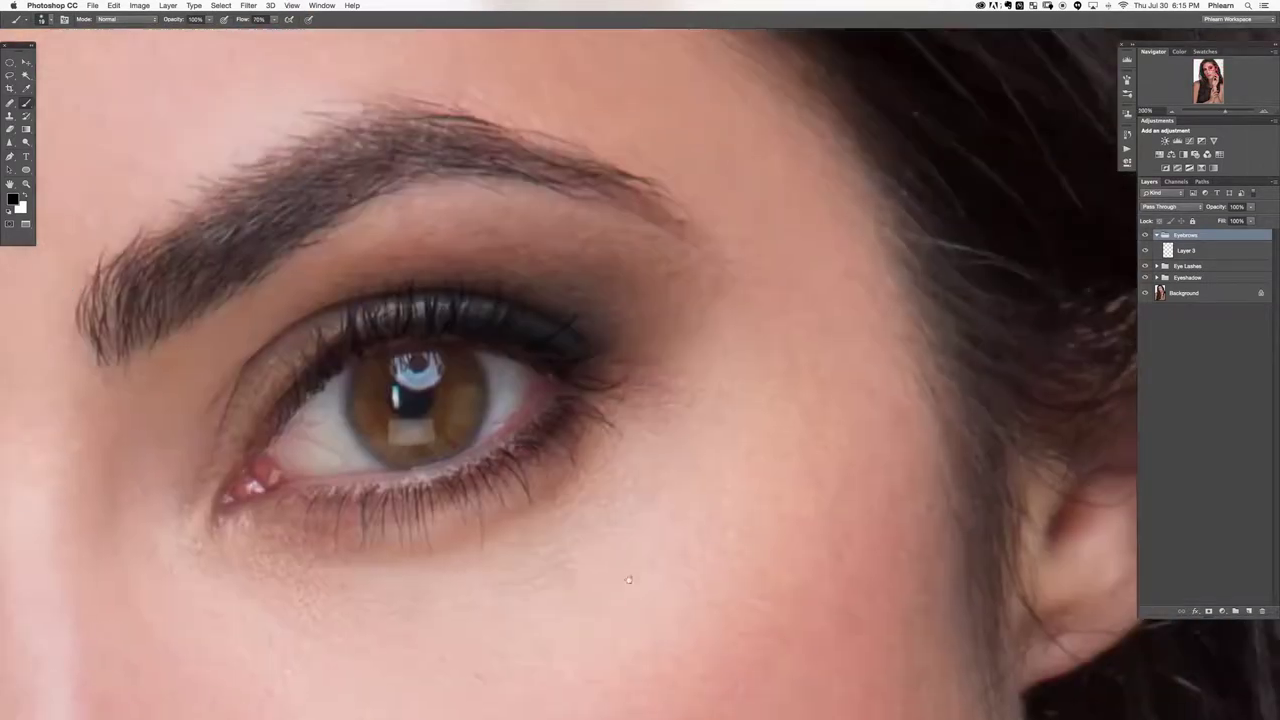
pyautogui.click(1222, 264)
pyautogui.click(1220, 252)
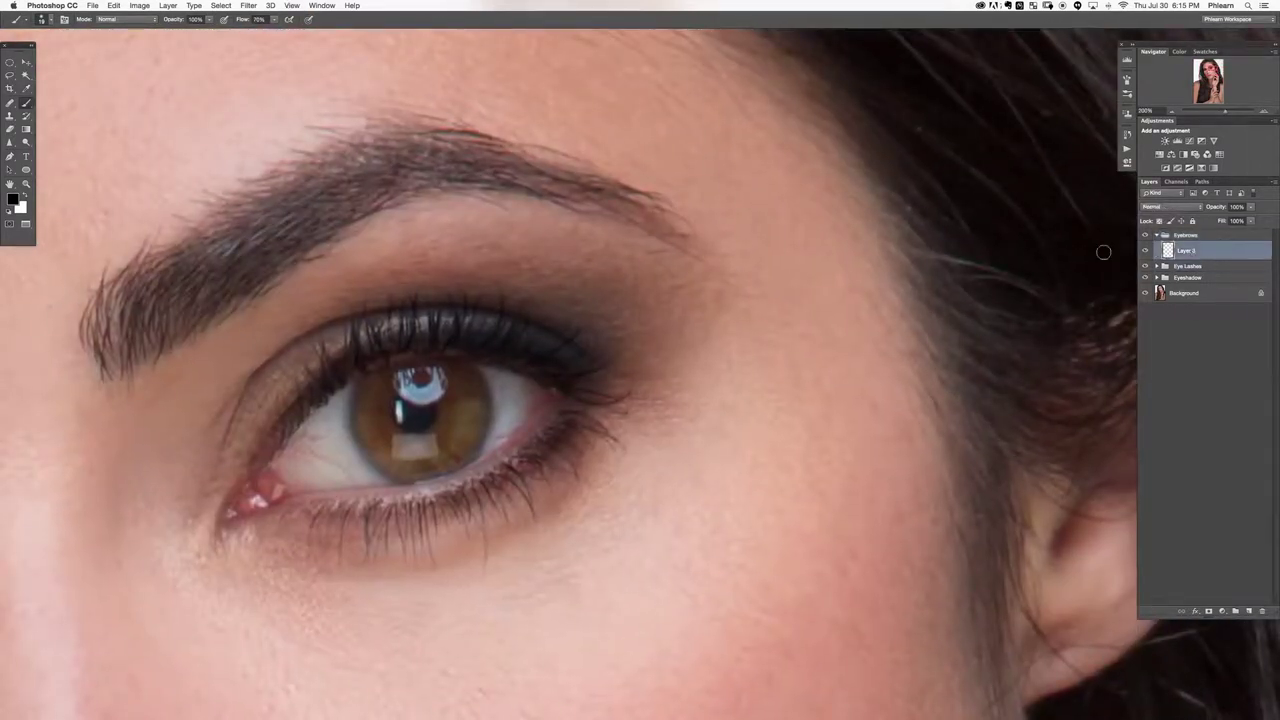
pyautogui.rightClick(301, 129)
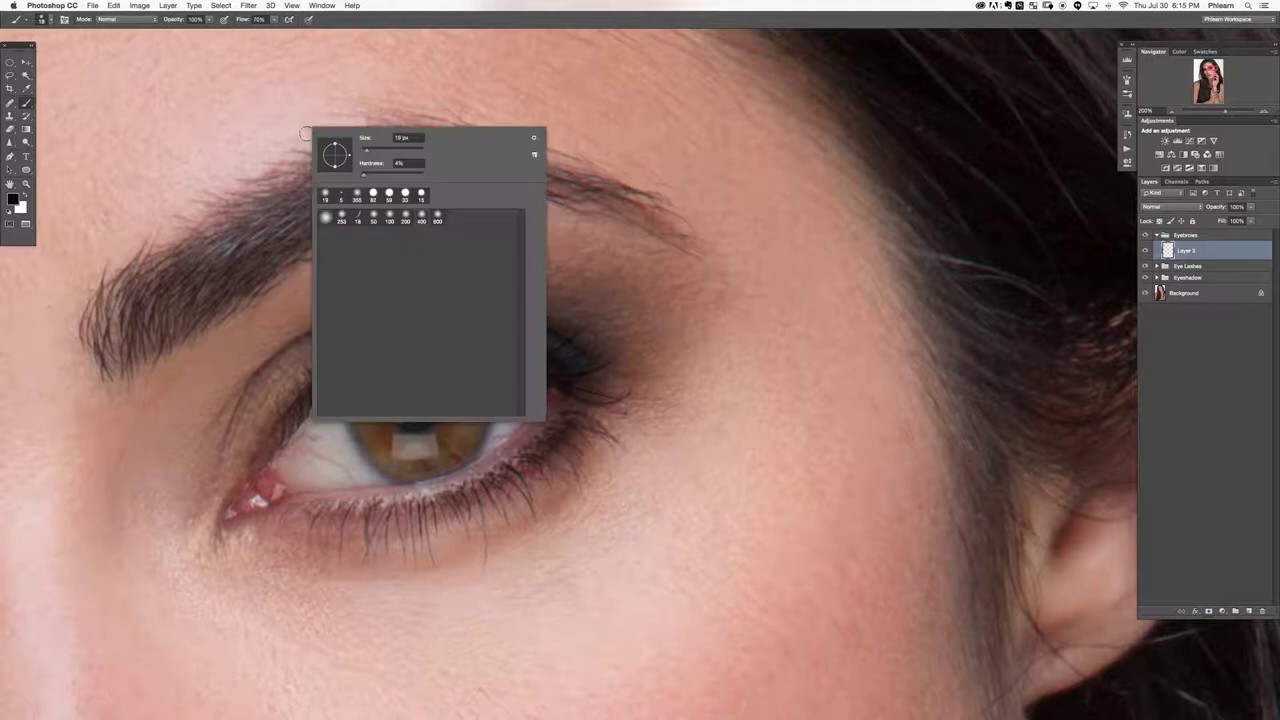
pyautogui.moveTo(411, 164); pyautogui.dragTo(346, 158)
pyautogui.press('Return')
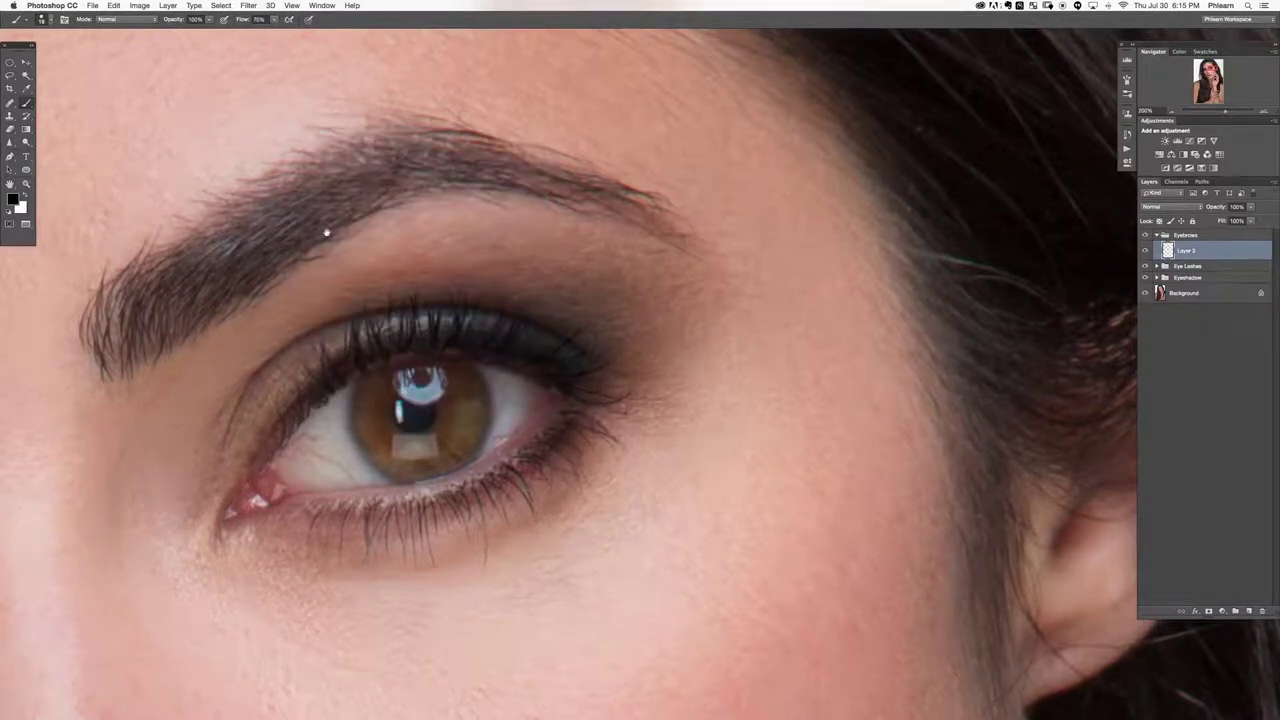
# Sample a dark brow tone from the inner part of the right-hand eyebrow as the brush colour.
pyautogui.moveTo(326, 231); pyautogui.dragTo(471, 363)
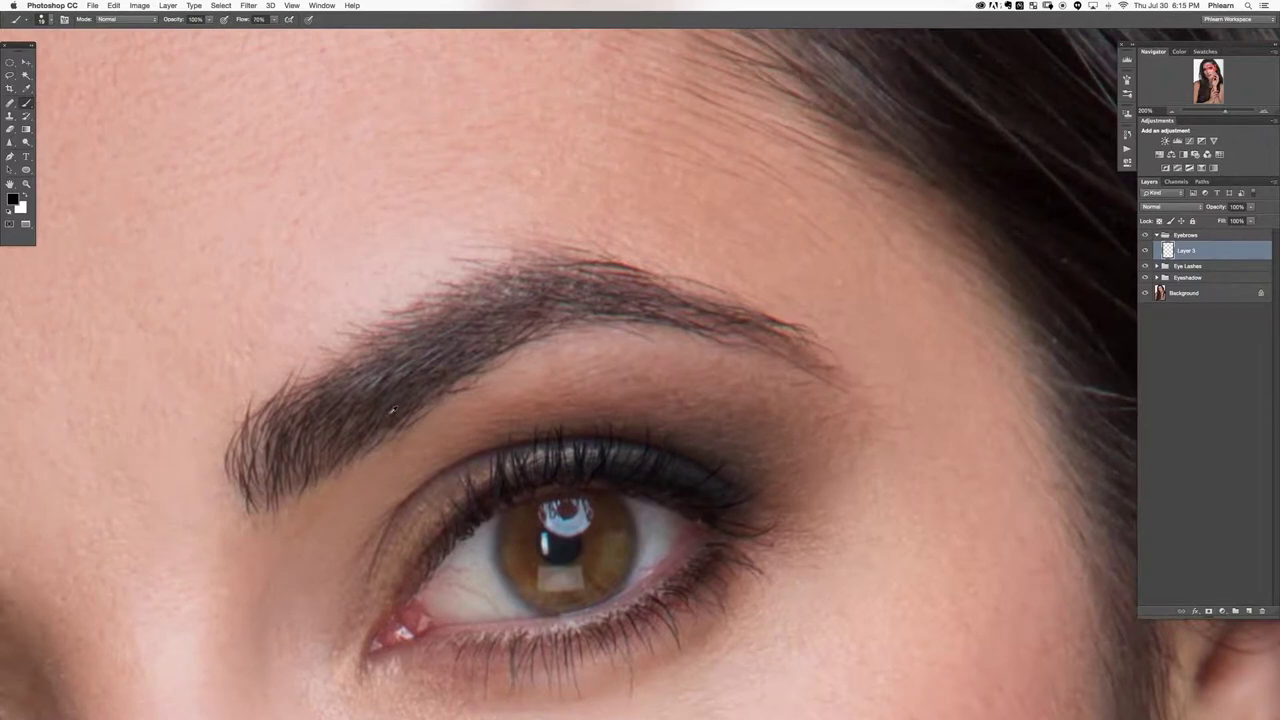
pyautogui.press('x')
pyautogui.press(']')
pyautogui.press(']')
pyautogui.press(']')
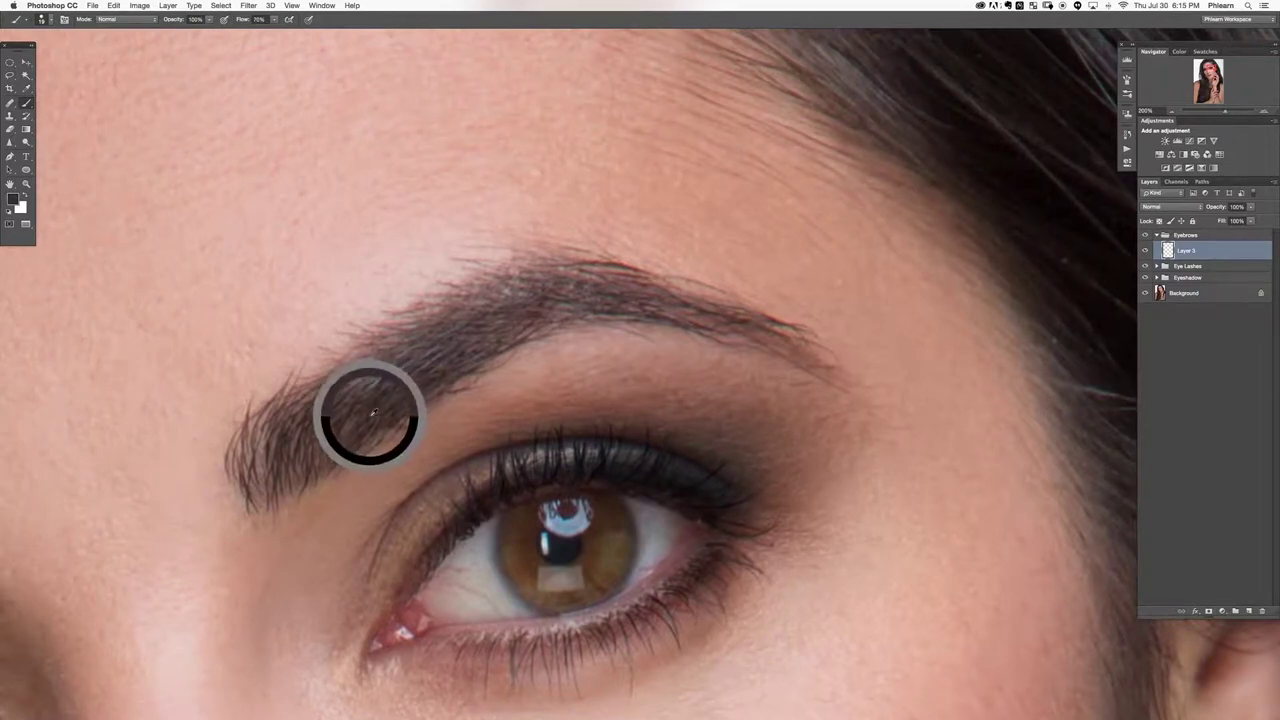
pyautogui.press('p')
pyautogui.press('b')
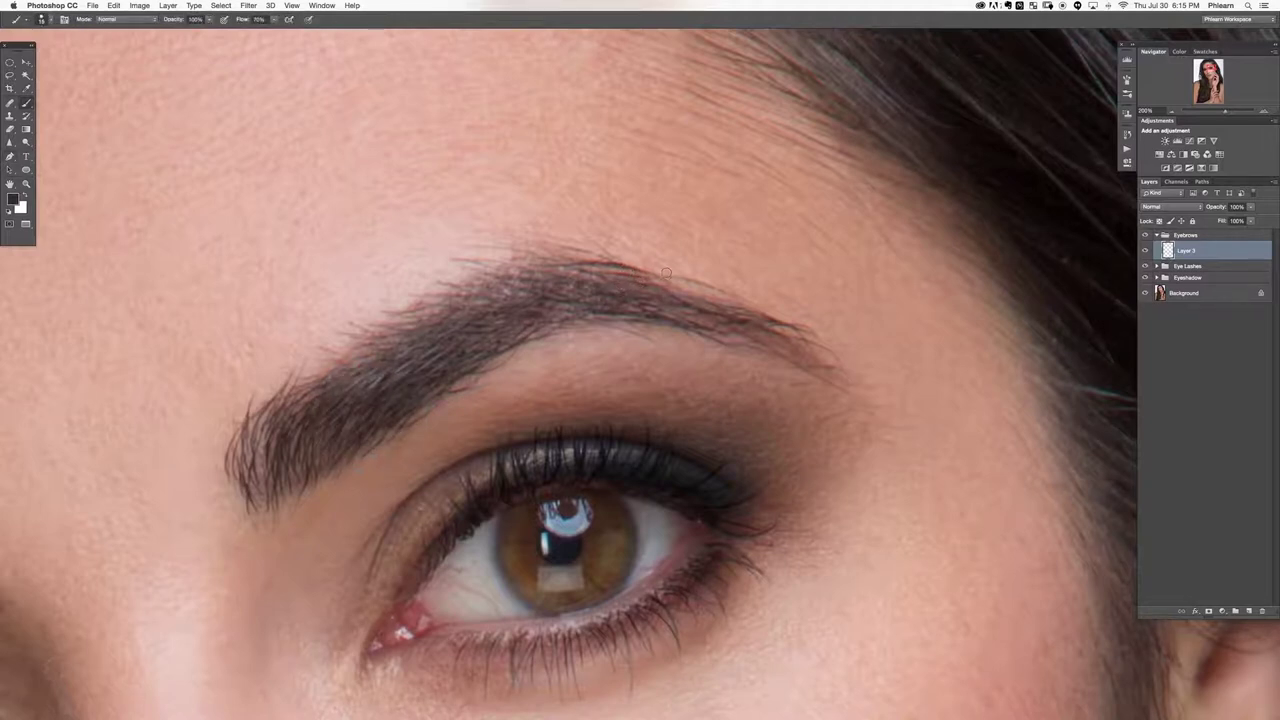
# Paint along the right-hand eyebrow's arch and tail with a small brush at 70% flow, resampling nearby brow tones to fill and define it.
pyautogui.press('super+minus')
pyautogui.moveTo(602, 345); pyautogui.dragTo(586, 334)
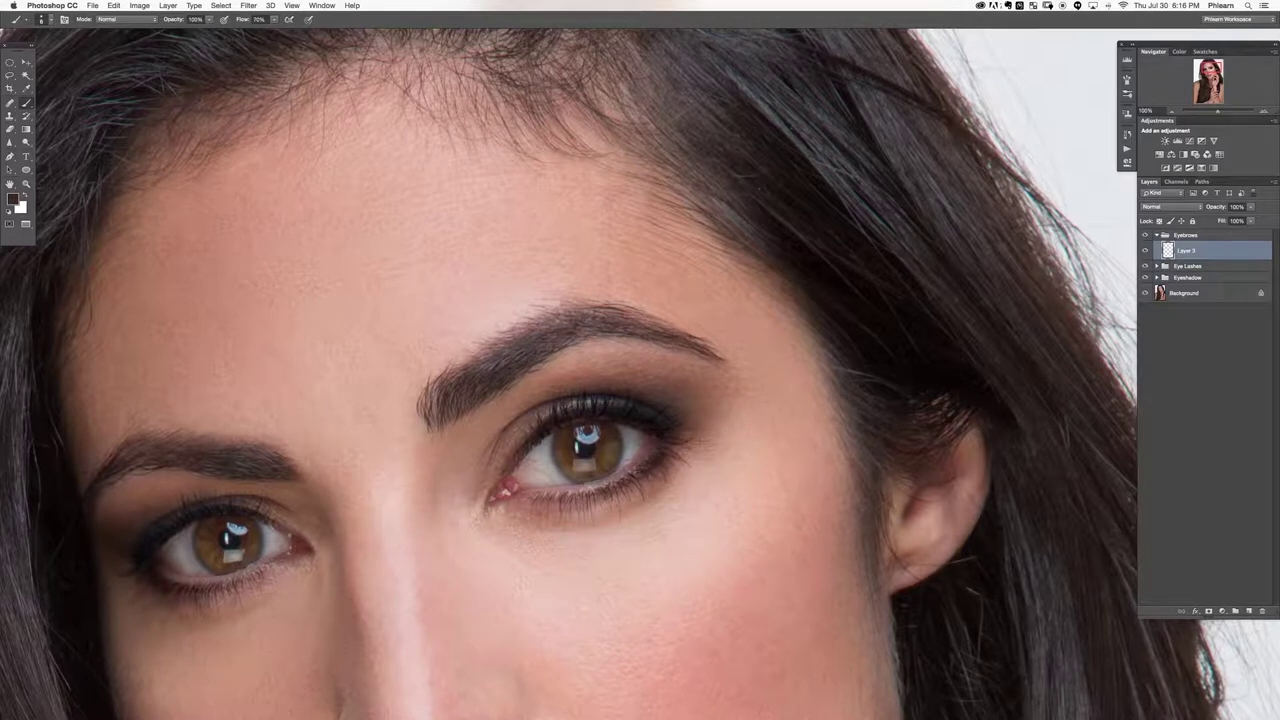
pyautogui.moveTo(638, 321); pyautogui.dragTo(656, 326)
pyautogui.moveTo(580, 308); pyautogui.dragTo(592, 303)
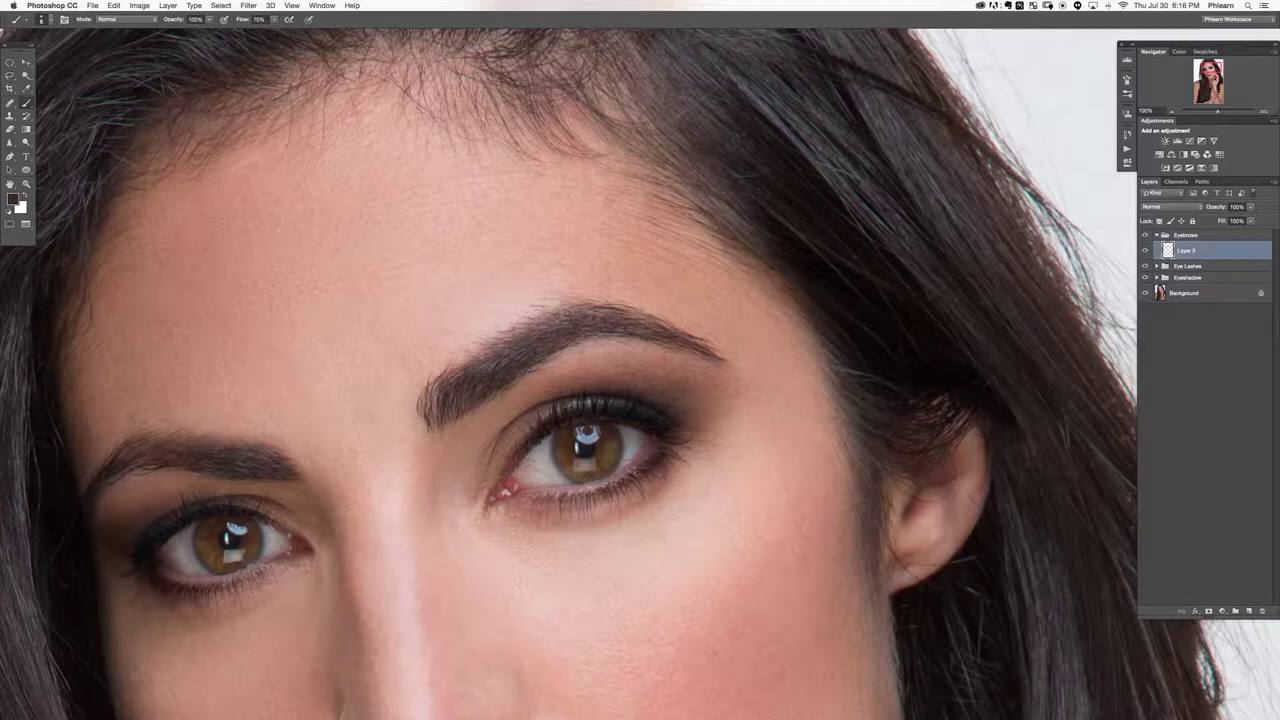
pyautogui.keyDown('alt'); pyautogui.click(541, 372); pyautogui.keyUp('alt')
pyautogui.keyDown('alt'); pyautogui.click(628, 347); pyautogui.keyUp('alt')
pyautogui.keyDown('alt'); pyautogui.click(452, 378); pyautogui.keyUp('alt')
# Fill in the left-hand eyebrow with sampled brow tones and erase excess paint around its outer part.
pyautogui.hscroll(-5, 346, 410)
pyautogui.scroll(-2, 346, 410)
pyautogui.keyDown('alt'); pyautogui.click(462, 380); pyautogui.keyUp('alt')
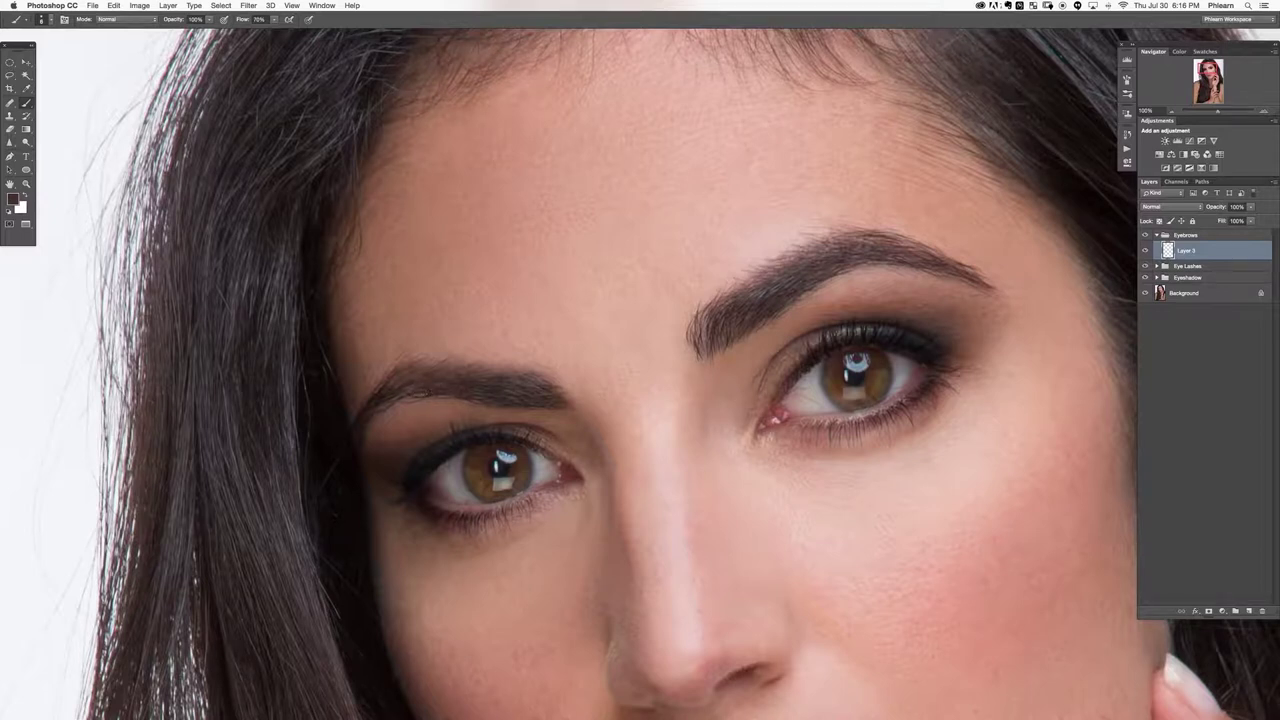
pyautogui.keyDown('alt'); pyautogui.click(548, 392); pyautogui.keyUp('alt')
pyautogui.press('d')
pyautogui.press('super+z')
pyautogui.press('e')
pyautogui.moveTo(389, 403); pyautogui.dragTo(418, 403)
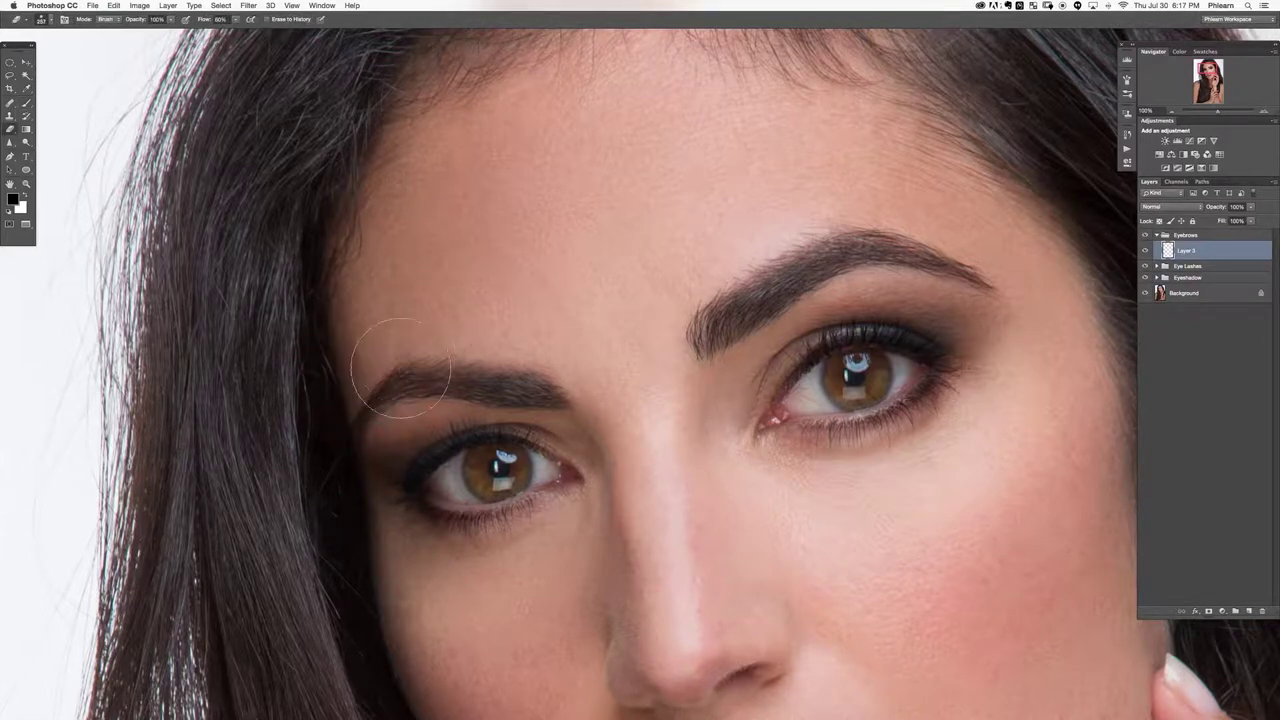
pyautogui.press('b')
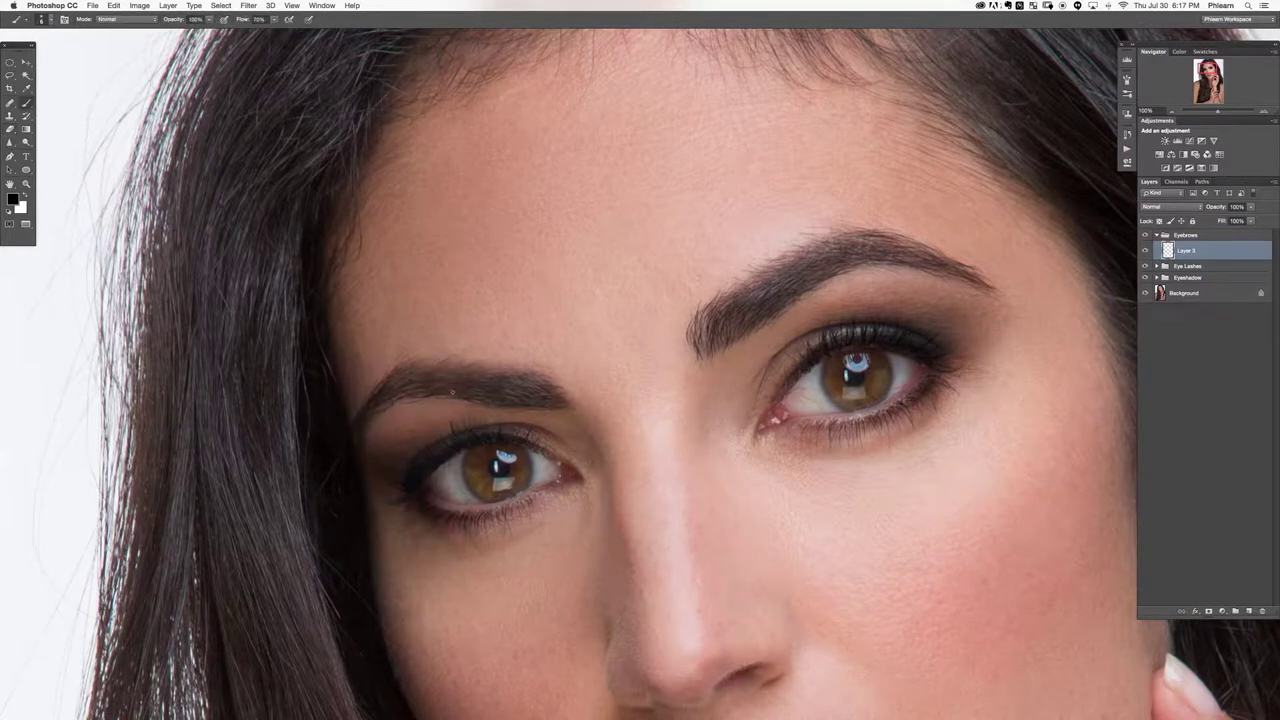
# Refine the left-hand eyebrow's lower edge and tail with small strokes in resampled colours, and touch up the right-hand eyebrow.
pyautogui.keyDown('alt'); pyautogui.click(470, 394); pyautogui.keyUp('alt')
pyautogui.keyDown('alt'); pyautogui.click(364, 416); pyautogui.keyUp('alt')
pyautogui.keyDown('alt'); pyautogui.click(331, 457); pyautogui.keyUp('alt')
pyautogui.keyDown('alt'); pyautogui.click(421, 397); pyautogui.keyUp('alt')
pyautogui.keyDown('alt'); pyautogui.click(392, 402); pyautogui.keyUp('alt')
pyautogui.keyDown('alt'); pyautogui.click(820, 270); pyautogui.keyUp('alt')
# On a new layer in the Eyebrows group, use the Clone Stamp at 30% flow to clean up the skin along the eyebrow edges.
pyautogui.press('super+minus')
pyautogui.press('super+minus')
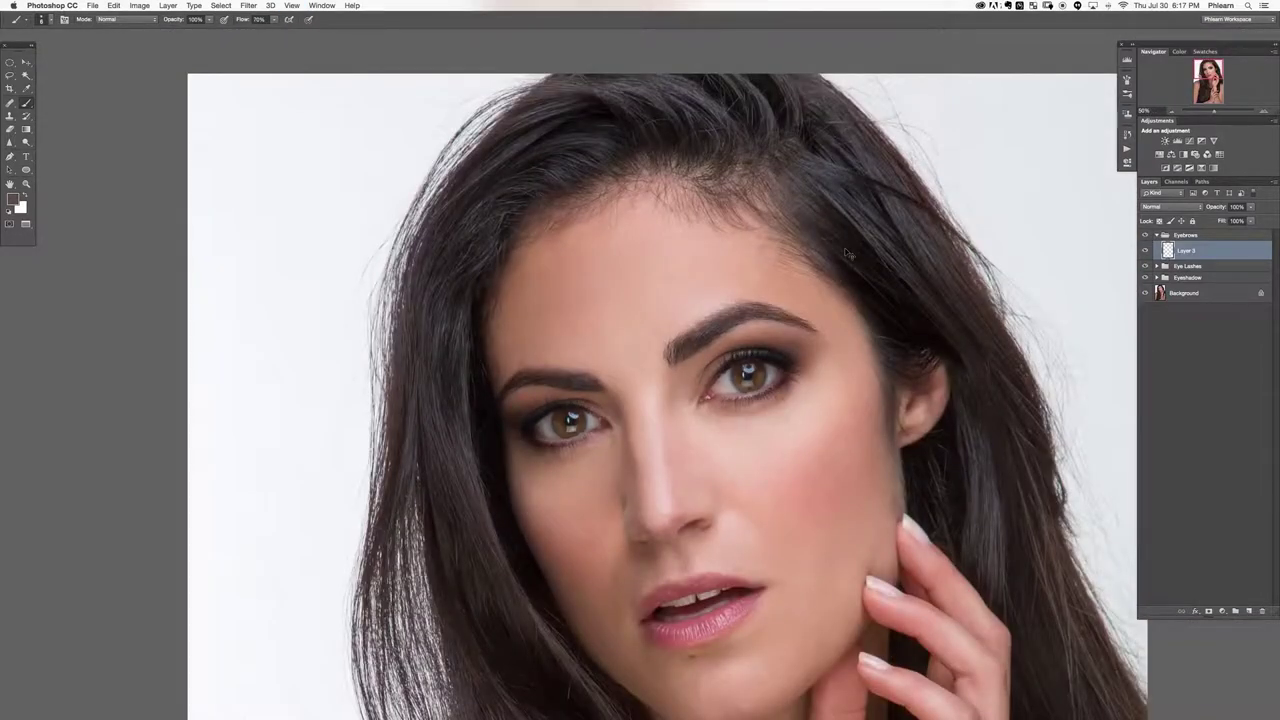
pyautogui.press('super+plus')
pyautogui.moveTo(785, 350); pyautogui.dragTo(669, 372)
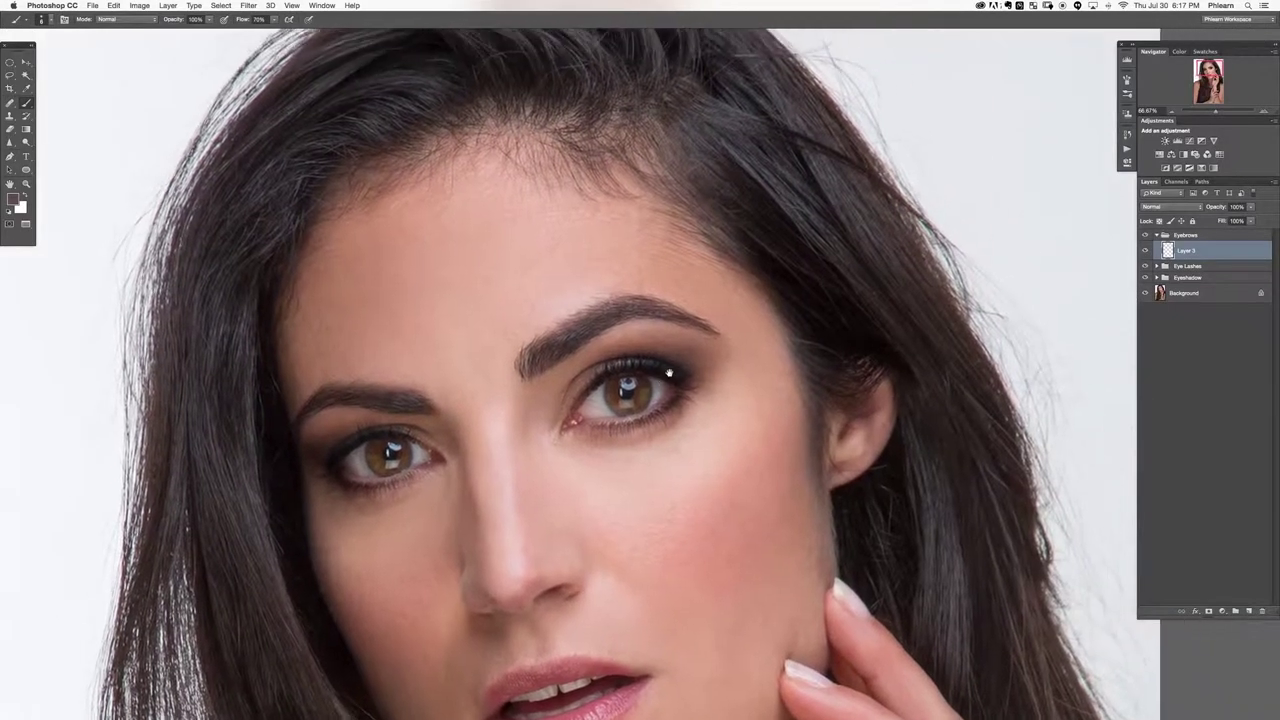
pyautogui.hscroll(2, 669, 373)
pyautogui.press('super+plus')
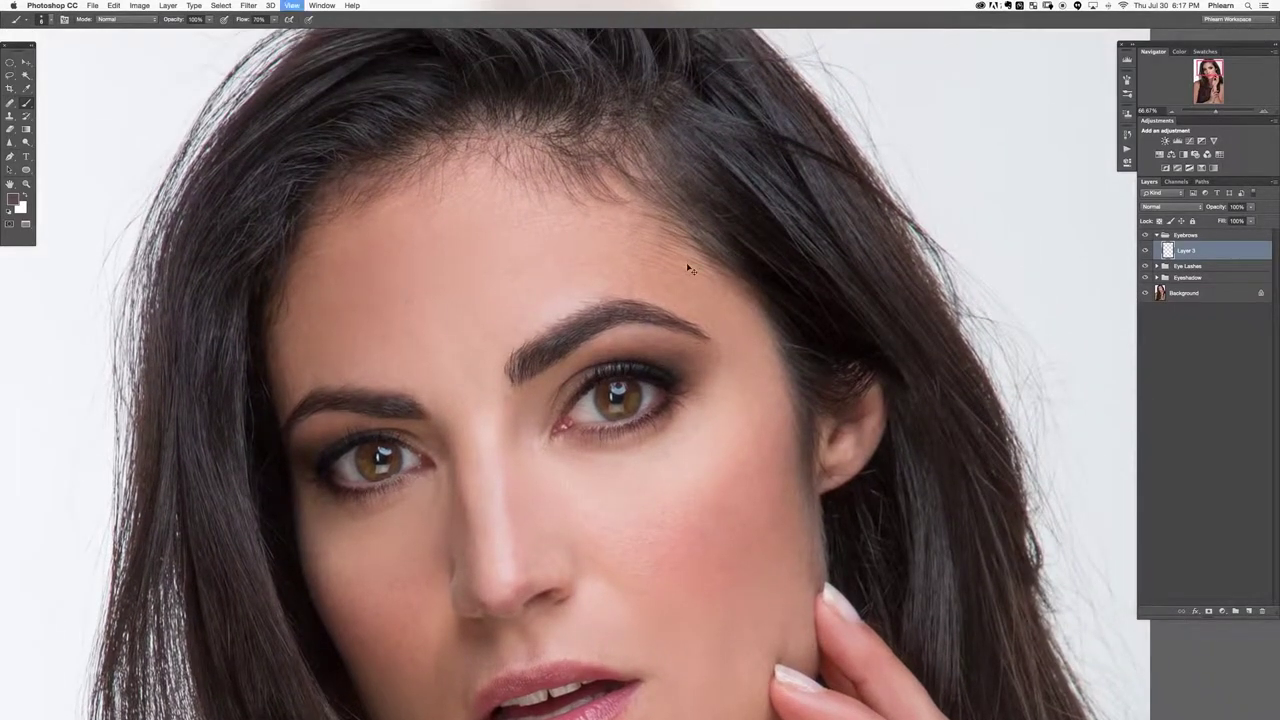
pyautogui.press('s')
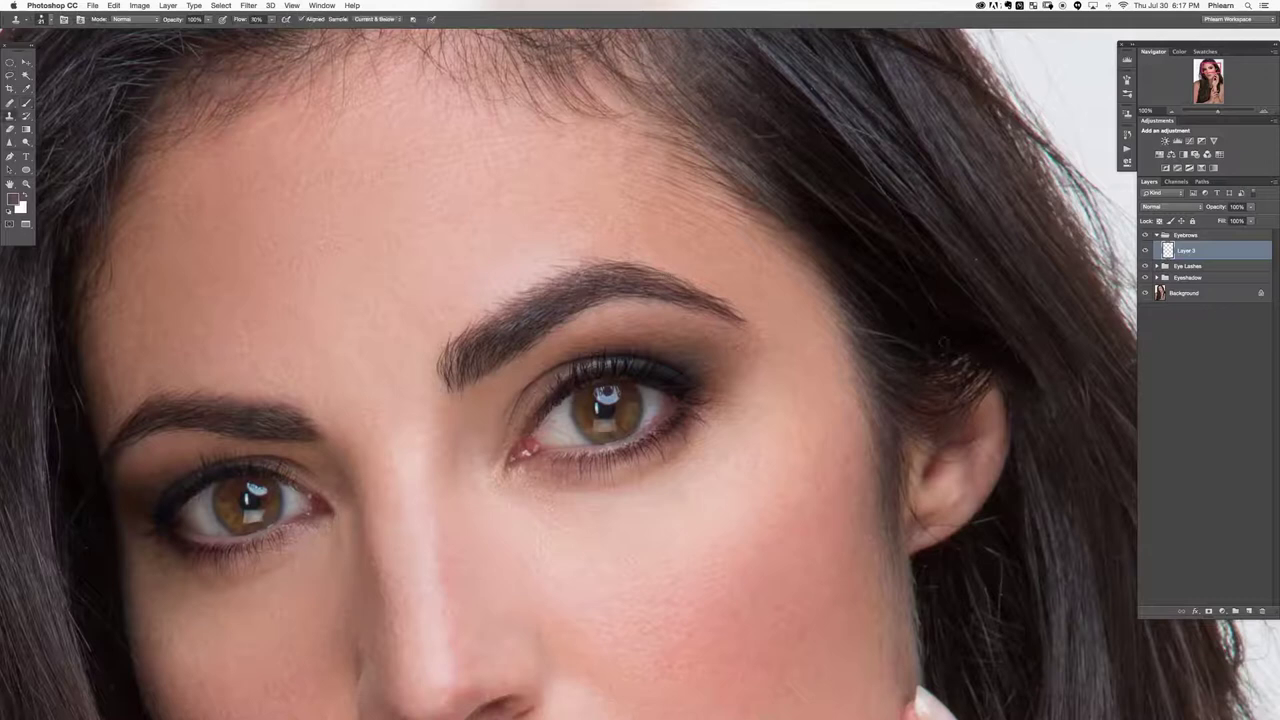
pyautogui.press('super+alt+shift+n')
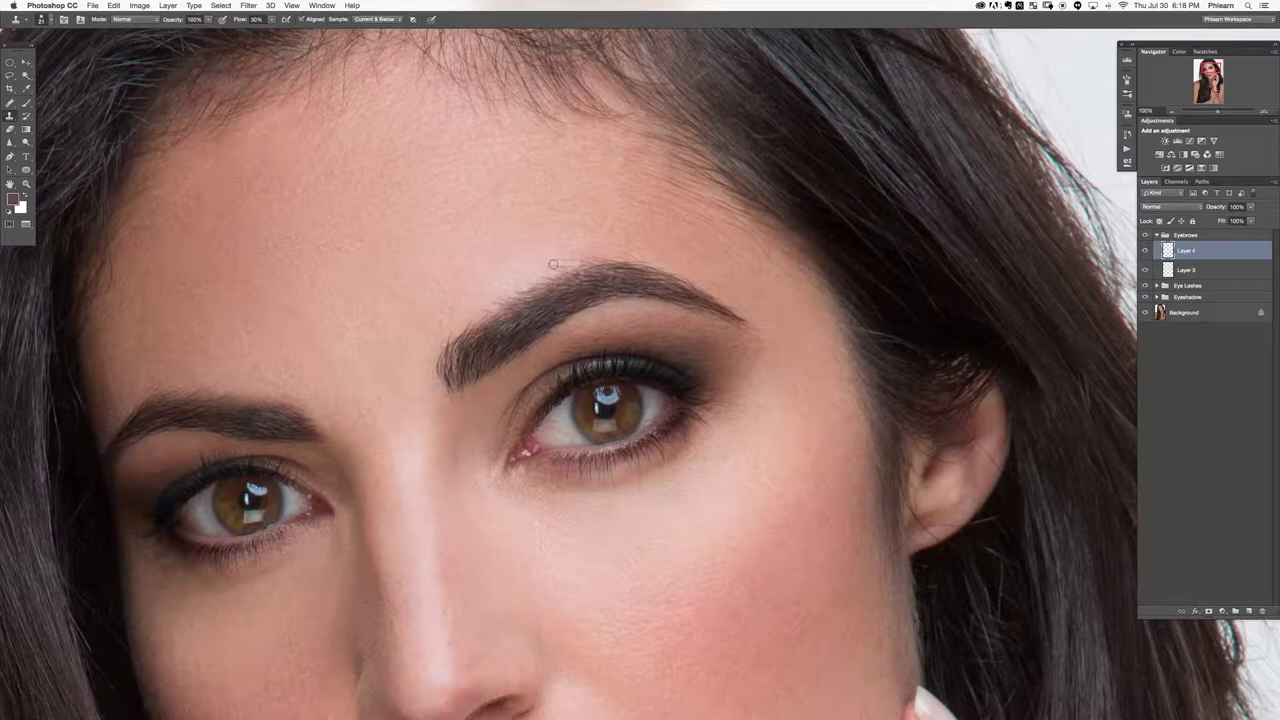
pyautogui.moveTo(552, 269)
pyautogui.mouseDown()
pyautogui.moveTo(600, 257)
pyautogui.moveTo(583, 253)
pyautogui.moveTo(522, 291)
pyautogui.moveTo(547, 274)
pyautogui.moveTo(521, 273)
pyautogui.moveTo(495, 290)
pyautogui.moveTo(526, 284)
pyautogui.moveTo(486, 308)
pyautogui.moveTo(511, 284)
pyautogui.moveTo(547, 280)
pyautogui.mouseUp()
pyautogui.keyDown('alt'); pyautogui.click(481, 278); pyautogui.keyUp('alt')
pyautogui.moveTo(372, 401); pyautogui.dragTo(612, 379)
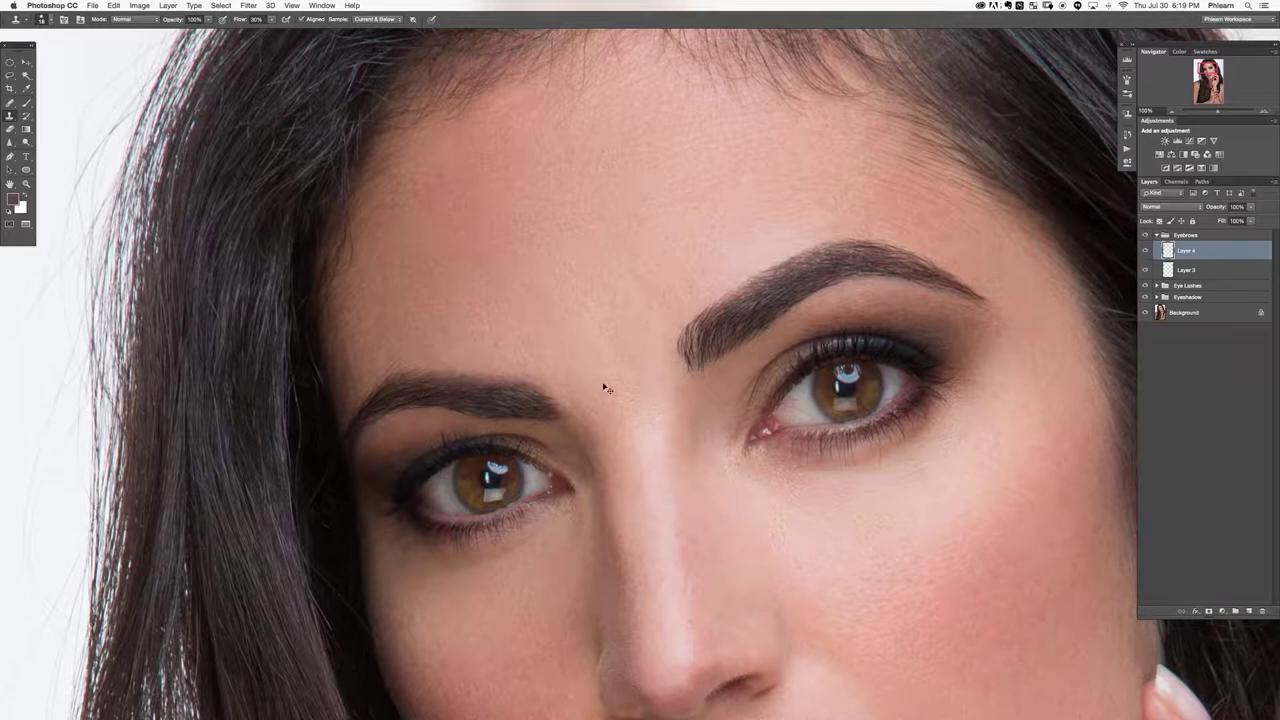
# Compare the full portrait with the cloned cleanup layer hidden and shown.
pyautogui.press('super+minus')
pyautogui.press('super+minus')
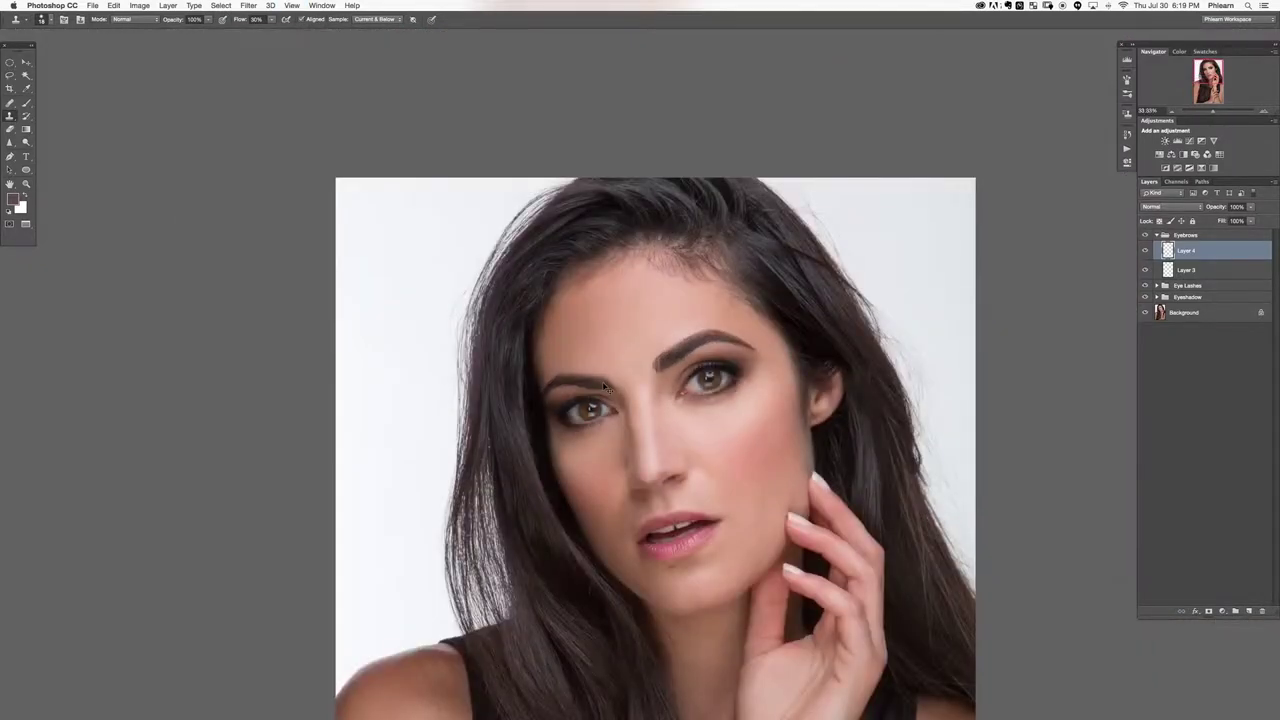
pyautogui.moveTo(725, 445); pyautogui.dragTo(713, 437)
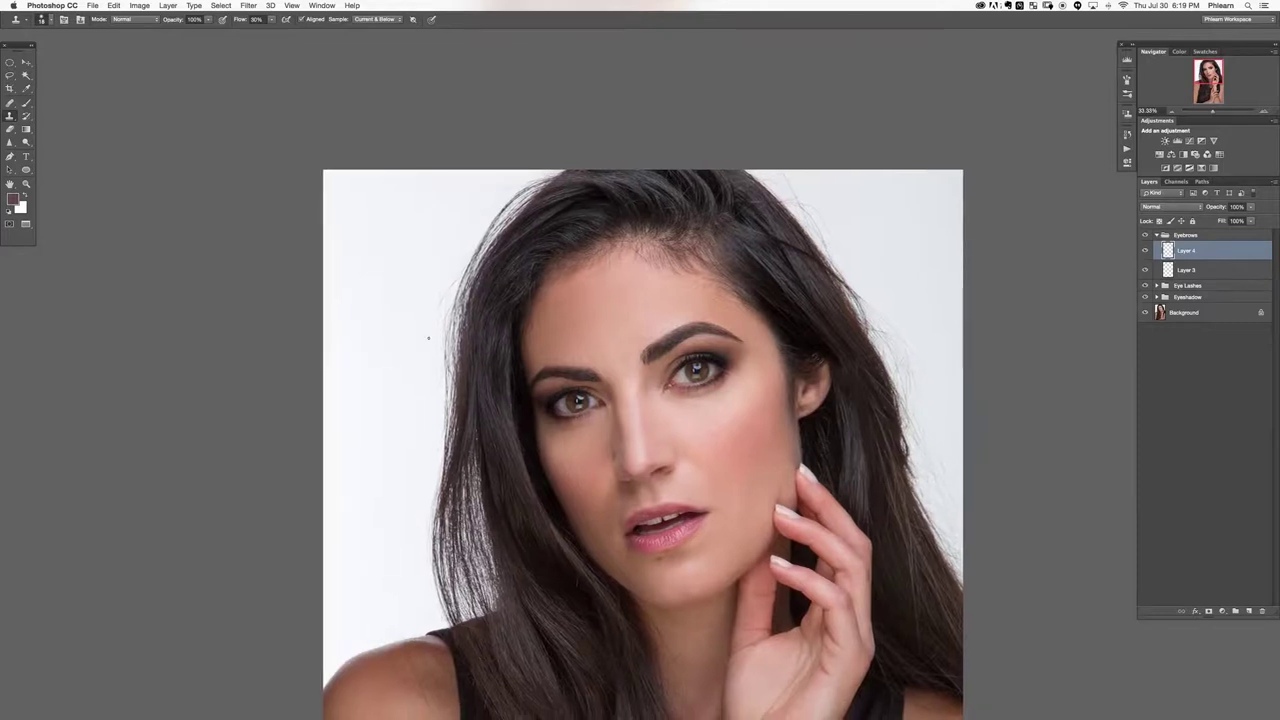
pyautogui.press('super+plus')
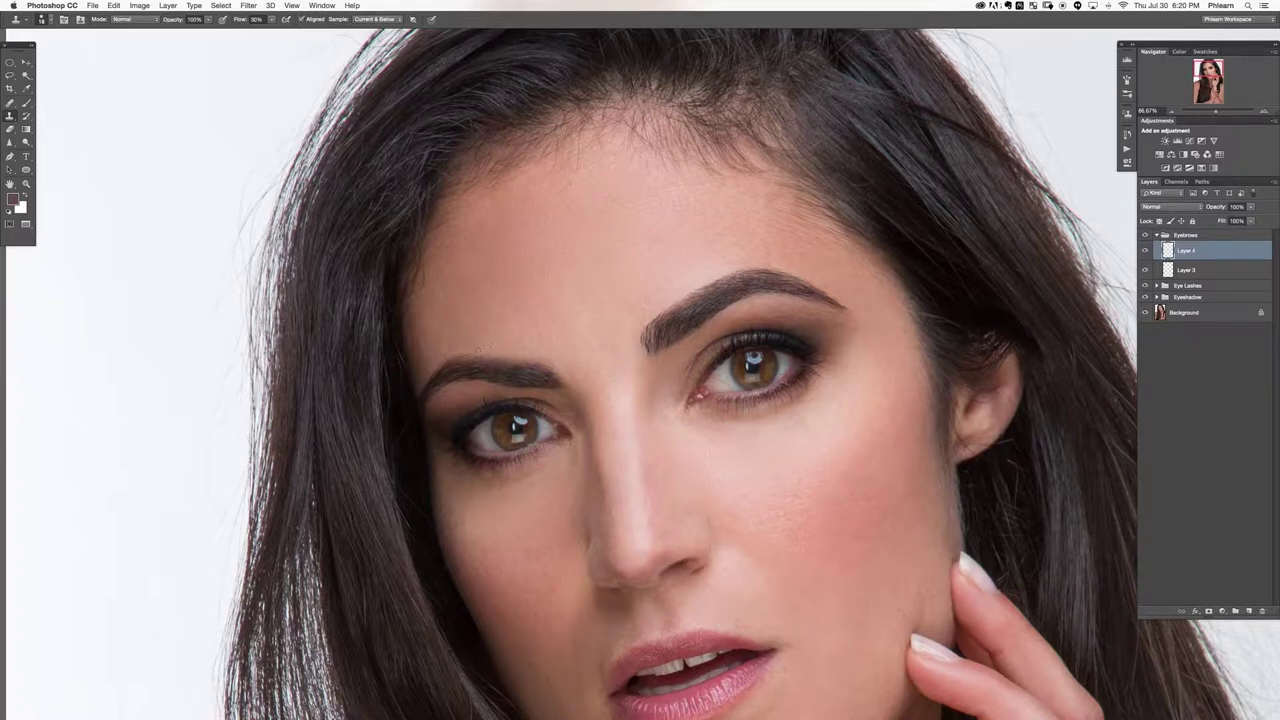
pyautogui.press('super+minus')
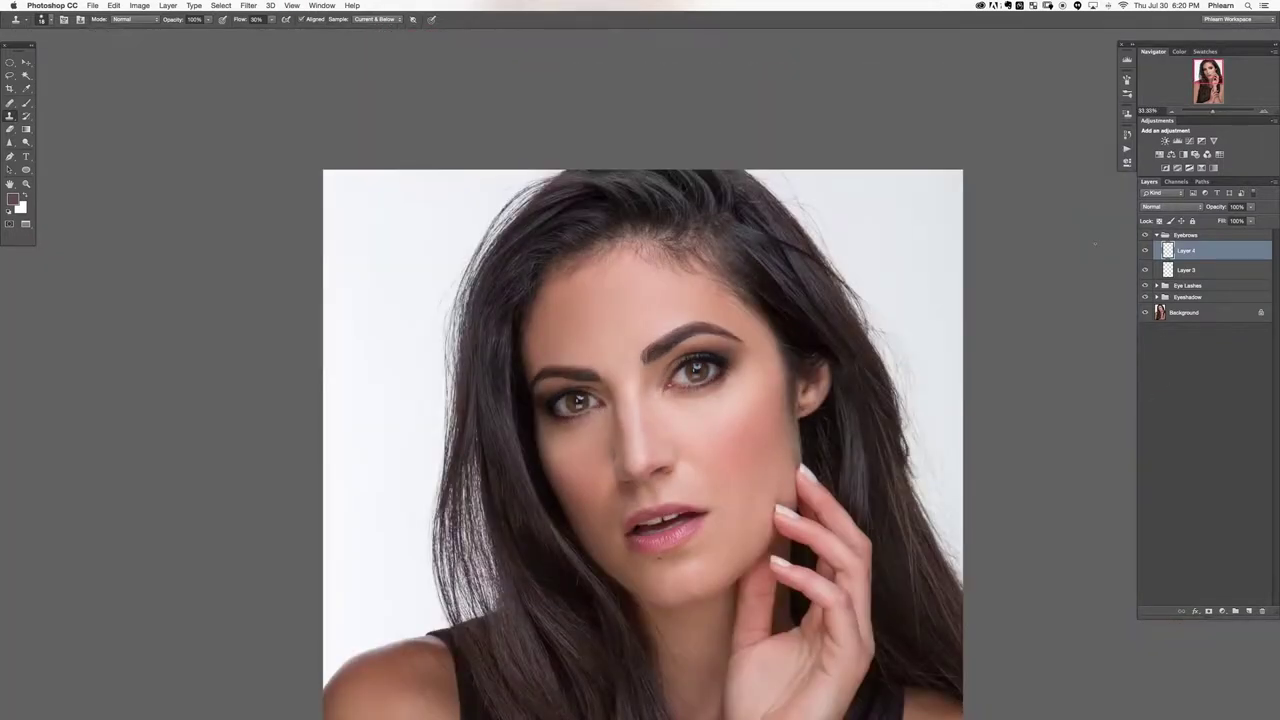
pyautogui.click(1145, 251)
pyautogui.click(1145, 251)
pyautogui.click(1145, 251)
pyautogui.click(1145, 253)
pyautogui.click(1145, 253)
pyautogui.click(1145, 253)
# Collapse the Eyebrows group, compare the portrait with and without it, and add a new empty layer above it.
pyautogui.click(1157, 235)
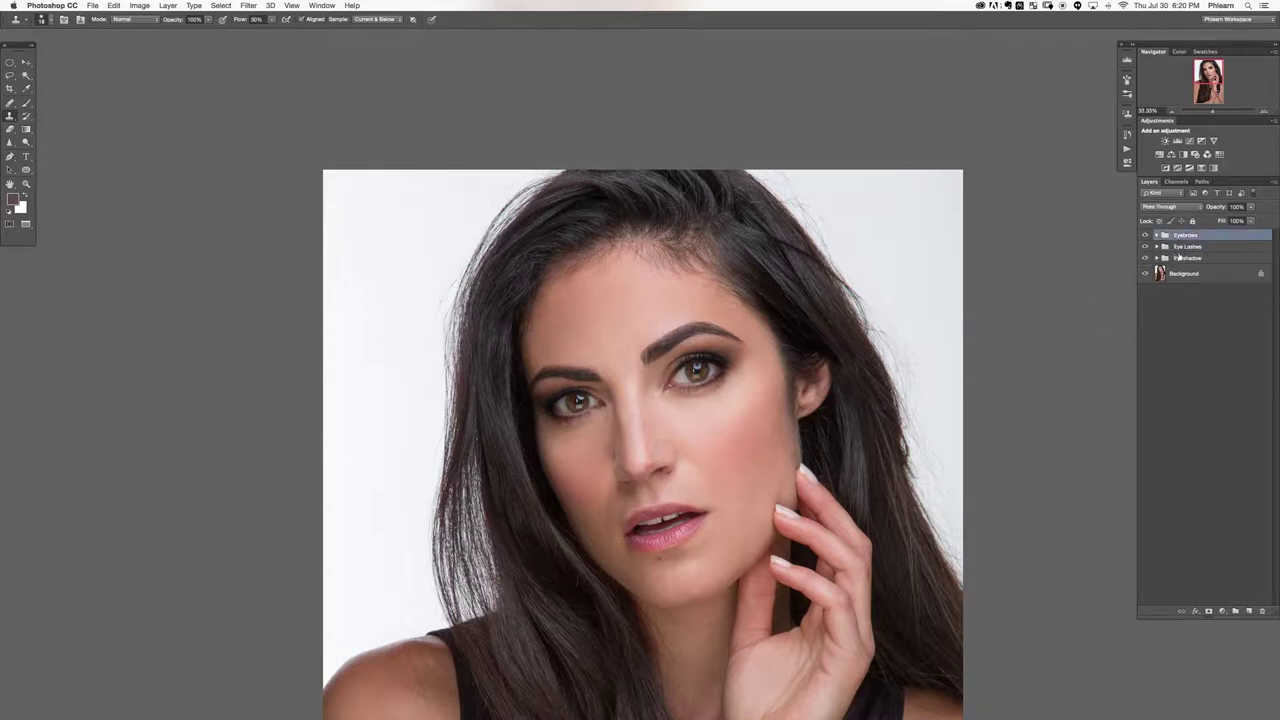
pyautogui.moveTo(866, 451); pyautogui.dragTo(766, 294)
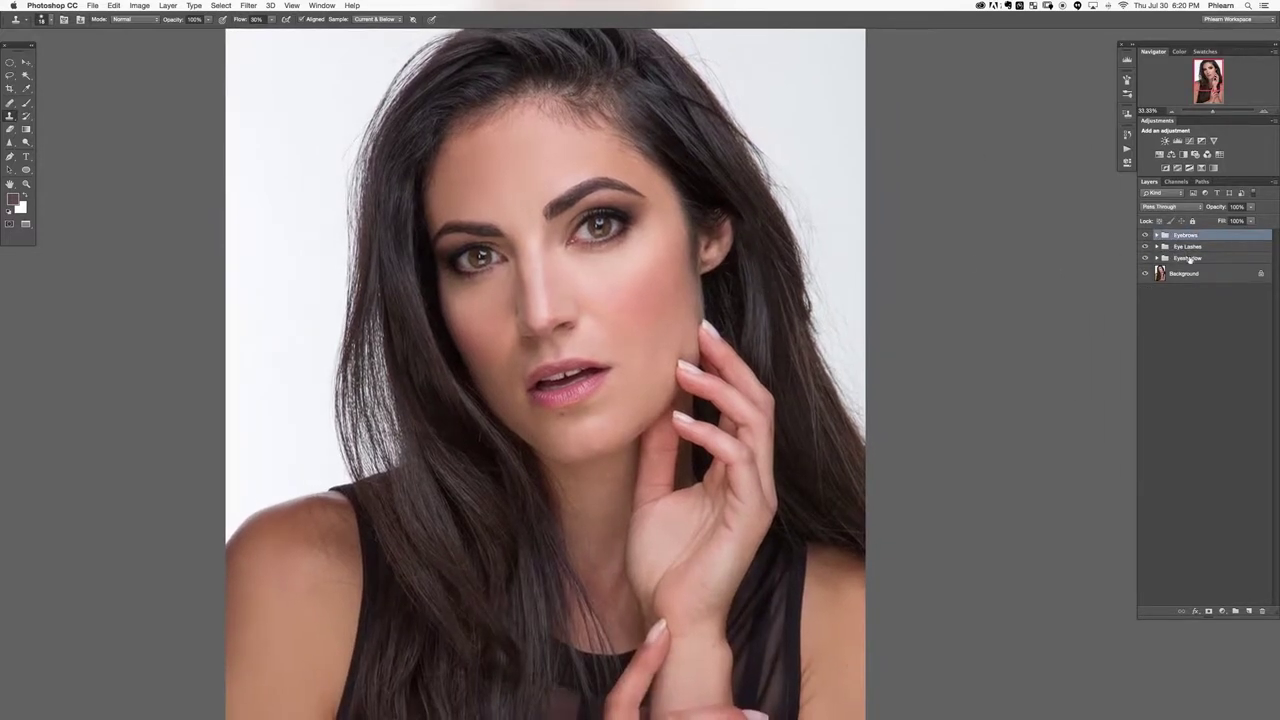
pyautogui.moveTo(1145, 235)
pyautogui.mouseDown()
pyautogui.moveTo(1145, 258)
pyautogui.moveTo(1146, 238)
pyautogui.mouseUp()
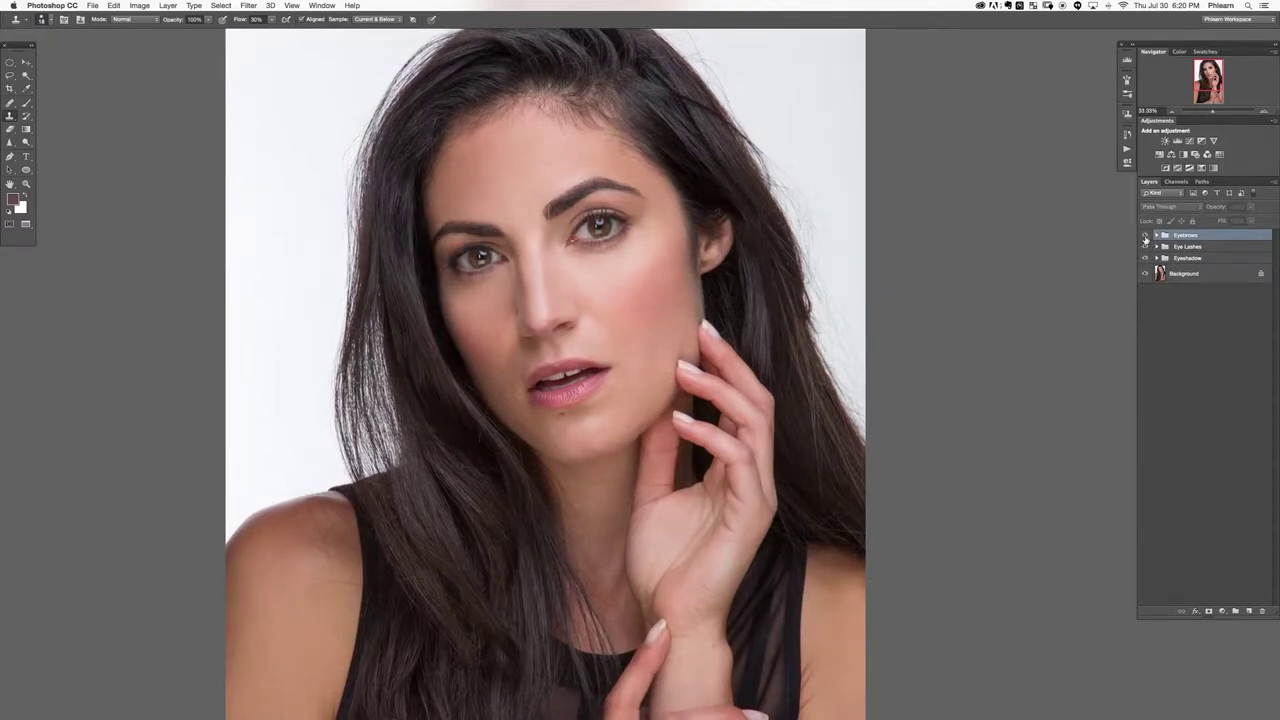
pyautogui.click(1145, 238)
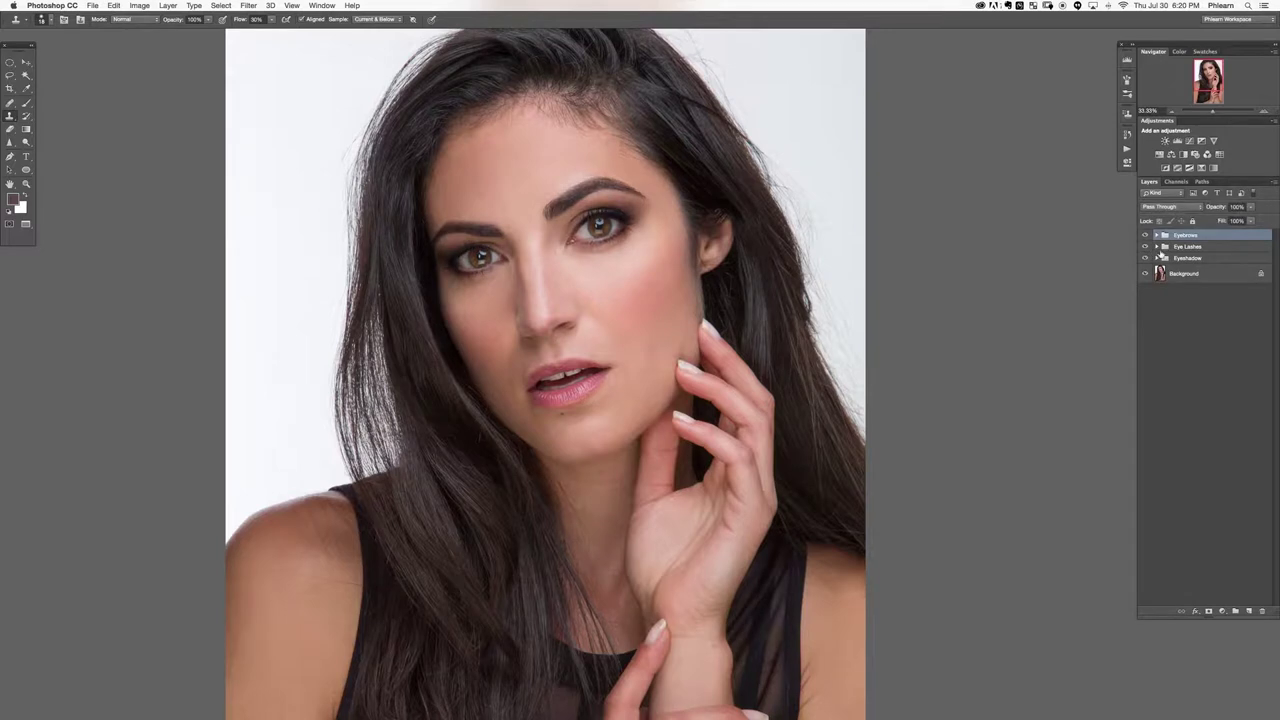
pyautogui.press('super+shift+alt+n')
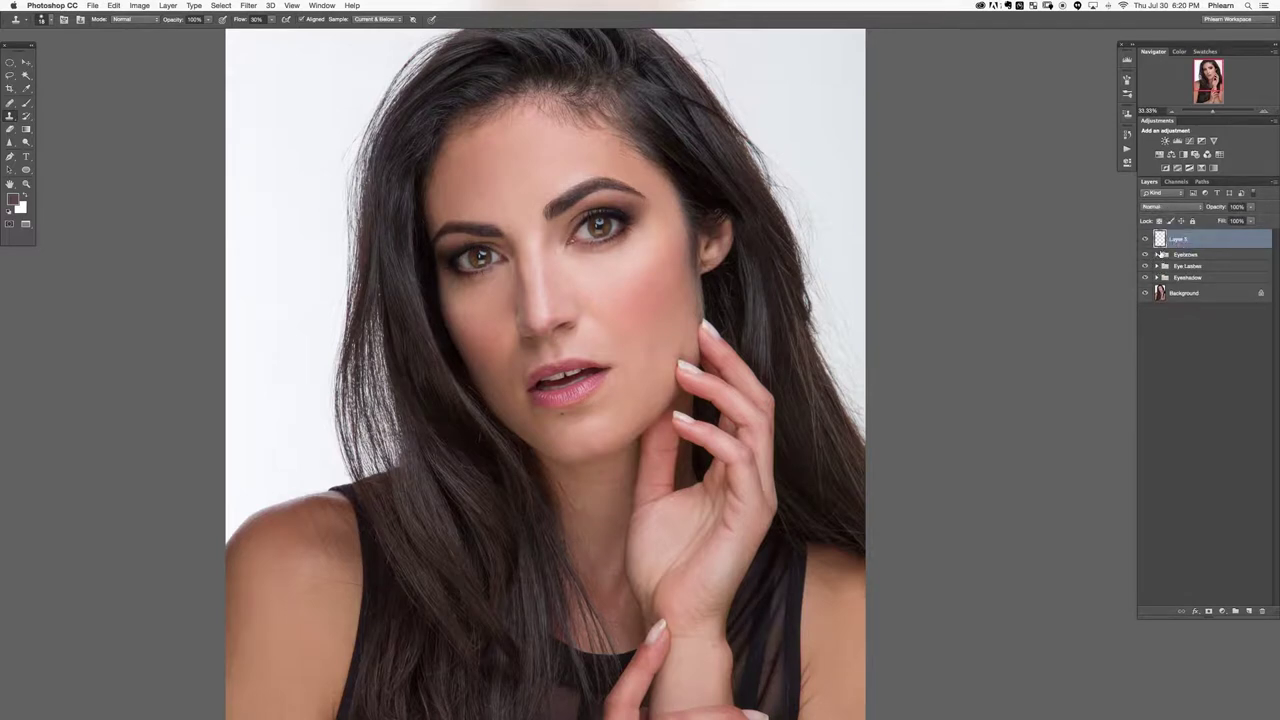
# Add a Hue/Saturation adjustment layer above the empty layer for the lips, with Saturation at +50 and its mask inverted to black.
pyautogui.press('super+equal')
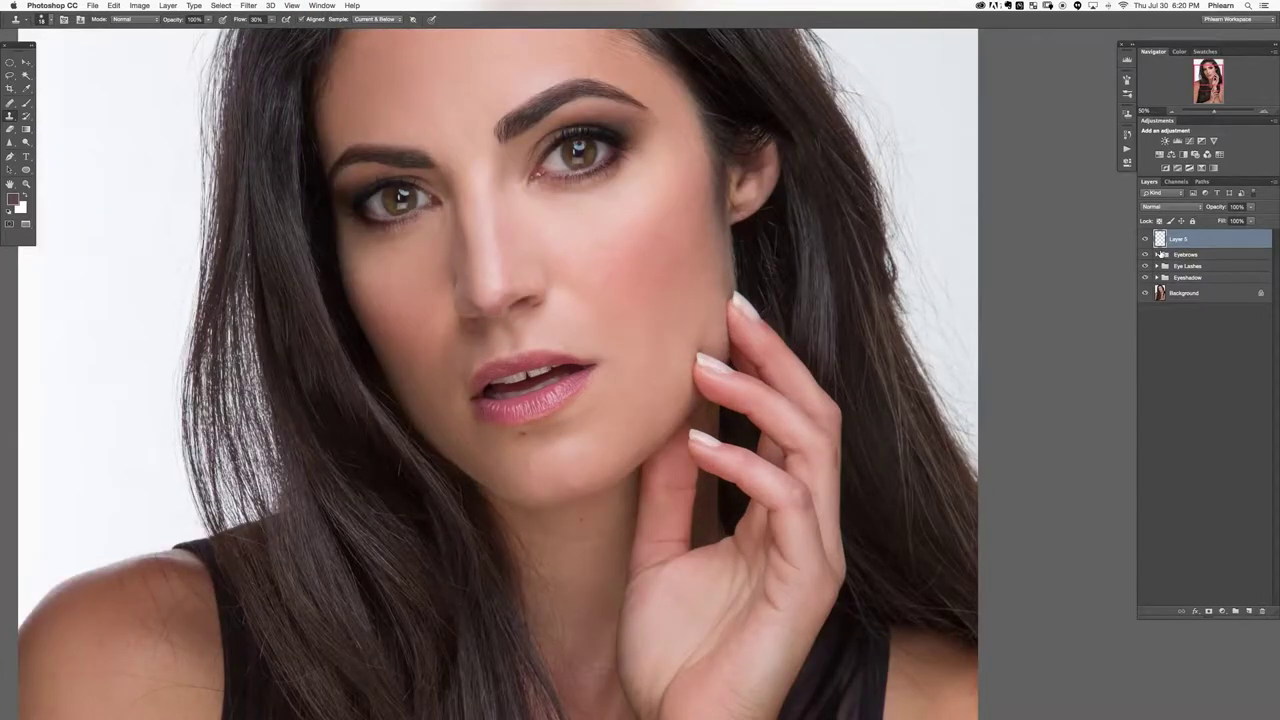
pyautogui.press('super+equal')
pyautogui.press('super+equal')
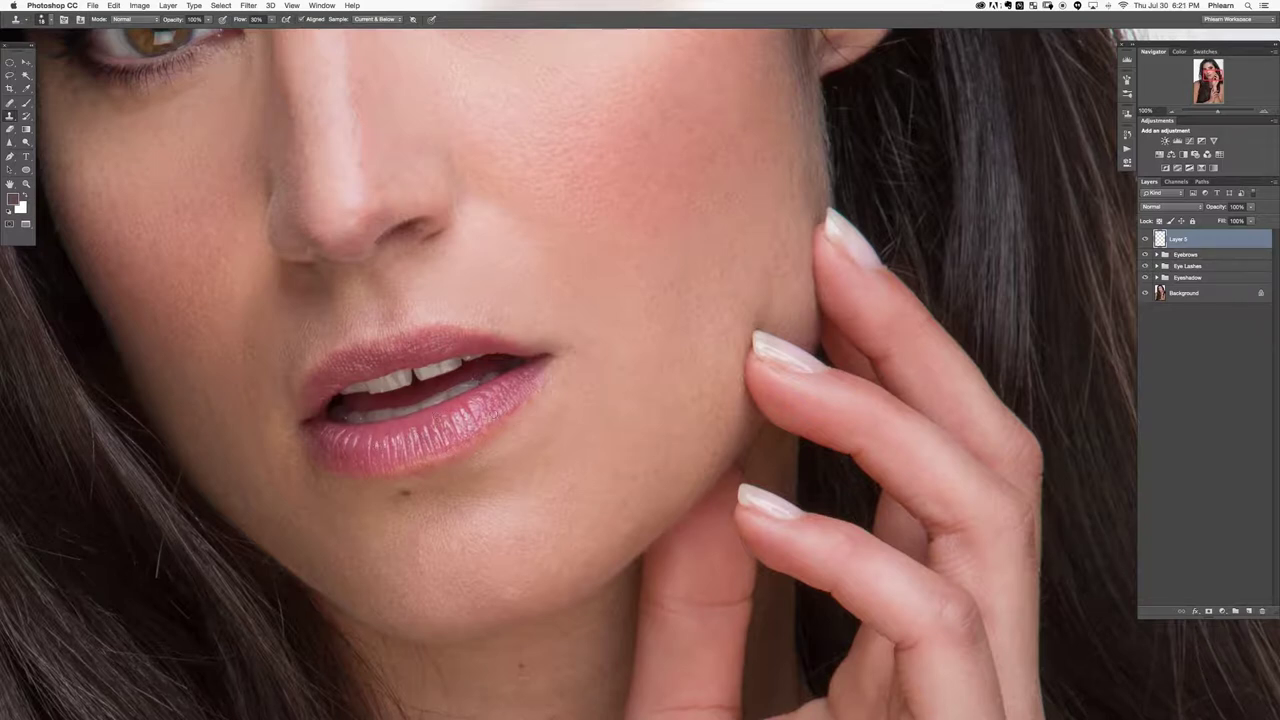
pyautogui.click(1223, 611)
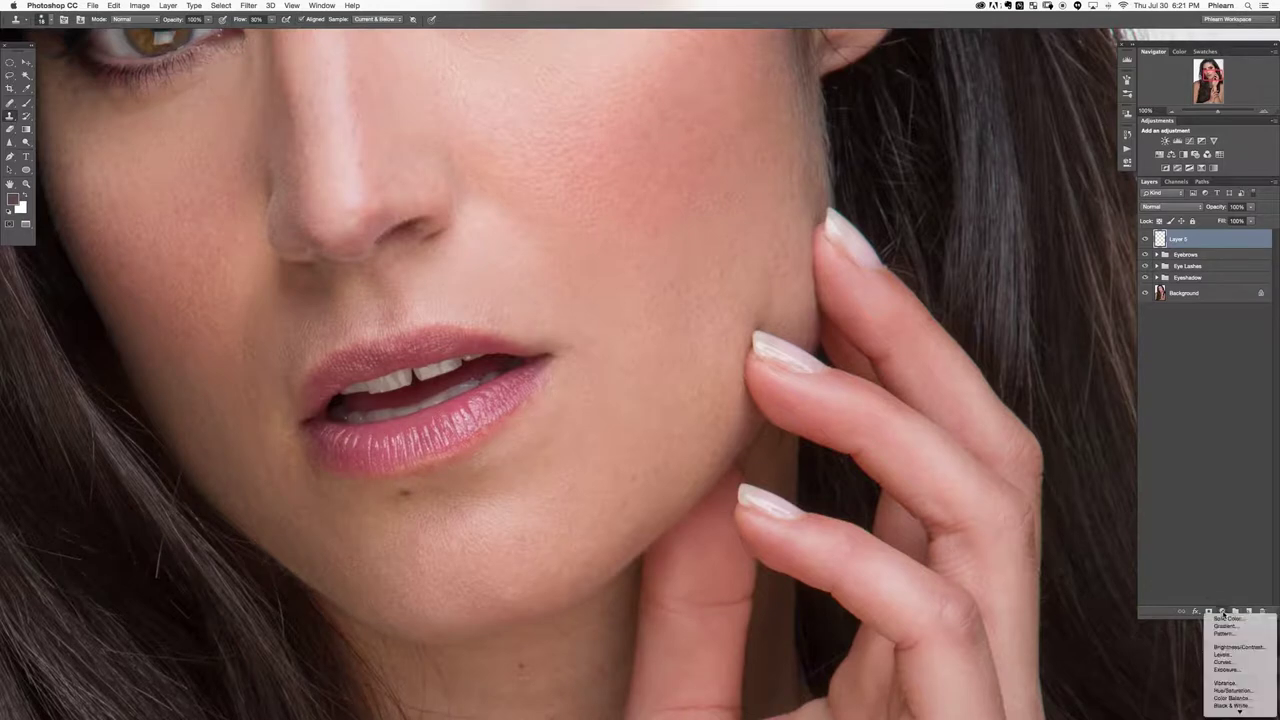
pyautogui.click(1224, 690)
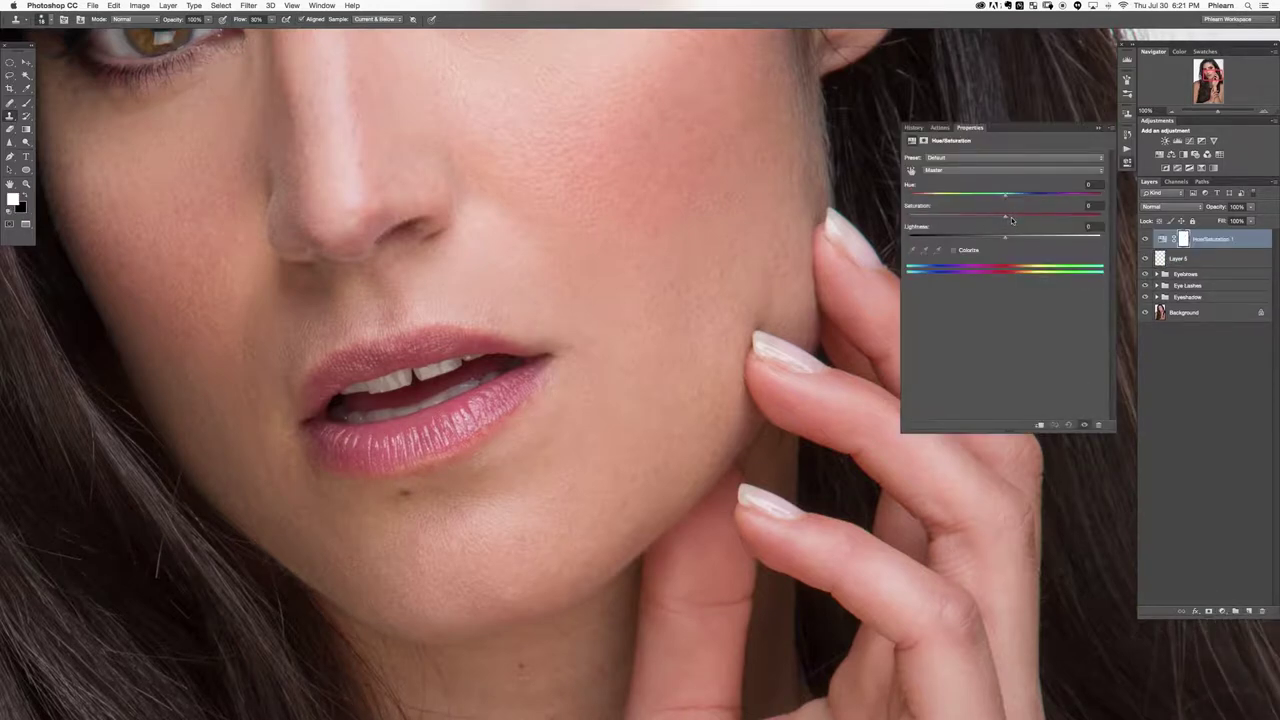
pyautogui.moveTo(1006, 216); pyautogui.dragTo(1053, 216)
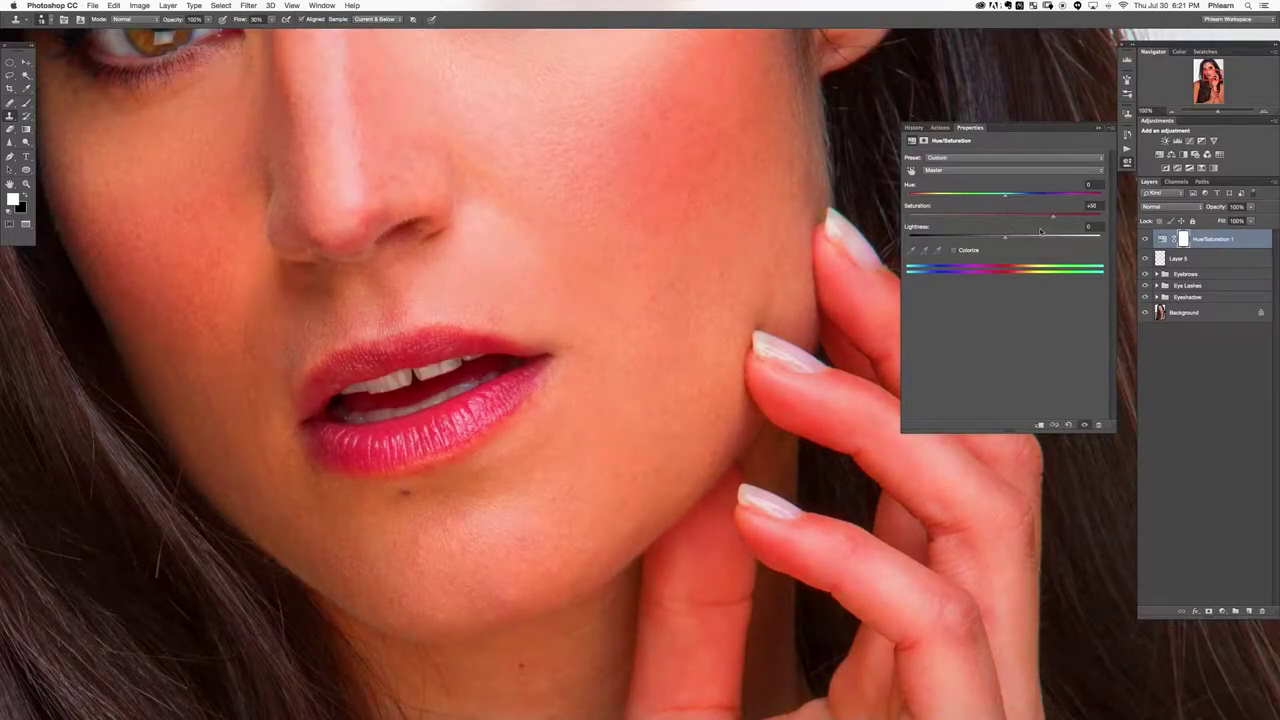
pyautogui.press('super+i')
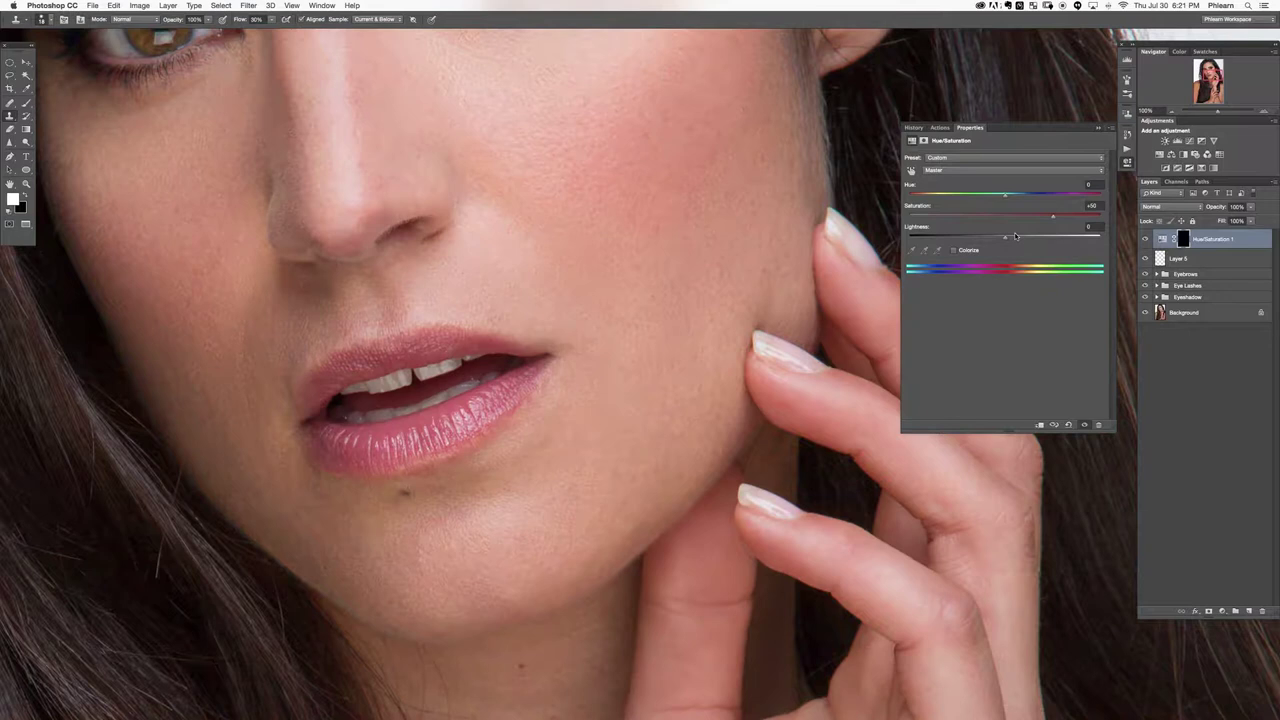
# Paint white on the Hue/Saturation mask over the whole lower lip with the Brush at 70% flow.
pyautogui.press('super+equal')
pyautogui.moveTo(295, 596); pyautogui.dragTo(486, 566)
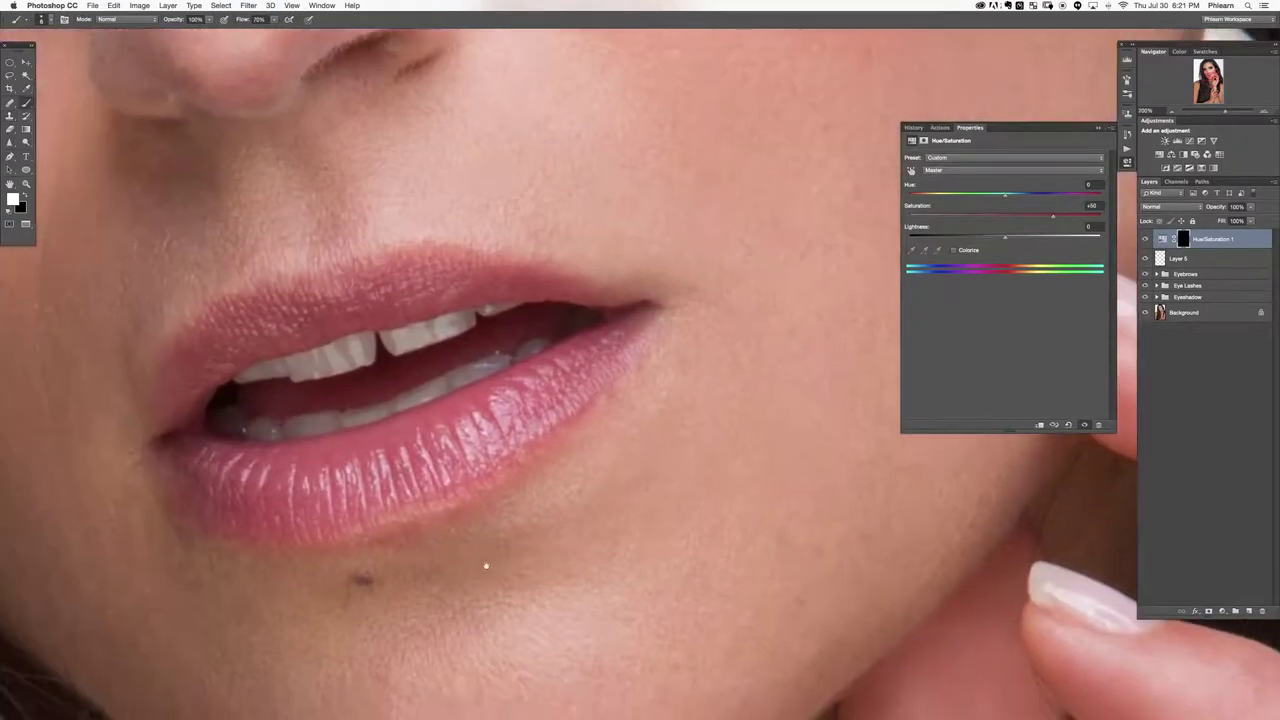
pyautogui.moveTo(390, 455)
pyautogui.mouseDown()
pyautogui.moveTo(382, 416)
pyautogui.moveTo(399, 456)
pyautogui.moveTo(427, 463)
pyautogui.moveTo(465, 443)
pyautogui.moveTo(405, 493)
pyautogui.moveTo(475, 443)
pyautogui.moveTo(402, 496)
pyautogui.moveTo(517, 424)
pyautogui.moveTo(422, 484)
pyautogui.moveTo(499, 441)
pyautogui.moveTo(475, 426)
pyautogui.moveTo(489, 409)
pyautogui.moveTo(640, 338)
pyautogui.mouseUp()
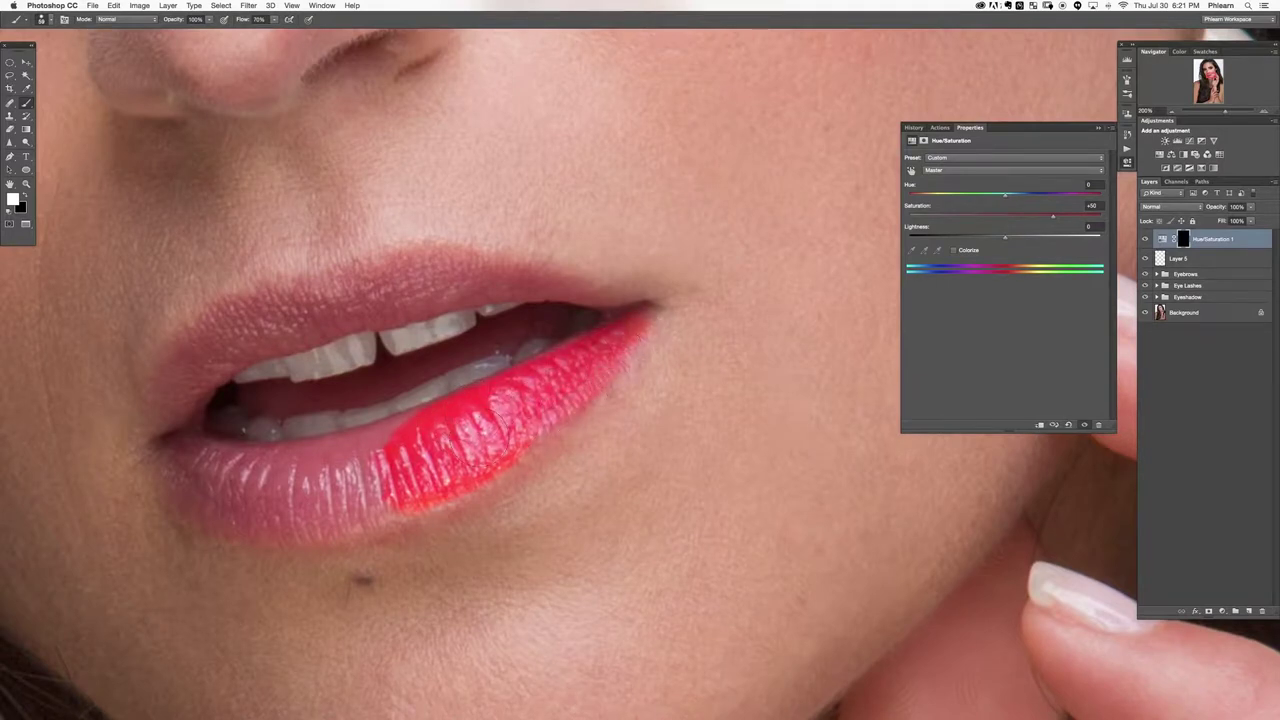
pyautogui.moveTo(338, 506); pyautogui.dragTo(206, 482)
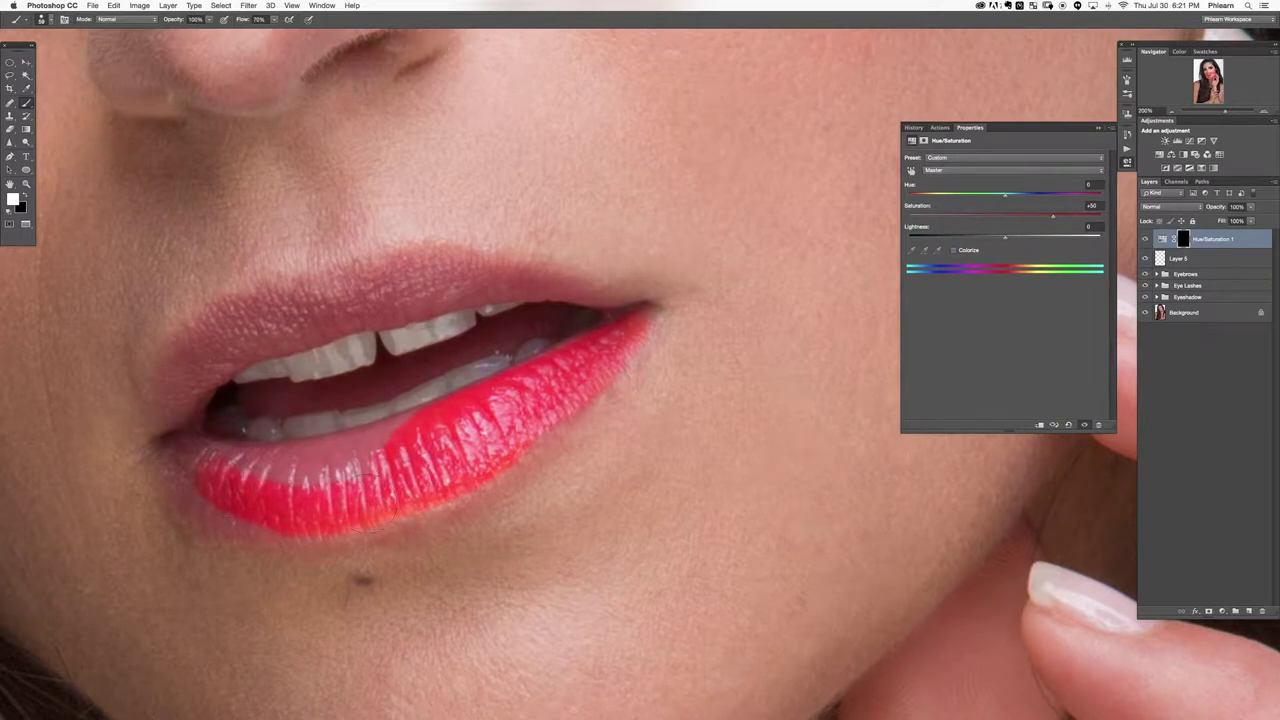
pyautogui.moveTo(250, 462)
pyautogui.mouseDown()
pyautogui.moveTo(187, 461)
pyautogui.moveTo(330, 458)
pyautogui.moveTo(400, 440)
pyautogui.mouseUp()
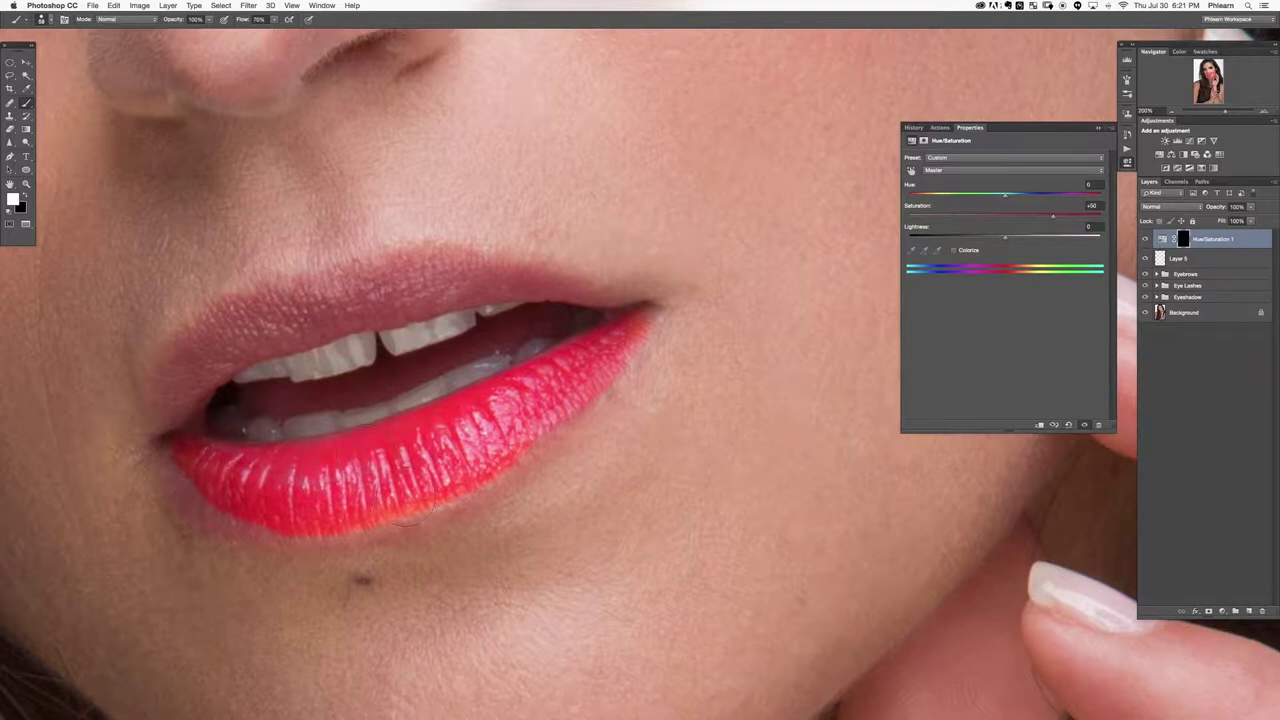
# Paint the upper lip white on the mask and refine the lip edges and mouth corner with white and black.
pyautogui.moveTo(305, 318)
pyautogui.mouseDown()
pyautogui.moveTo(463, 290)
pyautogui.moveTo(542, 283)
pyautogui.moveTo(560, 294)
pyautogui.moveTo(435, 295)
pyautogui.moveTo(400, 276)
pyautogui.moveTo(530, 287)
pyautogui.moveTo(378, 292)
pyautogui.moveTo(420, 282)
pyautogui.moveTo(282, 312)
pyautogui.moveTo(258, 305)
pyautogui.moveTo(205, 335)
pyautogui.moveTo(165, 410)
pyautogui.moveTo(257, 330)
pyautogui.moveTo(309, 322)
pyautogui.moveTo(155, 408)
pyautogui.moveTo(168, 420)
pyautogui.moveTo(145, 405)
pyautogui.moveTo(214, 499)
pyautogui.moveTo(260, 497)
pyautogui.mouseUp()
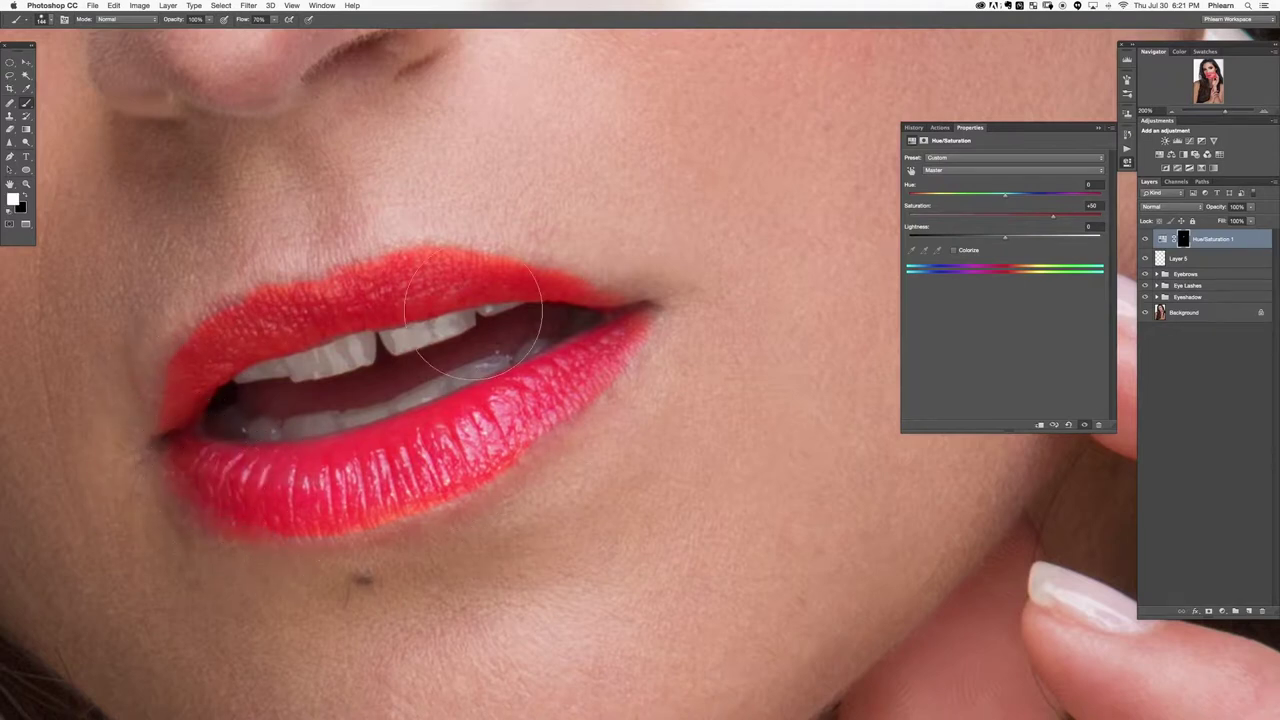
pyautogui.moveTo(181, 404); pyautogui.dragTo(131, 404)
pyautogui.moveTo(140, 376)
pyautogui.mouseDown()
pyautogui.moveTo(172, 395)
pyautogui.moveTo(115, 418)
pyautogui.moveTo(118, 392)
pyautogui.moveTo(99, 428)
pyautogui.moveTo(170, 322)
pyautogui.moveTo(243, 285)
pyautogui.mouseUp()
pyautogui.press('x')
pyautogui.press('x')
pyautogui.moveTo(171, 440); pyautogui.dragTo(200, 481)
pyautogui.press('x')
pyautogui.press('x')
pyautogui.press('super+0')
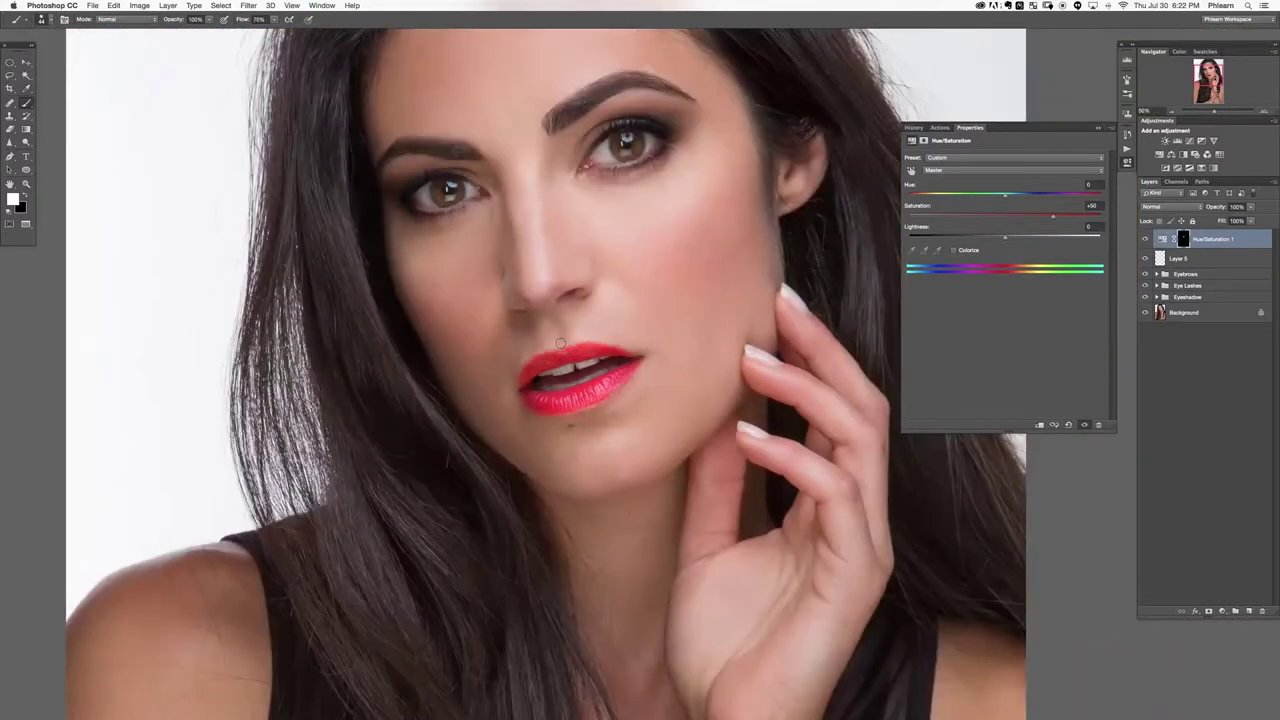
# Check the Hue/Saturation mask on its own for stray paint around the lips and return to the full image.
pyautogui.moveTo(609, 354); pyautogui.dragTo(543, 356)
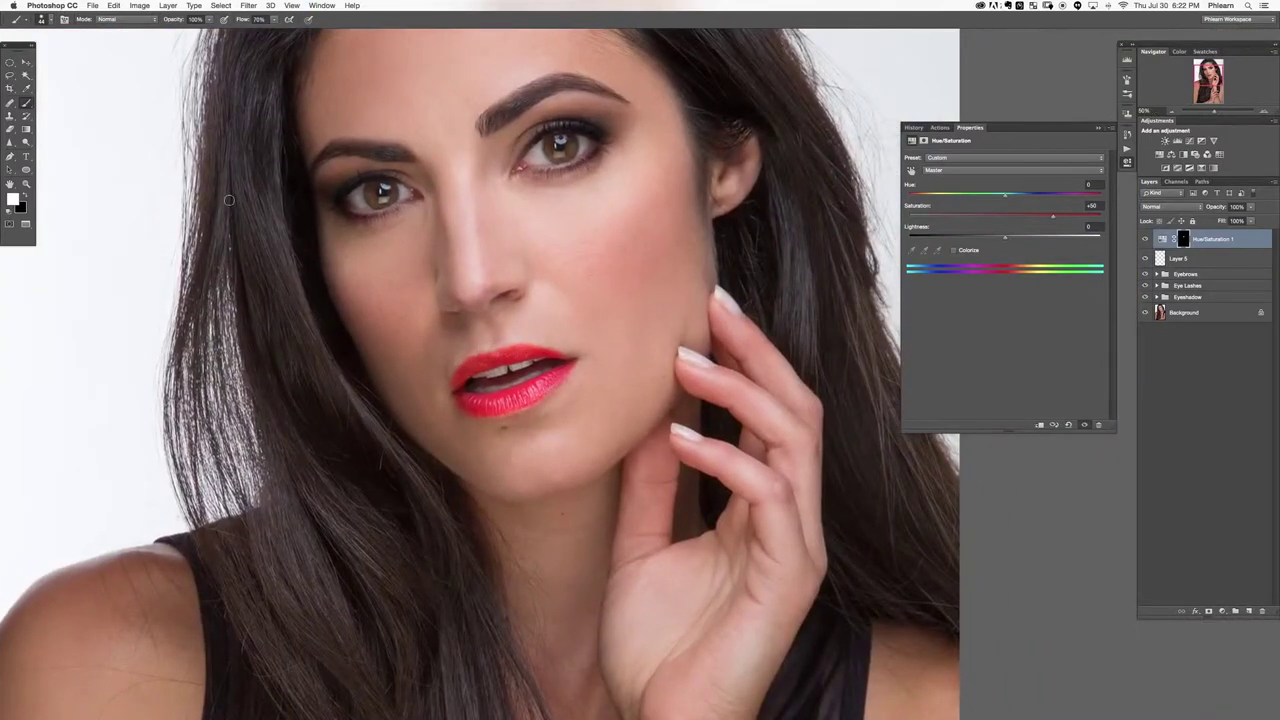
pyautogui.moveTo(376, 321); pyautogui.dragTo(414, 328)
pyautogui.moveTo(330, 324); pyautogui.dragTo(365, 324)
pyautogui.press('x')
pyautogui.keyDown('alt'); pyautogui.click(1184, 238); pyautogui.keyUp('alt')
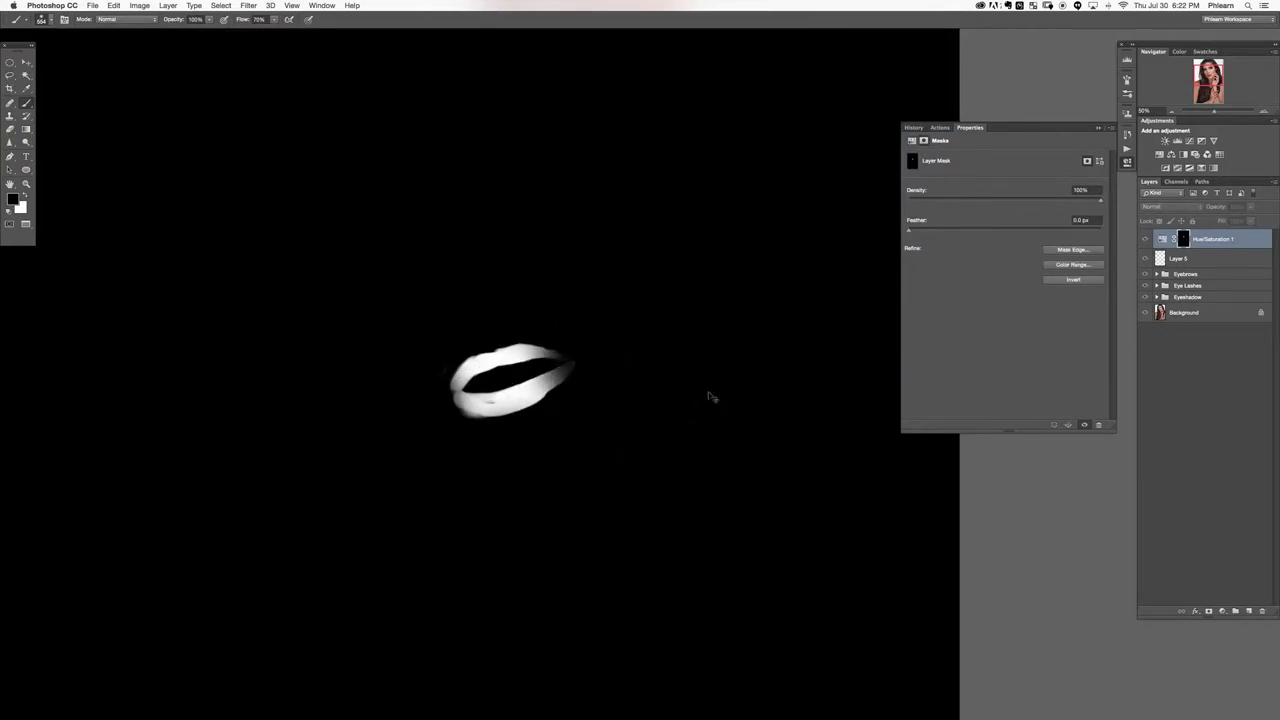
pyautogui.keyDown('alt'); pyautogui.click(1184, 239); pyautogui.keyUp('alt')
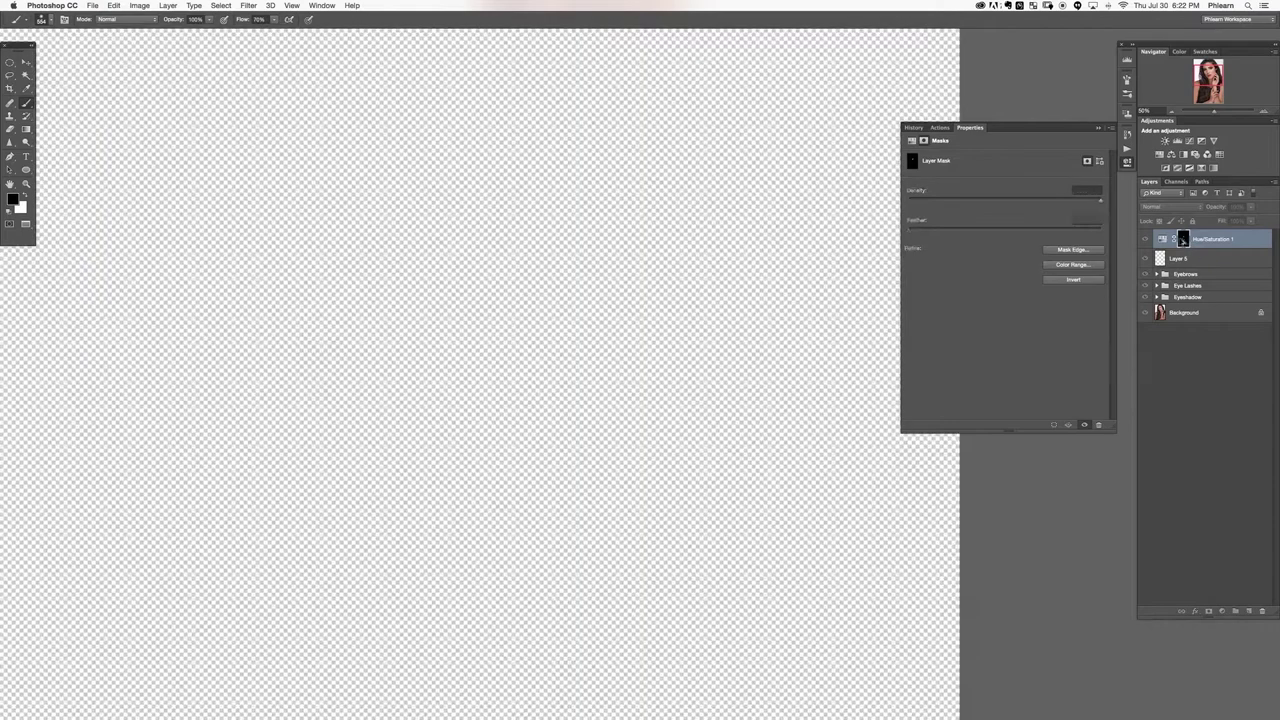
pyautogui.scroll(2, 597, 422)
pyautogui.scroll(-3, 597, 422)
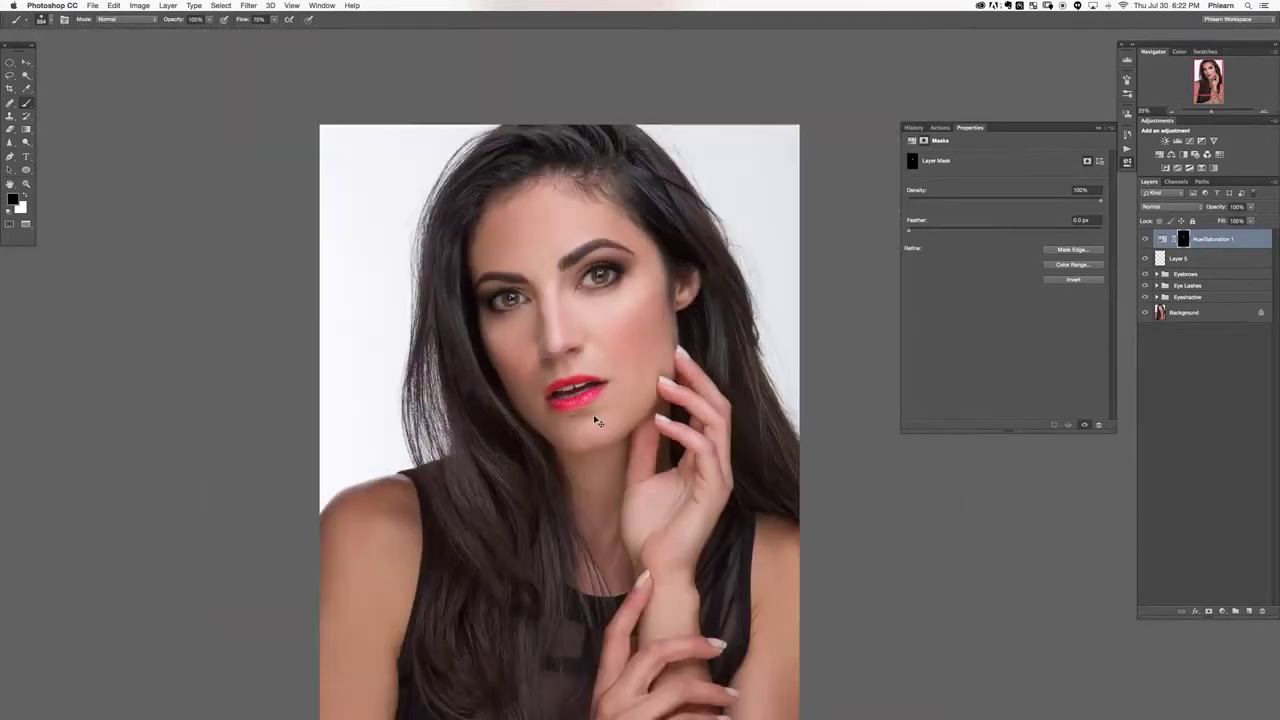
# Set the lips' Hue/Saturation adjustment to Hue -19 and Saturation +12.
pyautogui.press('super+plus')
pyautogui.moveTo(557, 340); pyautogui.dragTo(403, 398)
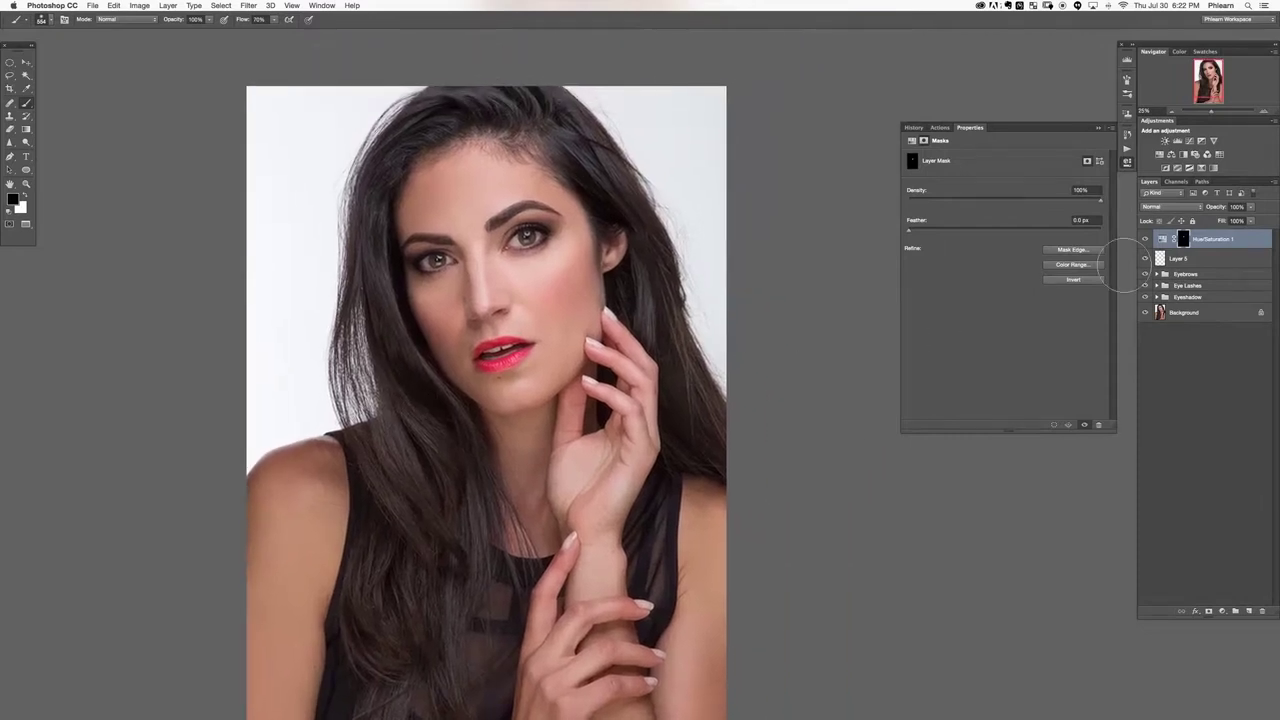
pyautogui.click(1161, 239)
pyautogui.moveTo(691, 350); pyautogui.dragTo(642, 353)
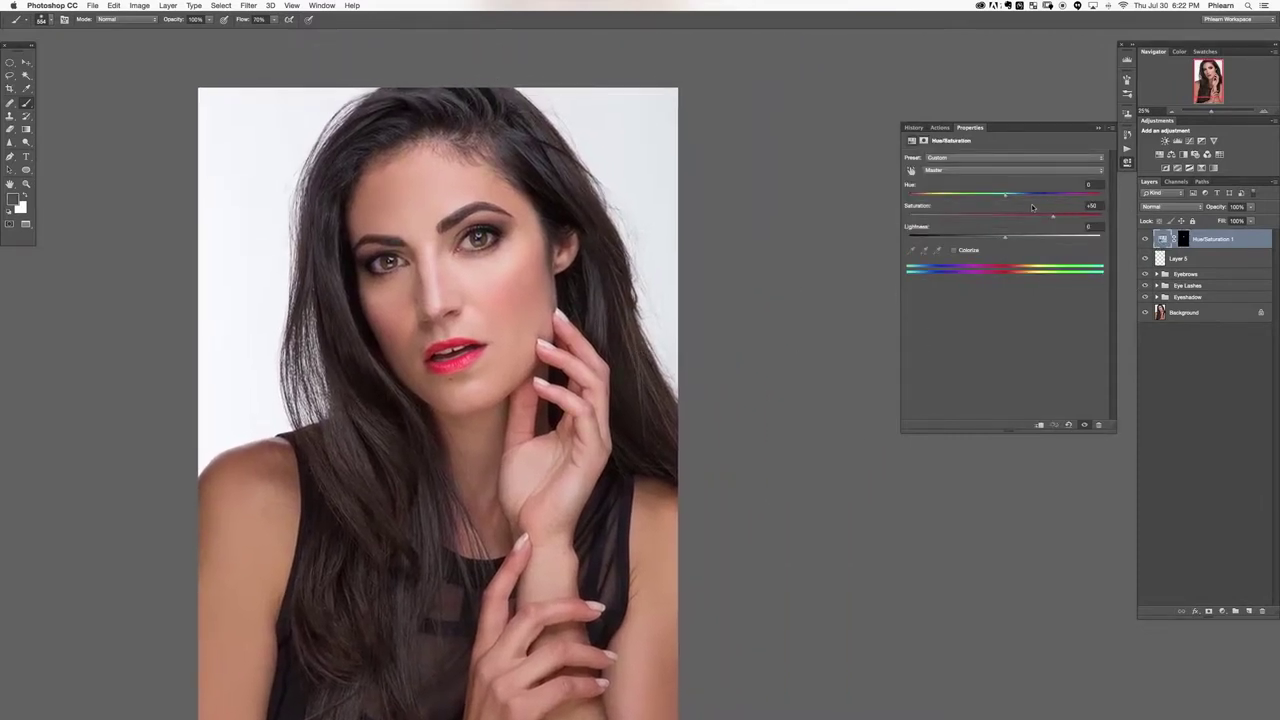
pyautogui.moveTo(1008, 197); pyautogui.dragTo(1005, 237)
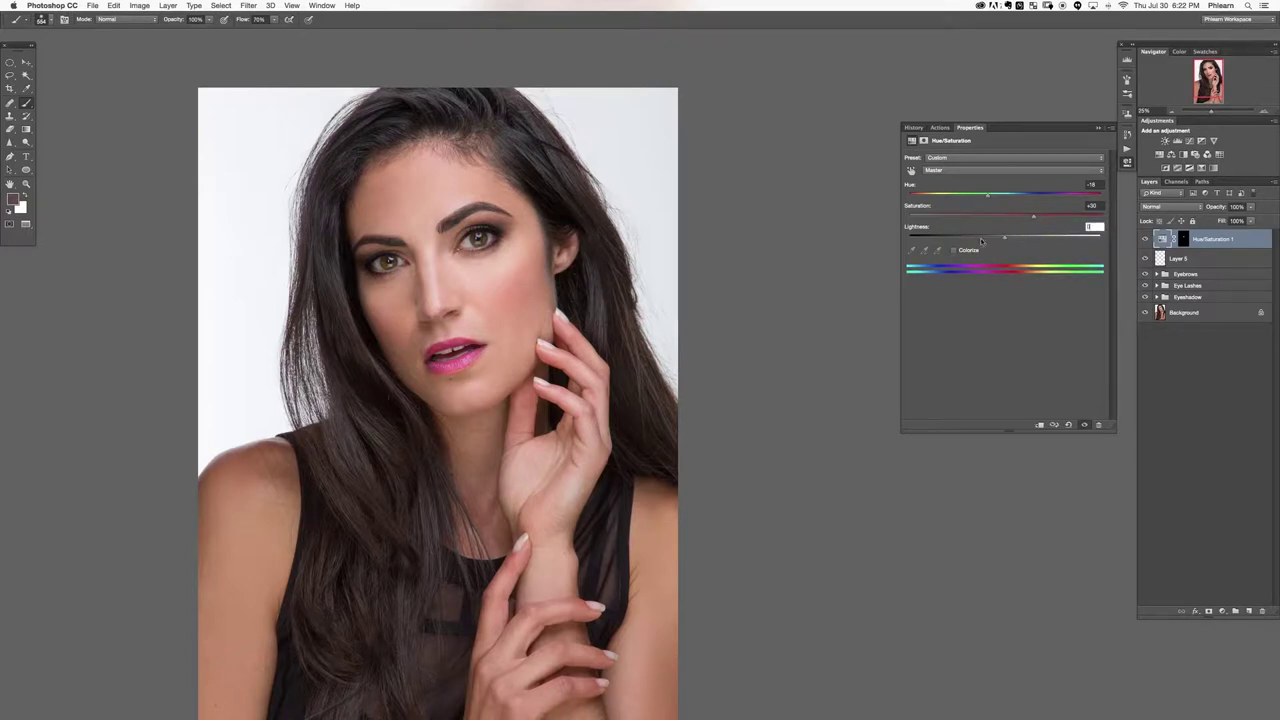
pyautogui.moveTo(988, 195)
pyautogui.mouseDown()
pyautogui.moveTo(892, 198)
pyautogui.moveTo(1048, 208)
pyautogui.moveTo(988, 203)
pyautogui.mouseUp()
# Compare the portrait with the lip Hue/Saturation adjustment hidden and shown.
pyautogui.click(1145, 240)
pyautogui.click(1145, 240)
pyautogui.click(1145, 240)
pyautogui.click(1145, 240)
pyautogui.click(1145, 240)
pyautogui.click(1145, 240)
# Use Blend If on the Hue/Saturation layer's underlying highlights to fade the colour out of the bright parts of the lips.
pyautogui.press('super+plus')
pyautogui.press('super+plus')
pyautogui.press('super+plus')
pyautogui.press('super+plus')
pyautogui.moveTo(336, 416); pyautogui.dragTo(757, 485)
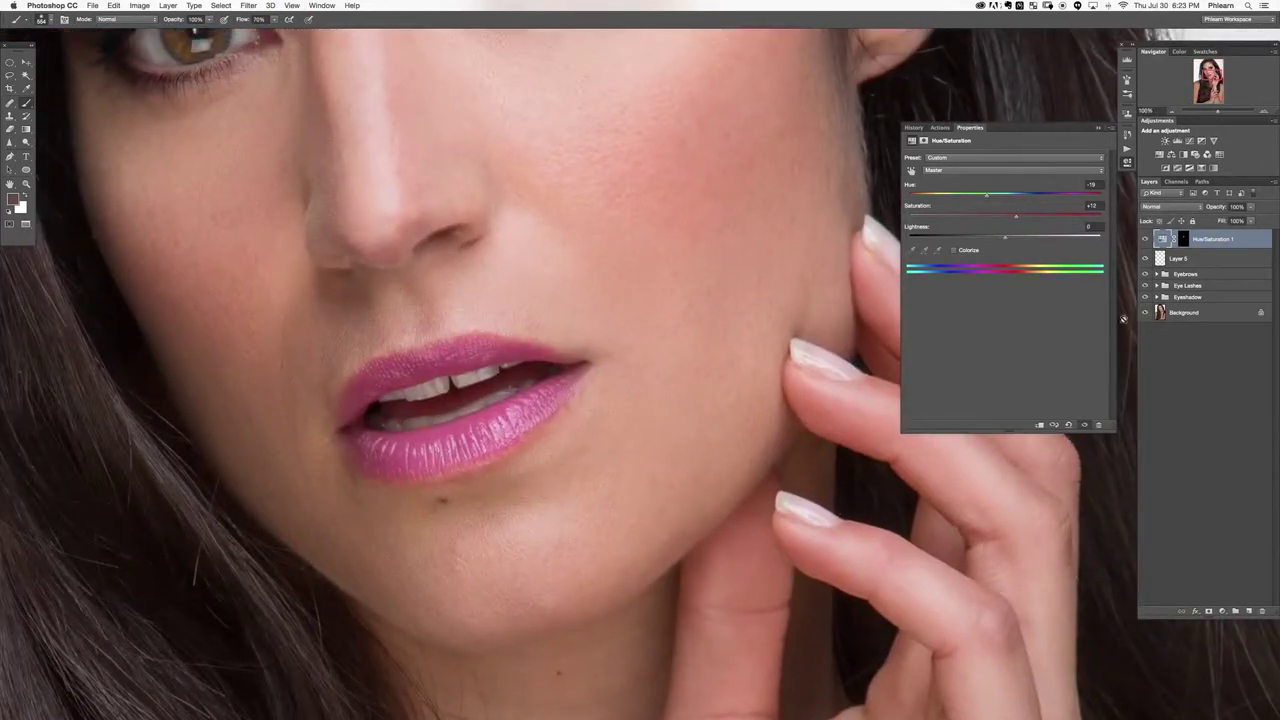
pyautogui.doubleClick(1247, 246)
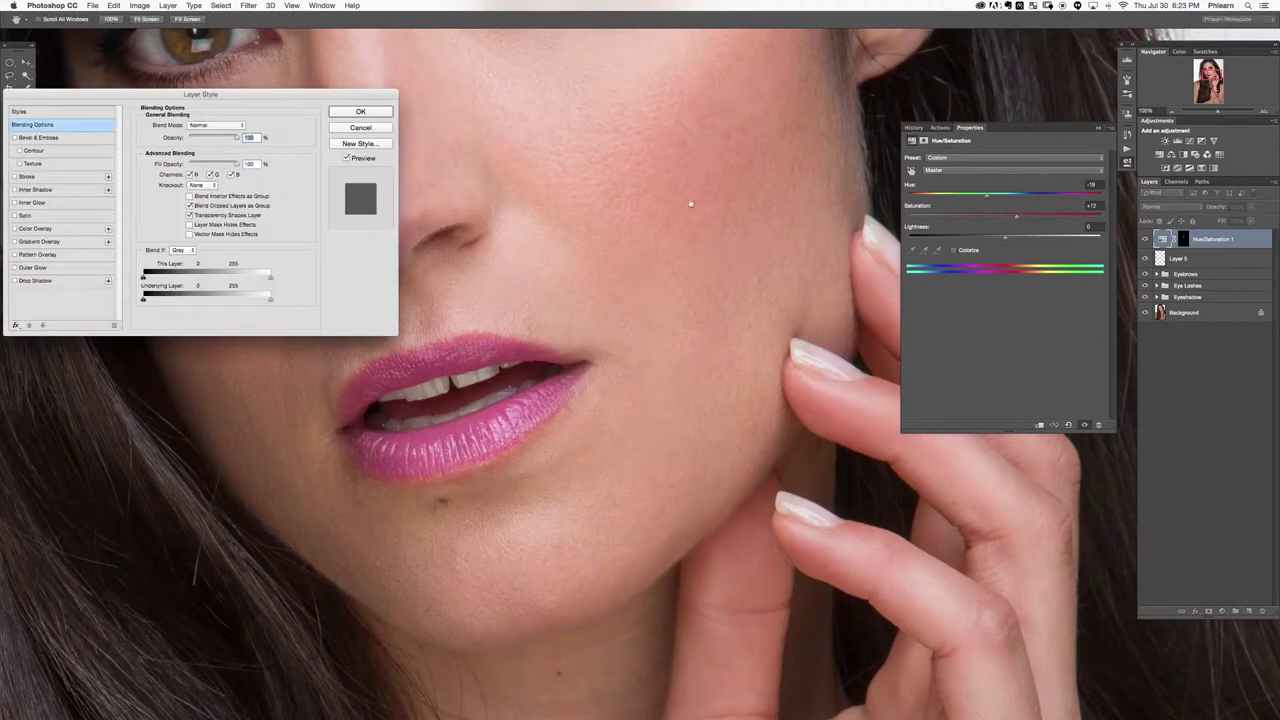
pyautogui.moveTo(454, 454); pyautogui.dragTo(547, 433)
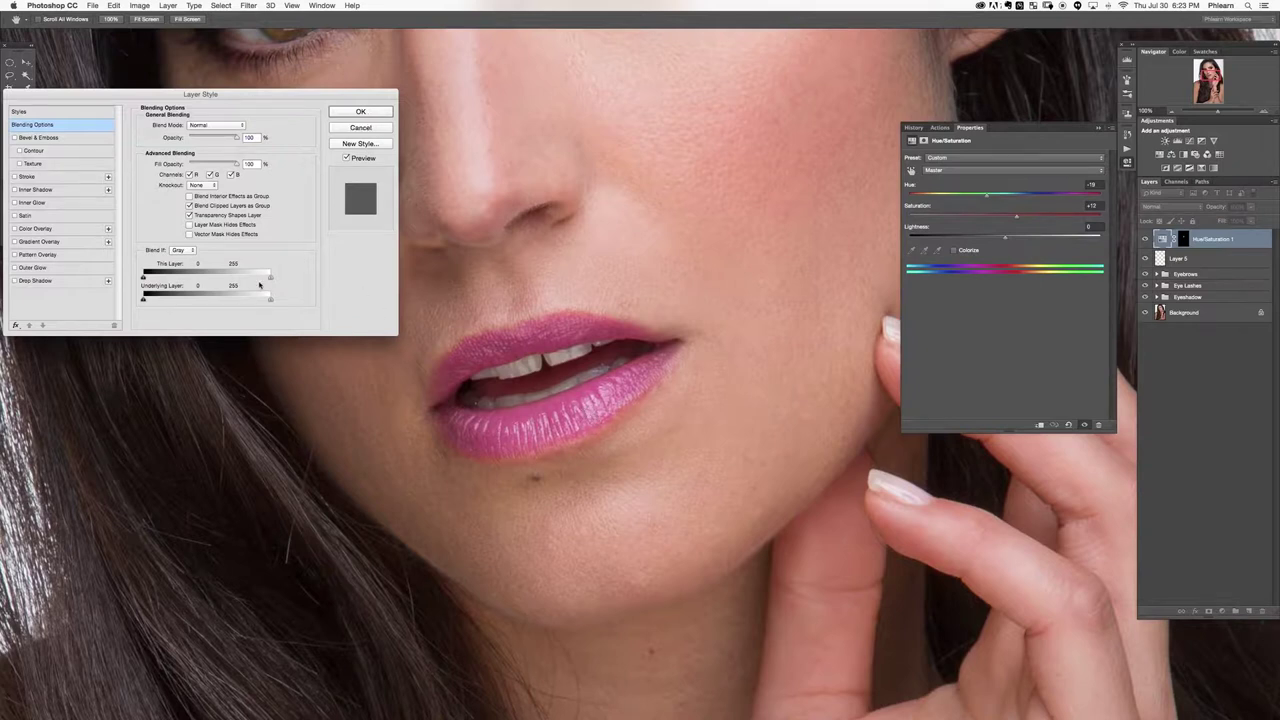
pyautogui.moveTo(267, 300); pyautogui.dragTo(120, 299)
pyautogui.moveTo(267, 300); pyautogui.dragTo(318, 288)
pyautogui.click(366, 114)
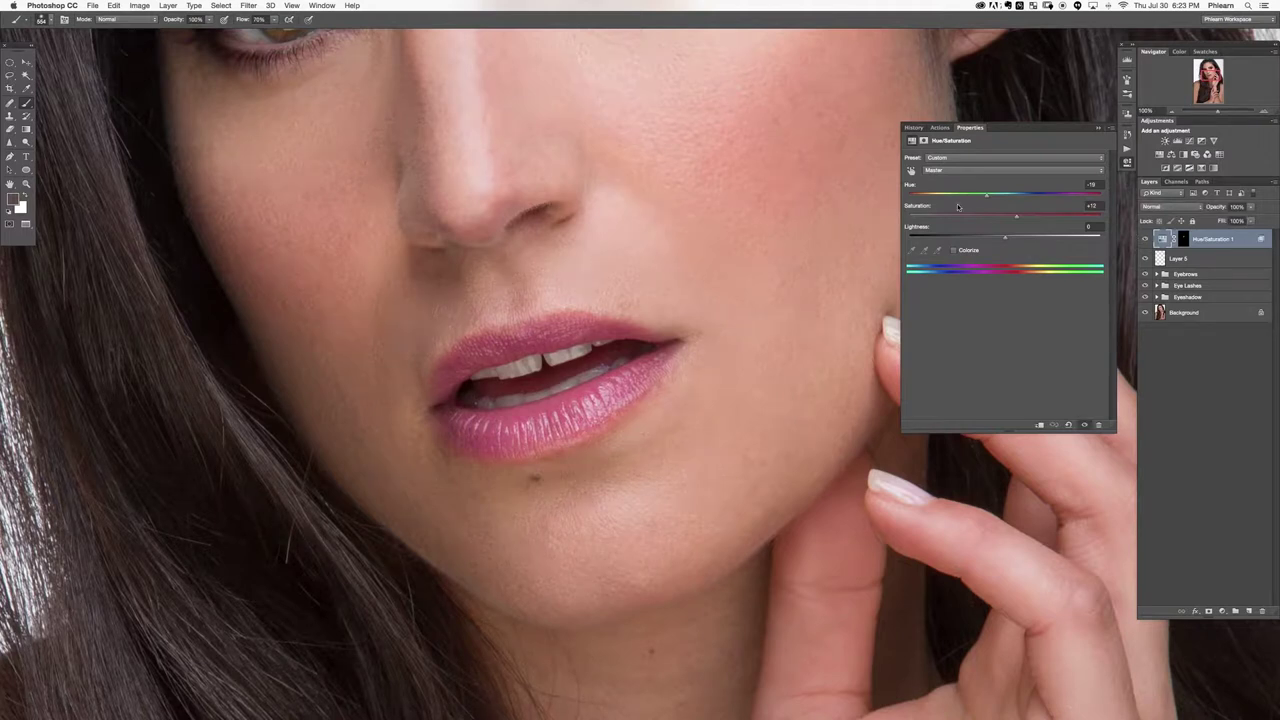
# Add a Color Balance adjustment layer above Hue/Saturation and set the red of its Shadows to +58.
pyautogui.press('super+minus')
pyautogui.press('super+minus')
pyautogui.press('super+minus')
pyautogui.press('super+plus')
pyautogui.press('super+plus')
pyautogui.press('super+plus')
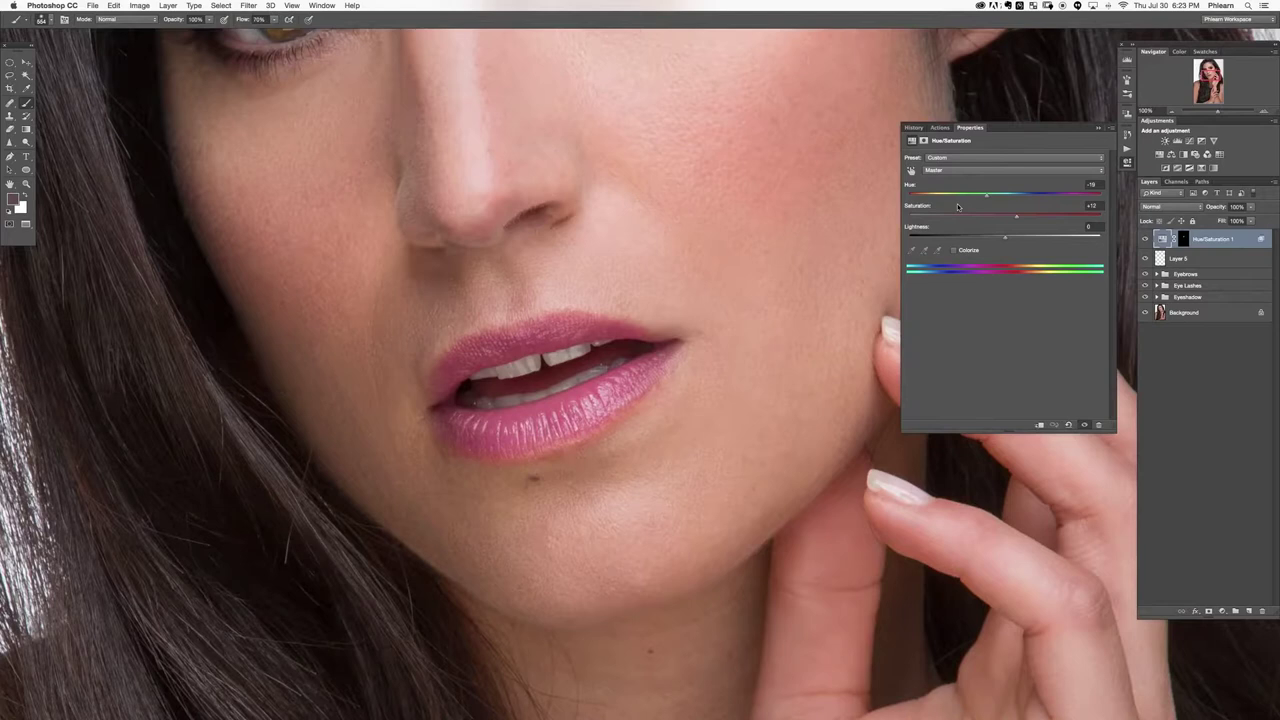
pyautogui.moveTo(652, 432); pyautogui.dragTo(614, 440)
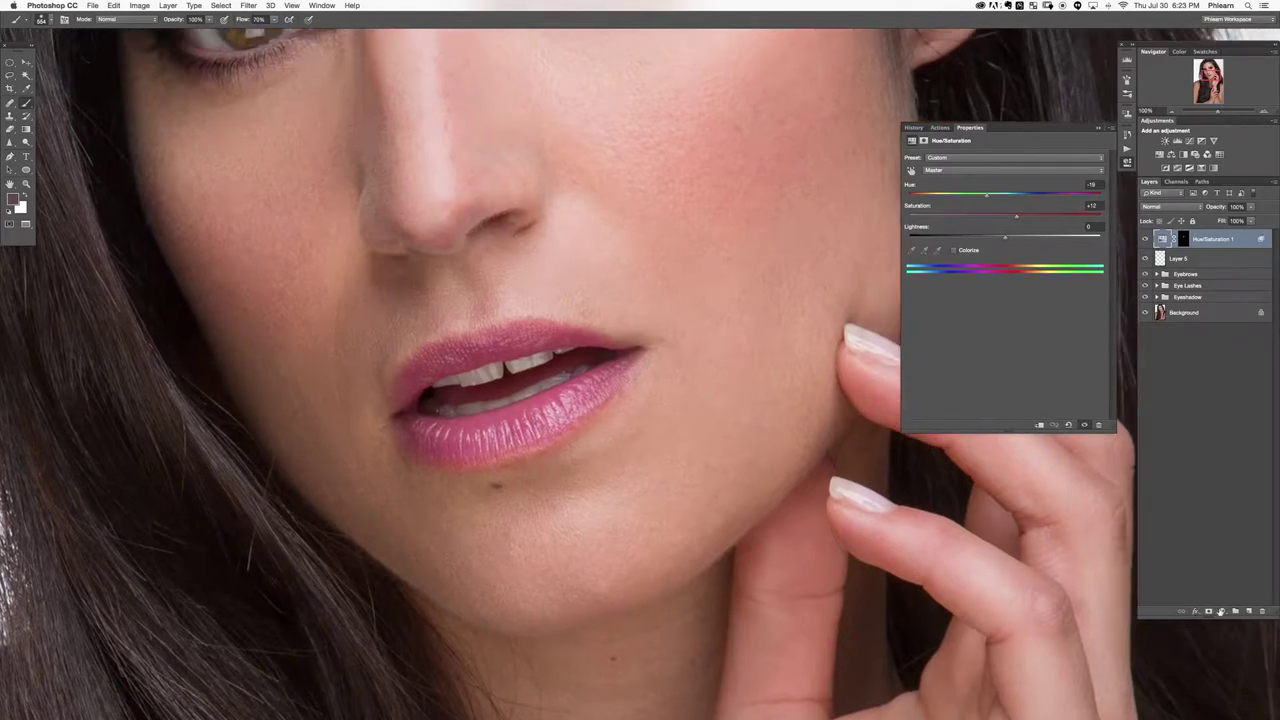
pyautogui.click(1208, 612)
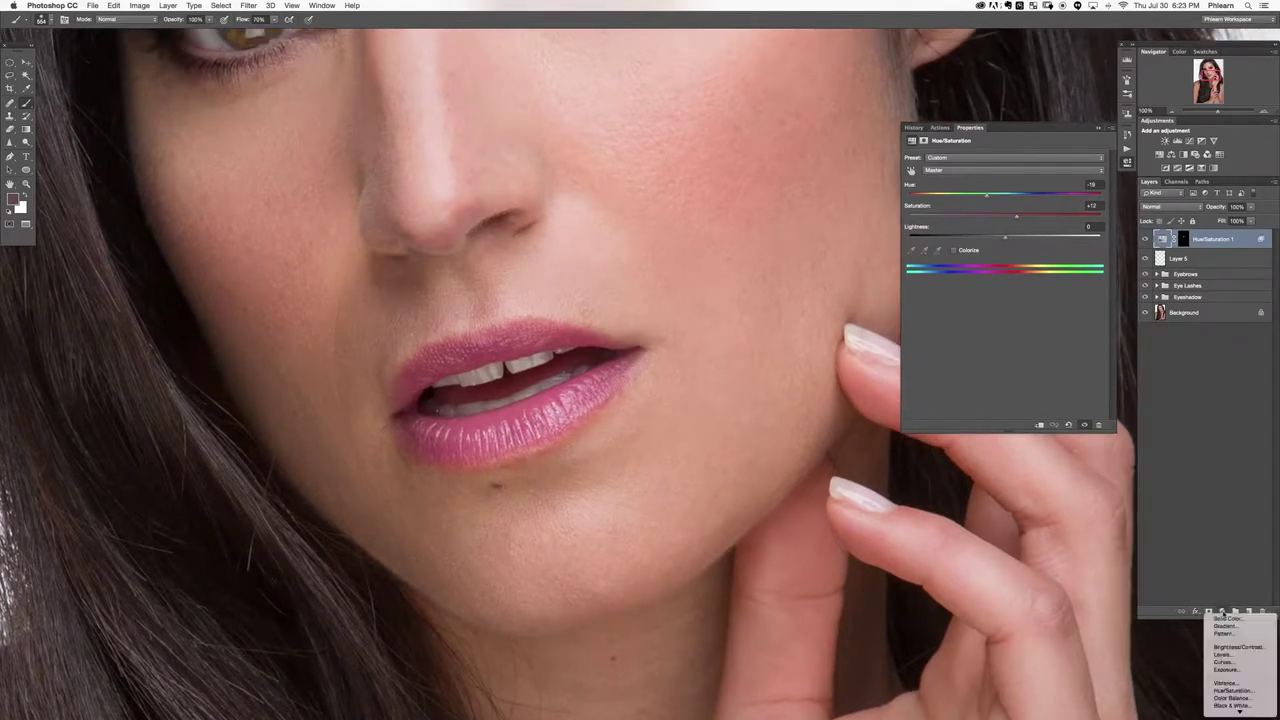
pyautogui.click(1230, 698)
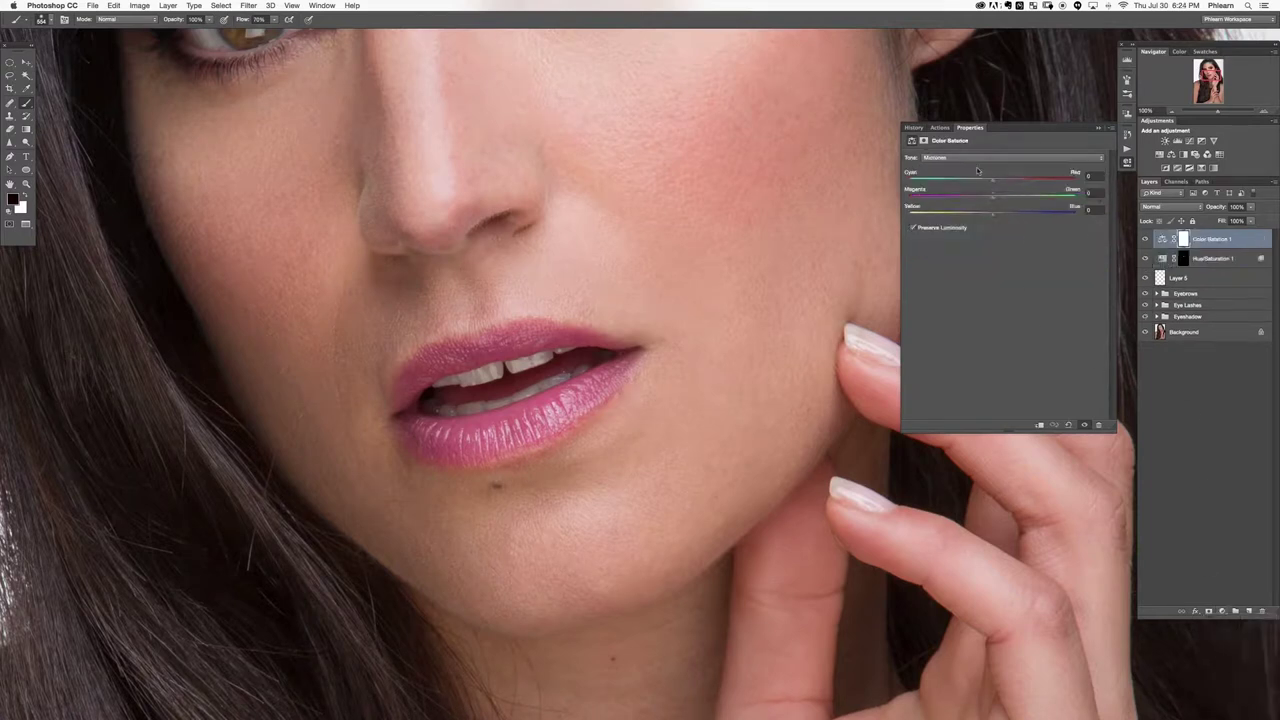
pyautogui.click(947, 157)
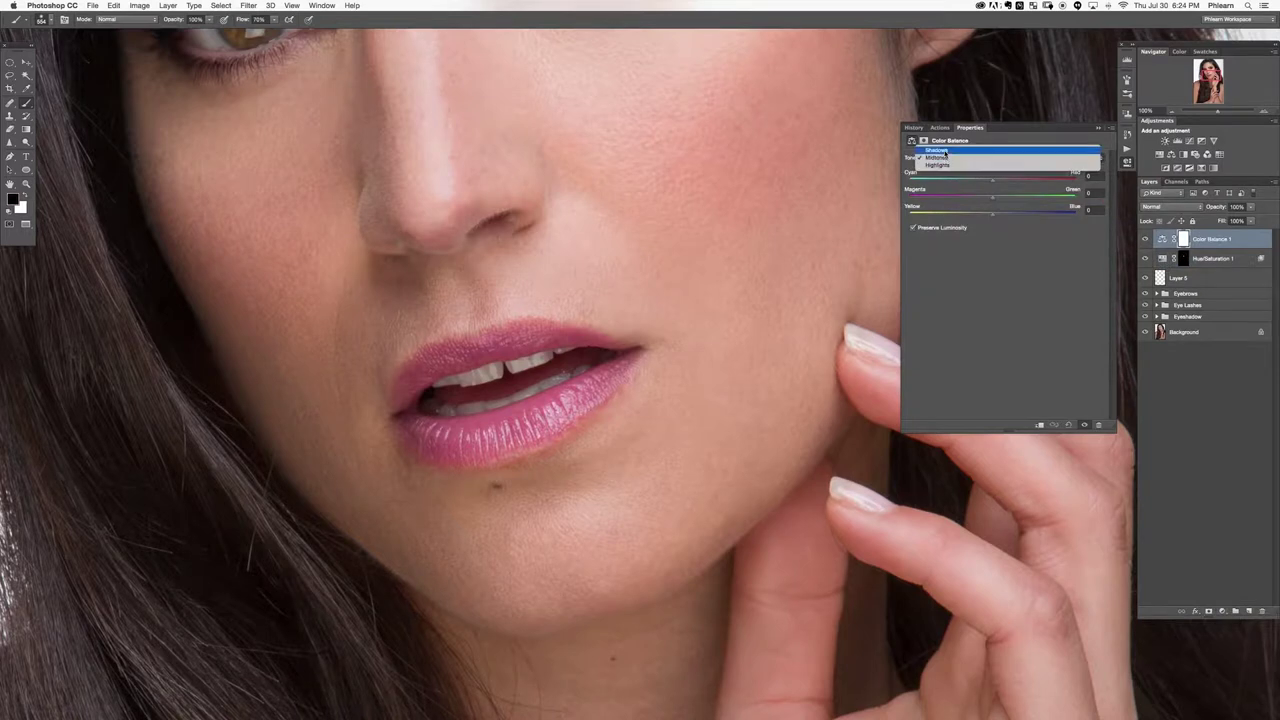
pyautogui.click(944, 151)
pyautogui.moveTo(997, 183); pyautogui.dragTo(1030, 183)
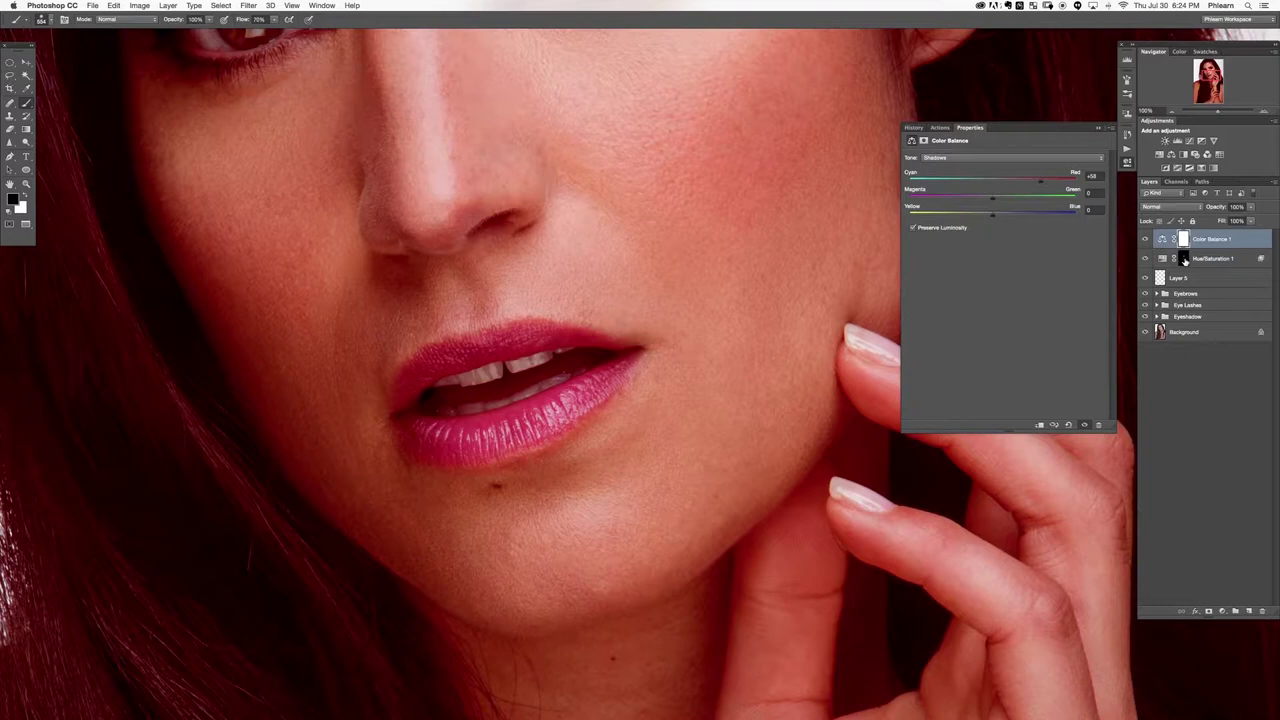
# Replace the Color Balance mask with a copy of the Hue/Saturation lip mask and compare the lips with the layer hidden and shown.
pyautogui.moveTo(1184, 258); pyautogui.dragTo(1181, 237)
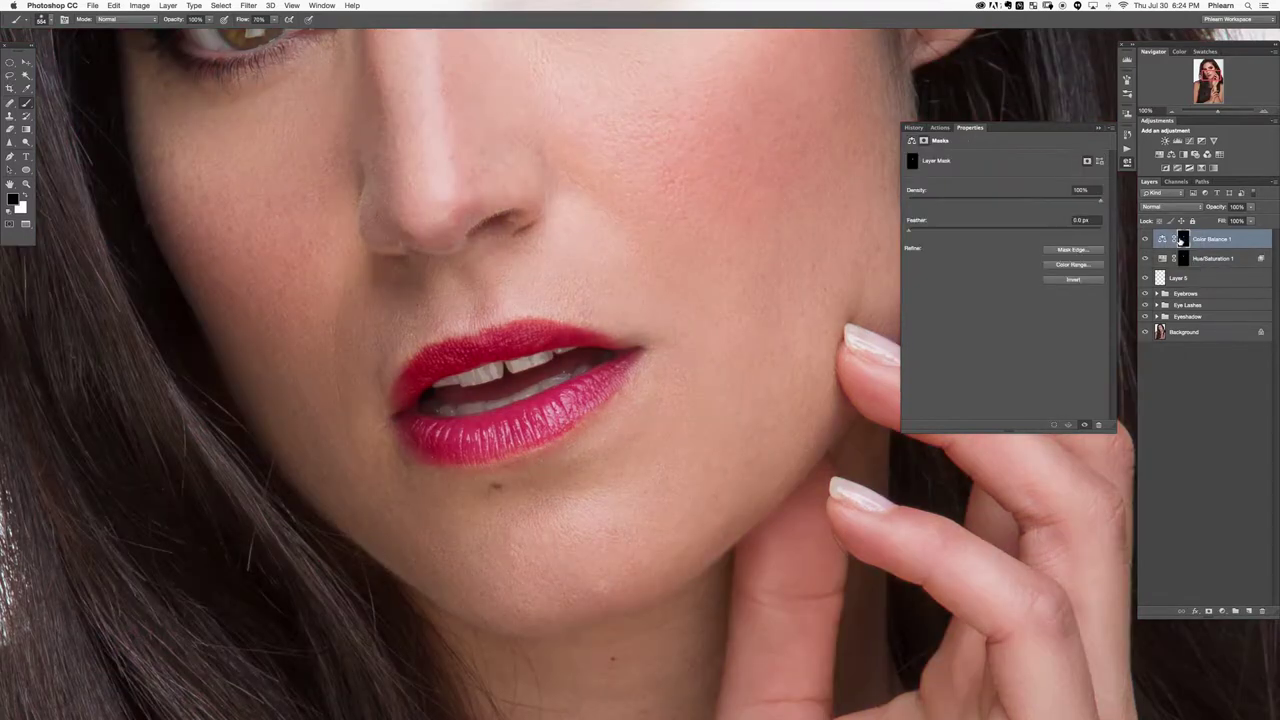
pyautogui.click(1145, 239)
pyautogui.click(1145, 239)
pyautogui.click(1145, 239)
pyautogui.click(1145, 239)
pyautogui.click(1145, 239)
pyautogui.click(1145, 239)
# Lower the red in the Color Balance Shadows slightly and test the Magenta-Green balance on the lips.
pyautogui.press('super+0')
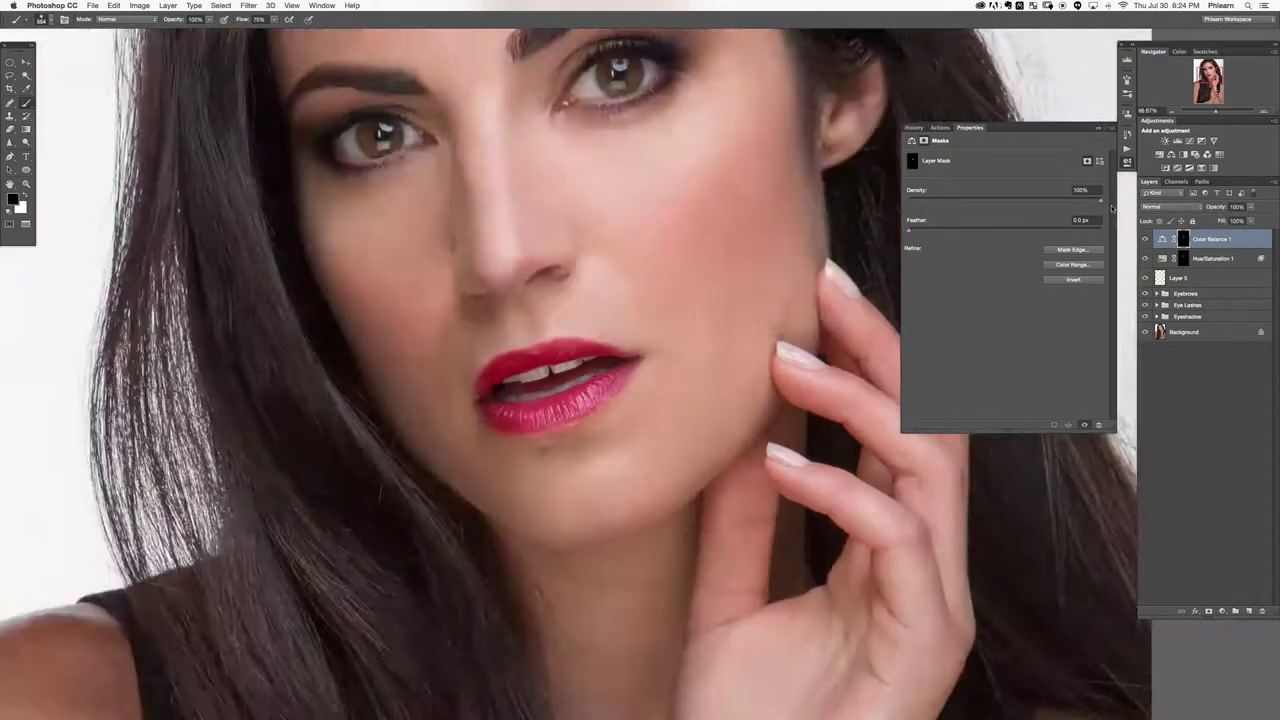
pyautogui.press('super+equal')
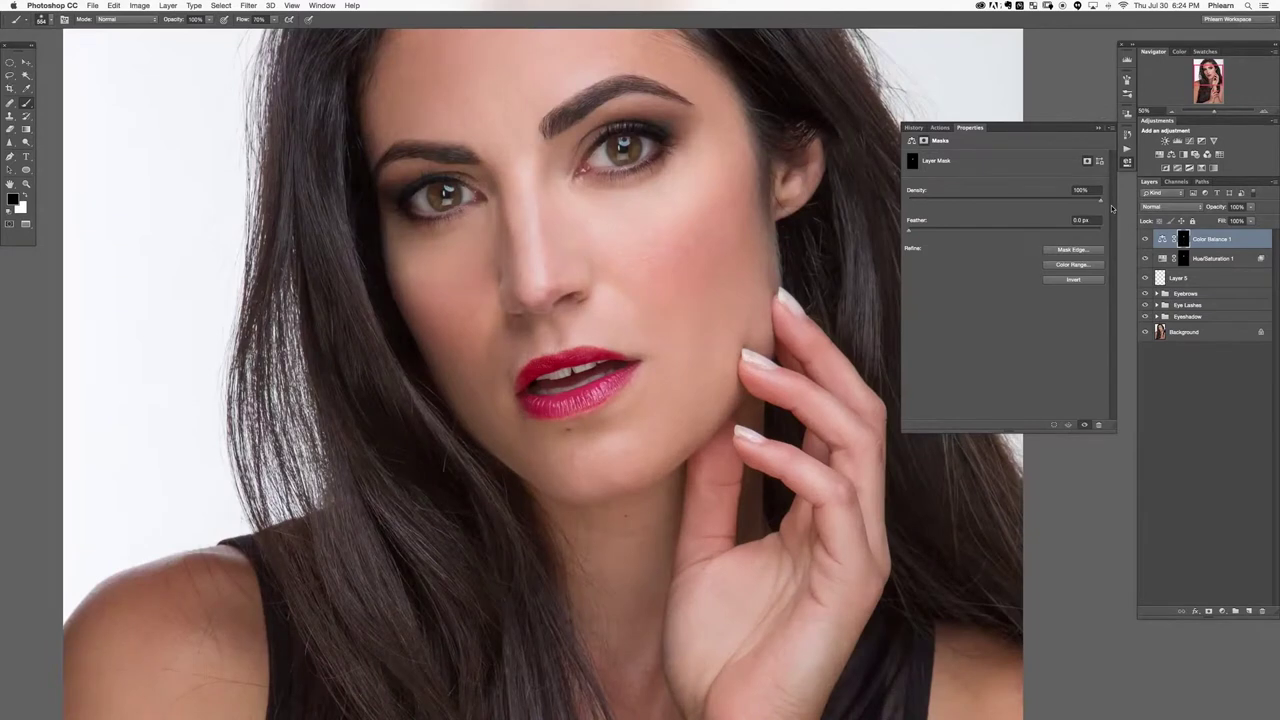
pyautogui.press('super+minus')
pyautogui.click(1160, 240)
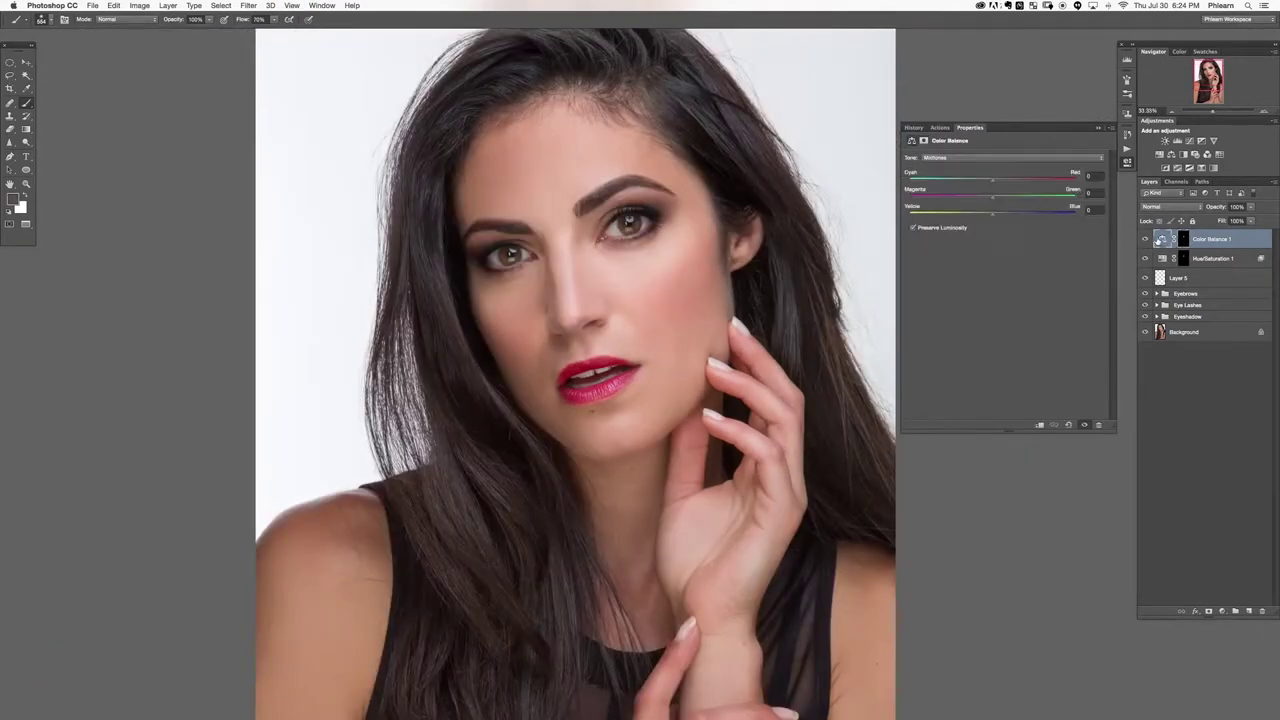
pyautogui.click(989, 157)
pyautogui.click(985, 146)
pyautogui.moveTo(1040, 182); pyautogui.dragTo(1022, 182)
pyautogui.click(1009, 197)
pyautogui.moveTo(995, 196)
pyautogui.mouseDown()
pyautogui.moveTo(1010, 216)
pyautogui.moveTo(981, 211)
pyautogui.moveTo(992, 197)
pyautogui.mouseUp()
# Set the Color Balance Midtones to red -2, green -1 and blue +16, and the Highlights to green +27 and blue -8.
pyautogui.click(982, 158)
pyautogui.click(986, 168)
pyautogui.moveTo(992, 180); pyautogui.dragTo(1026, 215)
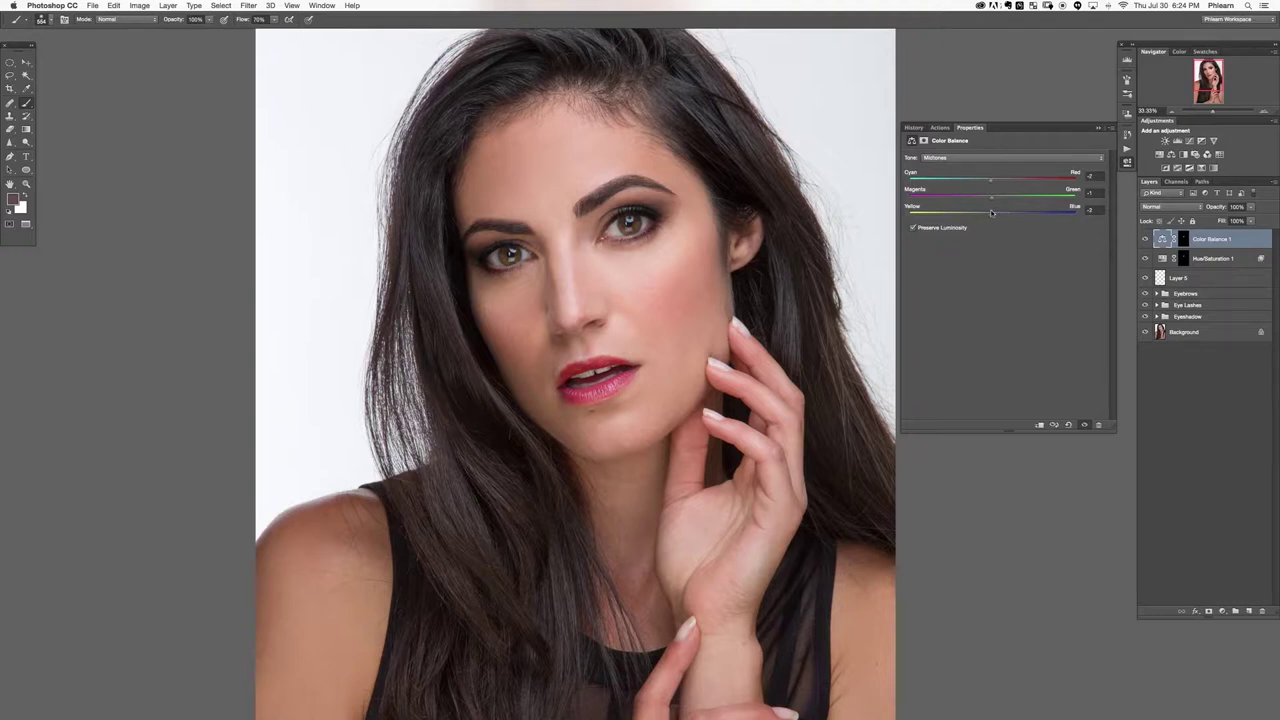
pyautogui.moveTo(1012, 212); pyautogui.dragTo(982, 214)
pyautogui.click(1000, 157)
pyautogui.click(1000, 163)
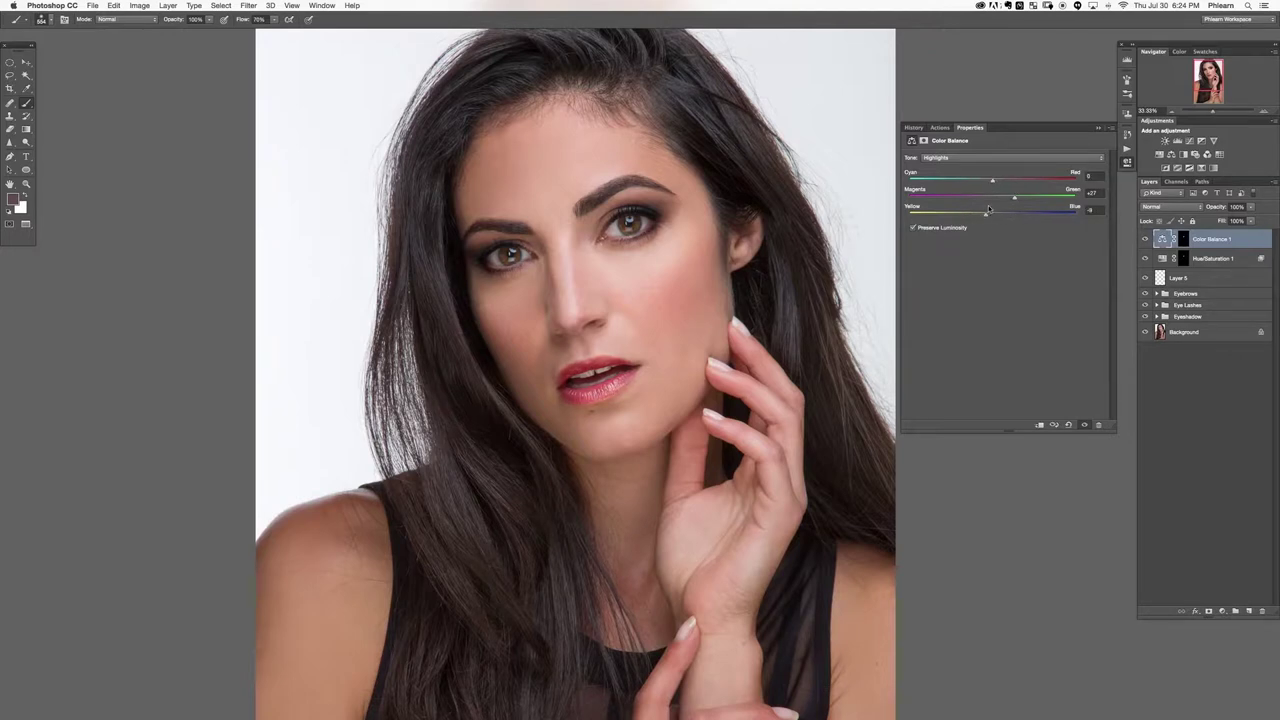
# Compare the two lip adjustments by toggling them, leaving Hue/Saturation hidden and Color Balance shown.
pyautogui.click(1145, 240)
pyautogui.click(1145, 240)
pyautogui.click(1146, 257)
pyautogui.click(1146, 241)
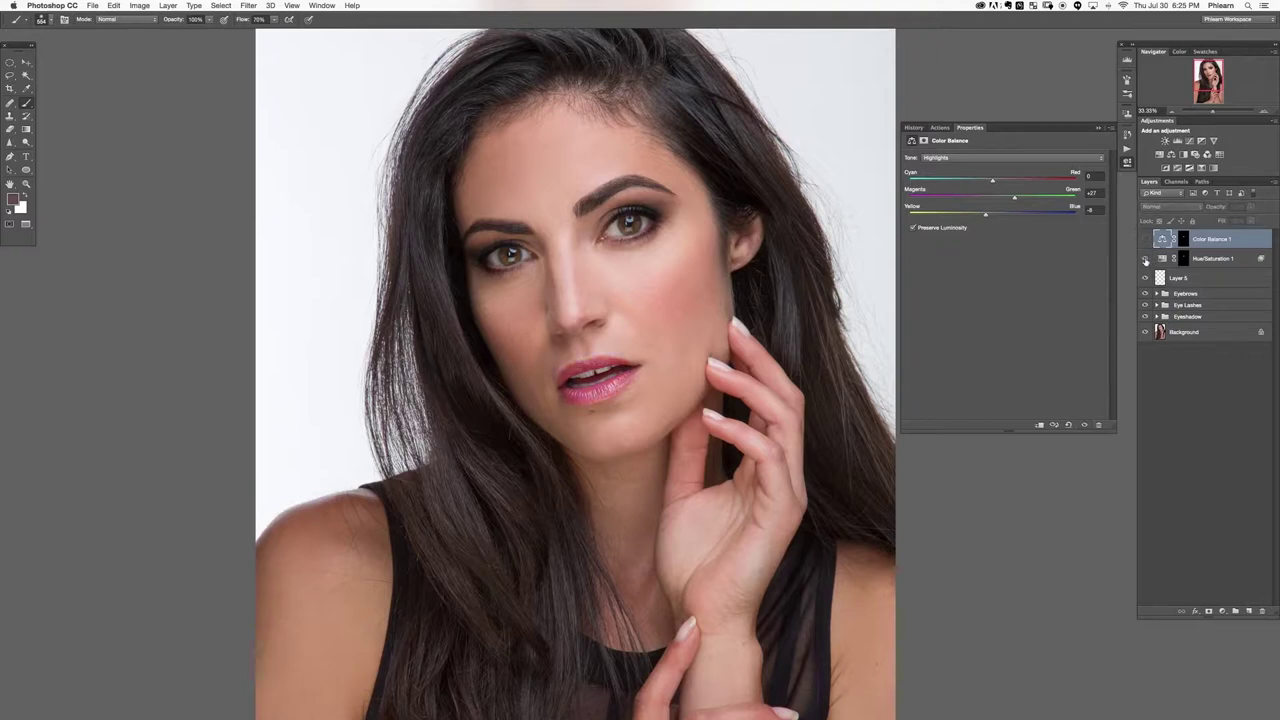
pyautogui.click(1146, 240)
pyautogui.click(1146, 241)
pyautogui.click(1146, 241)
# Use Blend If on the Color Balance layer's underlying highlights to keep the colour off the bright areas of the lips.
pyautogui.press('super+equal')
pyautogui.press('super+equal')
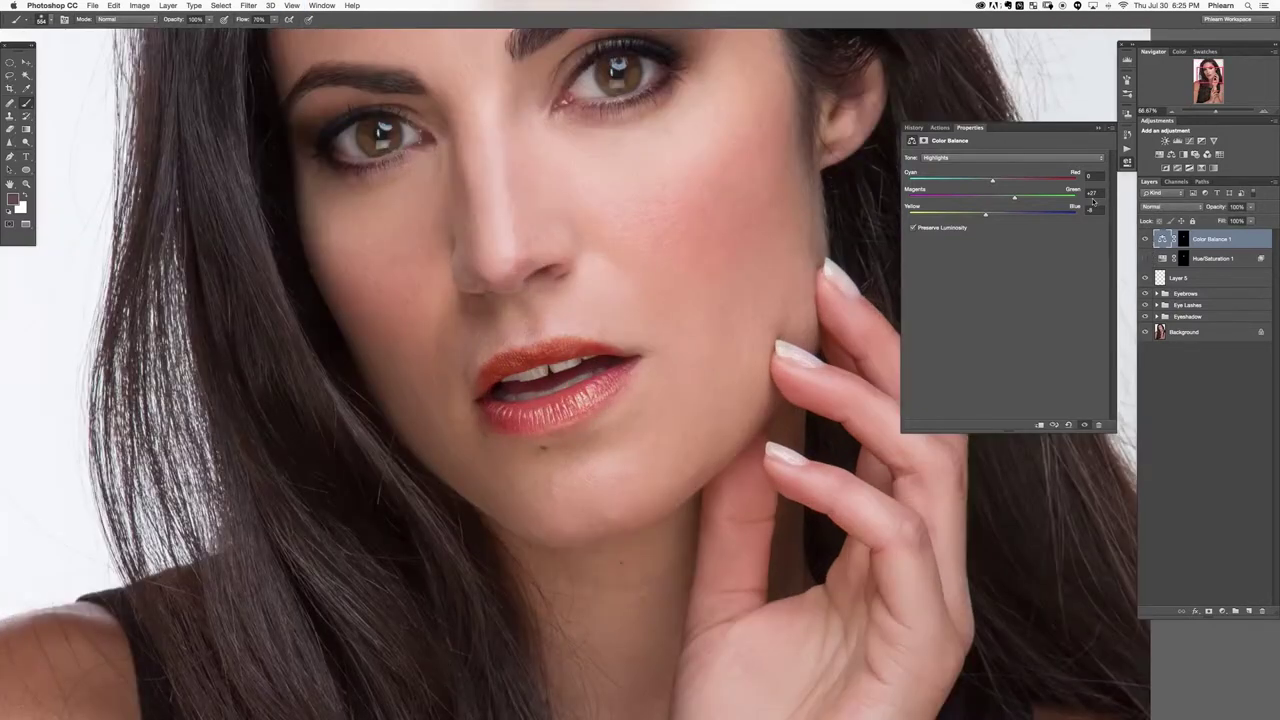
pyautogui.moveTo(540, 449); pyautogui.dragTo(610, 487)
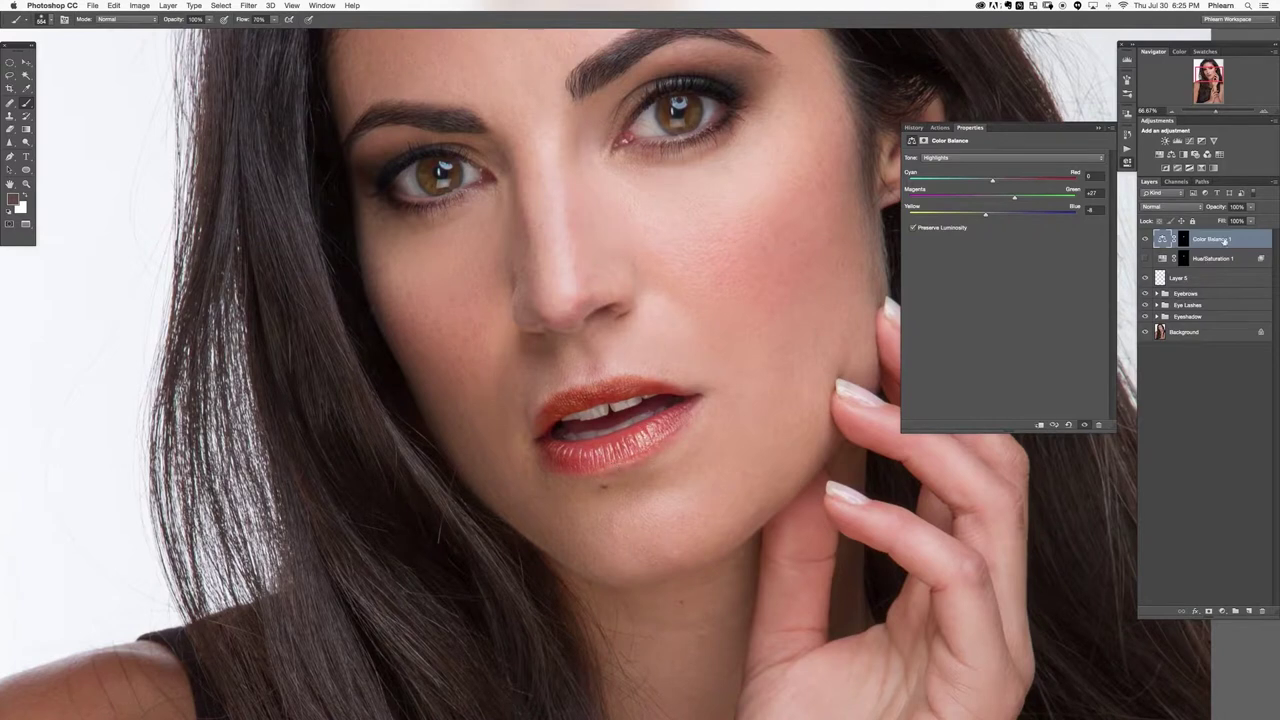
pyautogui.doubleClick(1243, 242)
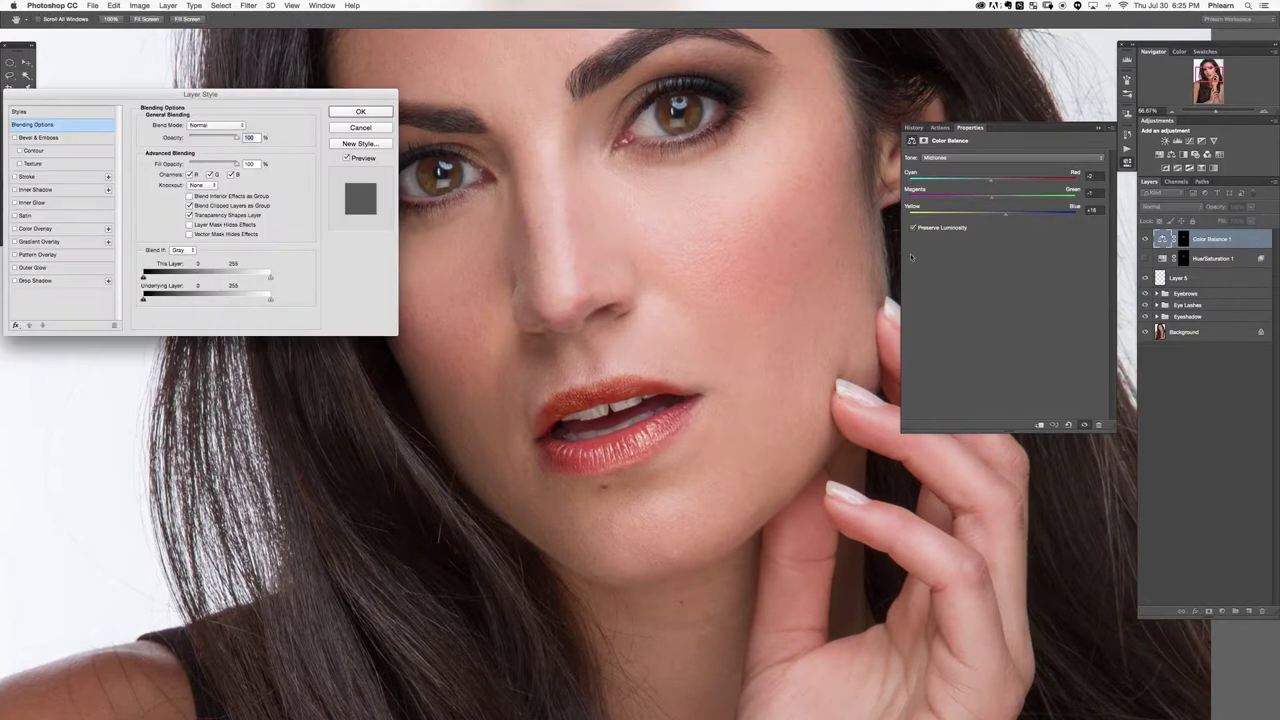
pyautogui.moveTo(270, 299); pyautogui.dragTo(163, 298)
pyautogui.press('Return')
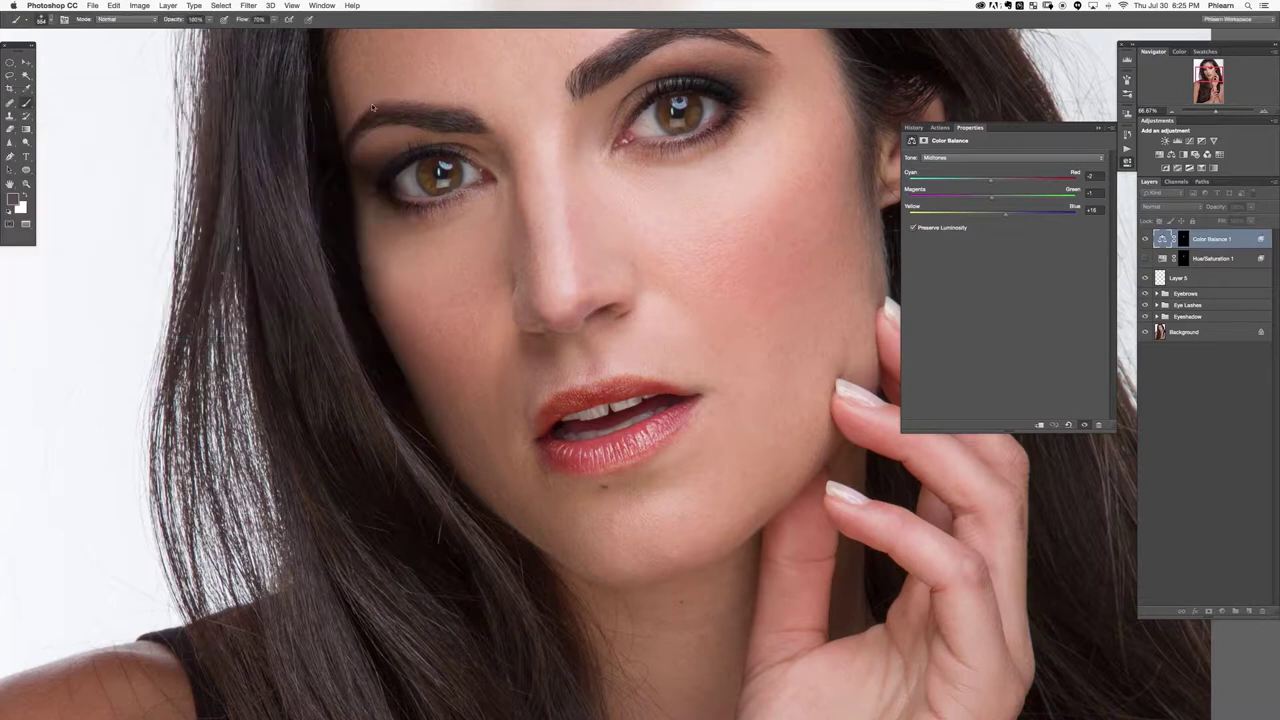
pyautogui.press('super+0')
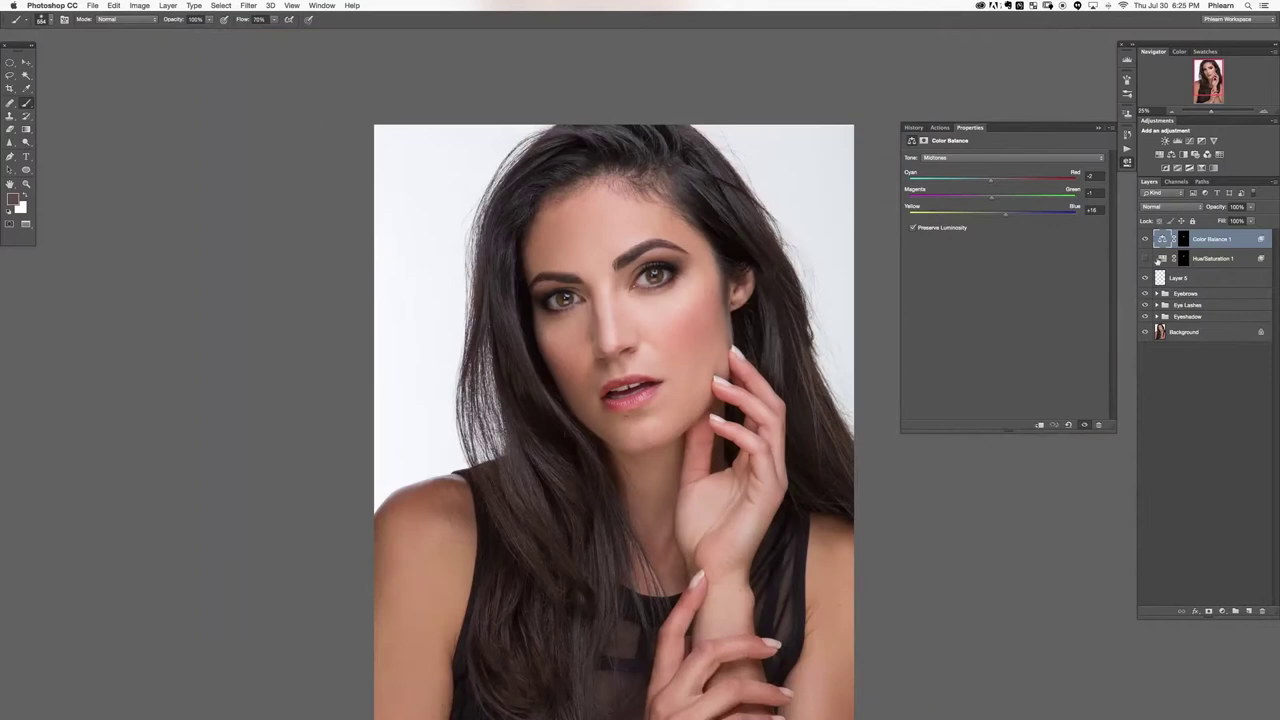
# Compare the lips with and without the adjustments, show both adjustments, and group them with the paint layer beneath.
pyautogui.click(1142, 240)
pyautogui.click(1142, 240)
pyautogui.click(1142, 240)
pyautogui.click(1142, 240)
pyautogui.keyDown('shift'); pyautogui.click(1195, 280); pyautogui.keyUp('shift')
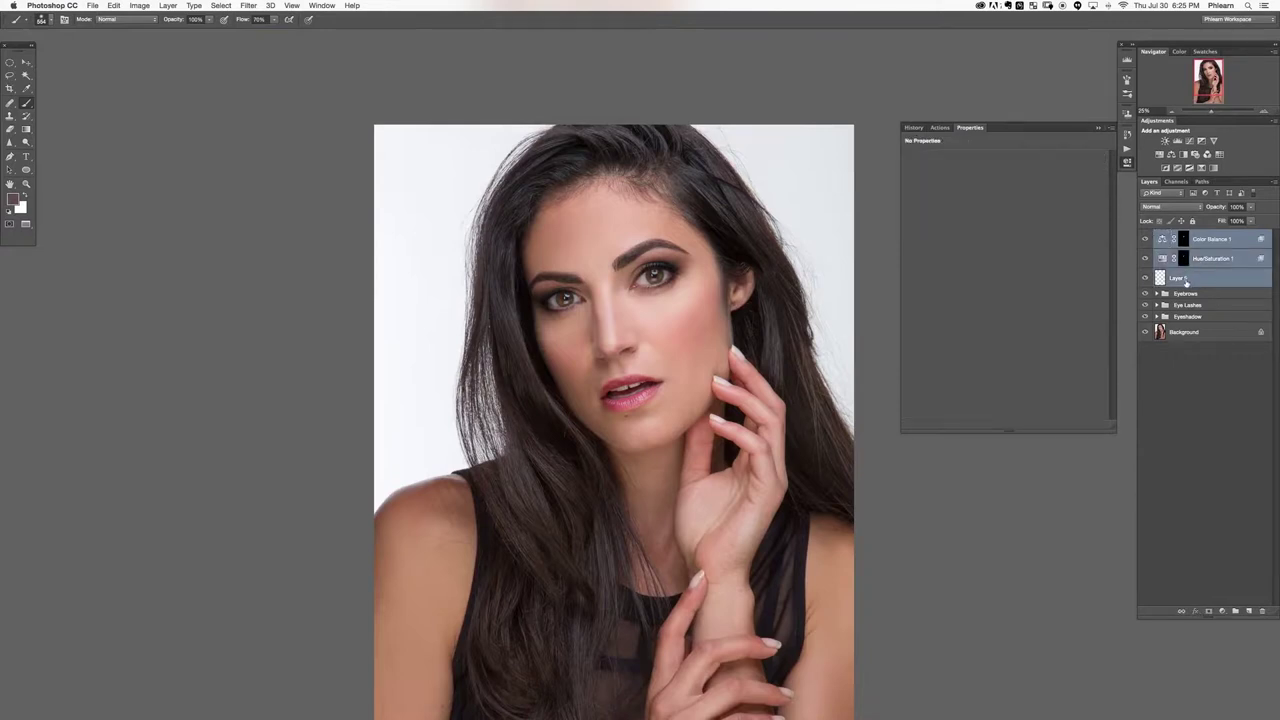
pyautogui.press('super+g')
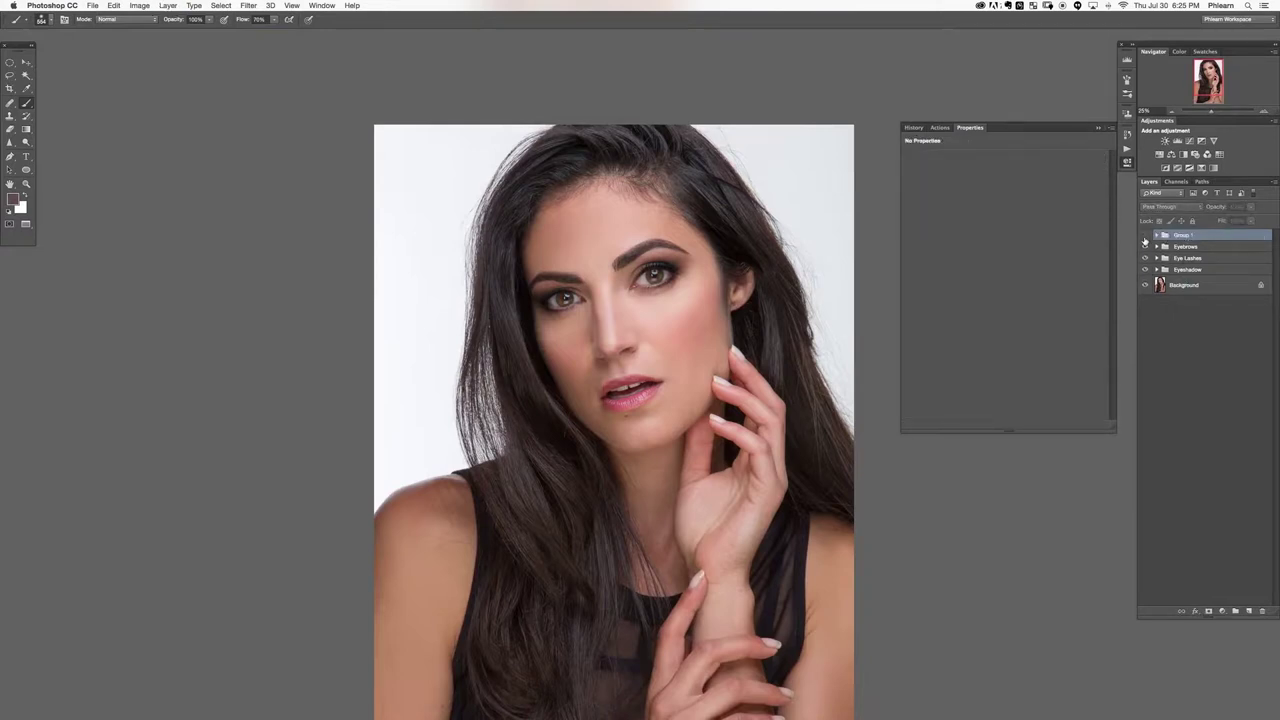
# Expand the lip group and examine the recoloured lips in close-up and against the whole portrait.
pyautogui.press('super+plus')
pyautogui.press('super+plus')
pyautogui.press('super+plus')
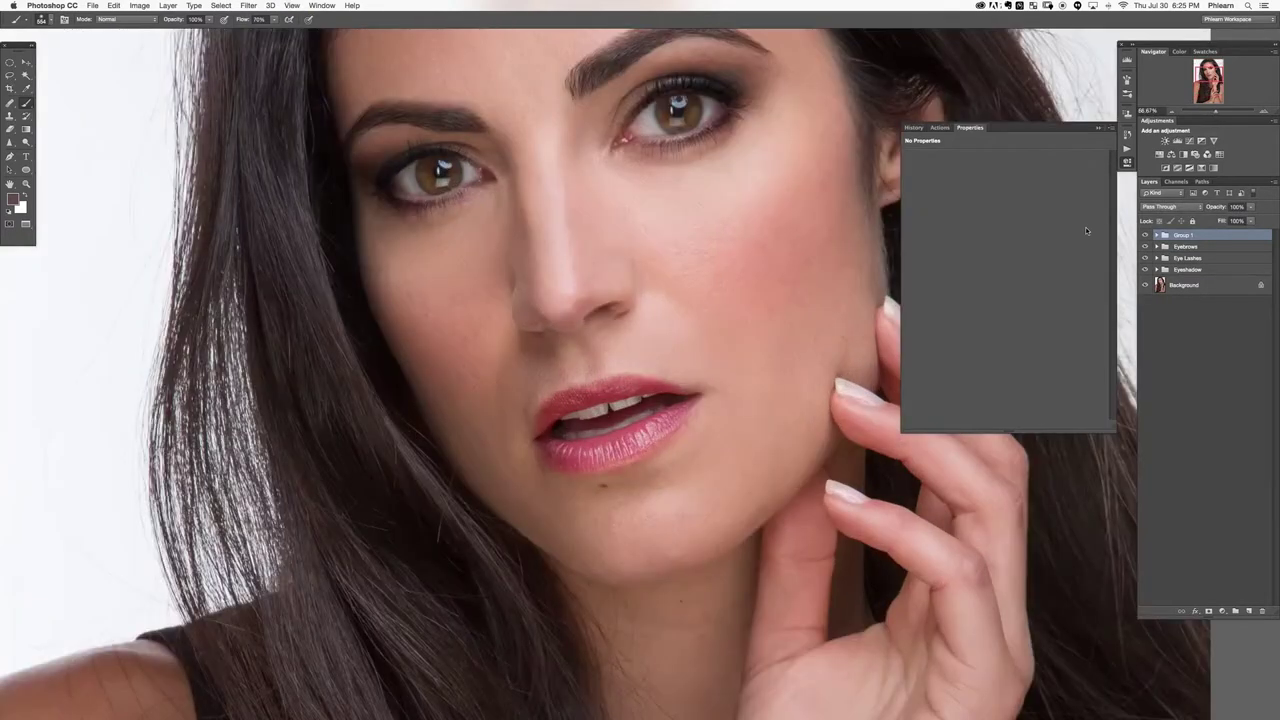
pyautogui.click(1157, 235)
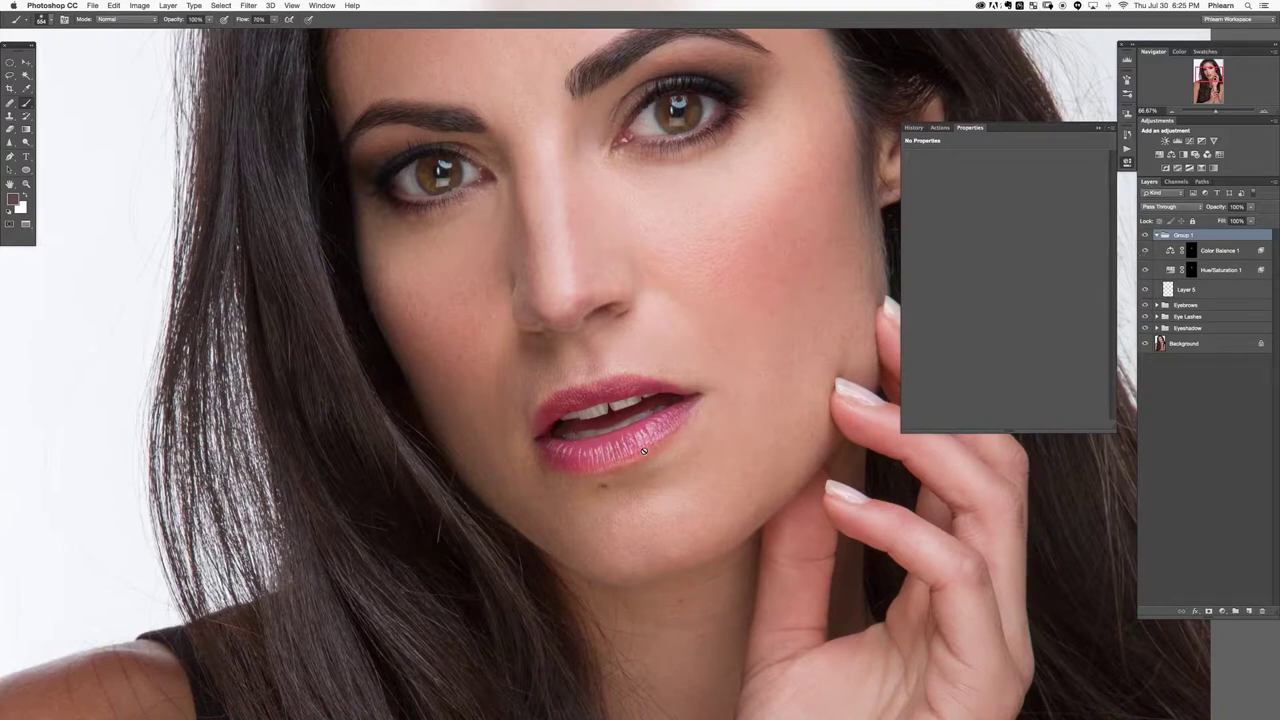
pyautogui.press('super+plus')
pyautogui.press('super+plus')
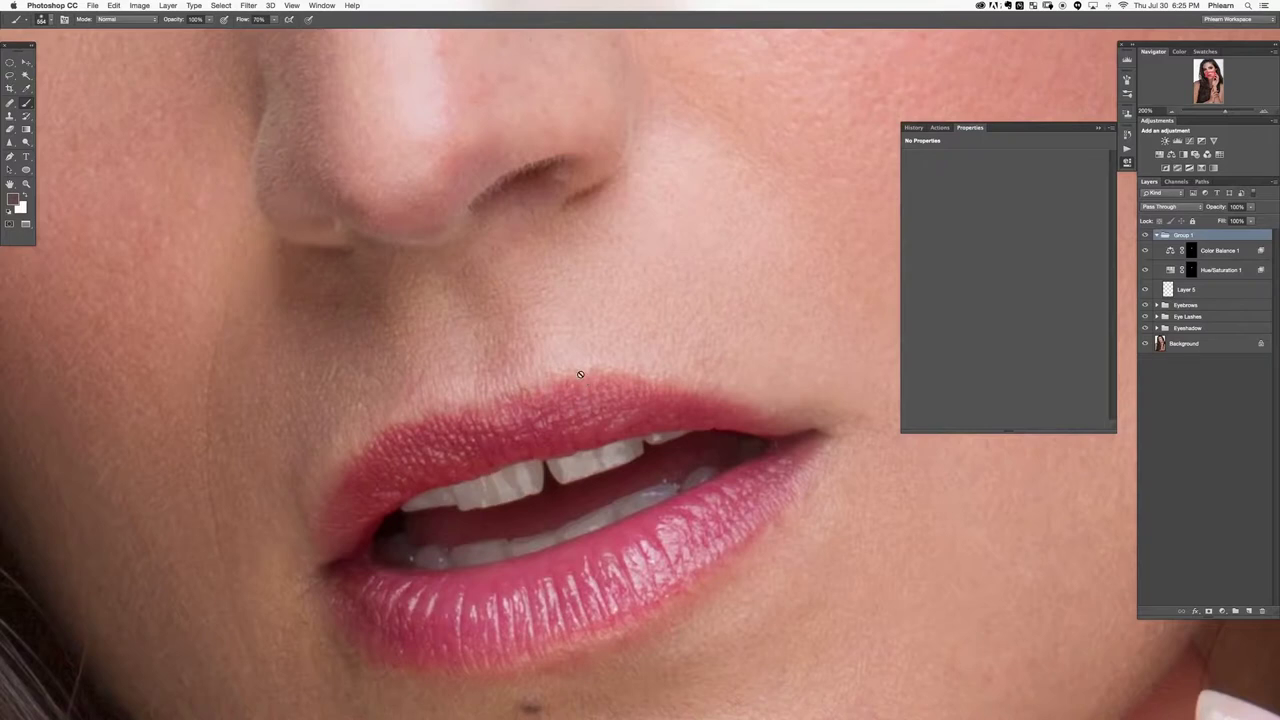
pyautogui.scroll(-4, 580, 374)
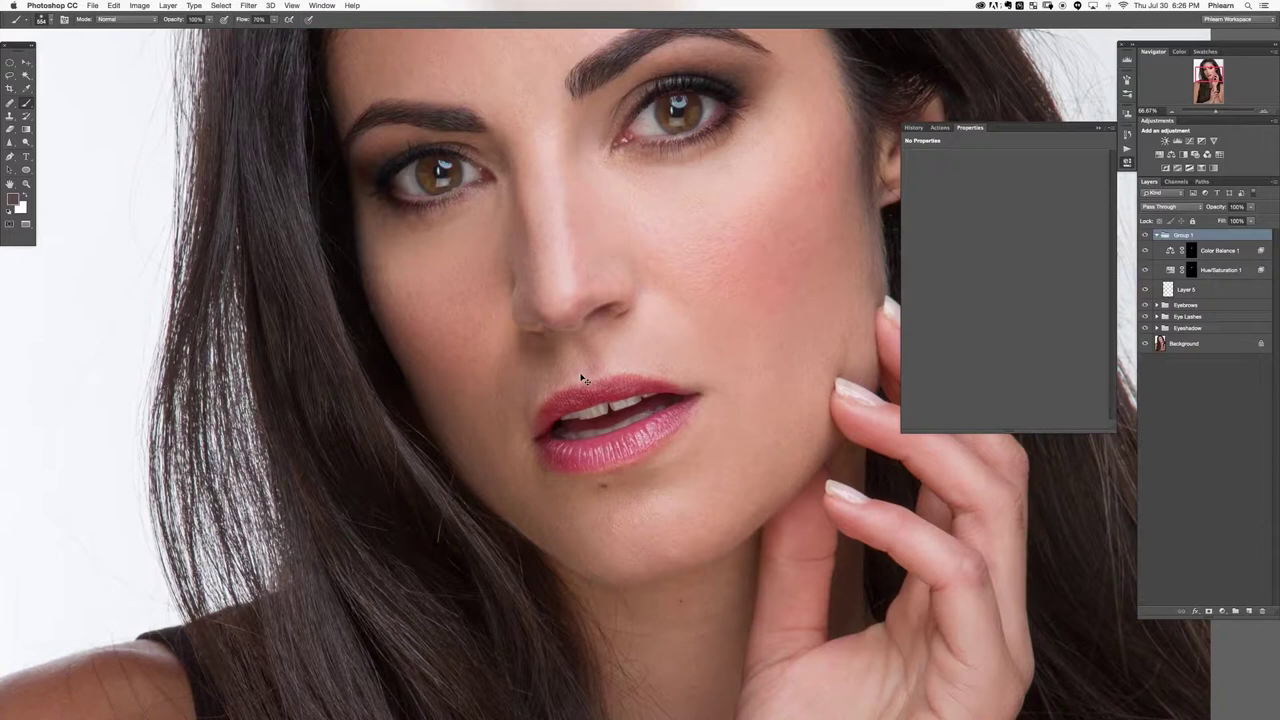
pyautogui.scroll(-2, 580, 378)
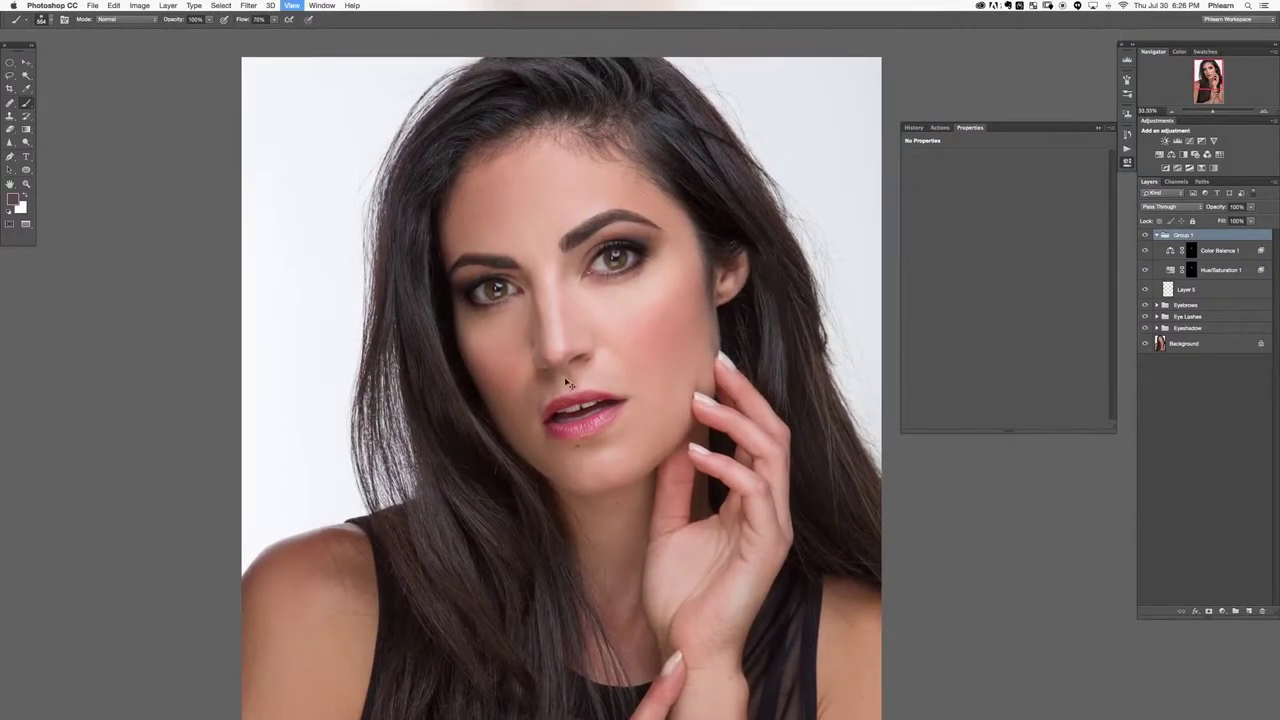
pyautogui.scroll(-1, 565, 380)
pyautogui.hscroll(2, 570, 267)
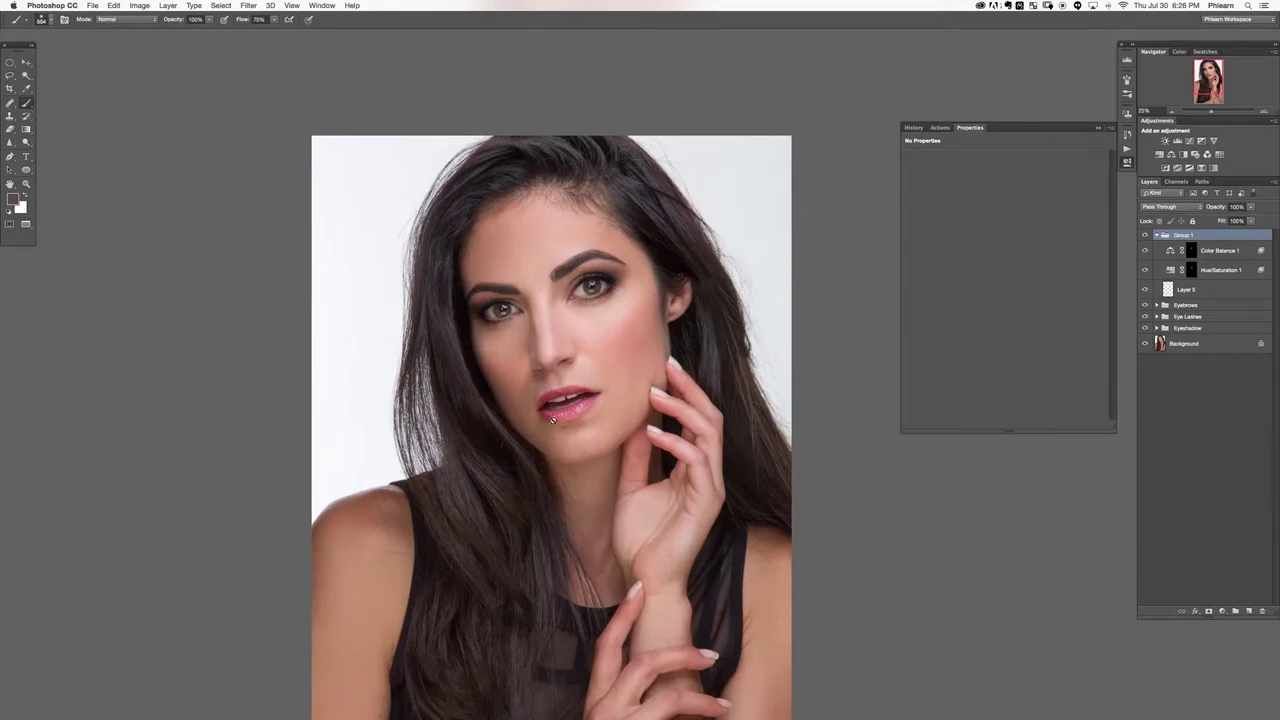
# Retune the lip colour by shifting the Color Balance layer's Midtones along the cyan-red, magenta-green and yellow-blue ranges.
pyautogui.click(1173, 252)
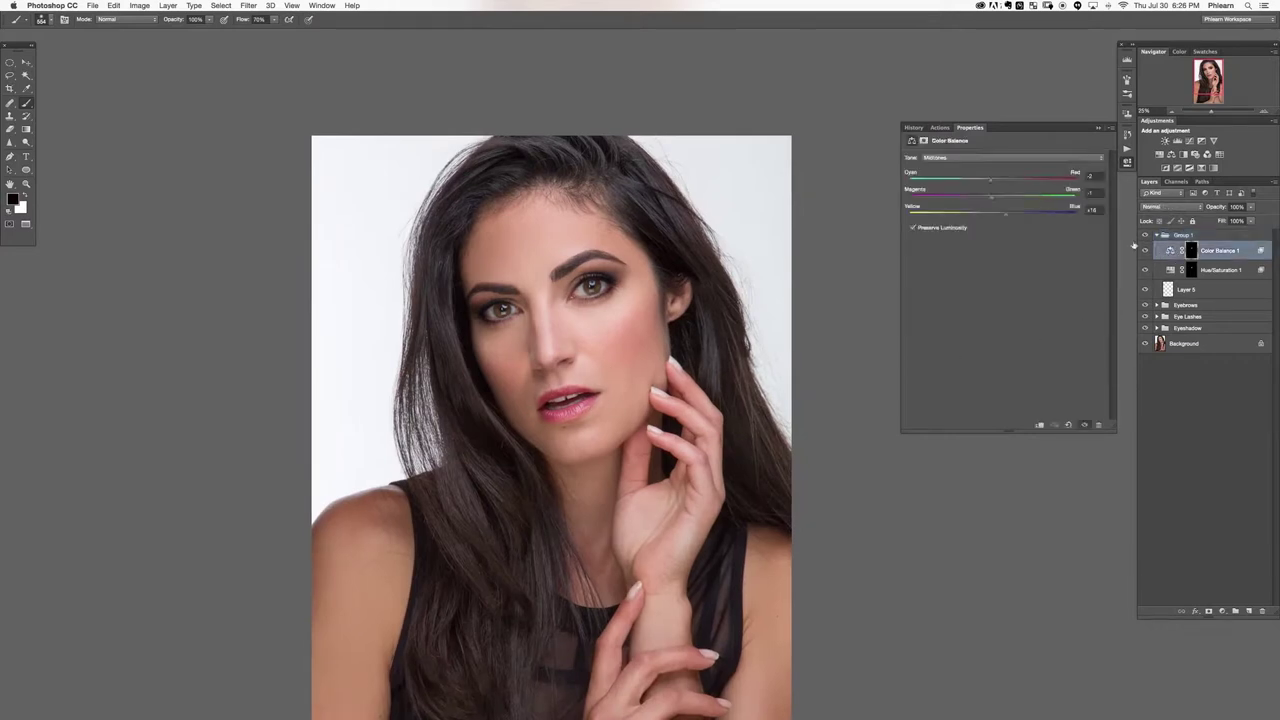
pyautogui.moveTo(976, 200); pyautogui.dragTo(933, 198)
pyautogui.moveTo(952, 175); pyautogui.dragTo(916, 174)
pyautogui.moveTo(1008, 214); pyautogui.dragTo(1117, 209)
pyautogui.click(1127, 163)
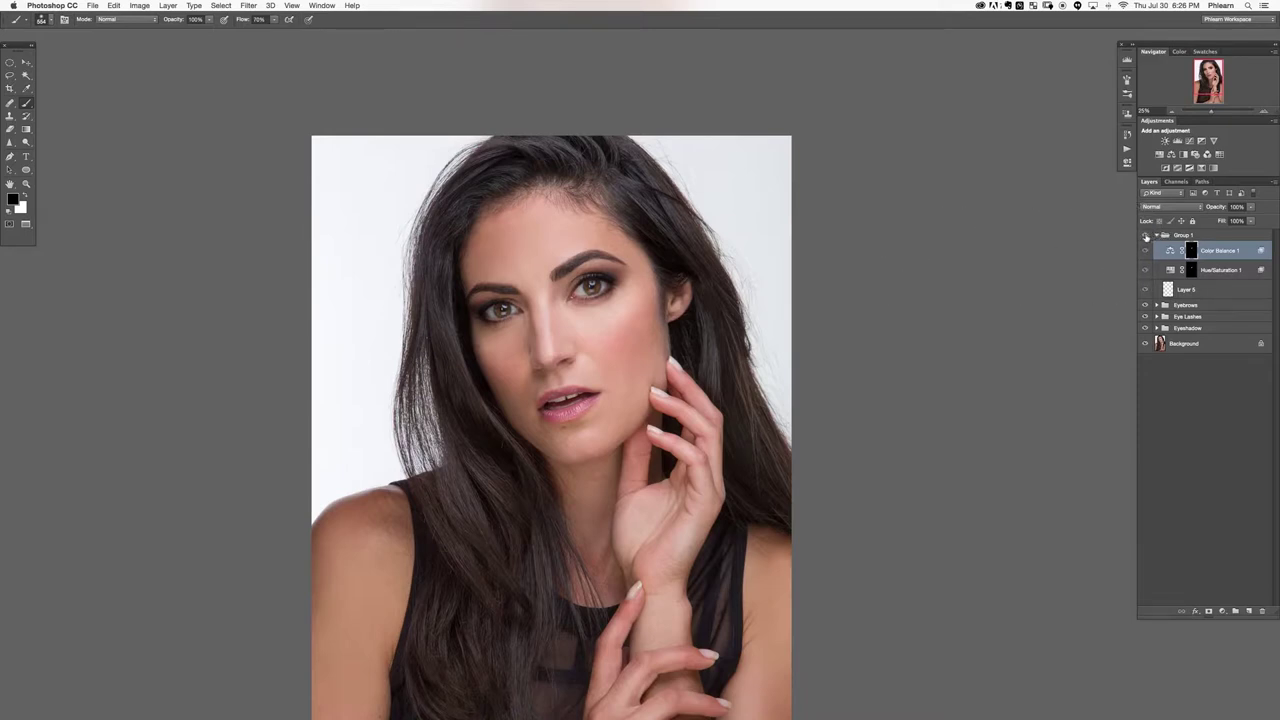
pyautogui.doubleClick(1171, 251)
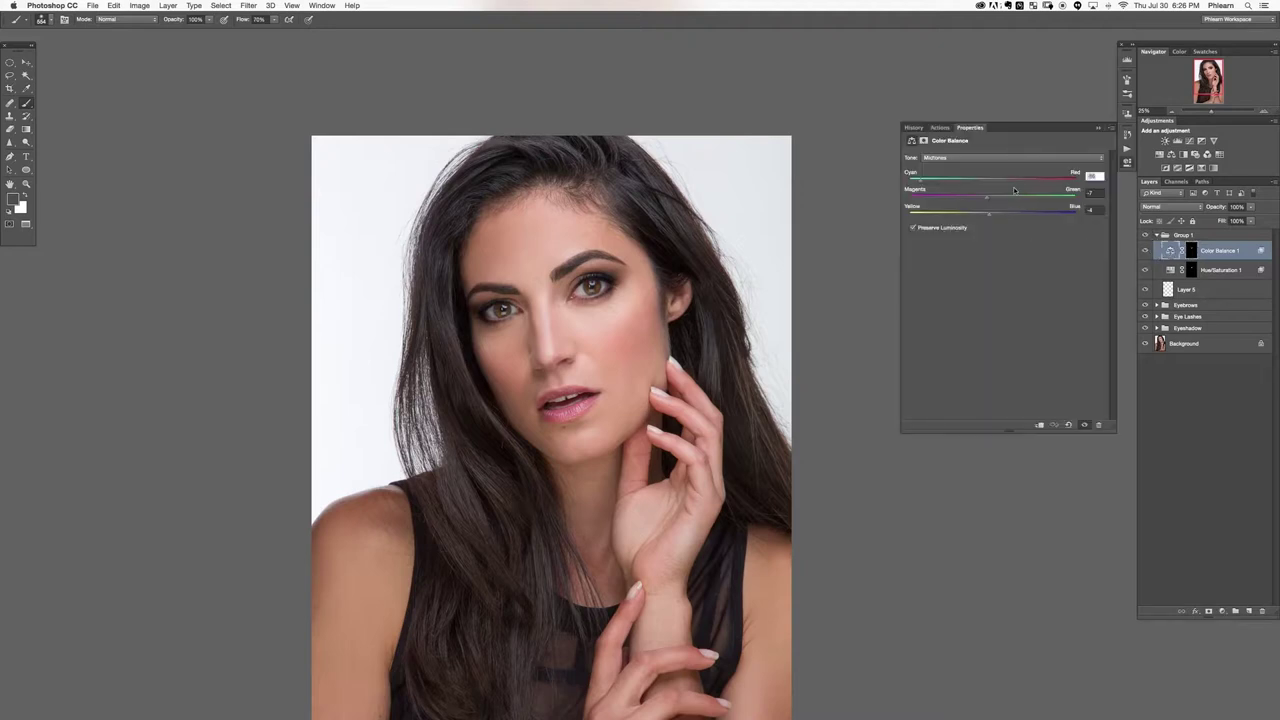
pyautogui.moveTo(972, 183)
pyautogui.mouseDown()
pyautogui.moveTo(1046, 186)
pyautogui.moveTo(964, 196)
pyautogui.mouseUp()
pyautogui.click(1126, 166)
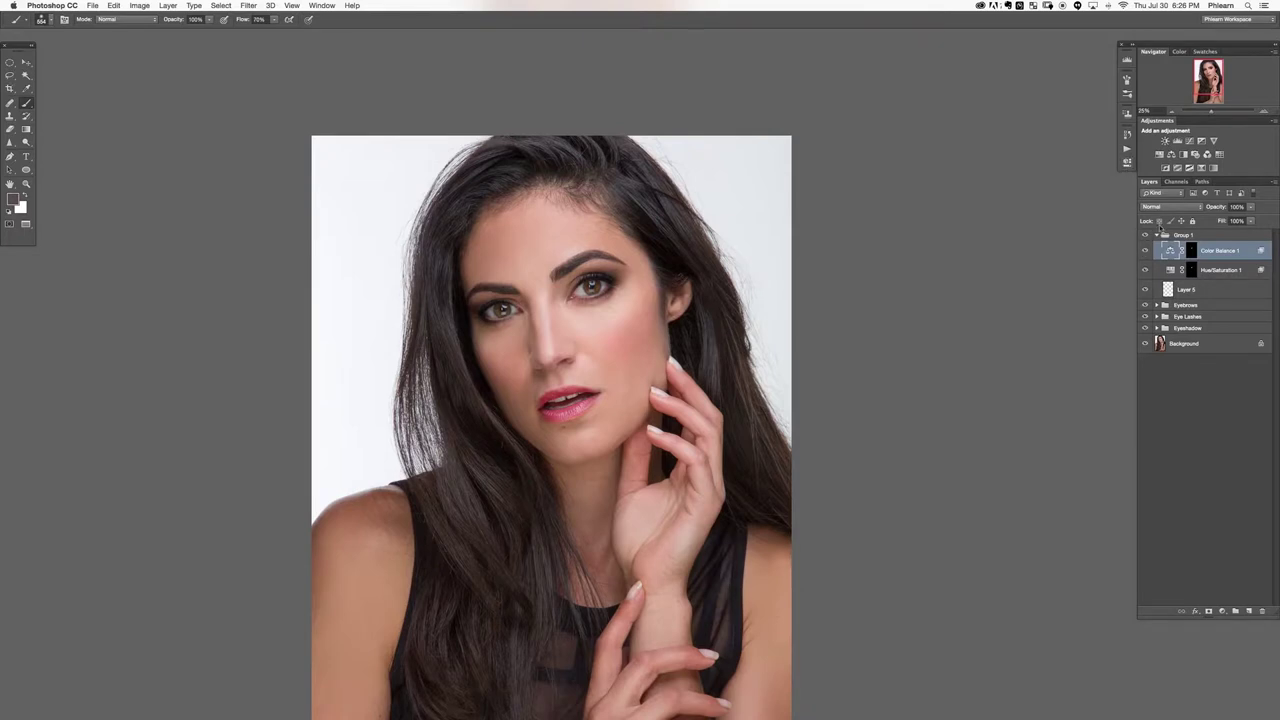
# Collapse the new lip group and rename it Lips.
pyautogui.click(1158, 236)
pyautogui.doubleClick(1182, 235)
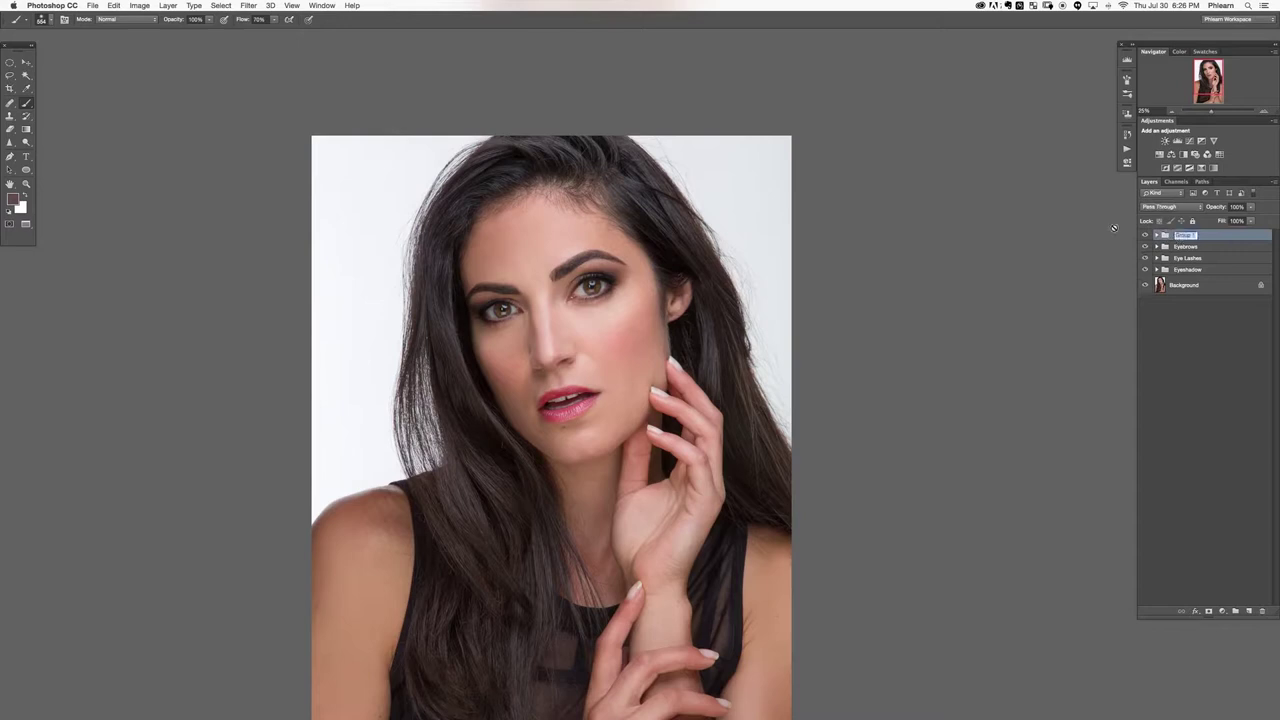
pyautogui.write('Lips')
# Add a muted red Solid Color fill layer, #964537, above the Lips group and set its blend mode to Soft Light.
pyautogui.press('super+minus')
pyautogui.moveTo(635, 415); pyautogui.dragTo(587, 434)
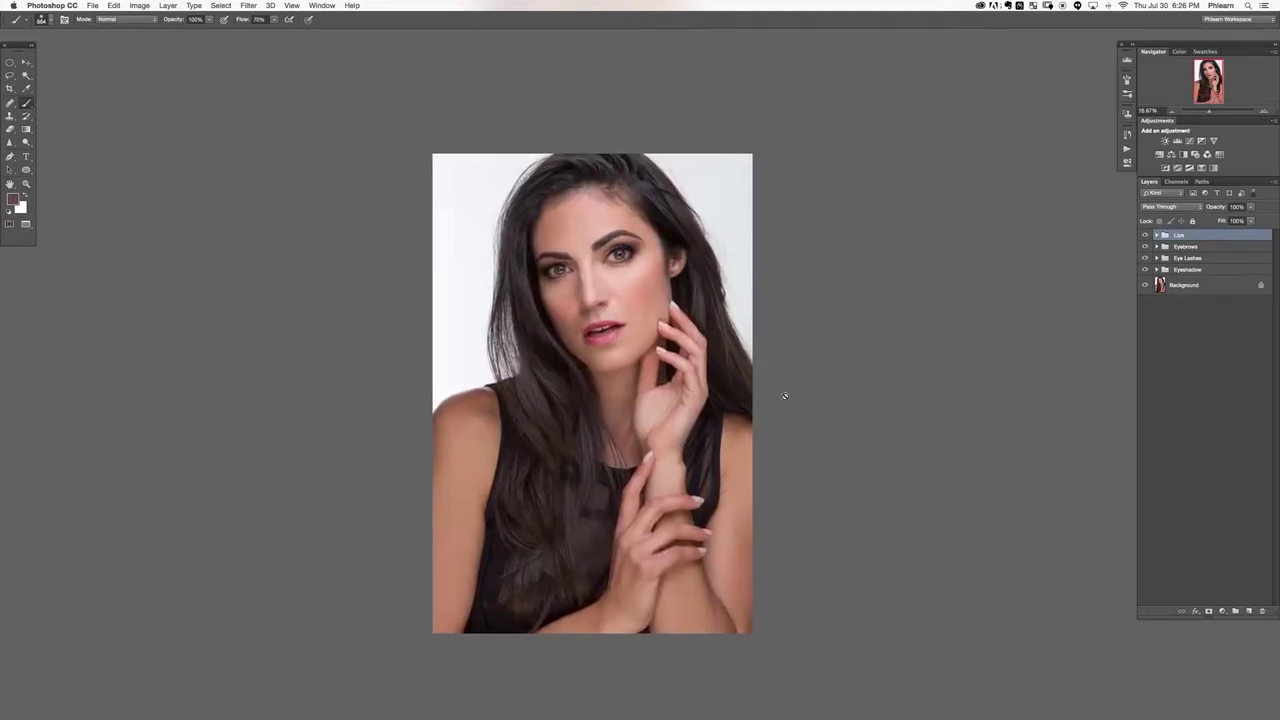
pyautogui.click(1222, 611)
pyautogui.click(1228, 619)
pyautogui.moveTo(201, 210); pyautogui.dragTo(194, 212)
pyautogui.click(345, 154)
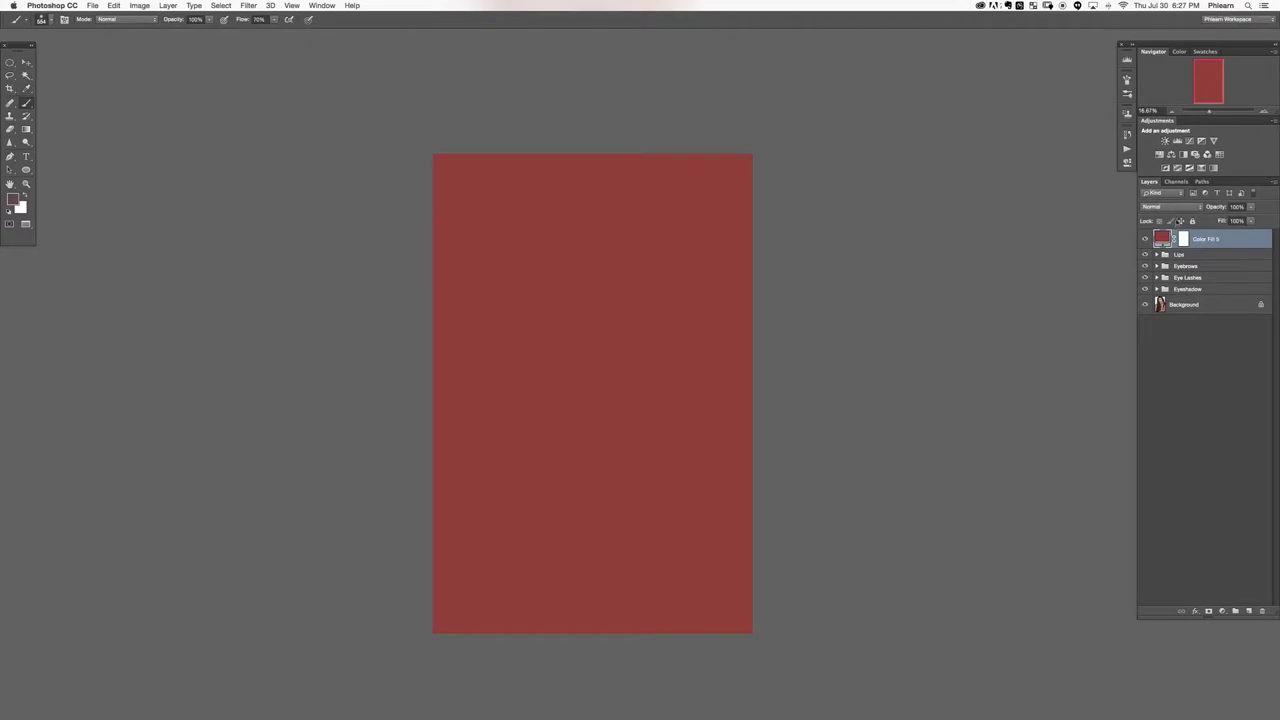
pyautogui.click(1165, 207)
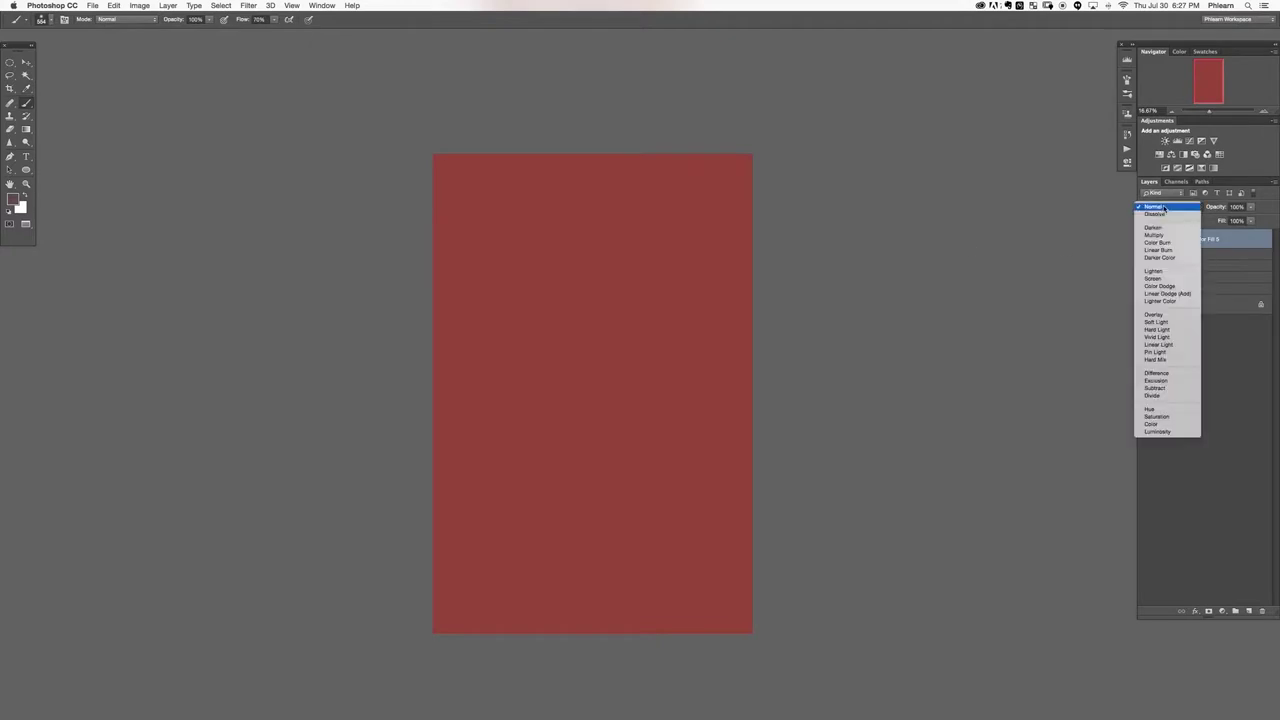
pyautogui.click(1158, 322)
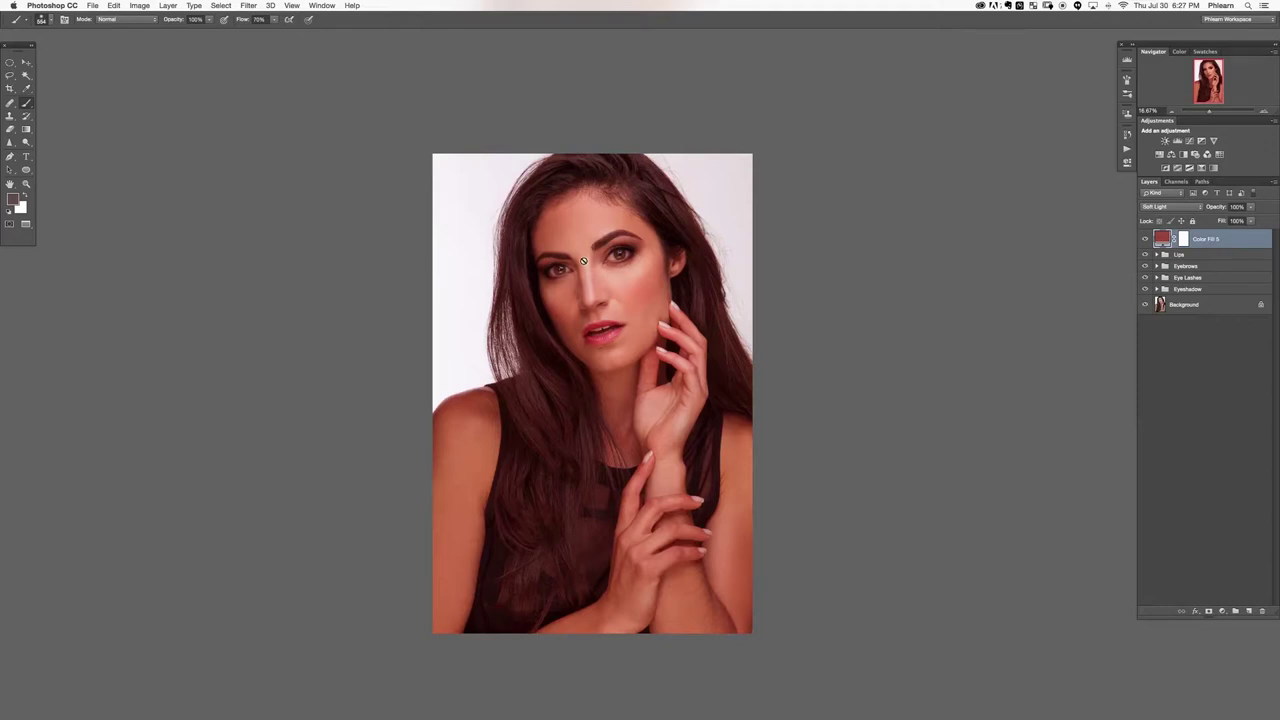
# Invert the red fill layer's mask and paint blush onto the cheeks with a large, low-flow white brush.
pyautogui.click(1183, 240)
pyautogui.press('super+i')
pyautogui.moveTo(543, 361); pyautogui.dragTo(548, 361)
pyautogui.moveTo(476, 328); pyautogui.dragTo(502, 328)
pyautogui.press('x')
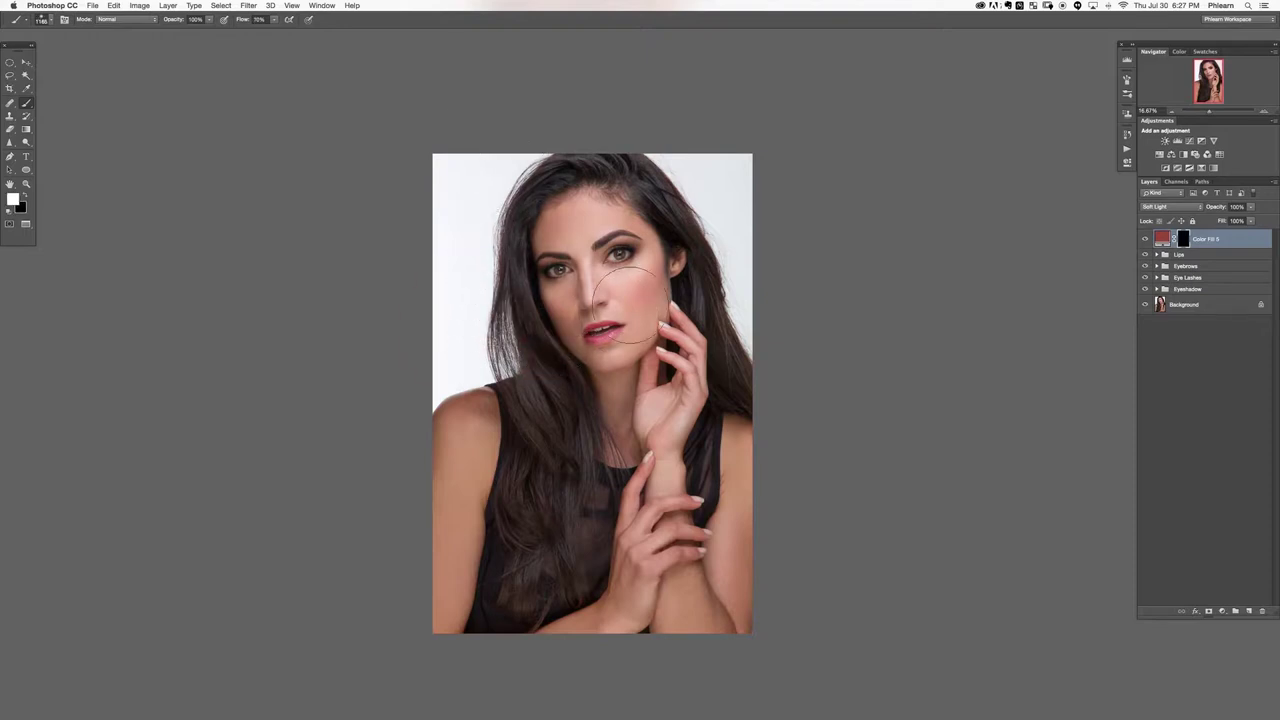
pyautogui.moveTo(638, 266)
pyautogui.mouseDown()
pyautogui.moveTo(640, 305)
pyautogui.moveTo(637, 270)
pyautogui.mouseUp()
pyautogui.moveTo(646, 306); pyautogui.dragTo(641, 302)
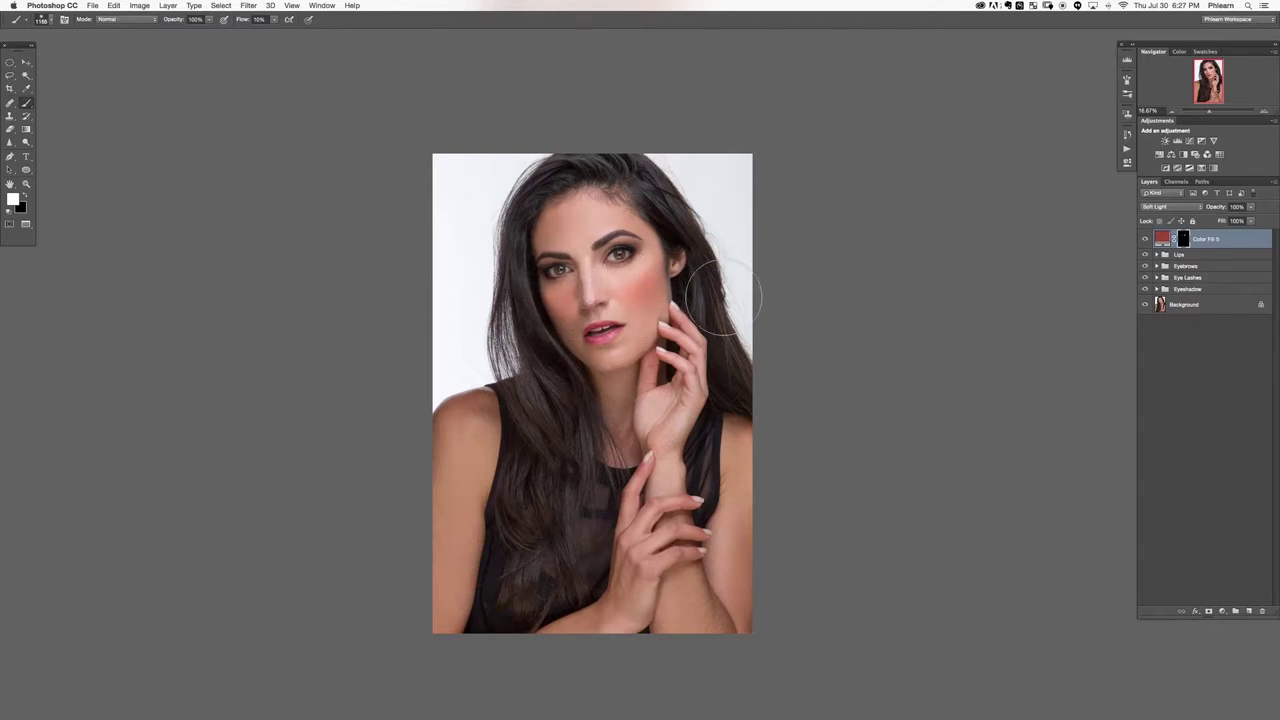
# Paint black on the blush mask with a smaller brush to clear colour around the eyes and nose, then compare the result.
pyautogui.press('v')
pyautogui.moveTo(695, 356); pyautogui.dragTo(688, 354)
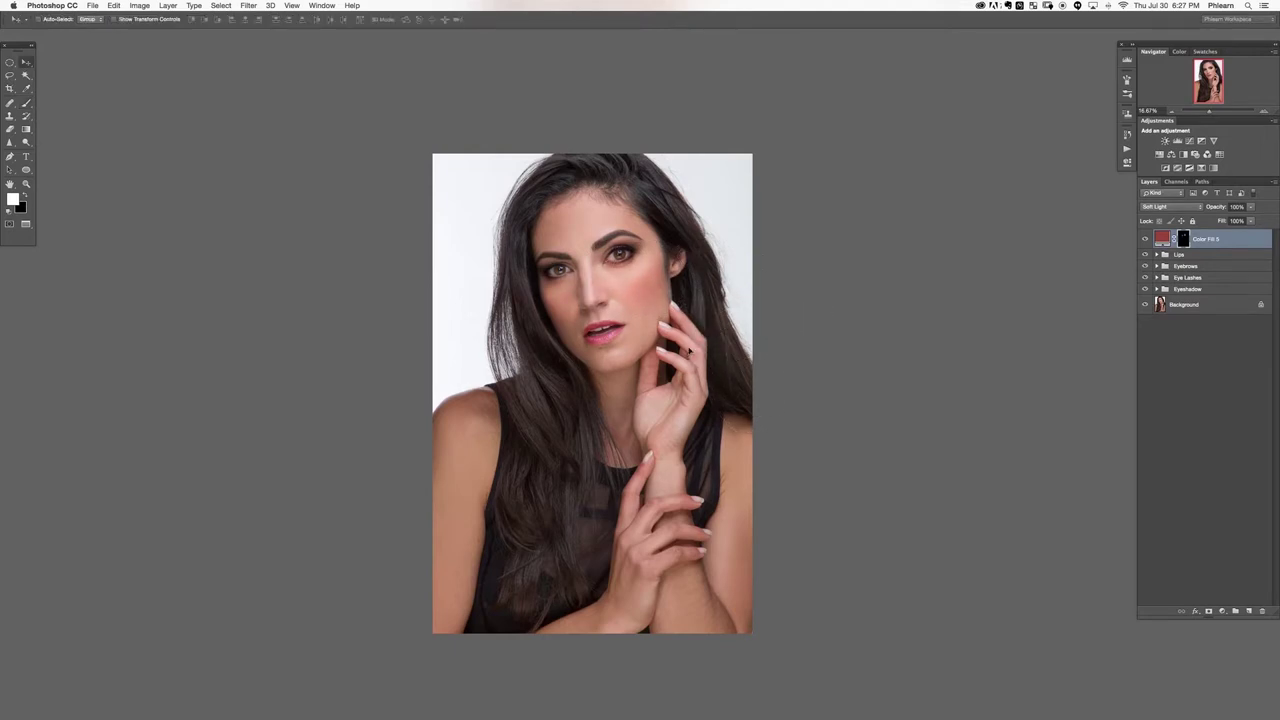
pyautogui.press('b')
pyautogui.press('x')
pyautogui.moveTo(619, 251)
pyautogui.mouseDown()
pyautogui.moveTo(576, 251)
pyautogui.moveTo(625, 255)
pyautogui.moveTo(570, 278)
pyautogui.mouseUp()
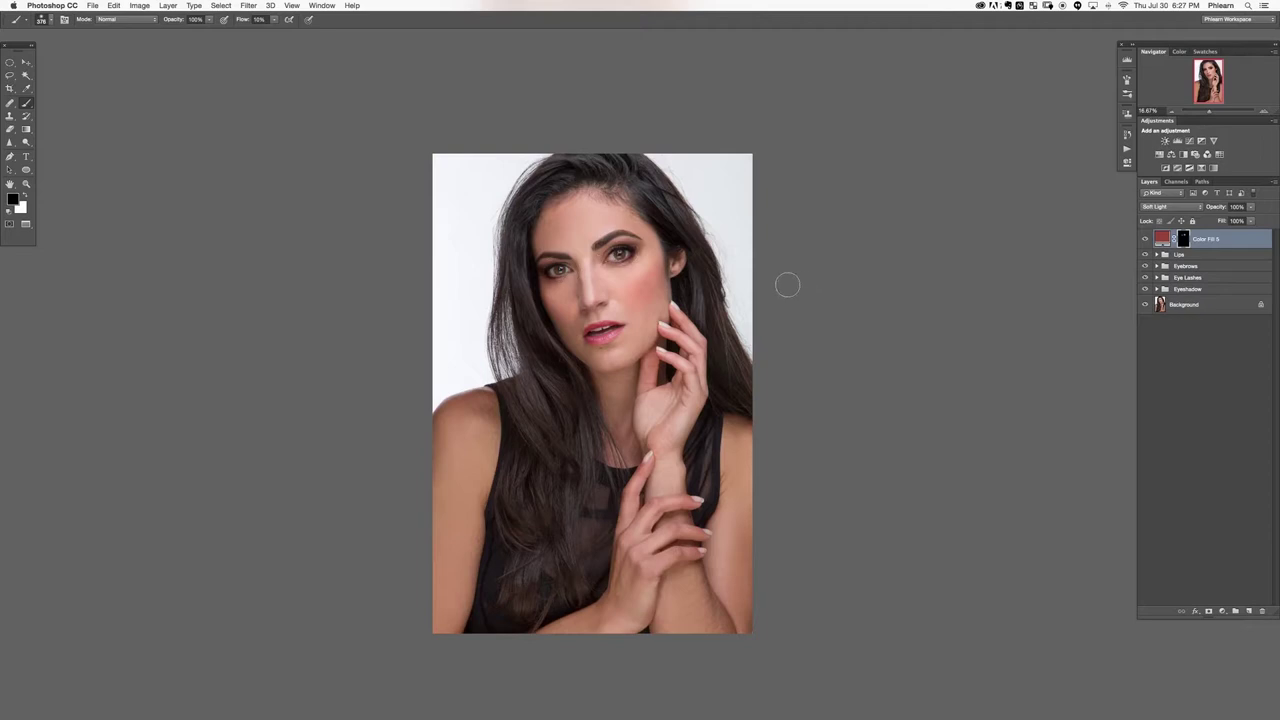
pyautogui.click(1144, 240)
pyautogui.click(1144, 240)
# Change the blush fill colour to dark reddish brown, #5c1e05, and compare the cheeks with the layer off and on.
pyautogui.doubleClick(1161, 239)
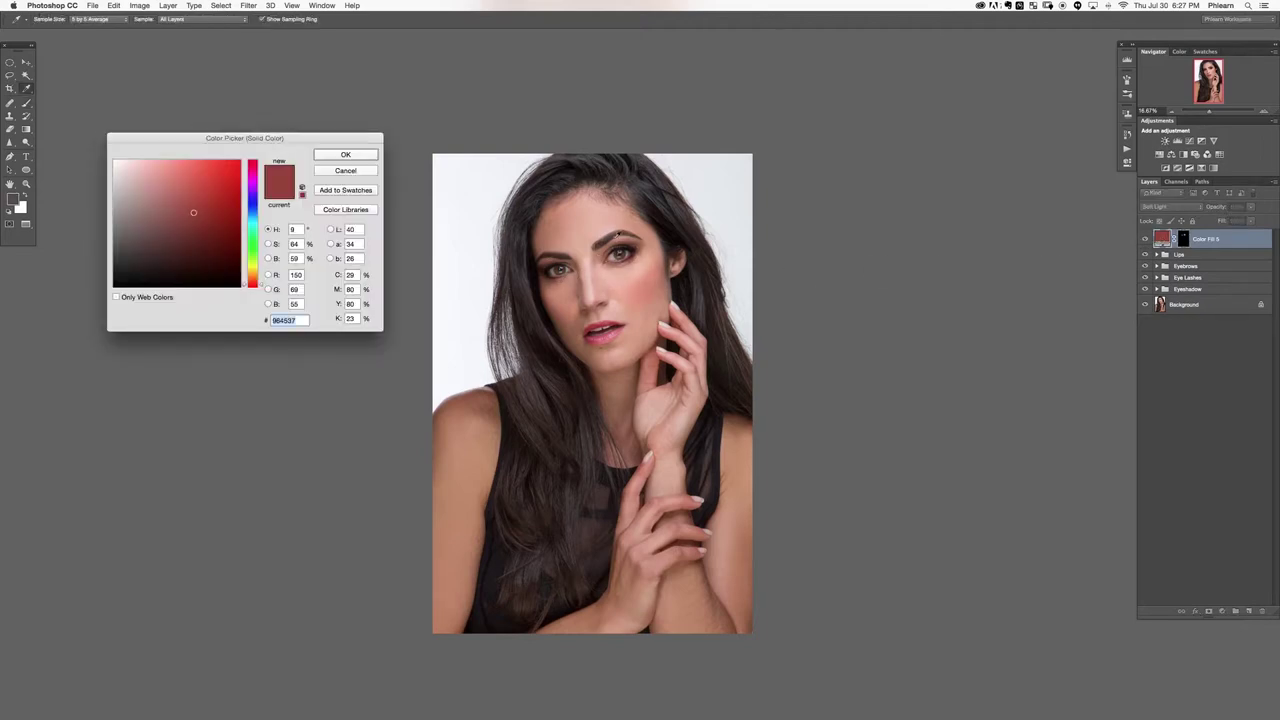
pyautogui.moveTo(221, 235)
pyautogui.mouseDown()
pyautogui.moveTo(212, 230)
pyautogui.moveTo(223, 264)
pyautogui.moveTo(276, 229)
pyautogui.moveTo(233, 198)
pyautogui.moveTo(287, 148)
pyautogui.mouseUp()
pyautogui.moveTo(204, 205)
pyautogui.mouseDown()
pyautogui.moveTo(172, 217)
pyautogui.moveTo(256, 226)
pyautogui.moveTo(261, 280)
pyautogui.mouseUp()
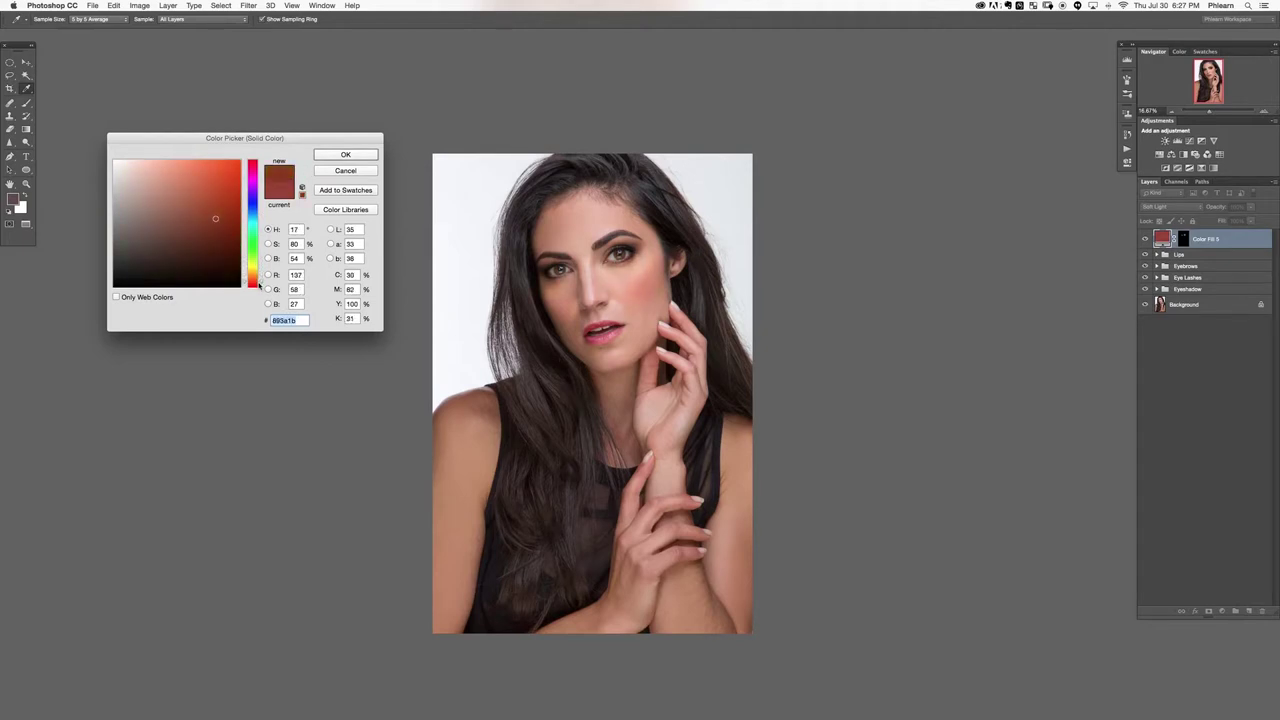
pyautogui.moveTo(257, 284); pyautogui.dragTo(257, 286)
pyautogui.moveTo(212, 219)
pyautogui.mouseDown()
pyautogui.moveTo(226, 252)
pyautogui.moveTo(240, 237)
pyautogui.moveTo(203, 277)
pyautogui.moveTo(192, 218)
pyautogui.moveTo(230, 231)
pyautogui.mouseUp()
pyautogui.click(253, 251)
pyautogui.click(257, 279)
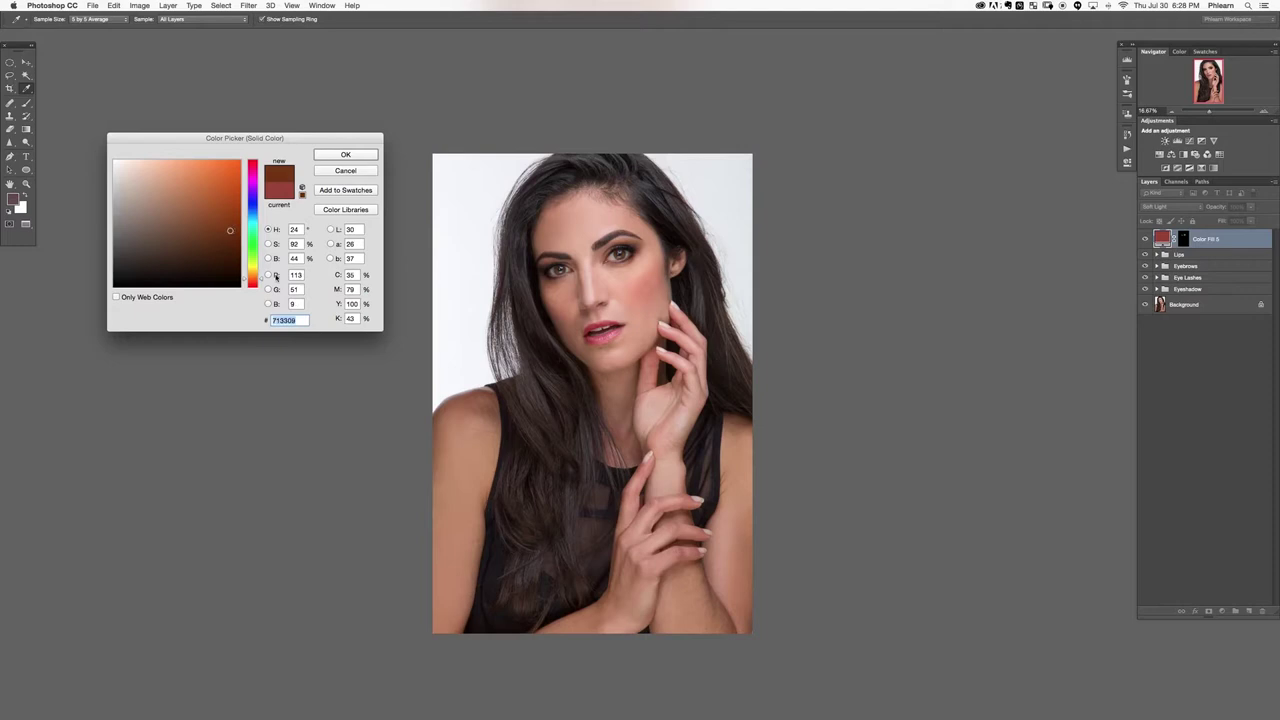
pyautogui.click(263, 283)
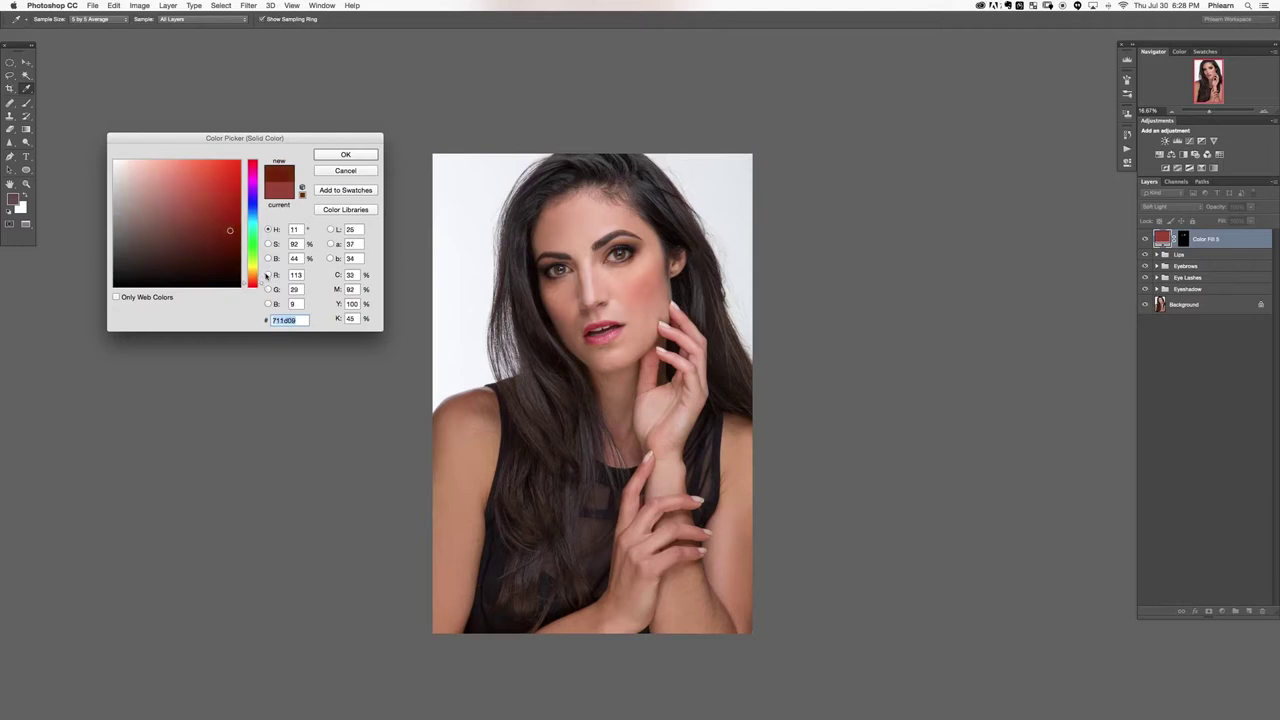
pyautogui.moveTo(230, 231)
pyautogui.mouseDown()
pyautogui.moveTo(228, 208)
pyautogui.moveTo(233, 242)
pyautogui.mouseUp()
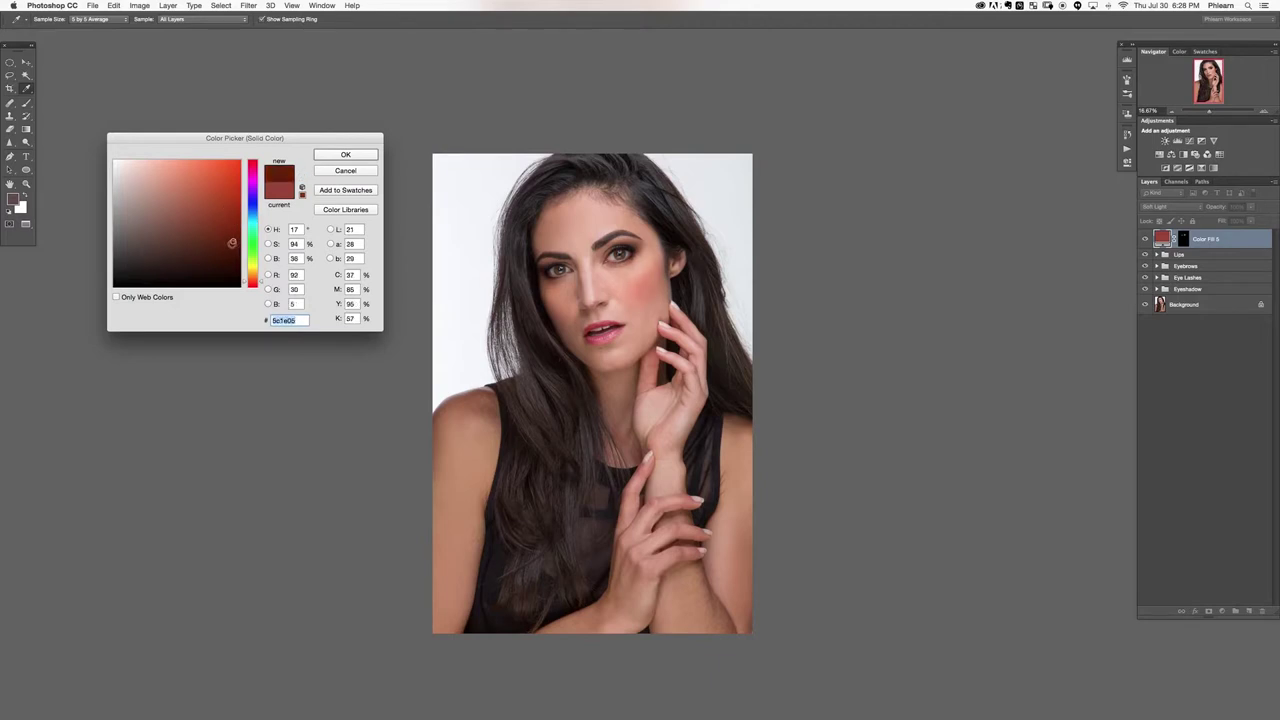
pyautogui.click(350, 155)
pyautogui.click(1144, 239)
pyautogui.click(1144, 239)
pyautogui.click(1144, 239)
pyautogui.click(1144, 239)
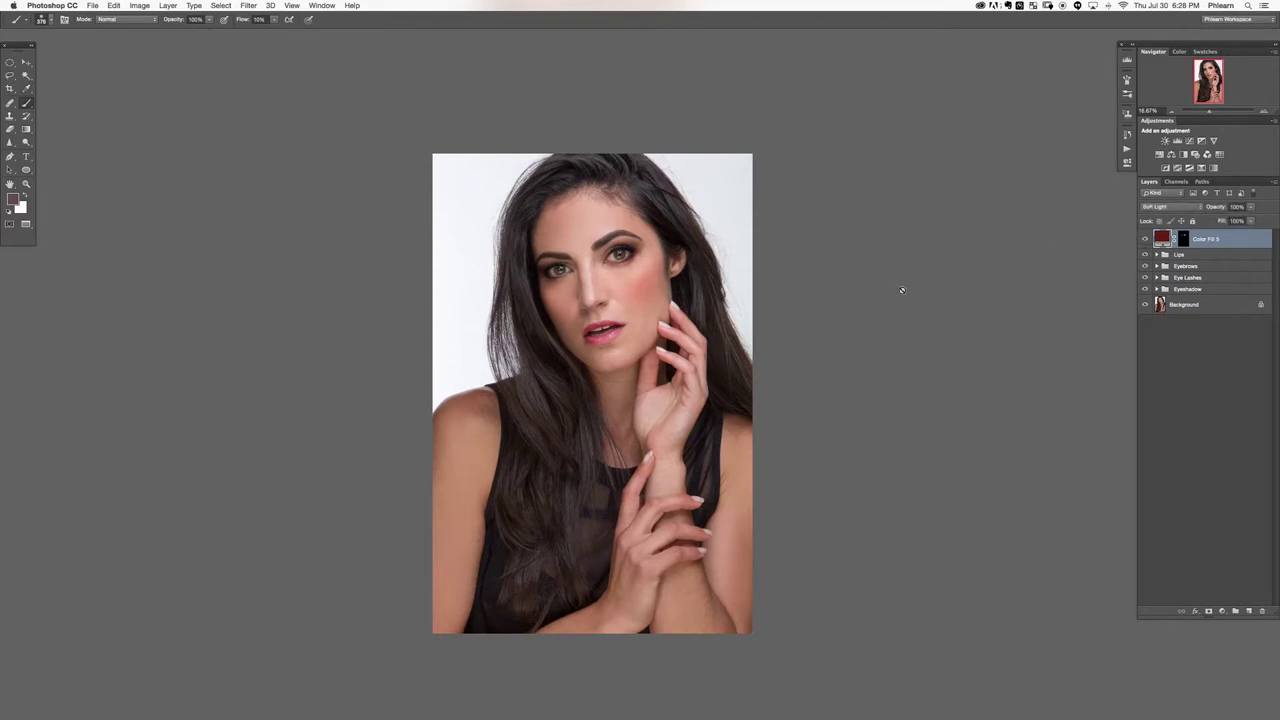
# Mask out blush along the hair-side edge of the cheek with black and repeatedly compare the portrait without and with blush.
pyautogui.press('d')
pyautogui.moveTo(534, 286); pyautogui.dragTo(558, 290)
pyautogui.press('x')
pyautogui.press('x')
pyautogui.click(1145, 239)
pyautogui.click(1145, 239)
pyautogui.click(1145, 239)
pyautogui.click(1145, 239)
pyautogui.click(1145, 240)
pyautogui.click(1145, 240)
pyautogui.click(1145, 240)
pyautogui.click(1145, 240)
# Add a second Solid Color fill layer in dark red-brown, #72372d, above the blush and set it to Multiply.
pyautogui.click(1222, 610)
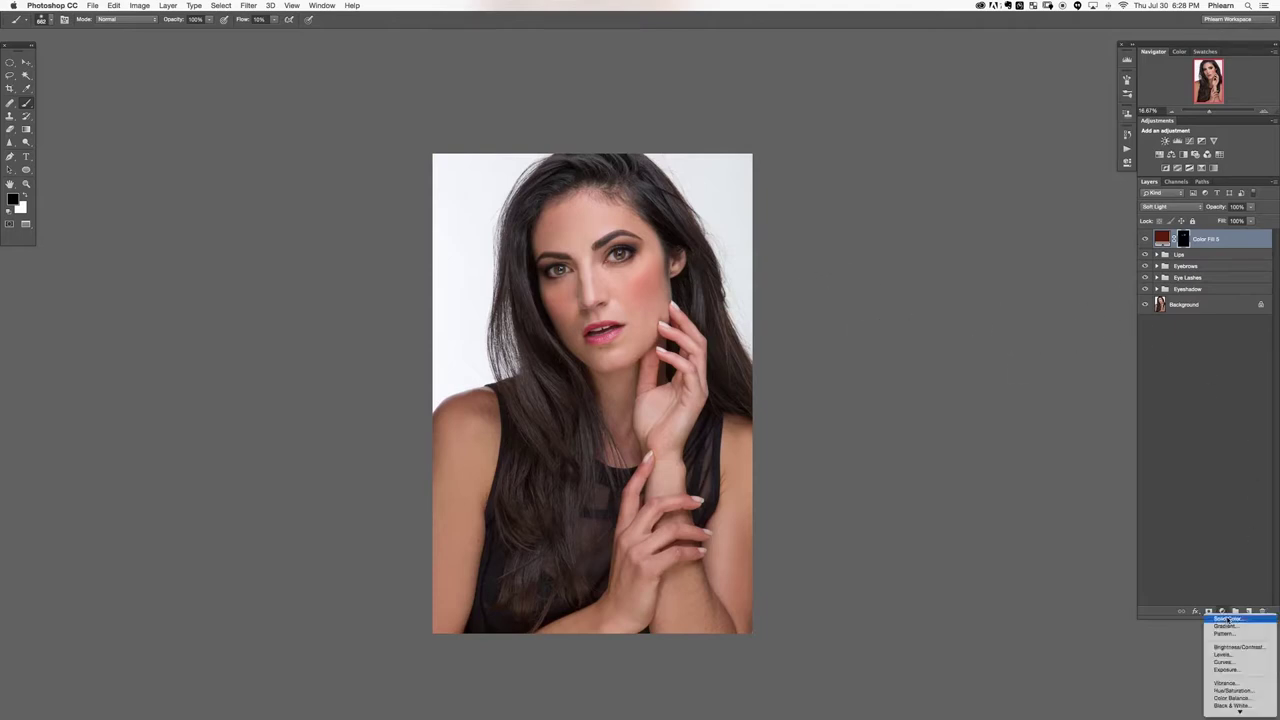
pyautogui.click(1220, 618)
pyautogui.click(190, 227)
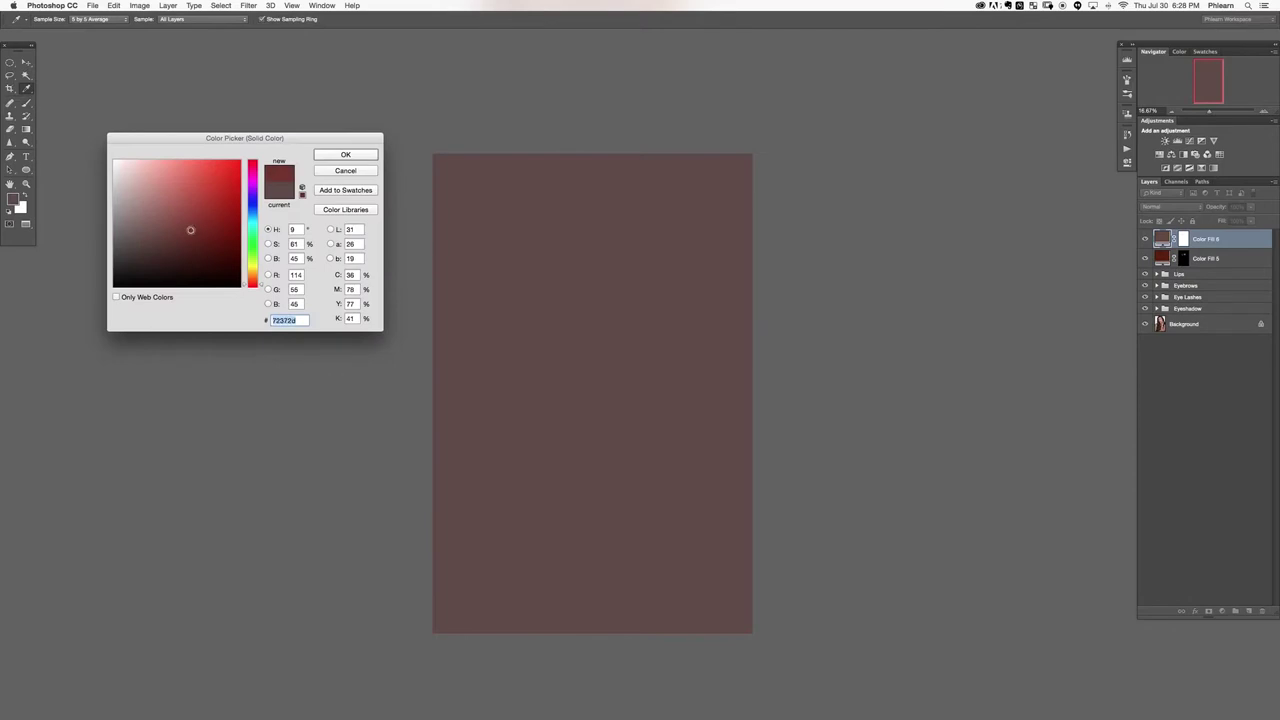
pyautogui.click(345, 155)
pyautogui.click(1154, 208)
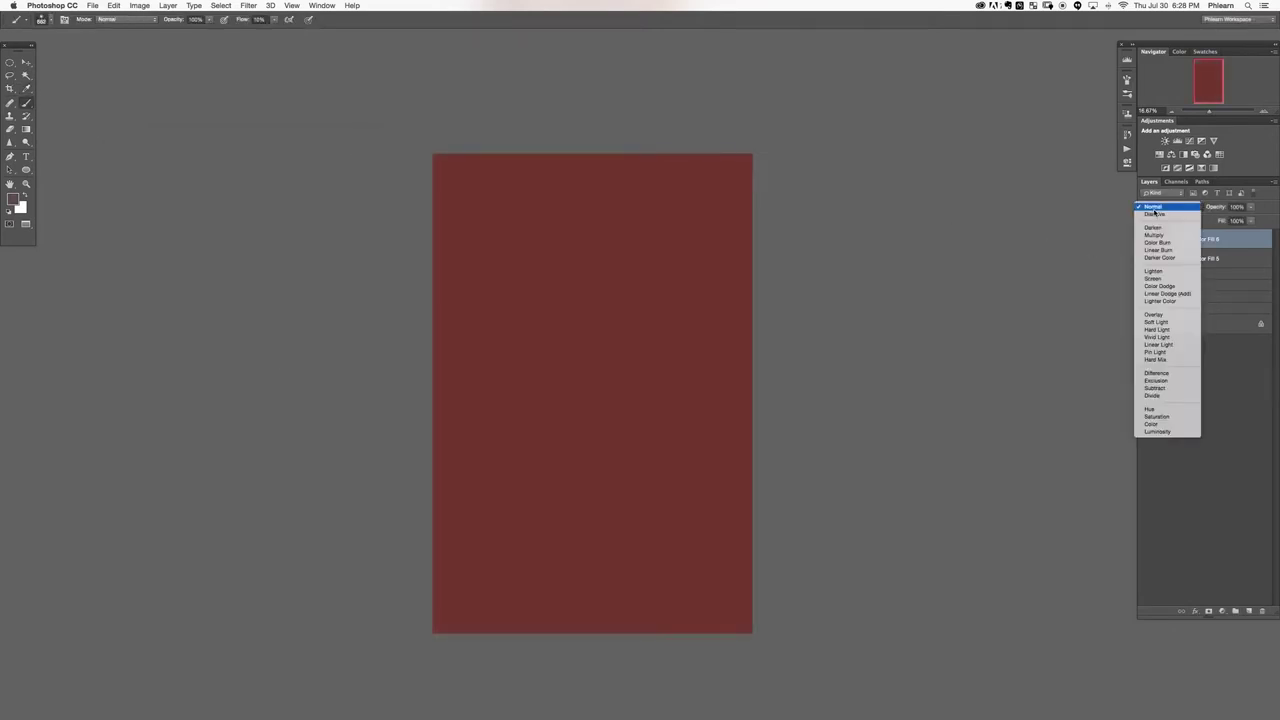
pyautogui.click(1155, 235)
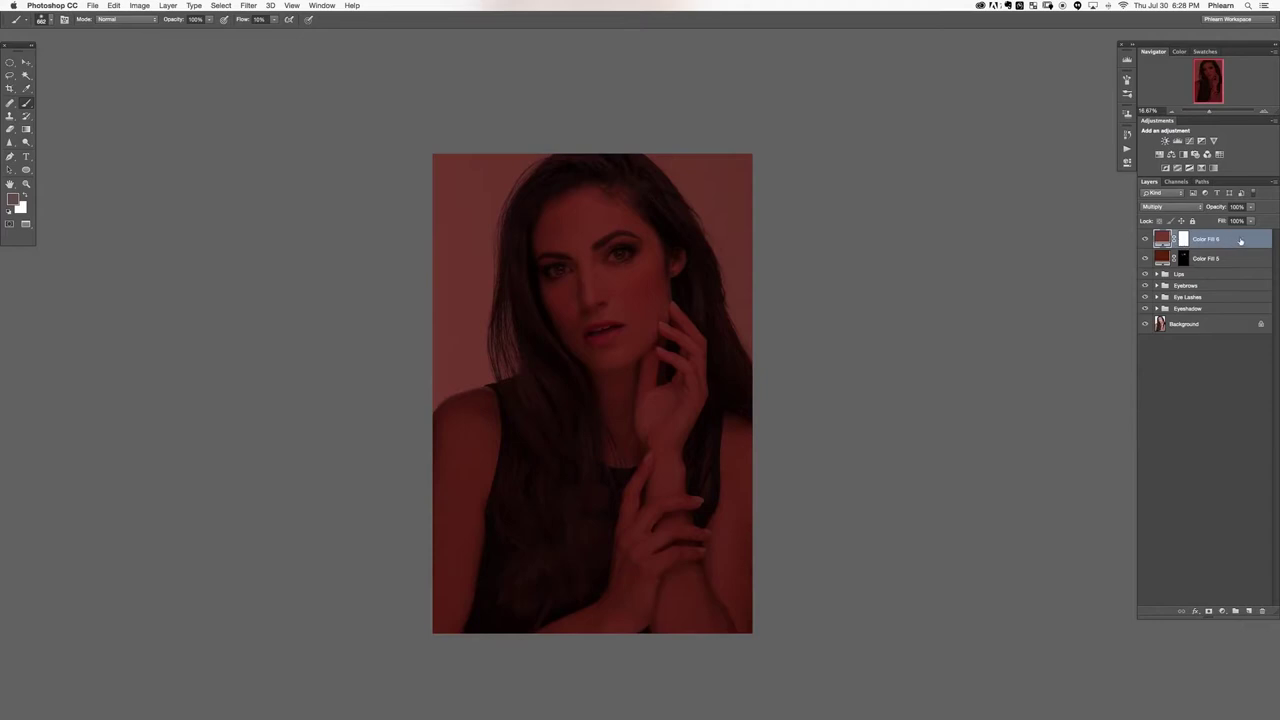
# Split the Multiply fill's underlying-layer highlights in Blend If to 48 / 255 and compare the layer off and on.
pyautogui.doubleClick(1242, 241)
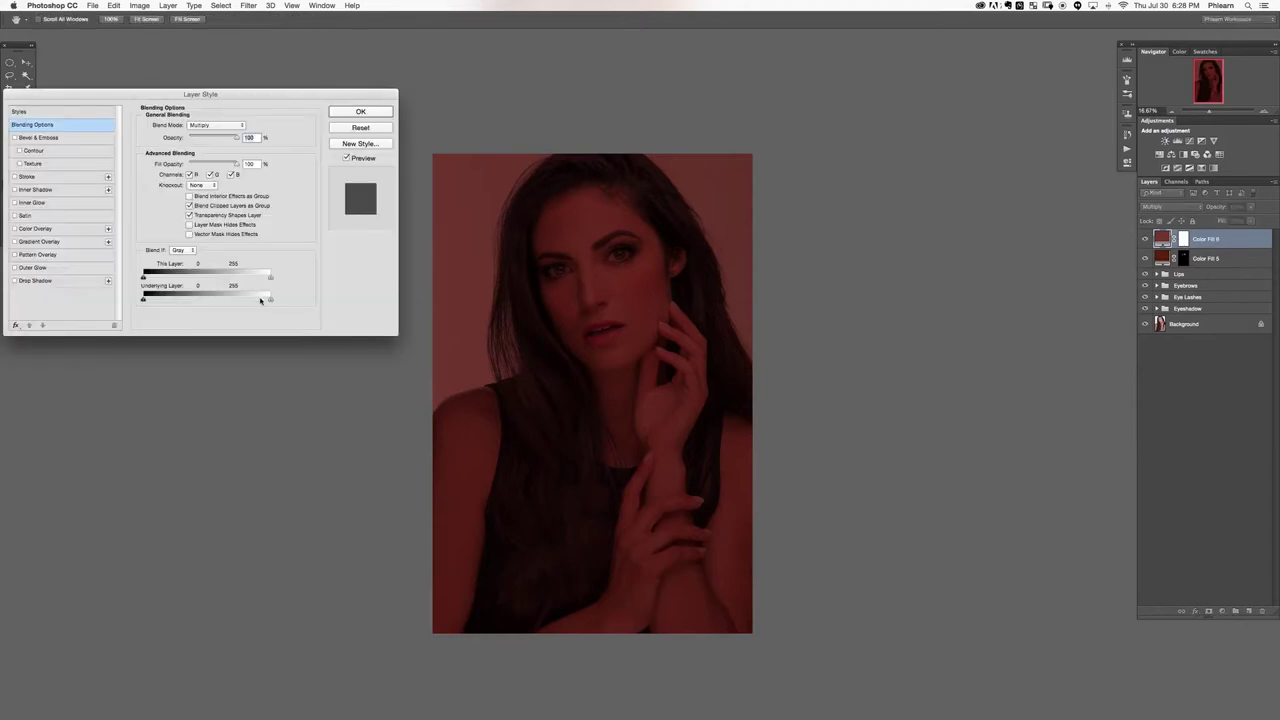
pyautogui.moveTo(260, 302); pyautogui.dragTo(167, 301)
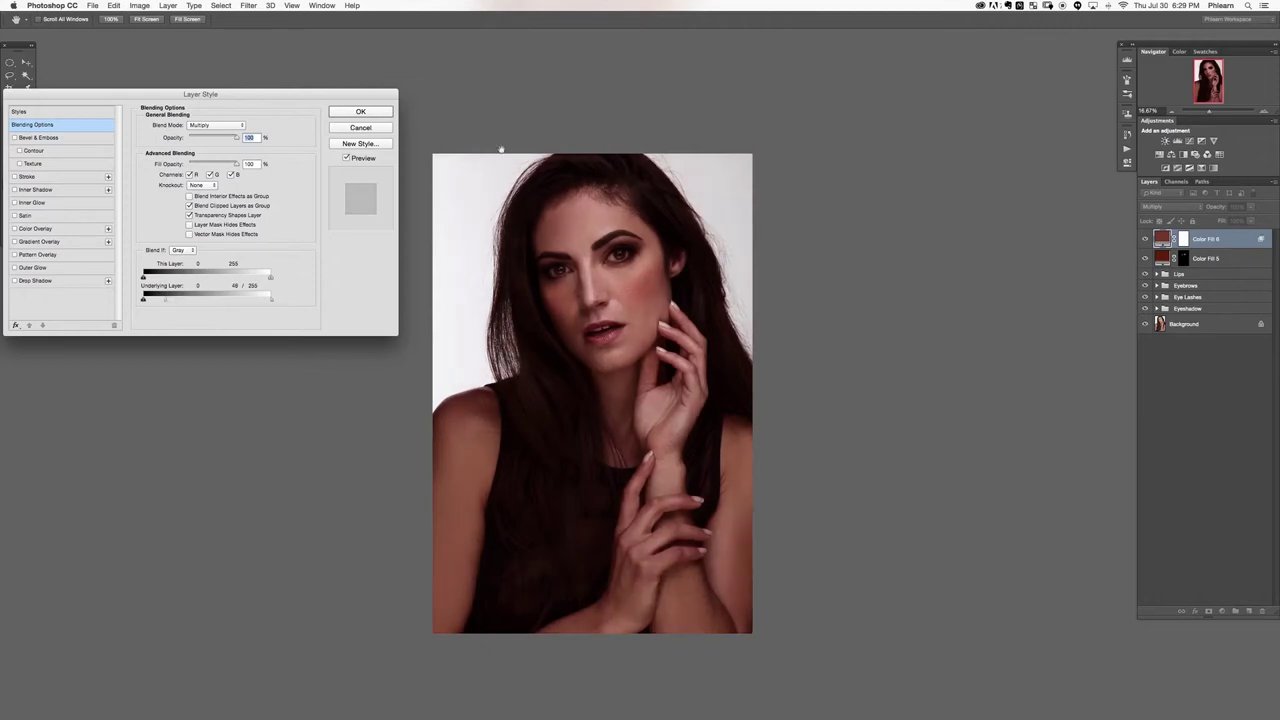
pyautogui.click(381, 113)
pyautogui.click(1148, 239)
pyautogui.click(1148, 239)
pyautogui.click(1148, 239)
pyautogui.click(1148, 239)
# Fill the Multiply colour layer's mask with black and make white the painting colour.
pyautogui.click(1183, 239)
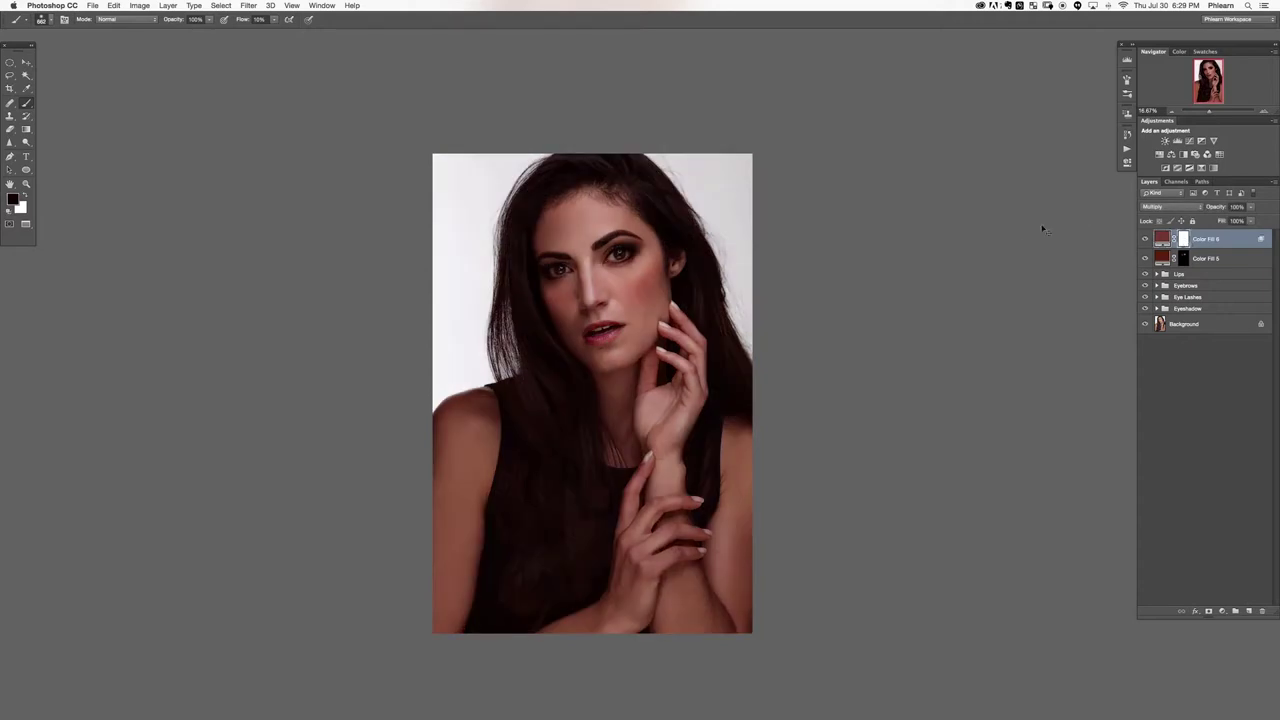
pyautogui.hotkey('alt', 'BackSpace')
pyautogui.press('x')
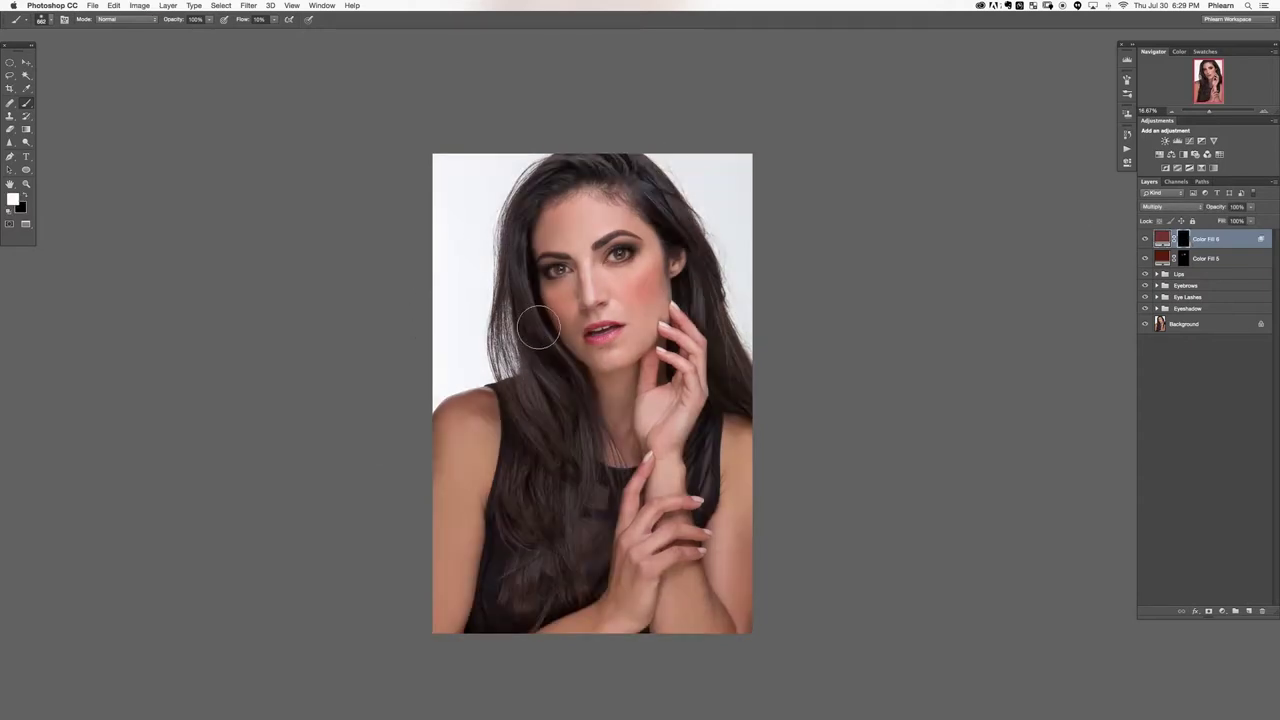
# Hide the Soft Light blush layer so the Multiply shading can be worked on separately.
pyautogui.moveTo(649, 310); pyautogui.dragTo(662, 309)
pyautogui.click(1145, 258)
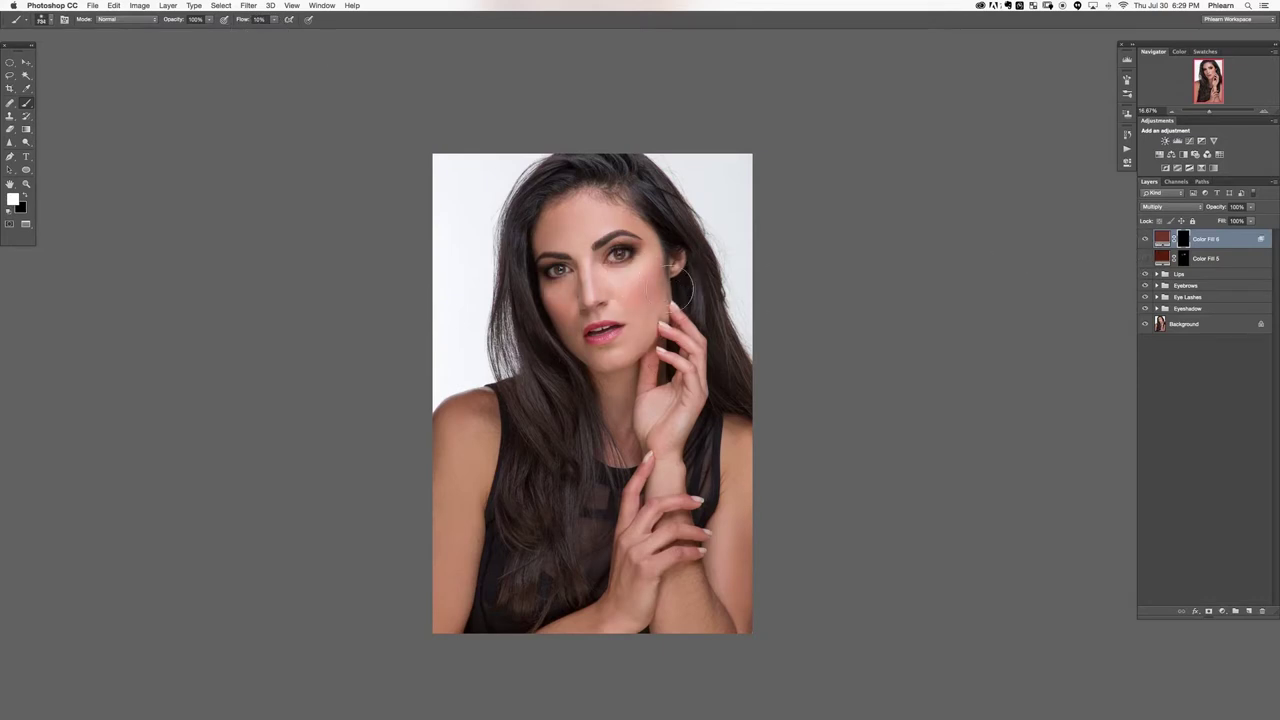
# Sketch white contour guide strokes over the cheeks, forehead, temple and nose on a new layer, and delete that layer.
pyautogui.press('alt+shift+super+n')
pyautogui.press('x')
pyautogui.moveTo(566, 264); pyautogui.dragTo(524, 250)
pyautogui.moveTo(469, 325); pyautogui.dragTo(464, 318)
pyautogui.keyDown('alt'); pyautogui.click(465, 314); pyautogui.keyUp('alt')
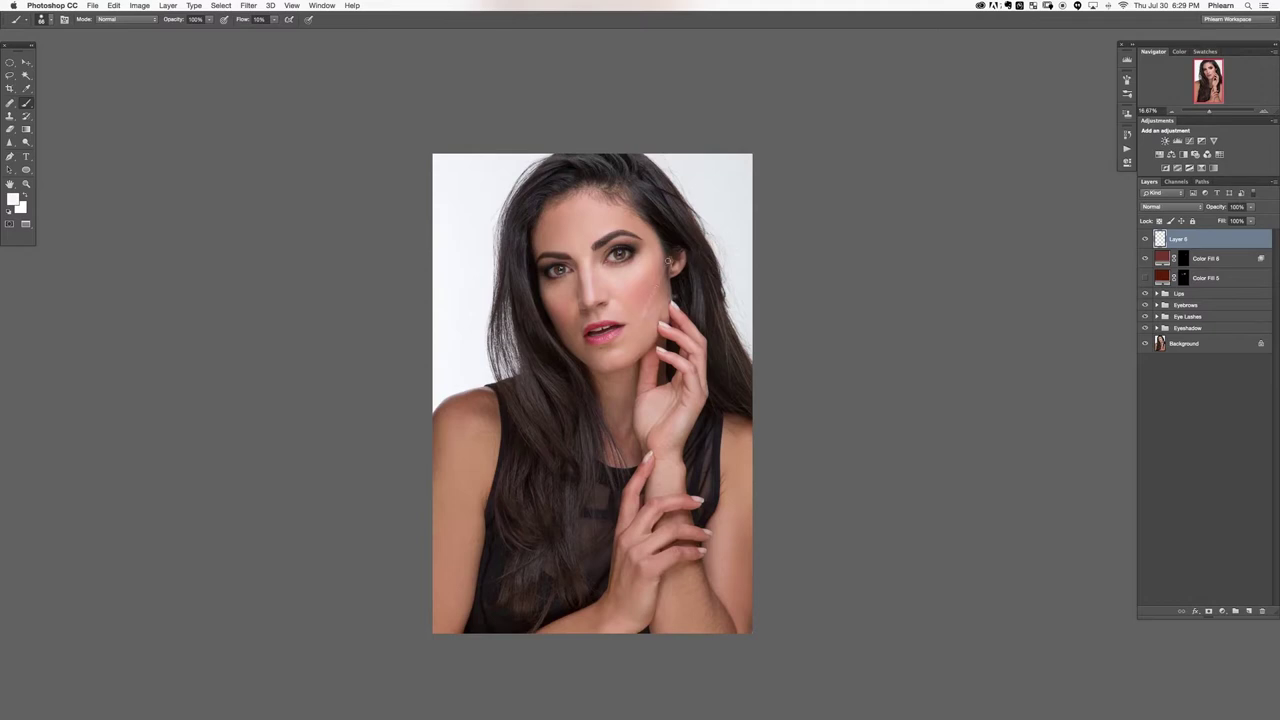
pyautogui.moveTo(664, 262)
pyautogui.mouseDown()
pyautogui.moveTo(646, 320)
pyautogui.moveTo(653, 293)
pyautogui.mouseUp()
pyautogui.moveTo(544, 305)
pyautogui.mouseDown()
pyautogui.moveTo(570, 318)
pyautogui.moveTo(552, 308)
pyautogui.moveTo(551, 325)
pyautogui.moveTo(570, 324)
pyautogui.moveTo(548, 330)
pyautogui.moveTo(552, 312)
pyautogui.mouseUp()
pyautogui.moveTo(617, 206)
pyautogui.mouseDown()
pyautogui.moveTo(627, 226)
pyautogui.moveTo(643, 222)
pyautogui.moveTo(618, 210)
pyautogui.mouseUp()
pyautogui.moveTo(524, 238)
pyautogui.mouseDown()
pyautogui.moveTo(536, 230)
pyautogui.moveTo(530, 262)
pyautogui.moveTo(576, 302)
pyautogui.moveTo(597, 268)
pyautogui.moveTo(600, 290)
pyautogui.mouseUp()
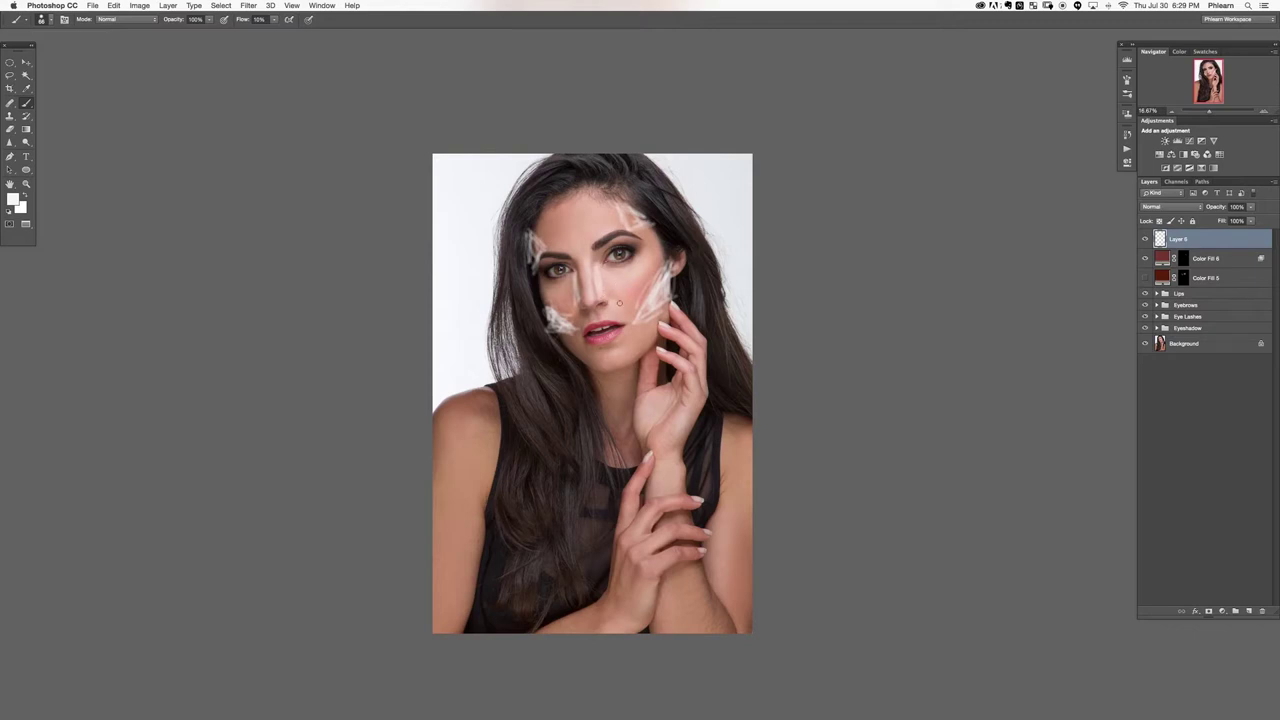
pyautogui.press('BackSpace')
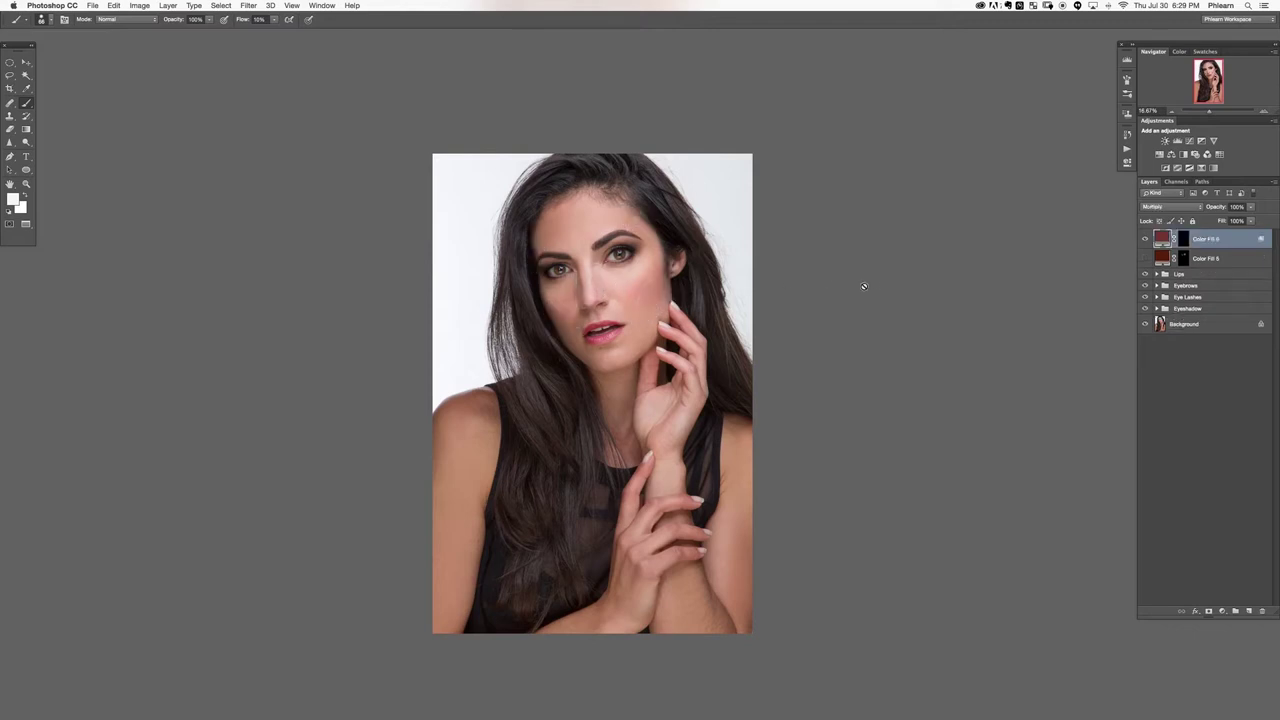
# Paint white shading at 60% flow on the Multiply colour layer's mask, under both cheekbones and along the forehead's side.
pyautogui.click(1183, 240)
pyautogui.moveTo(649, 320); pyautogui.dragTo(654, 320)
pyautogui.moveTo(587, 293)
pyautogui.mouseDown()
pyautogui.moveTo(664, 291)
pyautogui.moveTo(648, 308)
pyautogui.moveTo(666, 266)
pyautogui.moveTo(650, 310)
pyautogui.moveTo(668, 278)
pyautogui.moveTo(658, 302)
pyautogui.mouseUp()
pyautogui.hotkey('shift', '6')
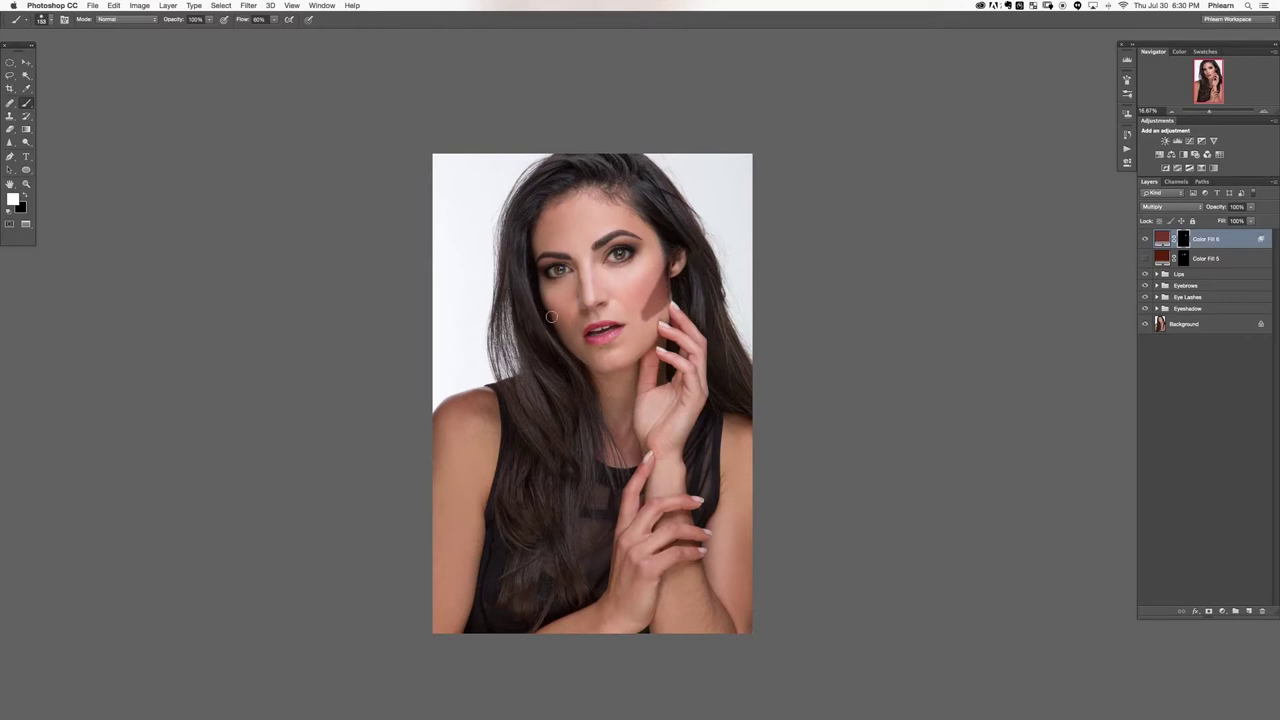
pyautogui.moveTo(574, 329)
pyautogui.mouseDown()
pyautogui.moveTo(552, 327)
pyautogui.moveTo(596, 331)
pyautogui.mouseUp()
pyautogui.moveTo(642, 201)
pyautogui.mouseDown()
pyautogui.moveTo(634, 230)
pyautogui.moveTo(636, 214)
pyautogui.mouseUp()
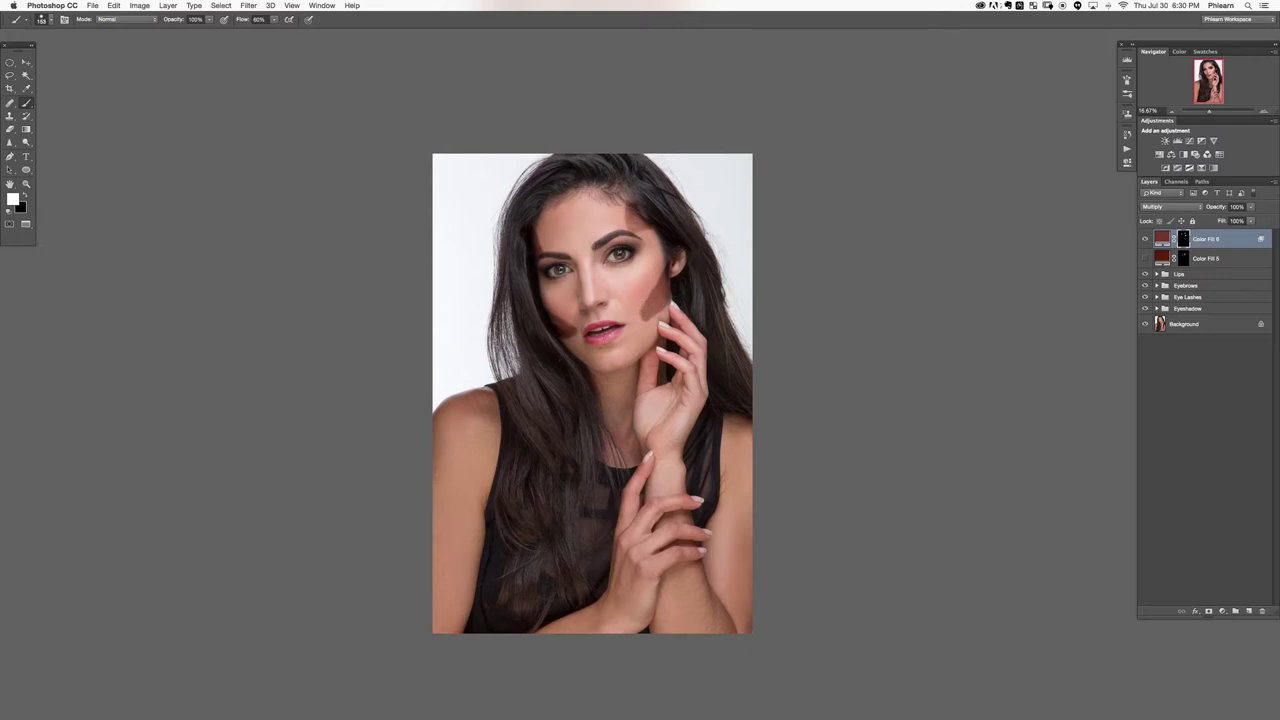
# Soften the painted shading mask with a strong Gaussian Blur and compare the portrait without and with the shading.
pyautogui.click(249, 7)
pyautogui.moveTo(300, 124)
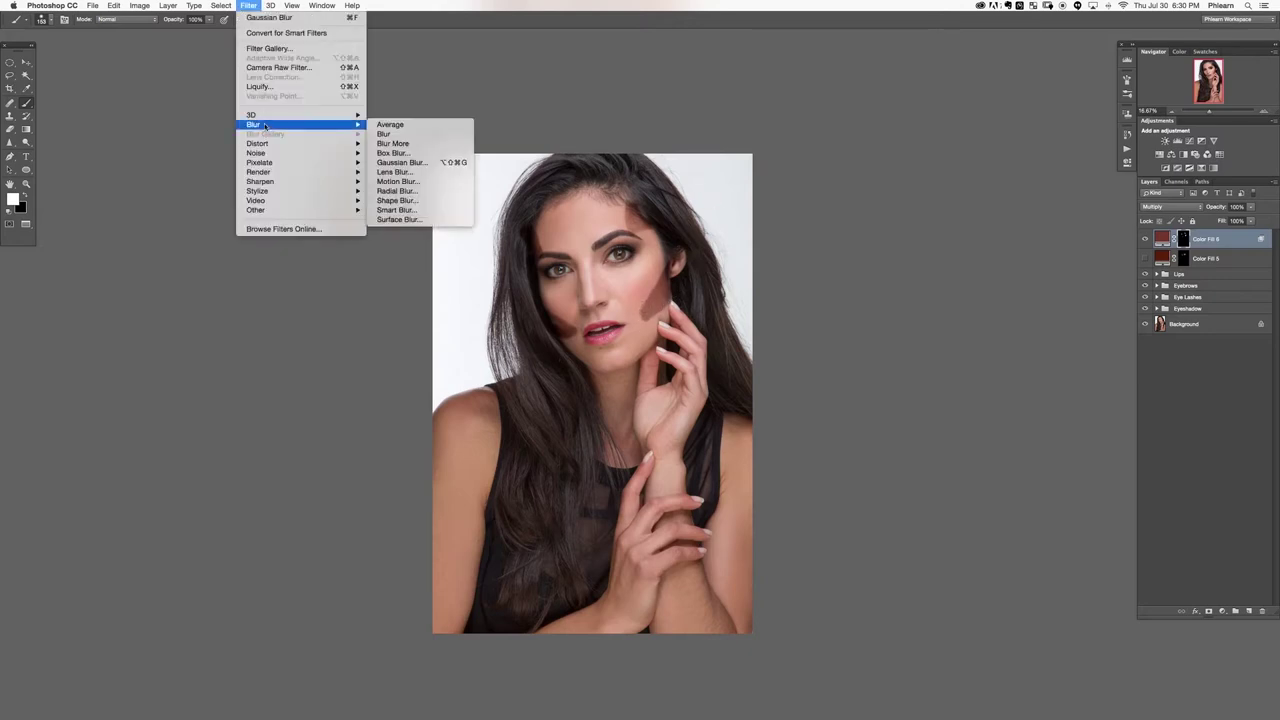
pyautogui.click(403, 163)
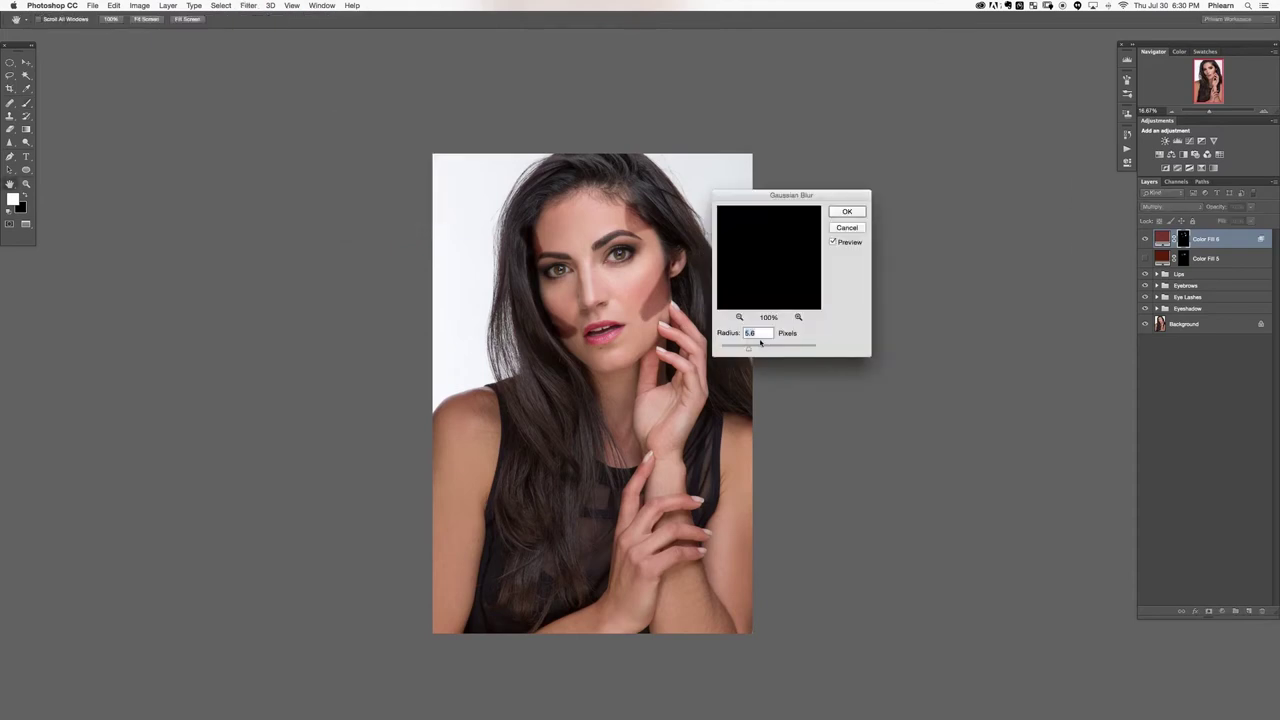
pyautogui.moveTo(770, 348); pyautogui.dragTo(783, 350)
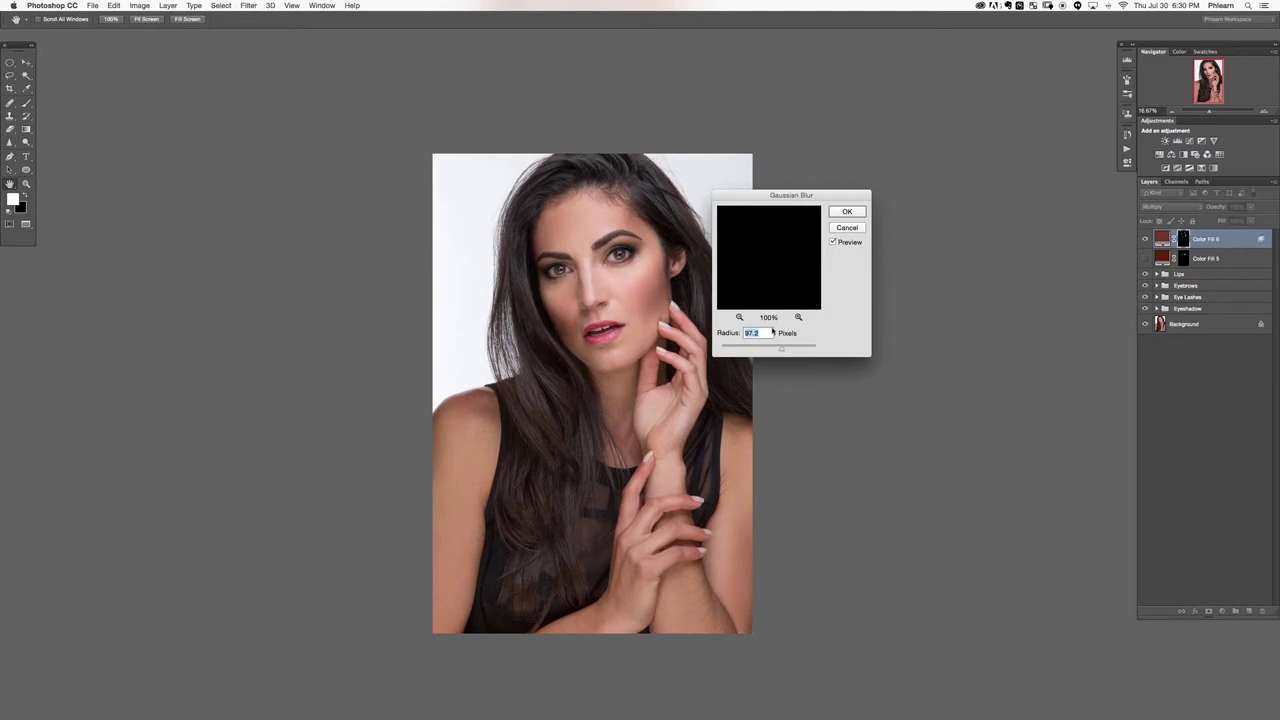
pyautogui.hotkey('shift', 'Up')
pyautogui.hotkey('shift', 'Up')
pyautogui.hotkey('shift', 'Up')
pyautogui.moveTo(790, 351); pyautogui.dragTo(785, 352)
pyautogui.click(847, 212)
pyautogui.click(1145, 239)
pyautogui.click(1145, 239)
pyautogui.click(1145, 240)
pyautogui.click(1145, 240)
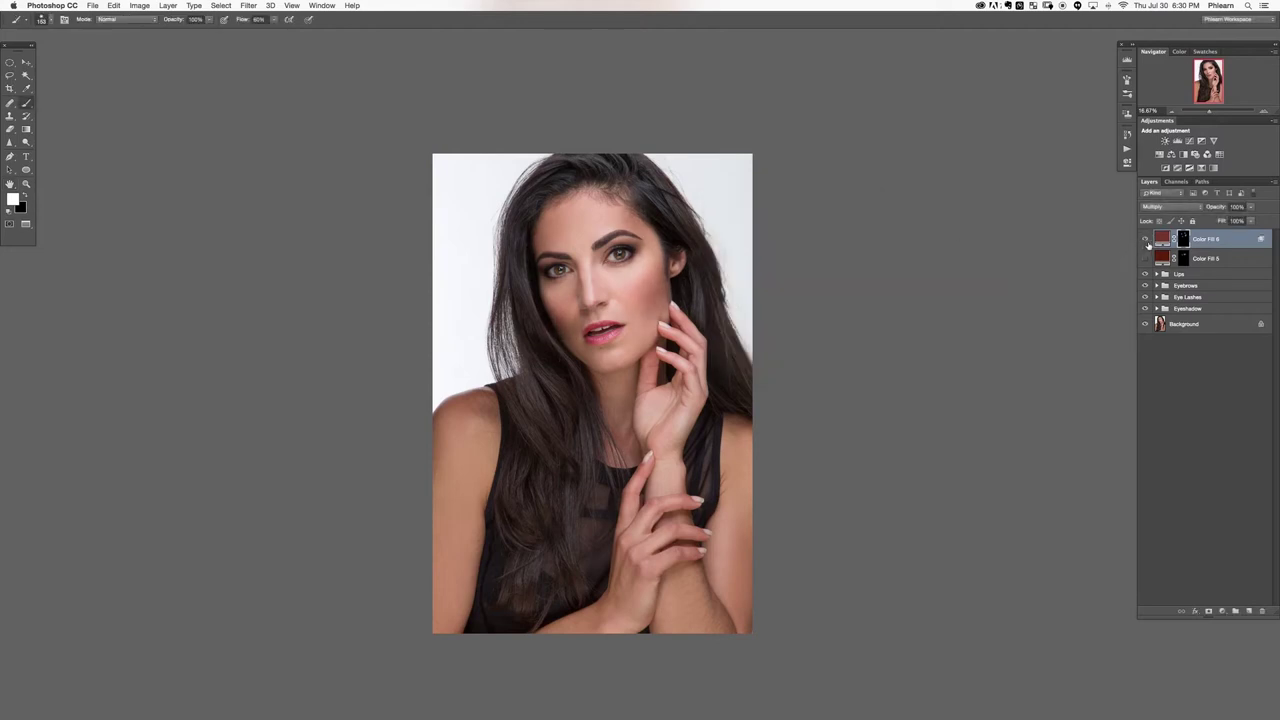
# Change the shading fill colour to a richer red-brown, HSB 9°, 71%, 51%, and compare the layer off and on.
pyautogui.doubleClick(1161, 240)
pyautogui.click(198, 233)
pyautogui.moveTo(205, 233)
pyautogui.mouseDown()
pyautogui.moveTo(223, 236)
pyautogui.moveTo(203, 222)
pyautogui.mouseUp()
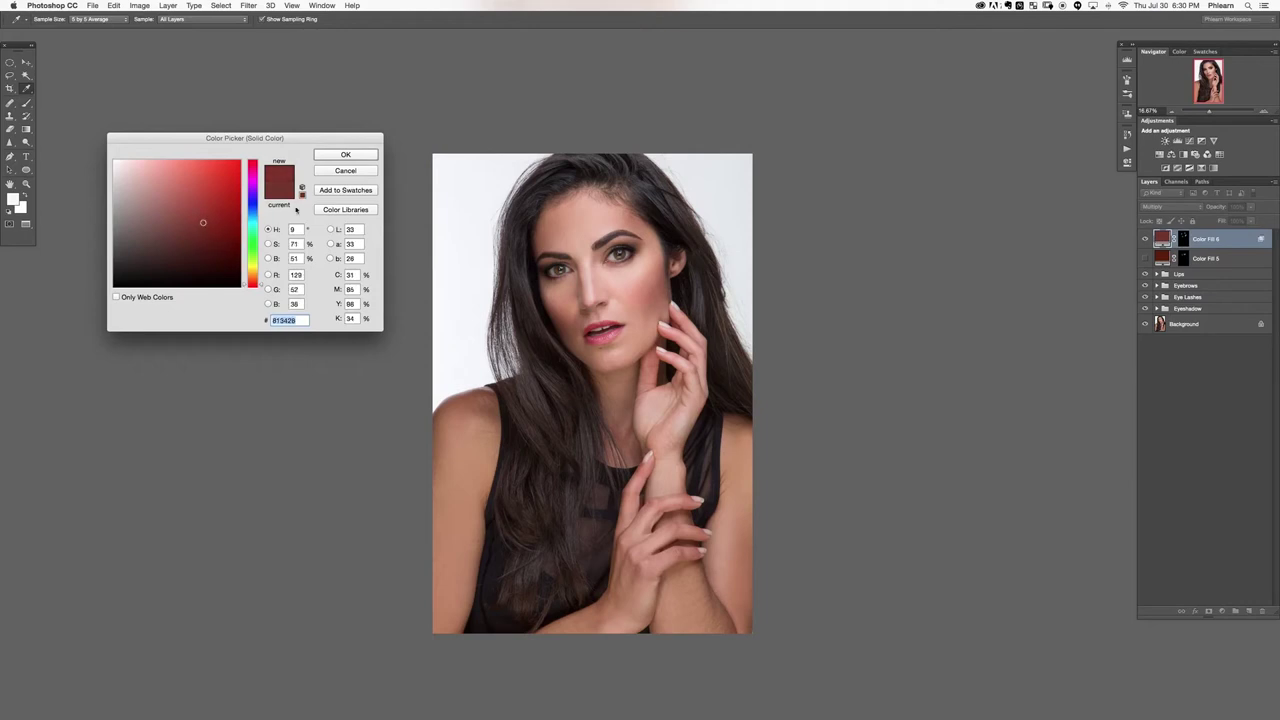
pyautogui.click(346, 156)
pyautogui.press('b')
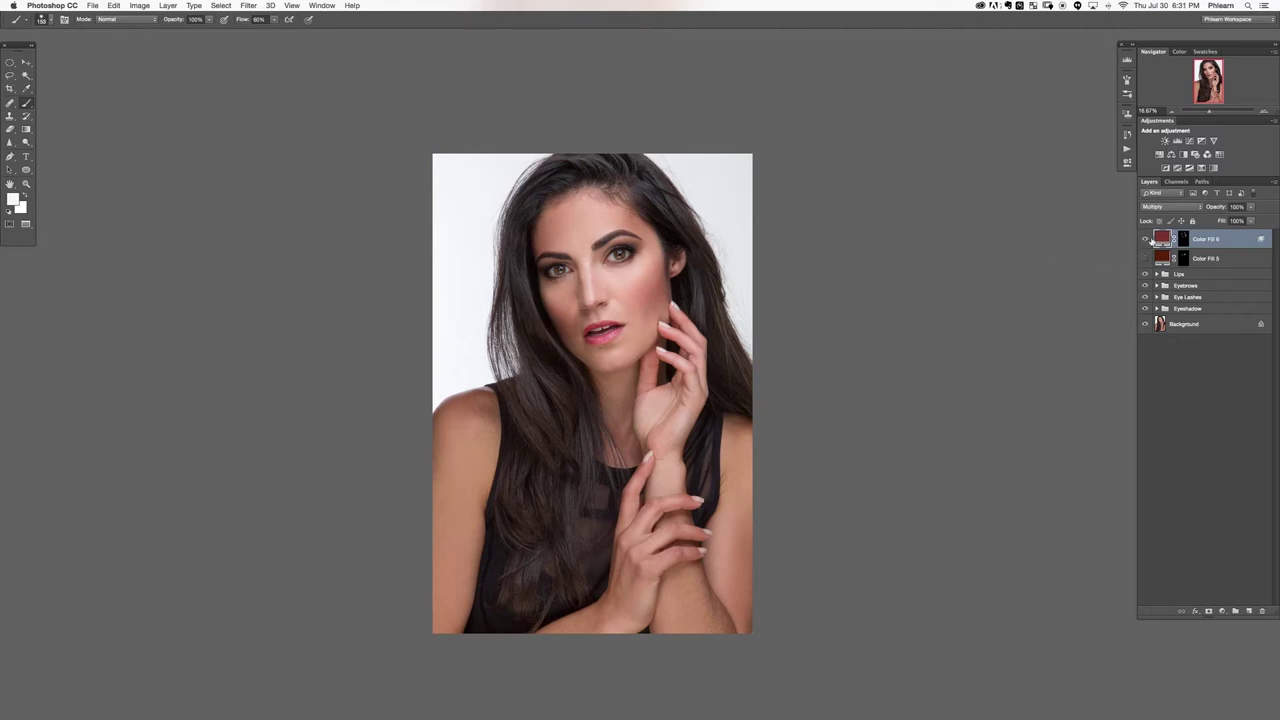
pyautogui.click(1146, 239)
pyautogui.click(1146, 240)
pyautogui.click(1146, 240)
pyautogui.click(1147, 241)
# Reduce the shading layer's opacity to about 56% while repeatedly comparing the portrait without and with it.
pyautogui.moveTo(1216, 208); pyautogui.dragTo(1202, 210)
pyautogui.click(1146, 240)
pyautogui.click(1146, 240)
pyautogui.click(1146, 241)
pyautogui.click(1146, 240)
pyautogui.click(1146, 240)
pyautogui.click(1146, 240)
pyautogui.click(1146, 240)
pyautogui.click(1146, 241)
pyautogui.click(1145, 241)
pyautogui.click(1145, 241)
pyautogui.click(1145, 241)
pyautogui.click(1145, 241)
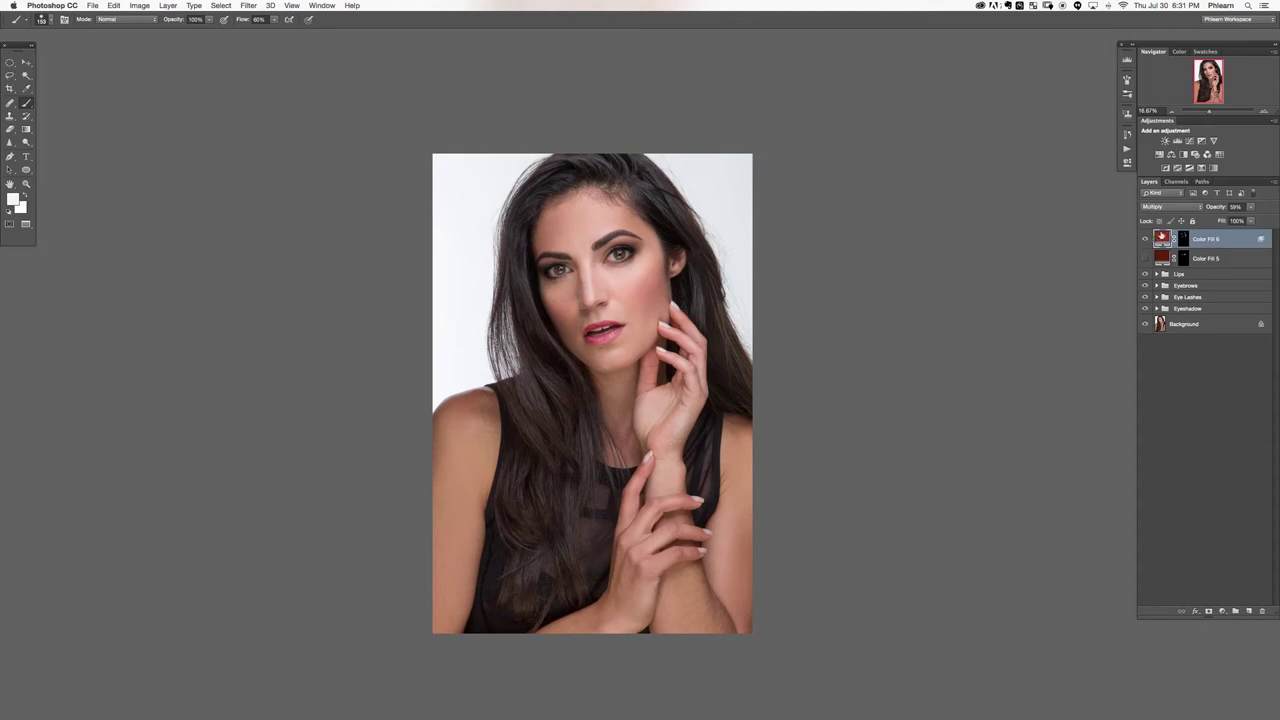
pyautogui.moveTo(1222, 207); pyautogui.dragTo(1218, 207)
# Move the shading layer's split underlying-layer highlight point in Blend If further toward black and compare the layer off and on.
pyautogui.doubleClick(1236, 236)
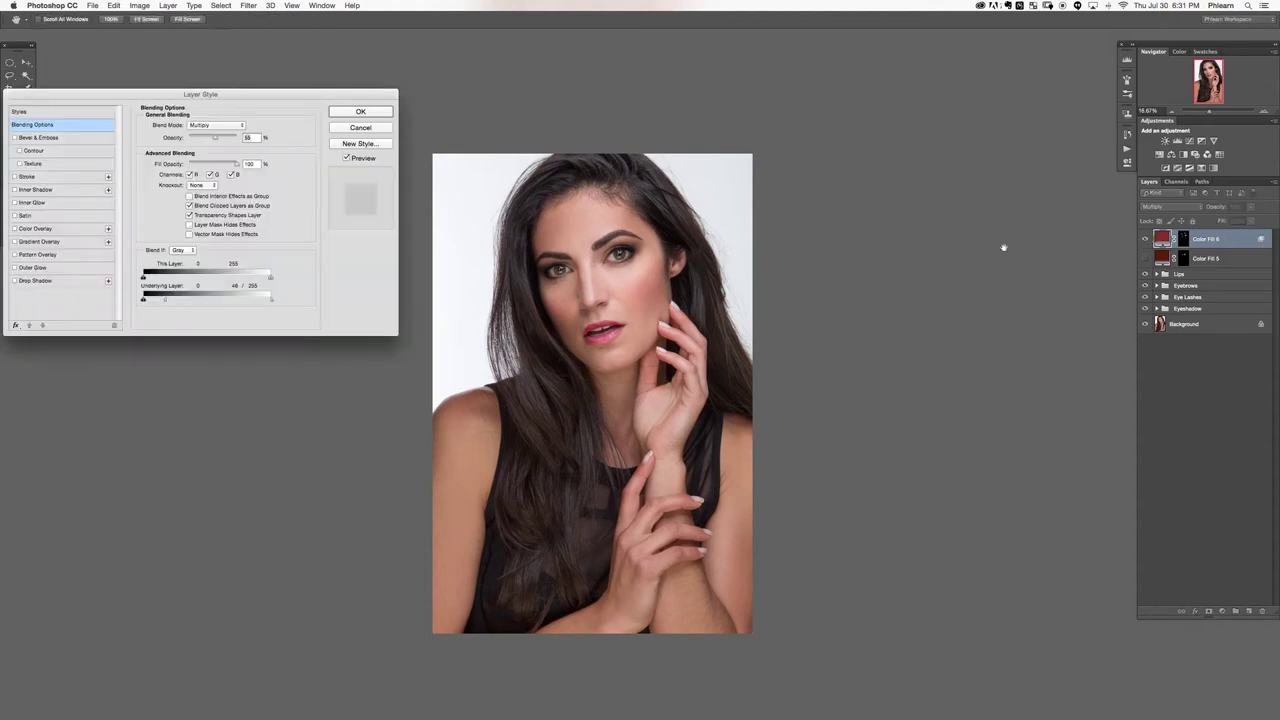
pyautogui.moveTo(159, 300); pyautogui.dragTo(103, 298)
pyautogui.click(360, 115)
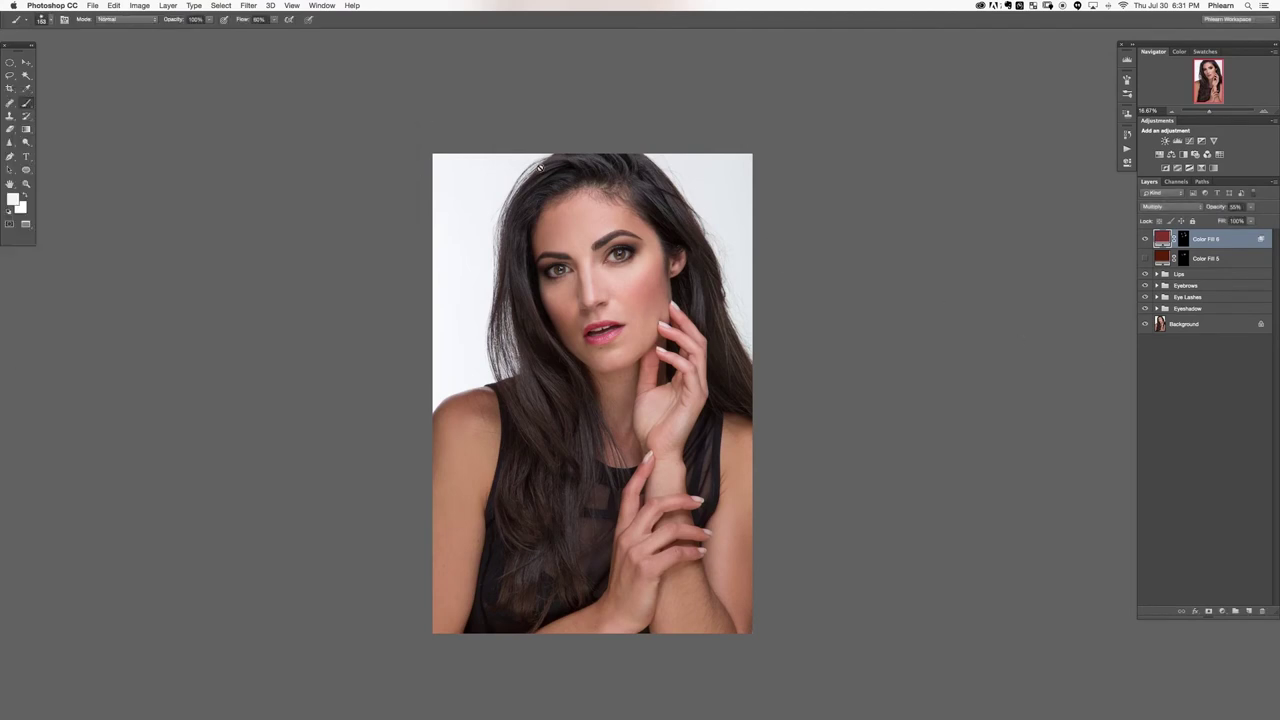
pyautogui.click(1145, 240)
pyautogui.click(1145, 240)
pyautogui.click(1145, 240)
pyautogui.click(1145, 241)
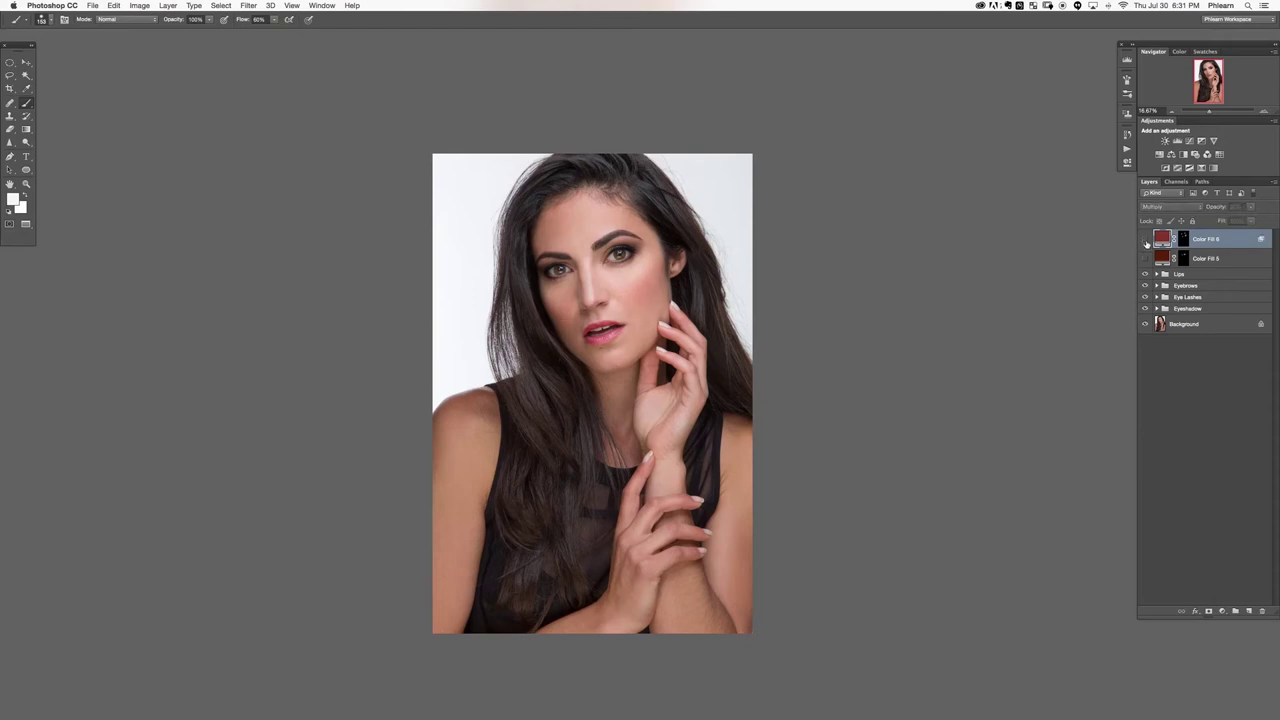
# Compare the portrait with the shading and blush layers switched on and off in turn.
pyautogui.click(1144, 258)
pyautogui.click(1144, 240)
pyautogui.click(1143, 258)
pyautogui.click(1142, 260)
pyautogui.click(1144, 241)
pyautogui.click(1145, 241)
pyautogui.click(1145, 241)
pyautogui.click(1145, 241)
pyautogui.click(1145, 241)
pyautogui.click(1144, 259)
pyautogui.click(1144, 259)
pyautogui.click(1144, 259)
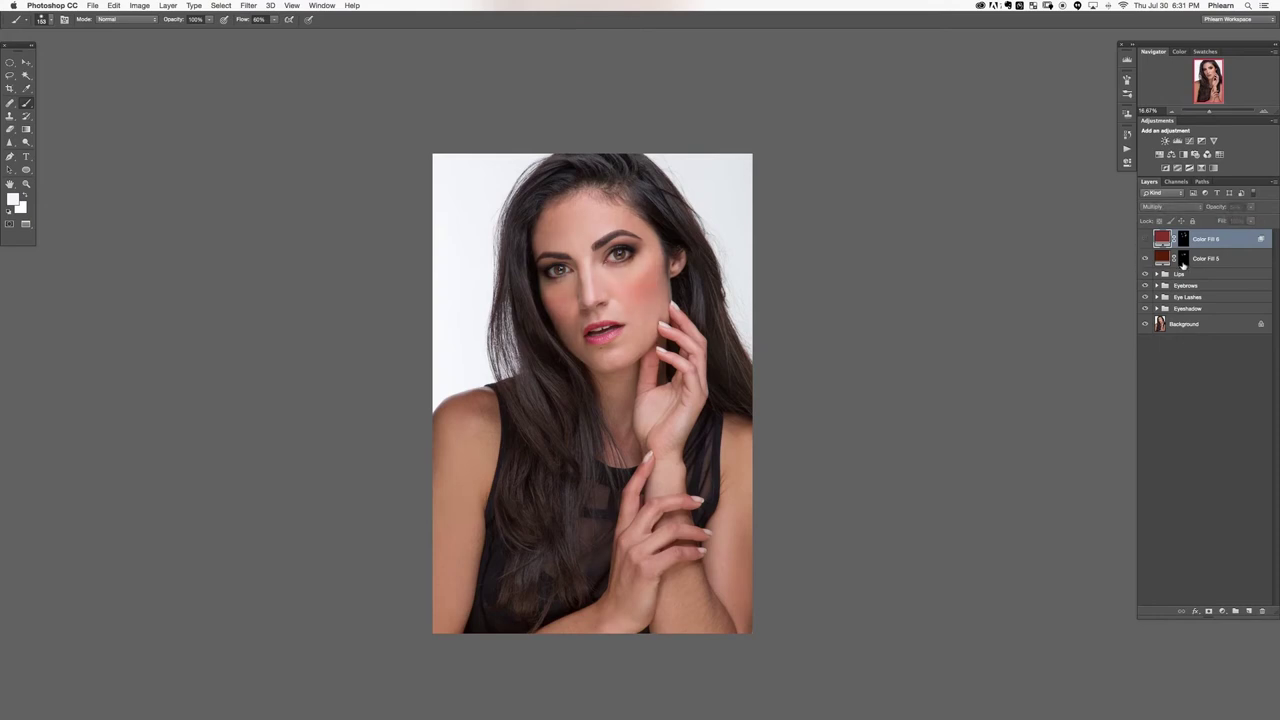
# Reduce the blush on the hair-side cheek by painting black on the blush mask, and set the brush flow to 40%.
pyautogui.click(1185, 262)
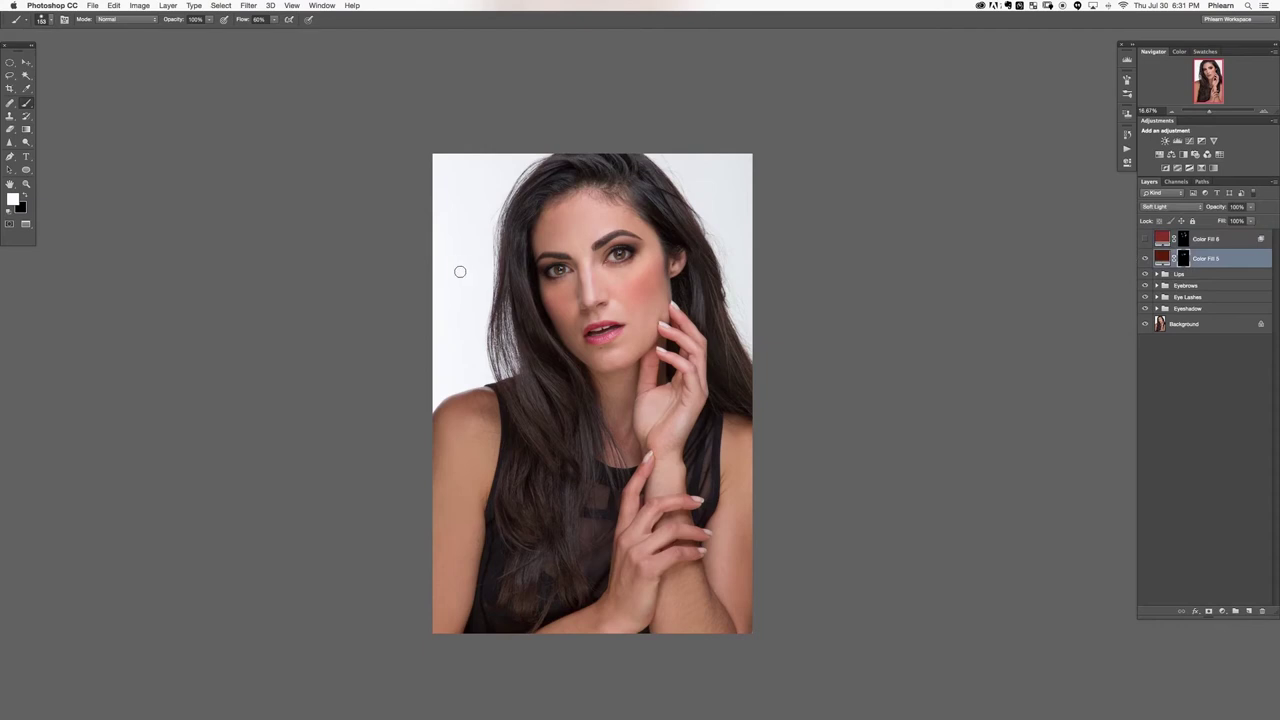
pyautogui.moveTo(516, 280); pyautogui.dragTo(588, 294)
pyautogui.press('x')
pyautogui.moveTo(584, 268); pyautogui.dragTo(572, 268)
pyautogui.hotkey('shift', '4')
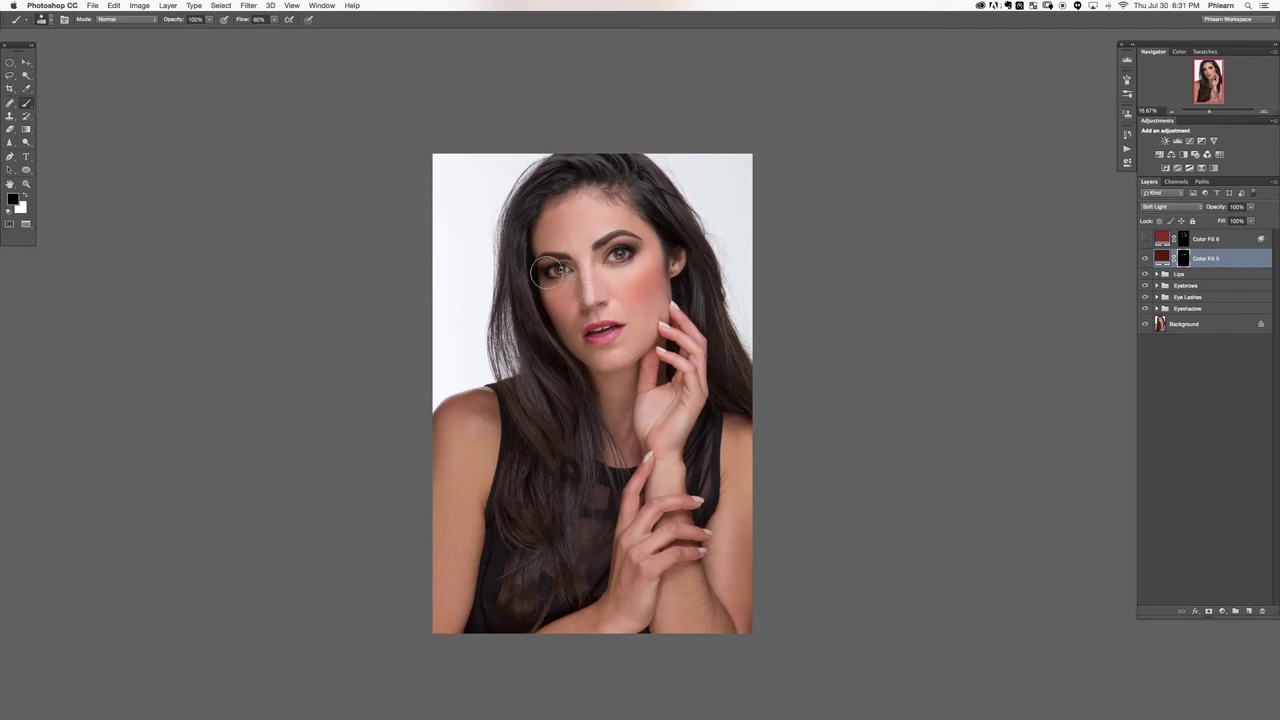
# Compare the blush and shading layers in turn, leaving the shading shown and the blush hidden.
pyautogui.click(1145, 259)
pyautogui.click(1145, 259)
pyautogui.click(1145, 259)
pyautogui.click(1145, 259)
pyautogui.click(1145, 259)
pyautogui.click(1145, 239)
pyautogui.click(1145, 239)
pyautogui.click(1145, 259)
pyautogui.click(1145, 258)
pyautogui.click(1145, 240)
pyautogui.click(1145, 240)
pyautogui.click(1145, 240)
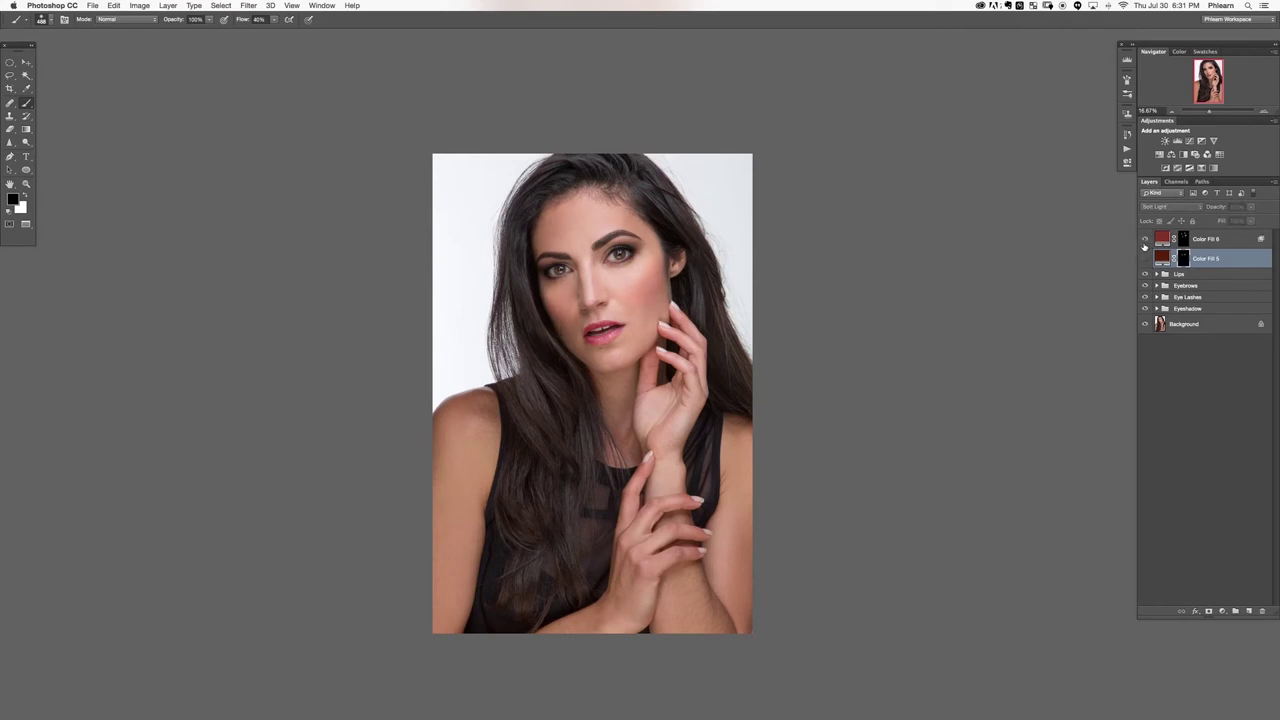
# Lower the Multiply shading layer's opacity to 34%.
pyautogui.click(1214, 242)
pyautogui.click(1207, 207)
pyautogui.moveTo(1206, 208); pyautogui.dragTo(1195, 208)
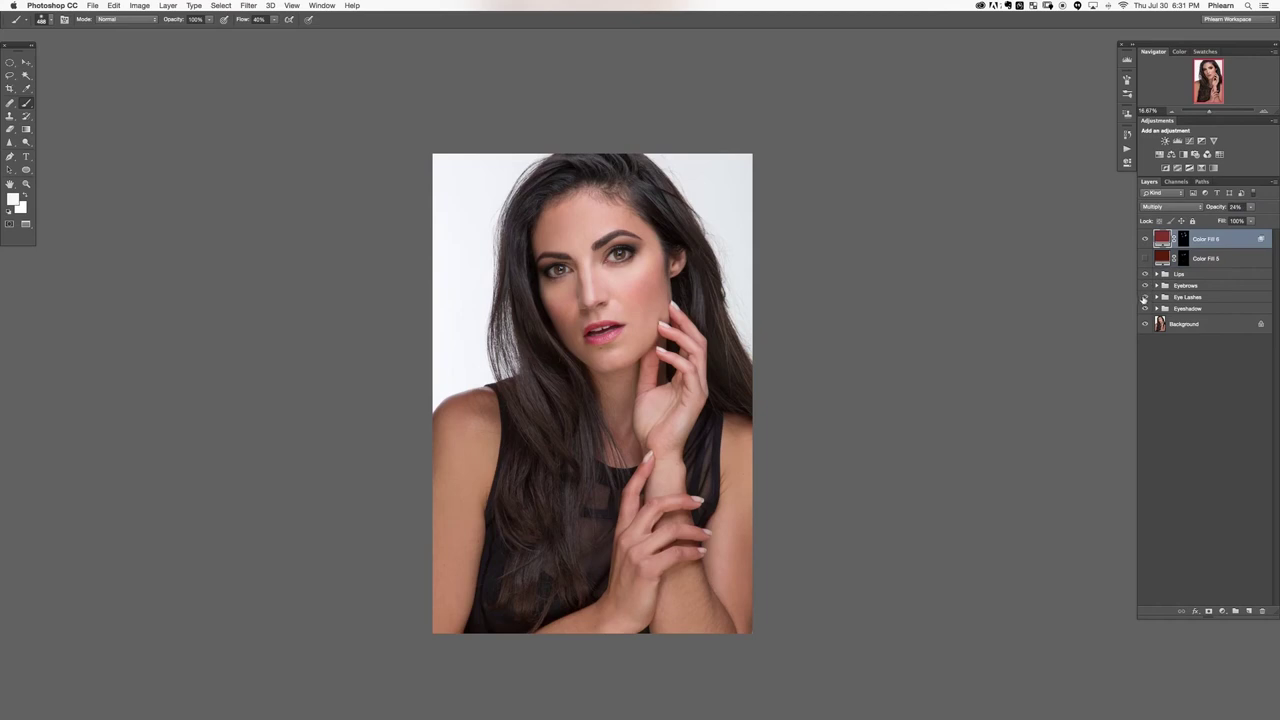
# Reduce the Eyeshadow group's opacity to 71% and compare the portrait without and with the eye shadow.
pyautogui.click(1145, 308)
pyautogui.click(1145, 308)
pyautogui.click(1145, 308)
pyautogui.click(1146, 308)
pyautogui.click(1188, 308)
pyautogui.moveTo(1220, 208)
pyautogui.mouseDown()
pyautogui.moveTo(1205, 210)
pyautogui.moveTo(1250, 211)
pyautogui.moveTo(1236, 211)
pyautogui.mouseUp()
pyautogui.click(1145, 241)
pyautogui.click(1146, 241)
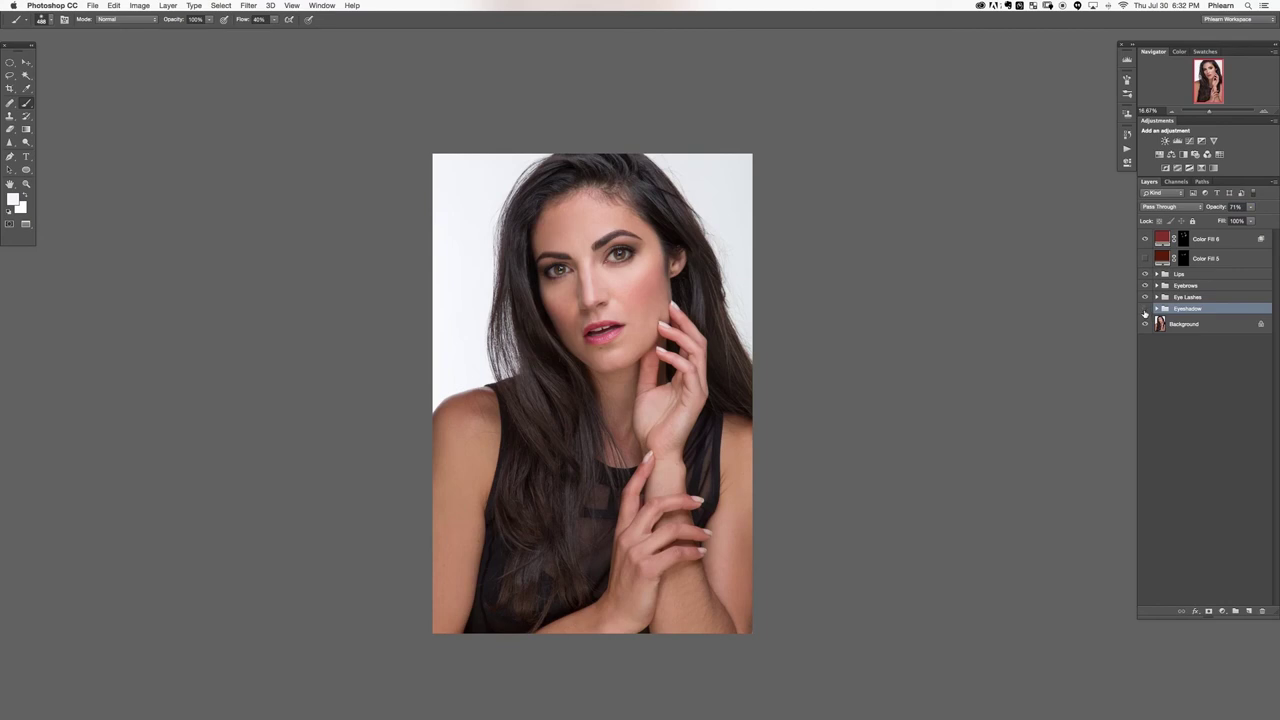
# Group all the makeup layers above the background, and compare the makeup in full-screen view with the portrait fitted to the screen.
pyautogui.keyDown('shift'); pyautogui.click(1214, 245); pyautogui.keyUp('shift')
pyautogui.press('super+g')
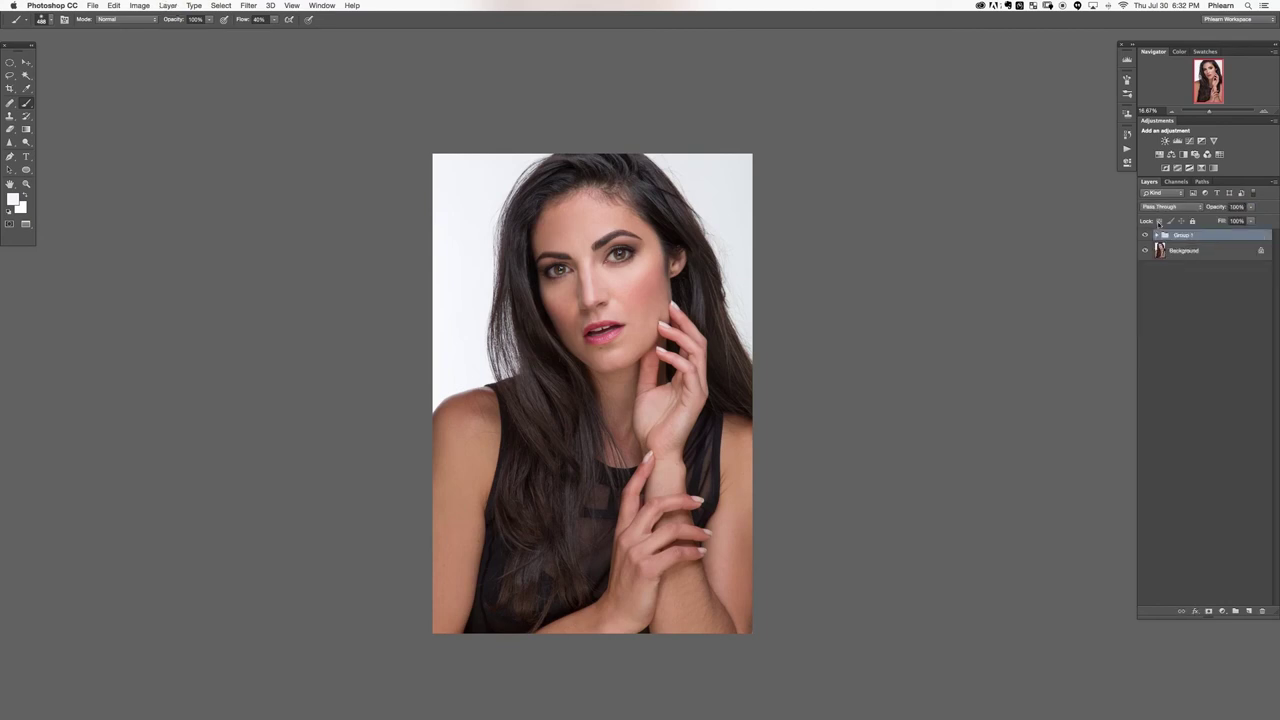
pyautogui.press('f')
pyautogui.press('f')
pyautogui.press('super+0')
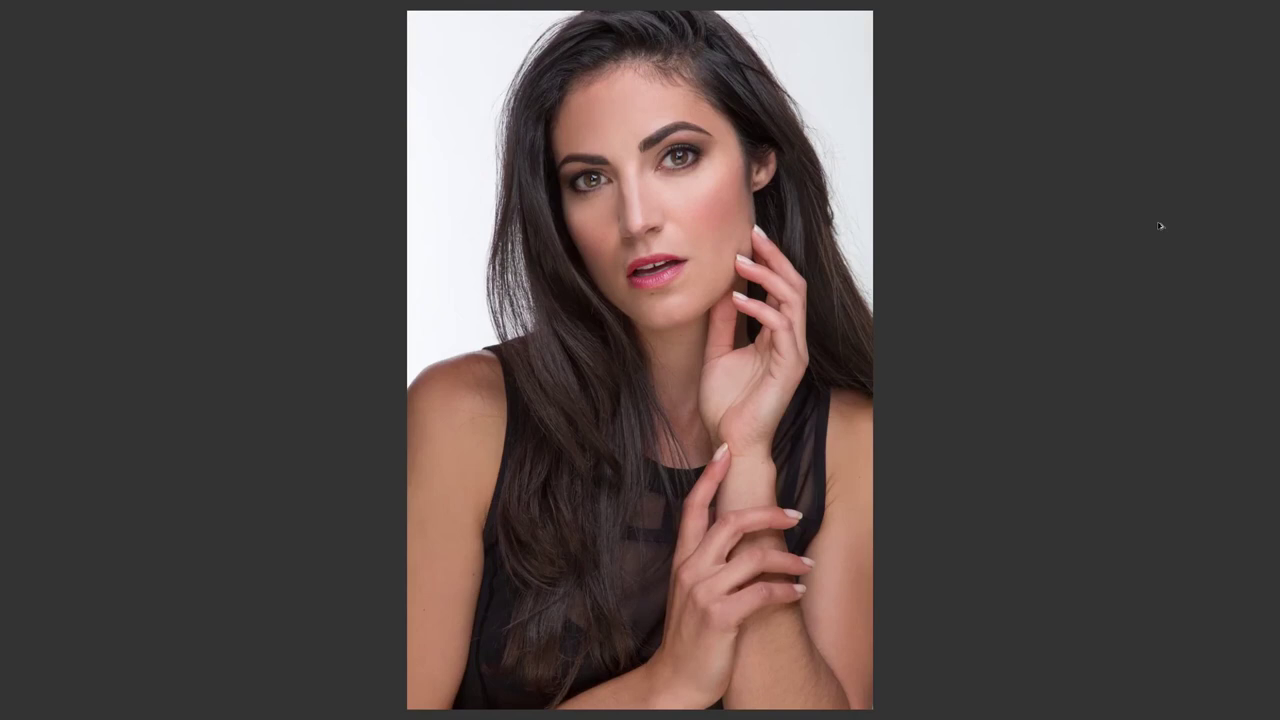
pyautogui.press('super+')
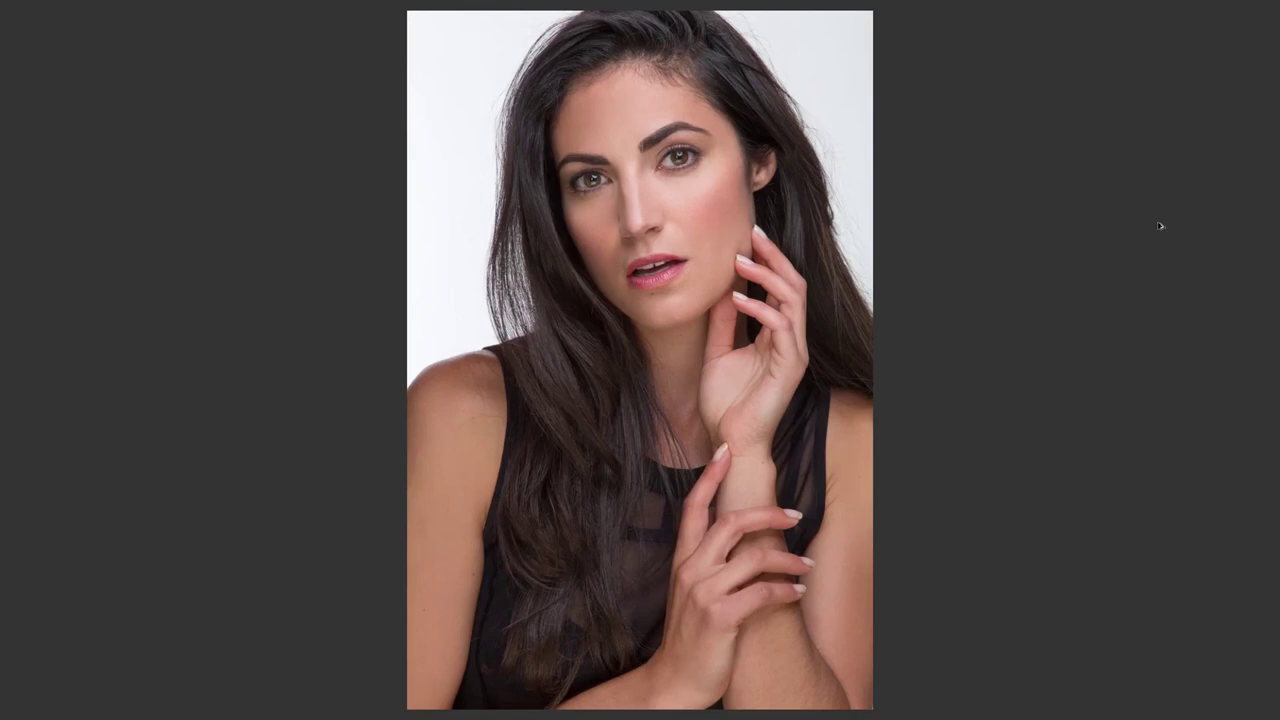